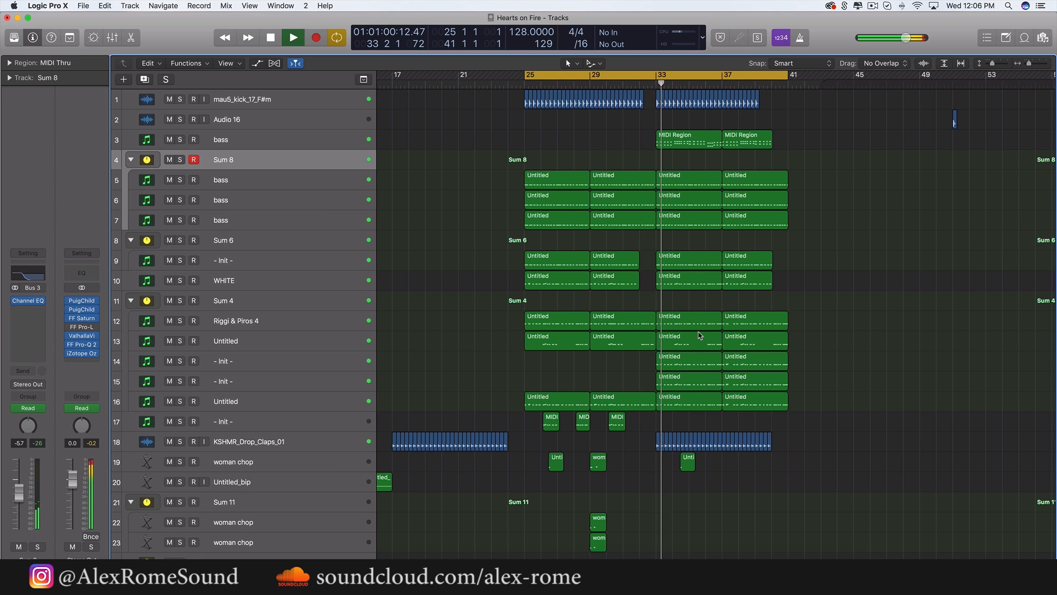
Stop playback and look over the drop's tracks from the mau5 kick down to the Sum 18 group
scroll(842, 334, down, 1)
scroll(842, 334, down, 5)
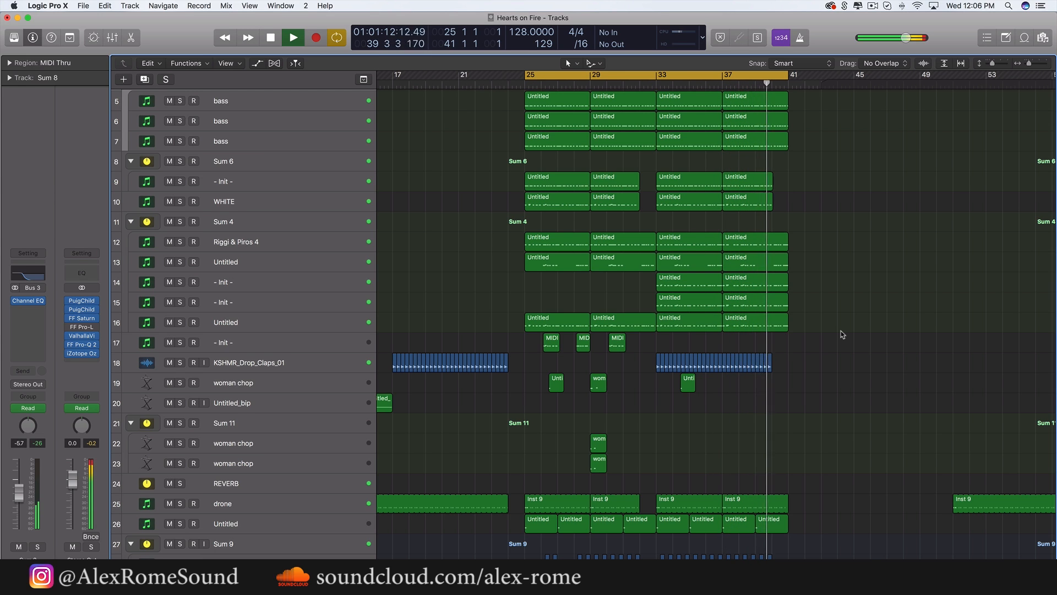
key(space)
scroll(848, 395, down, 10)
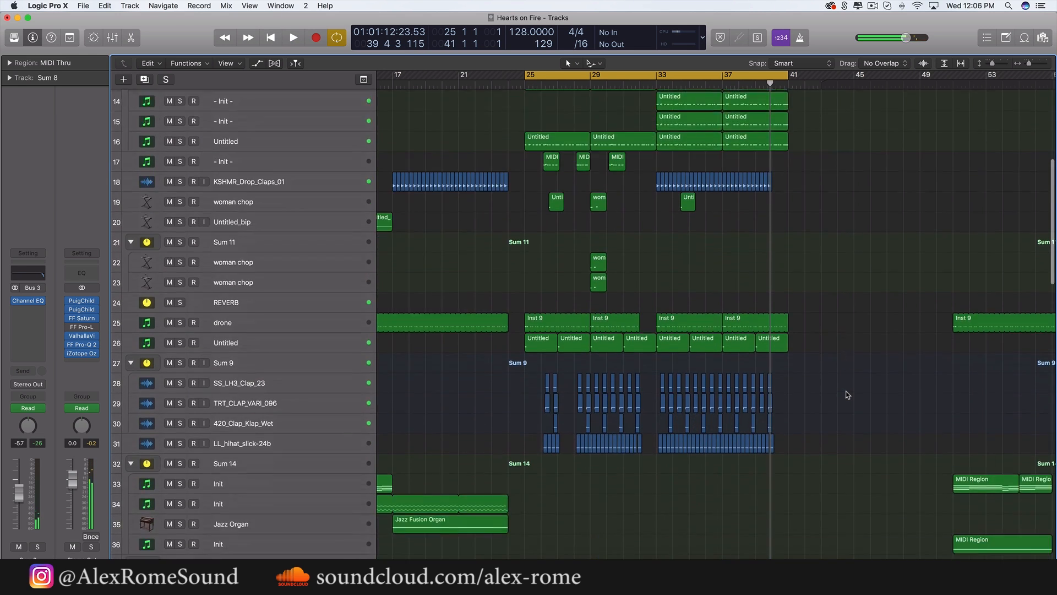
scroll(848, 395, up, 15)
scroll(848, 395, up, 1)
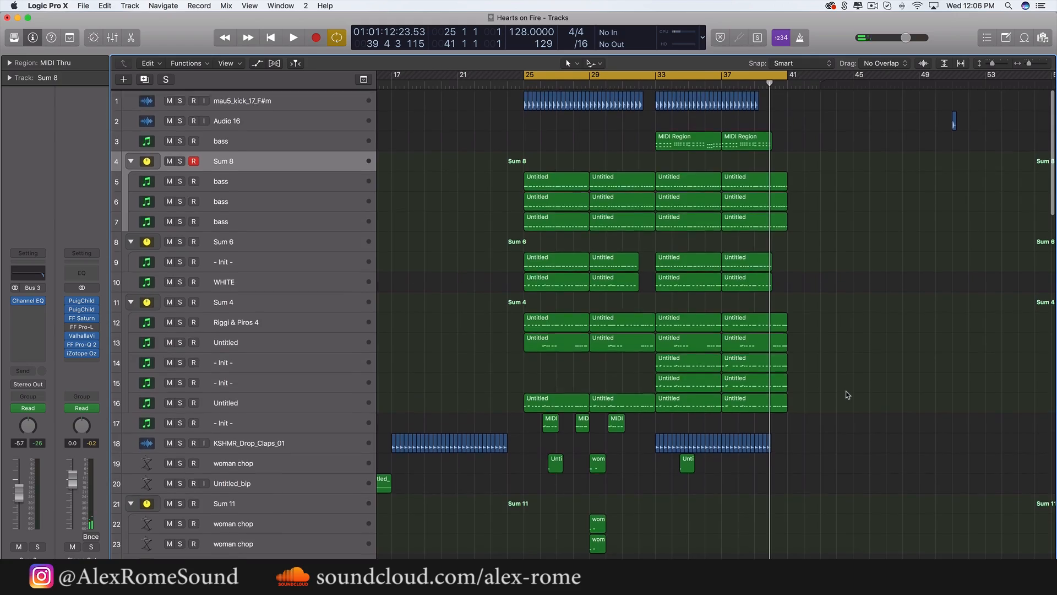
scroll(848, 395, down, 2)
scroll(845, 391, up, 2)
scroll(792, 339, down, 20)
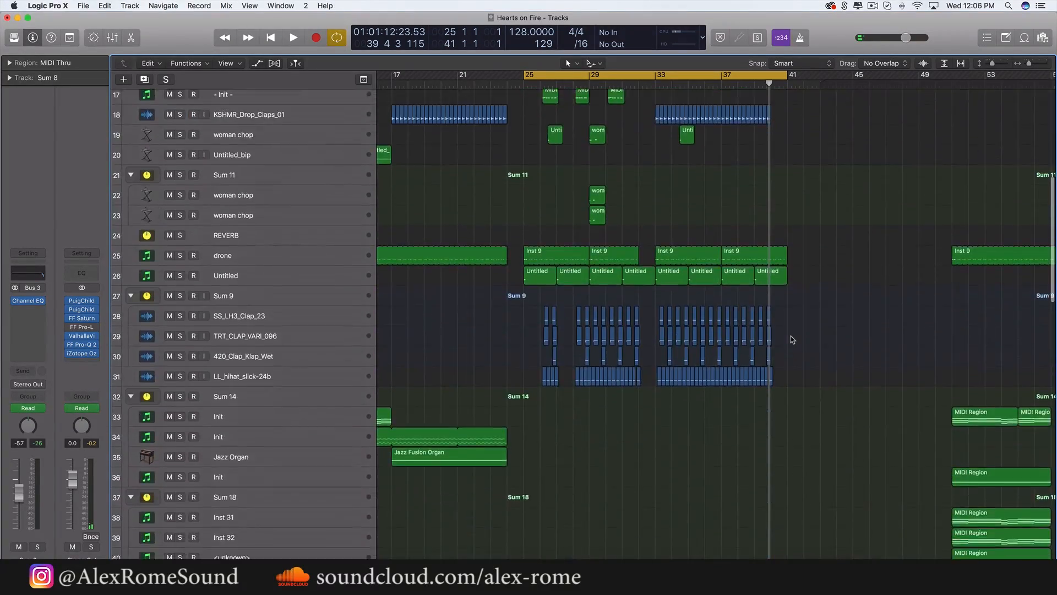
scroll(792, 340, up, 20)
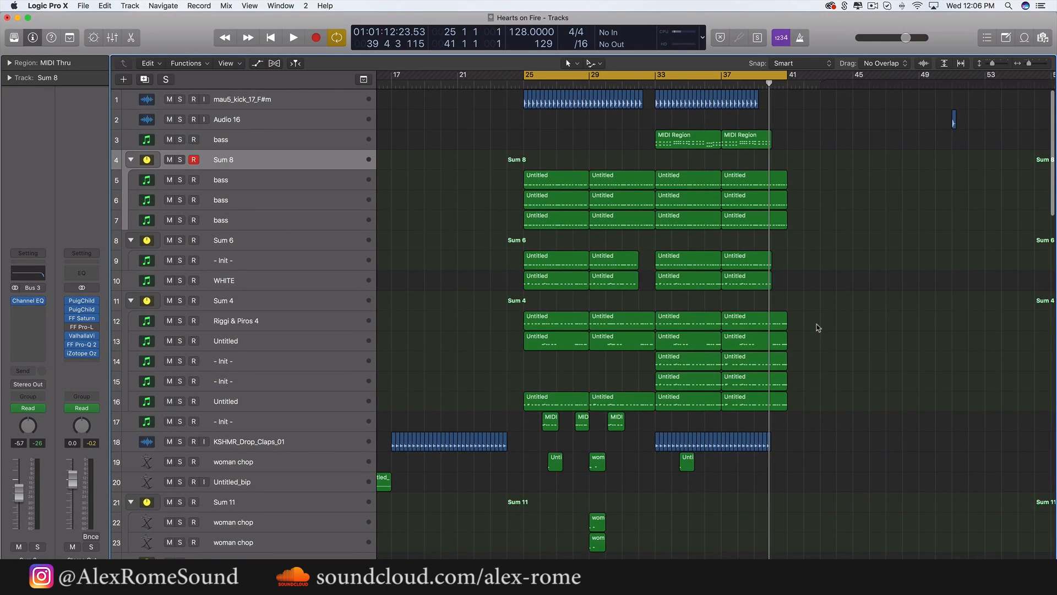
scroll(818, 325, up, 5)
Enlarge the tracks around bars 25 to 41 and examine the kick, bass, lead and vocal chop layers
scroll(817, 327, left, 5)
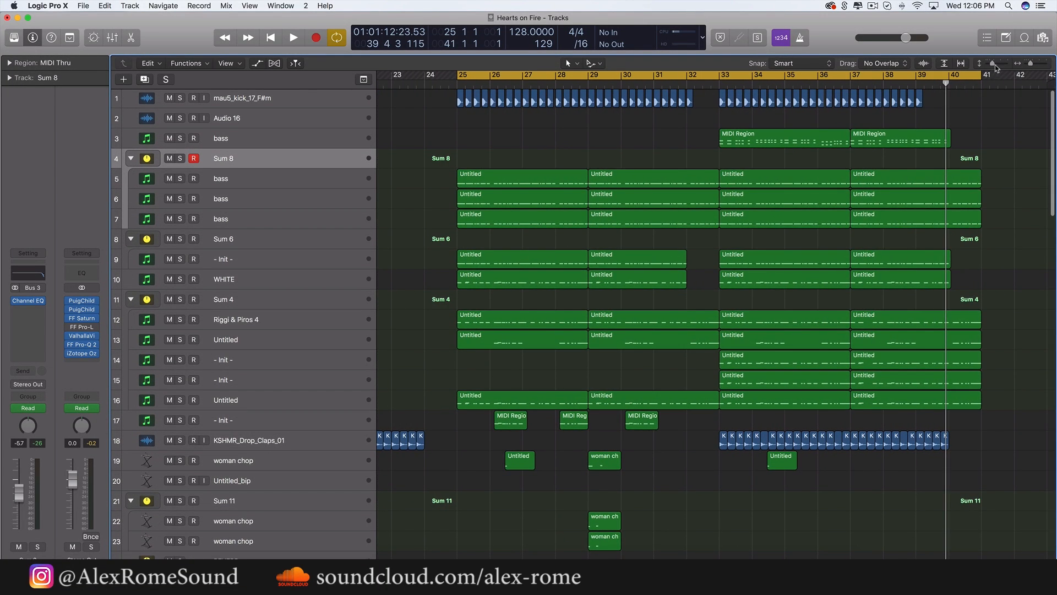
drag(995, 67, 997, 66)
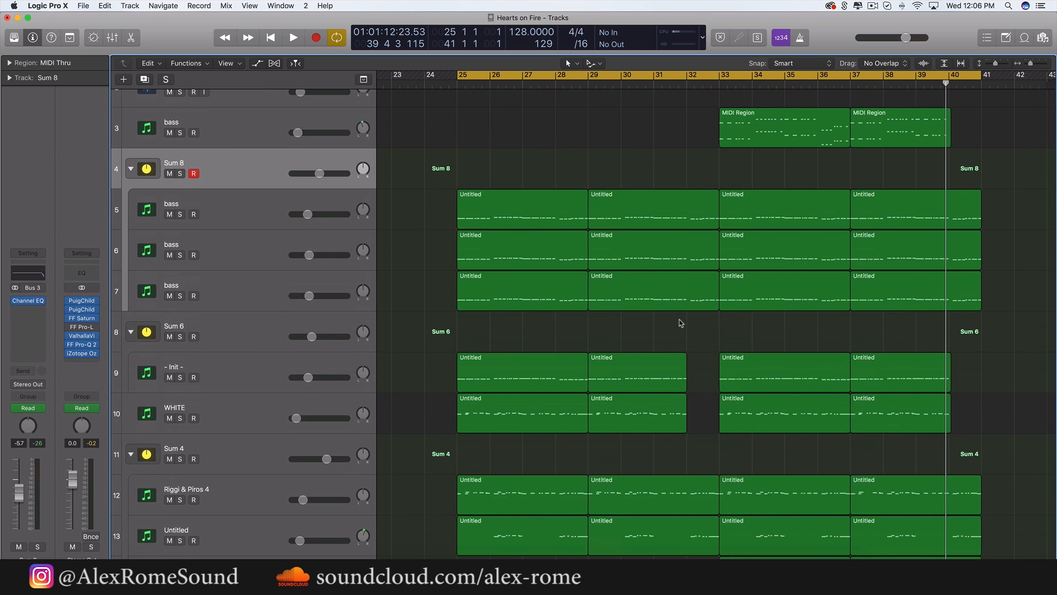
scroll(681, 323, down, 5)
scroll(682, 323, up, 8)
scroll(681, 323, down, 3)
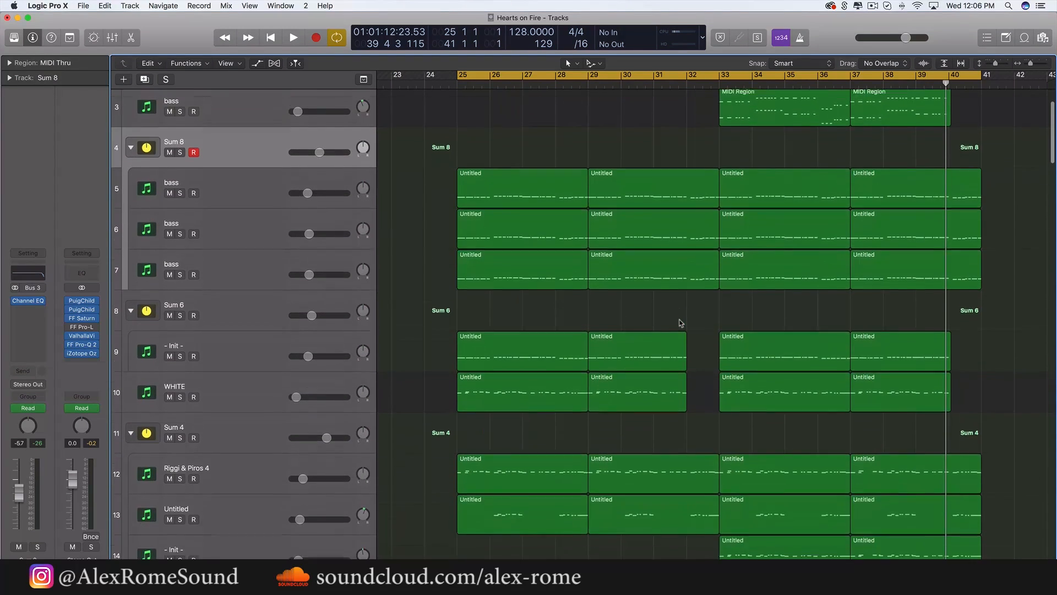
scroll(682, 324, down, 3)
scroll(679, 315, up, 8)
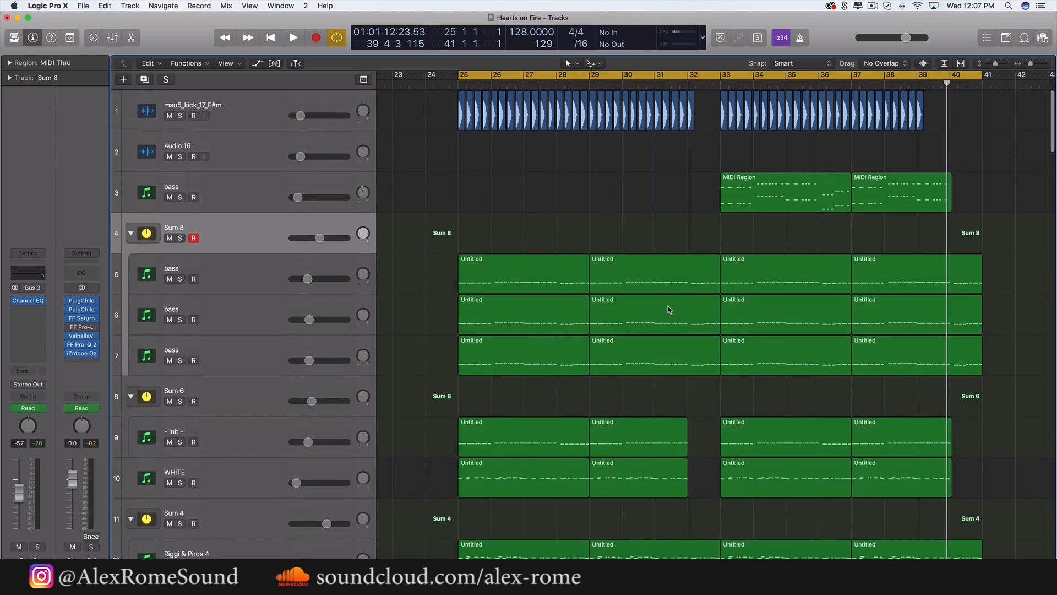
scroll(669, 309, down, 15)
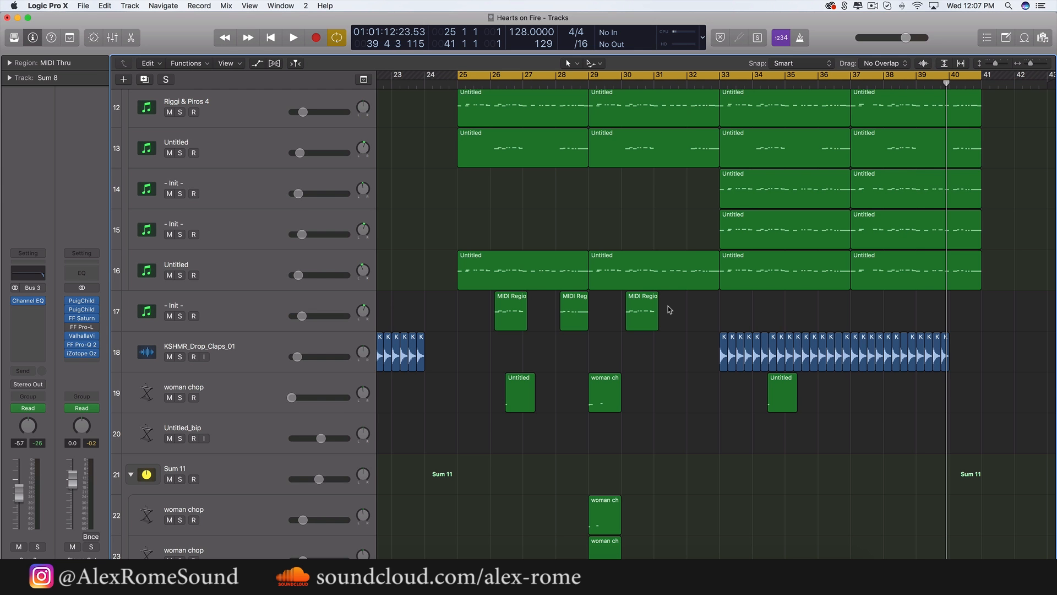
scroll(669, 310, up, 10)
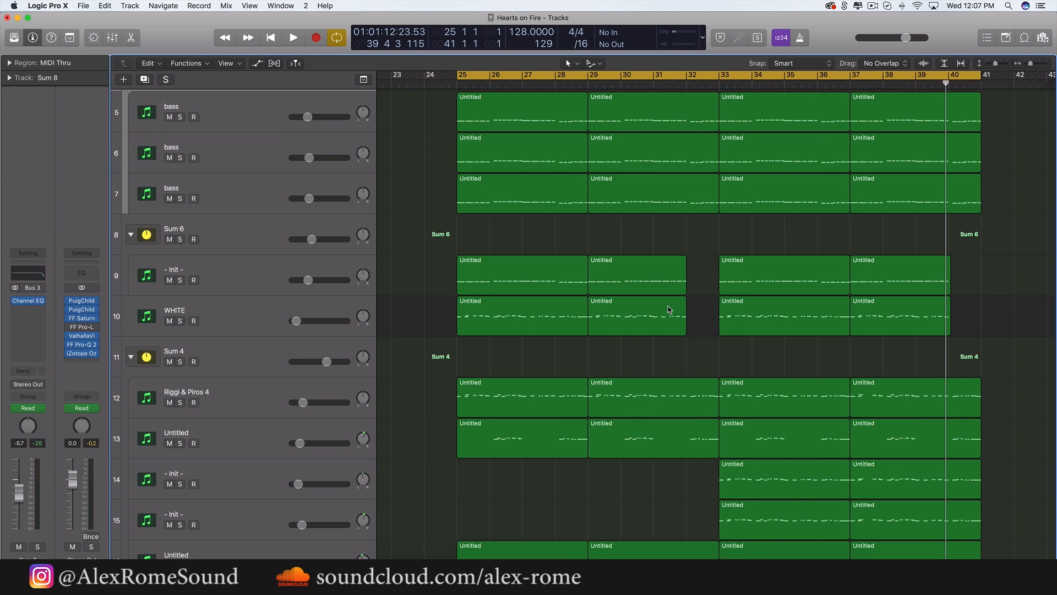
Play the first bar of the drop from bar 25, stop, and review the bass, Sum 6 and Sum 4 layers
key(space)
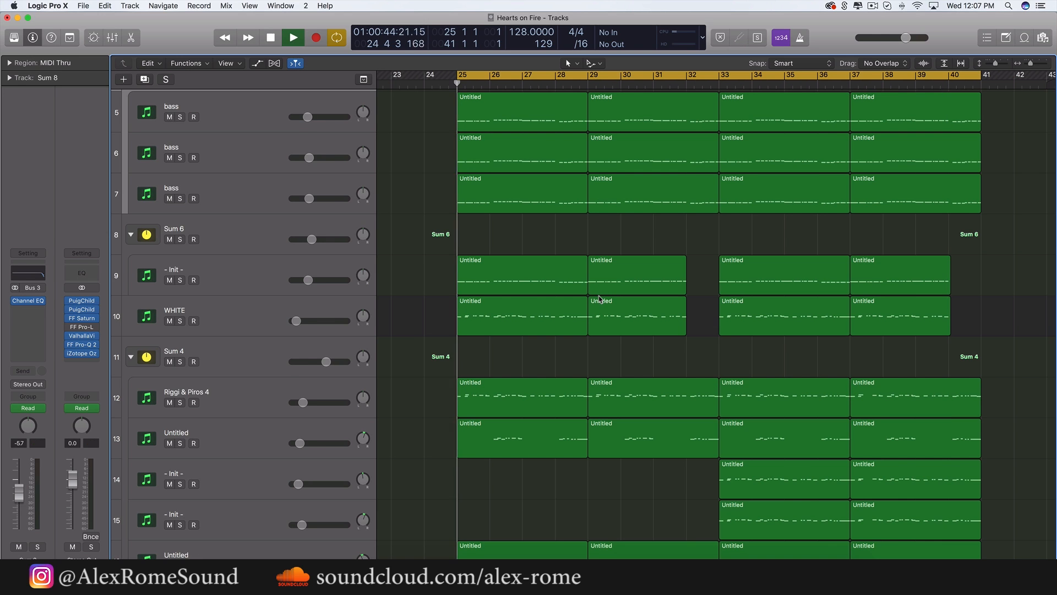
key(space)
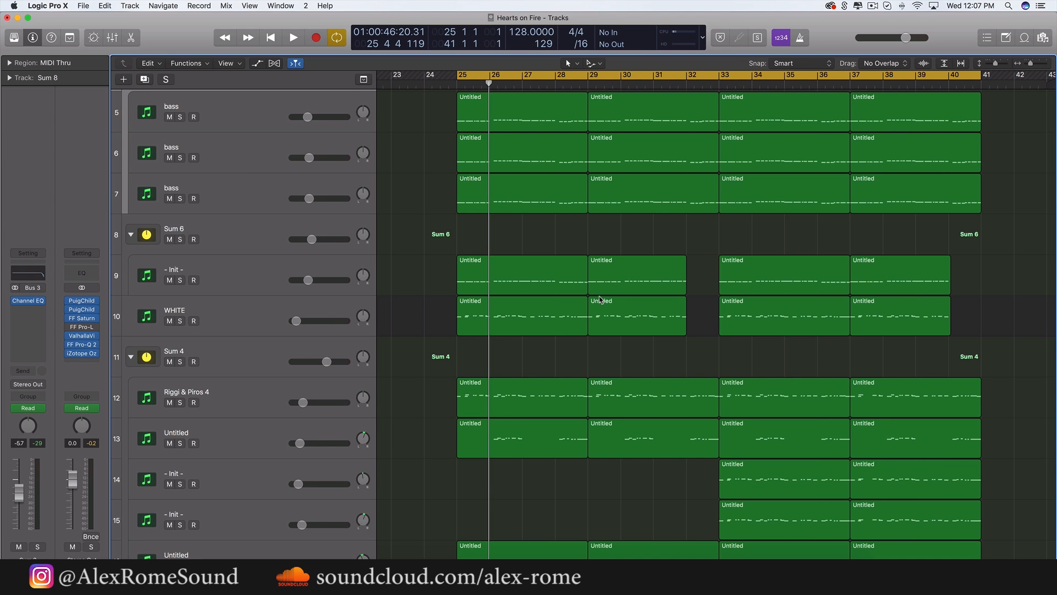
scroll(599, 299, up, 5)
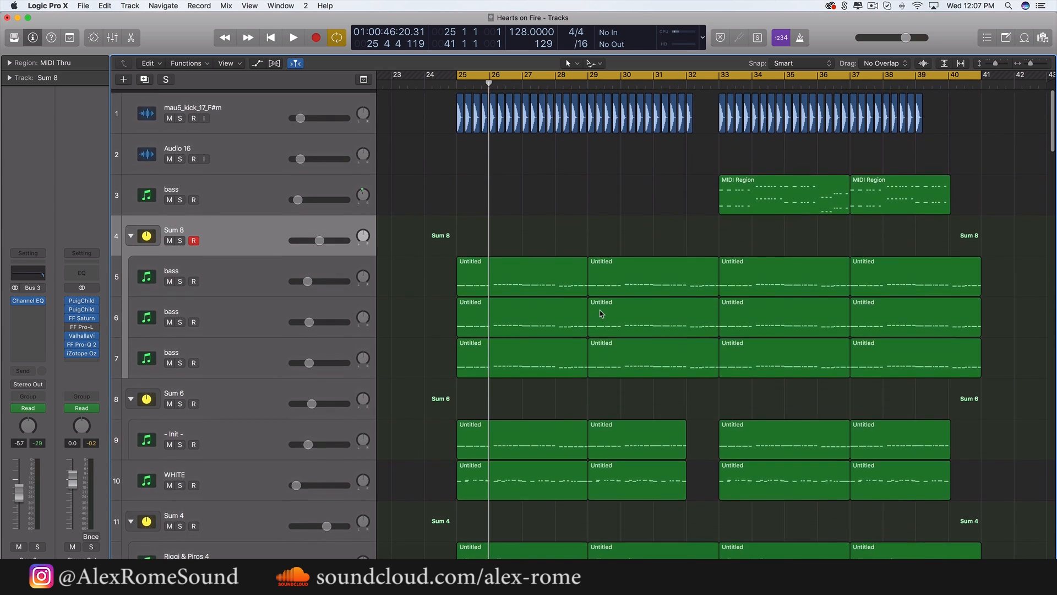
scroll(601, 313, down, 3)
scroll(601, 313, down, 1)
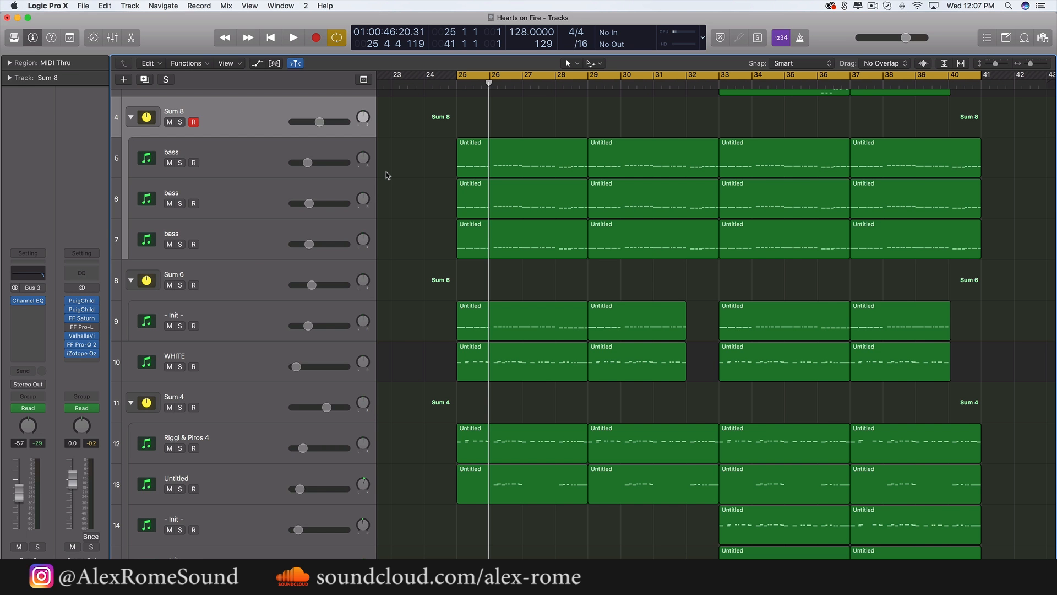
scroll(387, 175, up, 3)
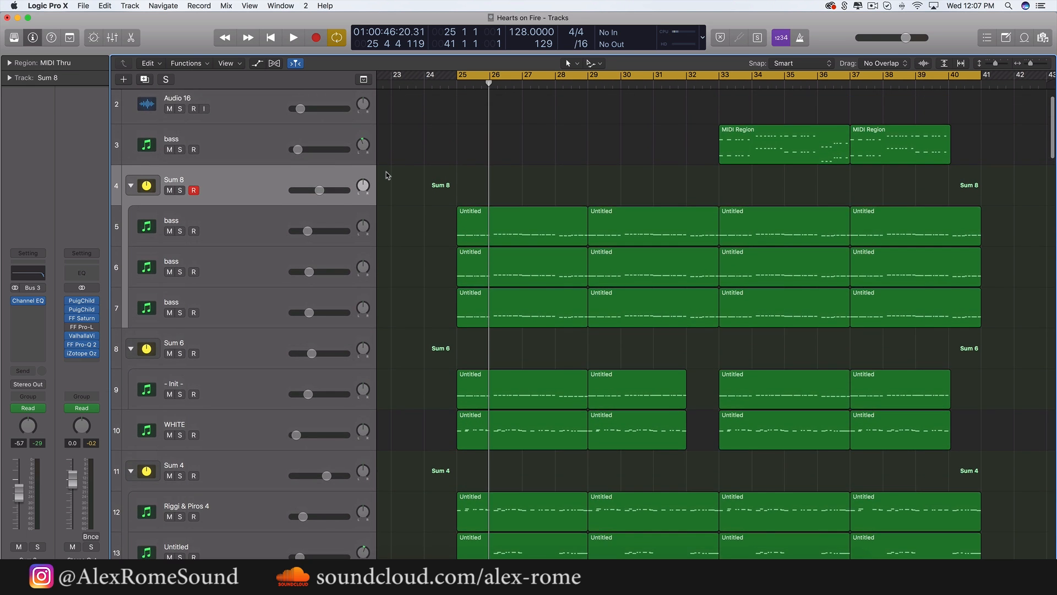
scroll(388, 175, down, 8)
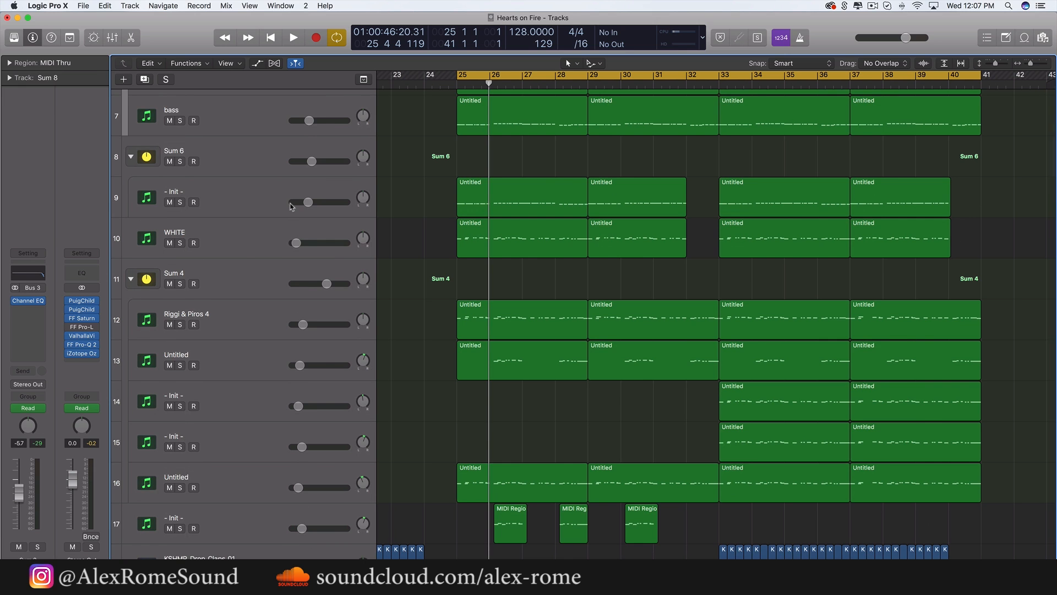
Solo and select the Sum 4 track stack, and listen to it from bar 25 to bar 29
click(179, 284)
click(269, 286)
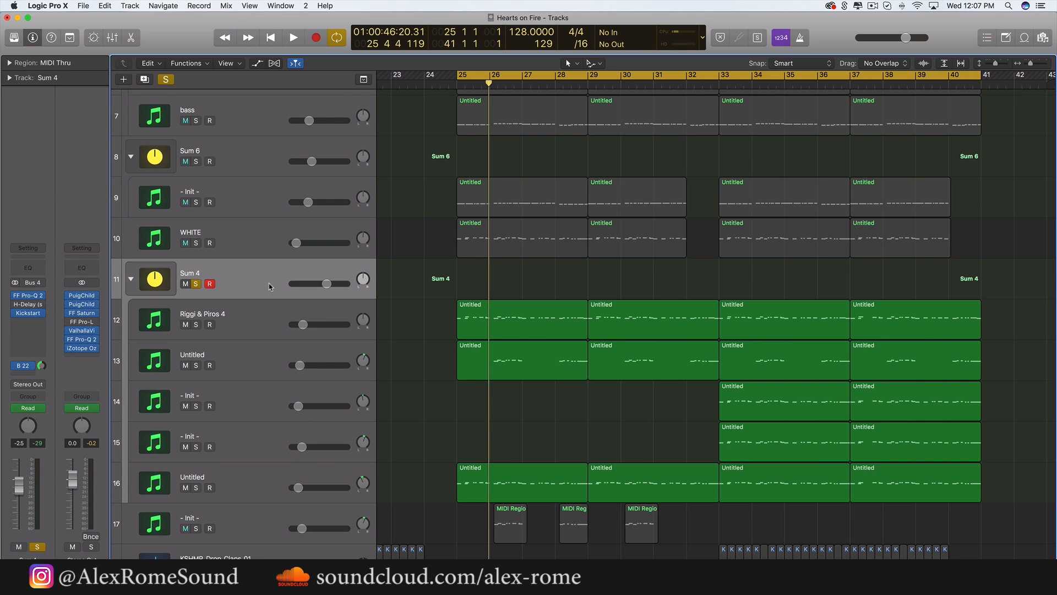
key(space)
scroll(394, 332, down, 2)
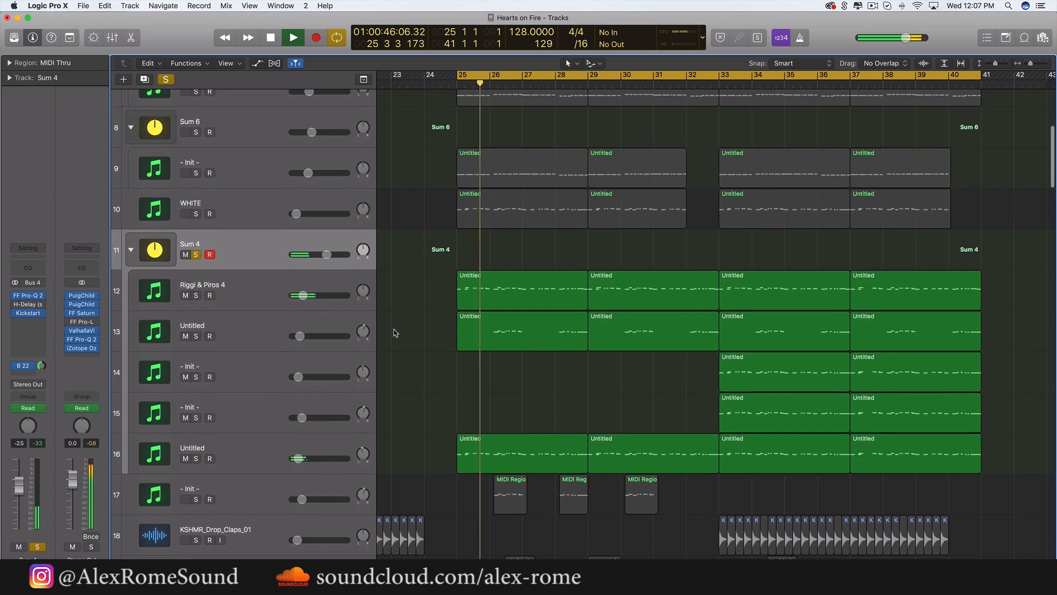
scroll(394, 333, down, 1)
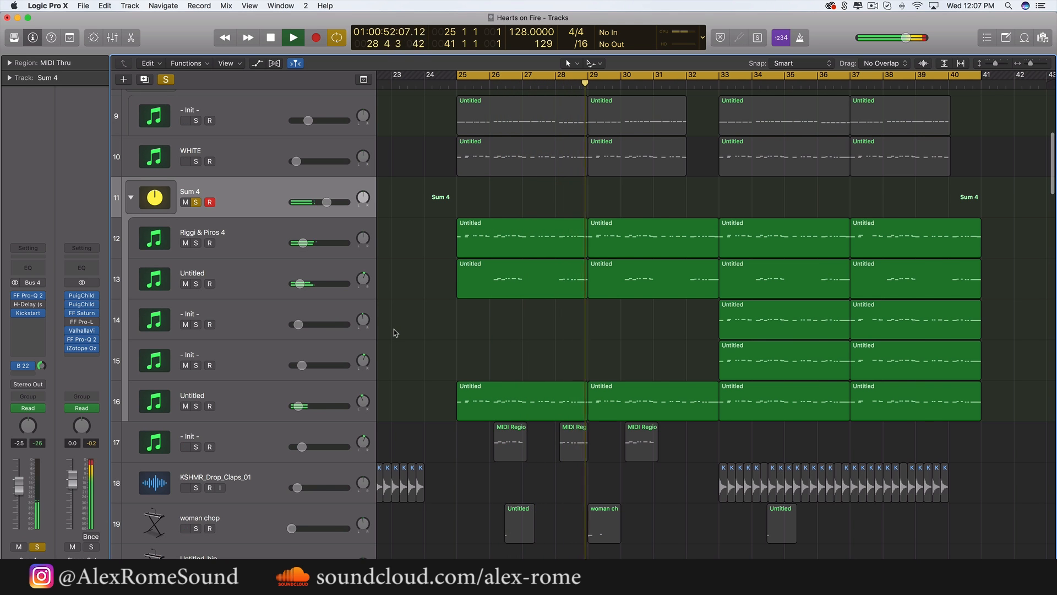
scroll(394, 333, down, 2)
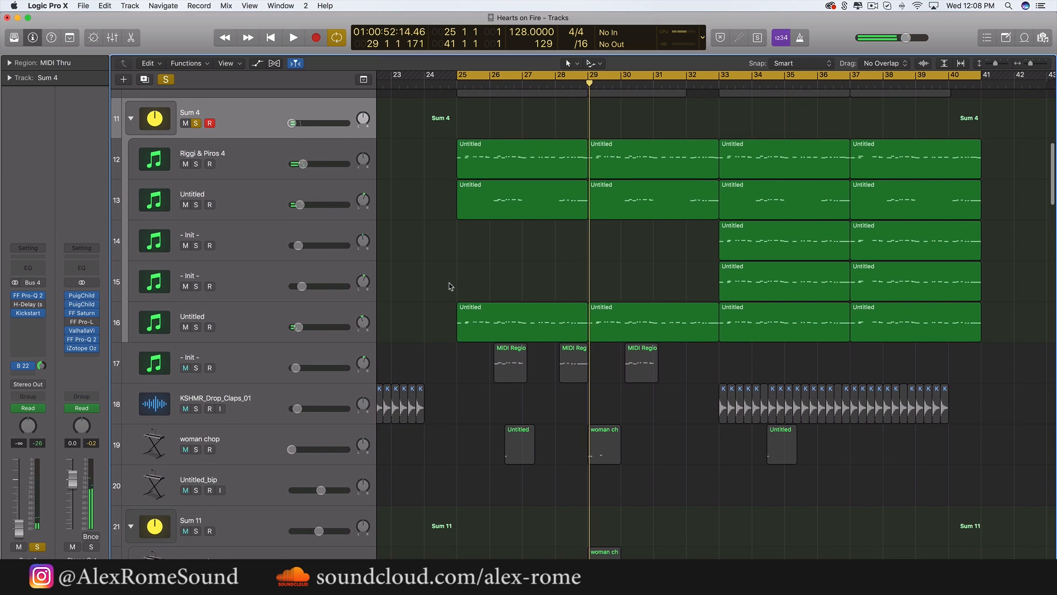
Examine the bar 25–29 regions on tracks 12 and 13 up close, highlighting track 13's region alone and with track 12's
key(super+Right)
scroll(451, 286, left, 4)
drag(487, 263, 695, 209)
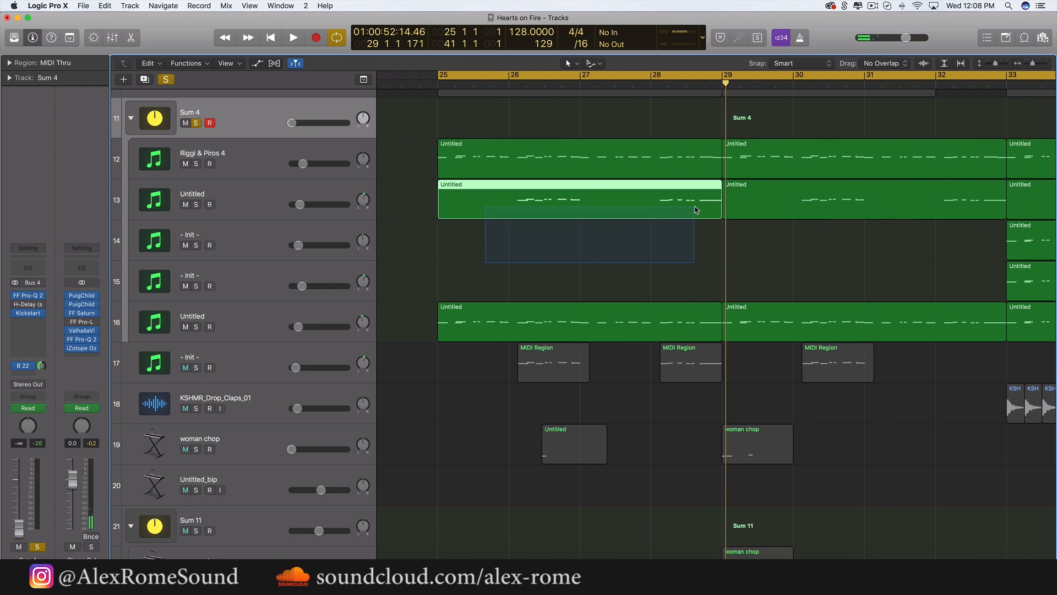
click(648, 235)
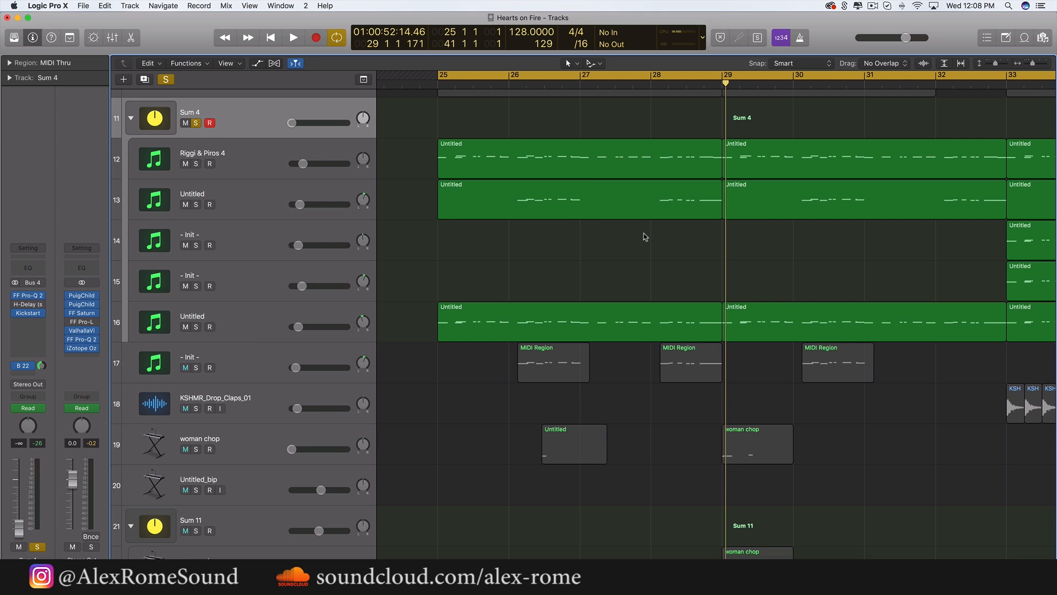
drag(473, 279, 681, 213)
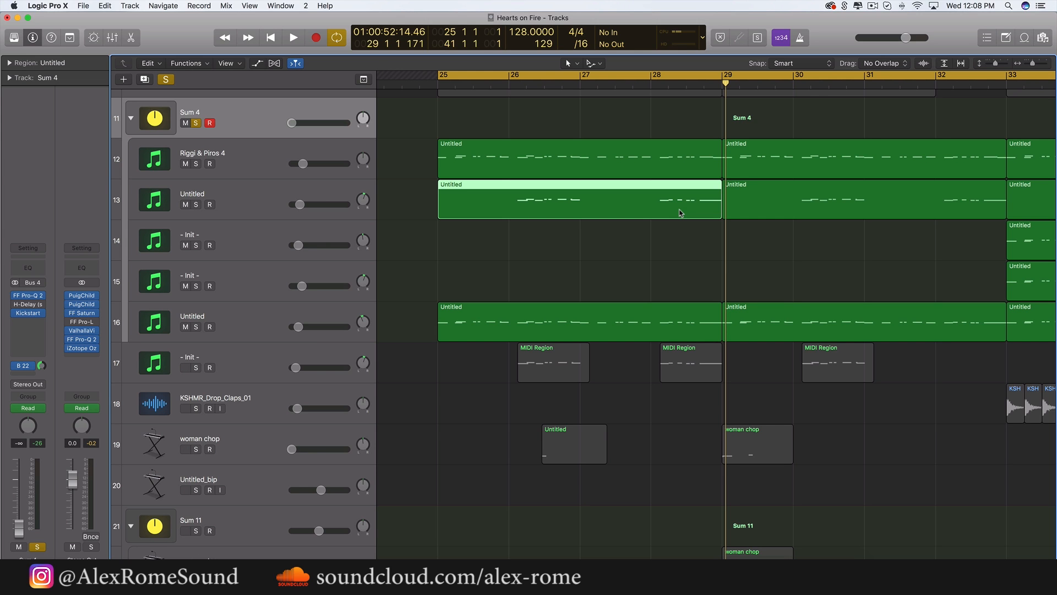
click(650, 246)
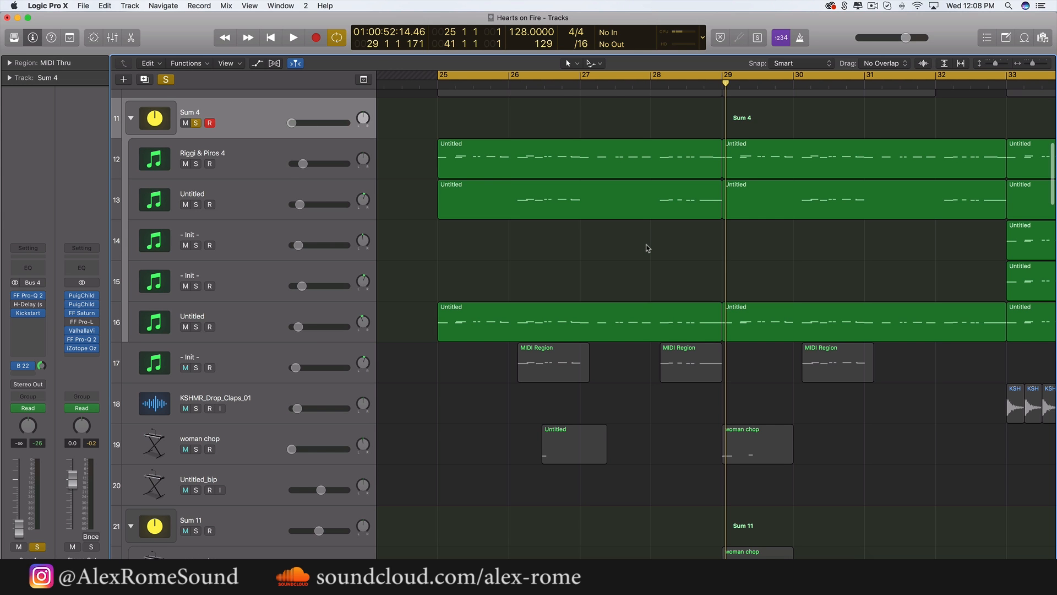
scroll(647, 248, up, 1)
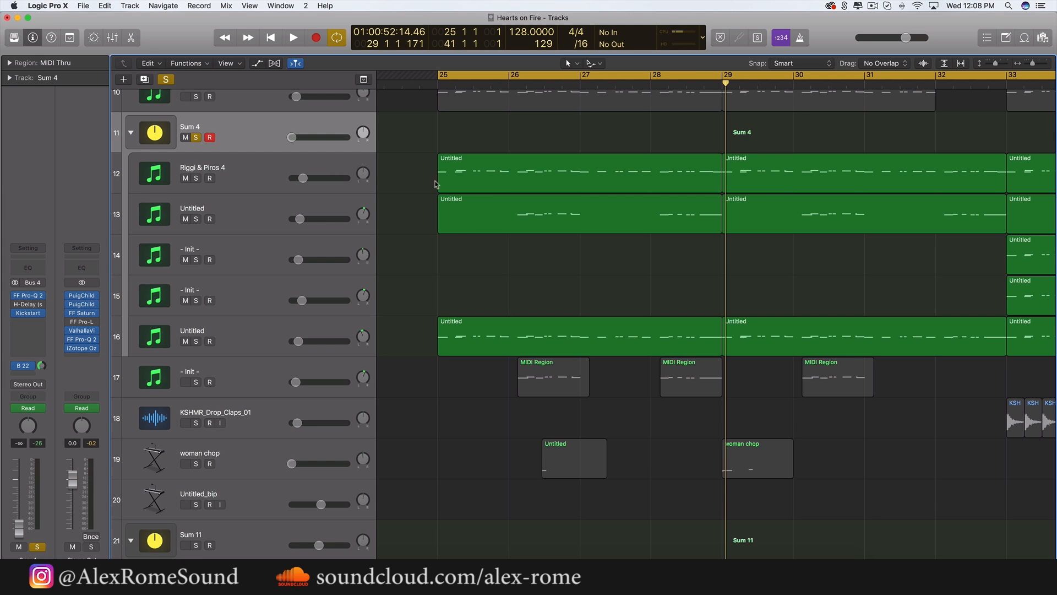
drag(422, 147, 571, 241)
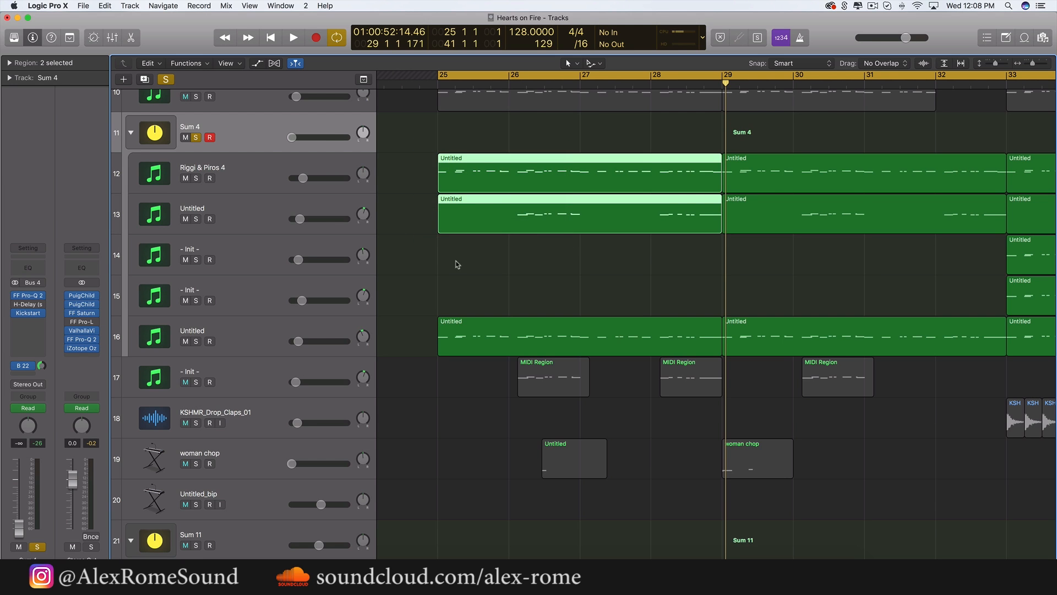
click(488, 279)
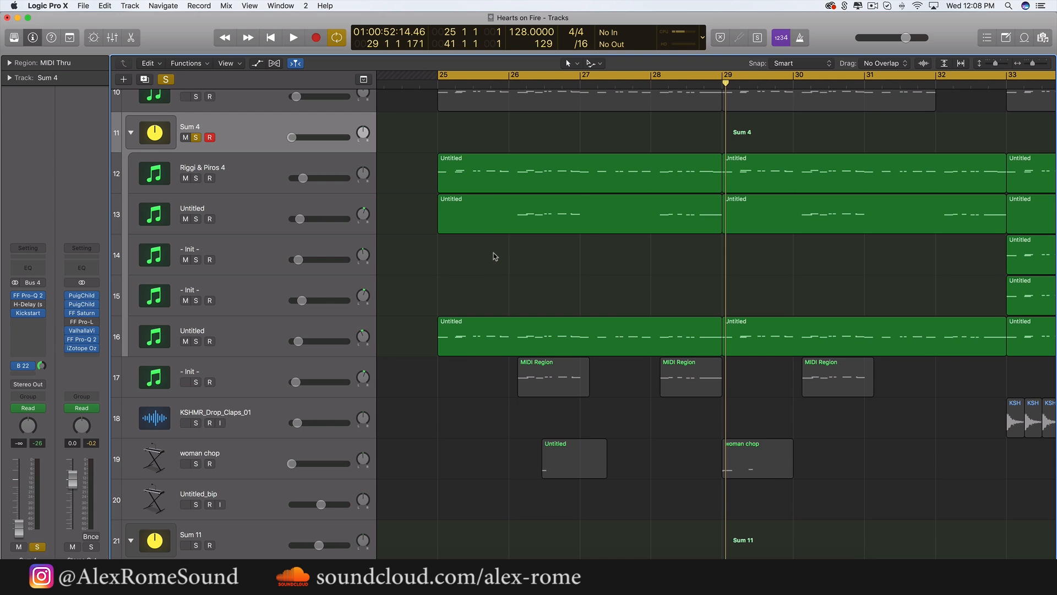
Solo only the Riggi & Piros 4 track instead of the Sum 4 stack, select it and play it from bar 25
scroll(495, 256, left, 3)
scroll(457, 232, up, 2)
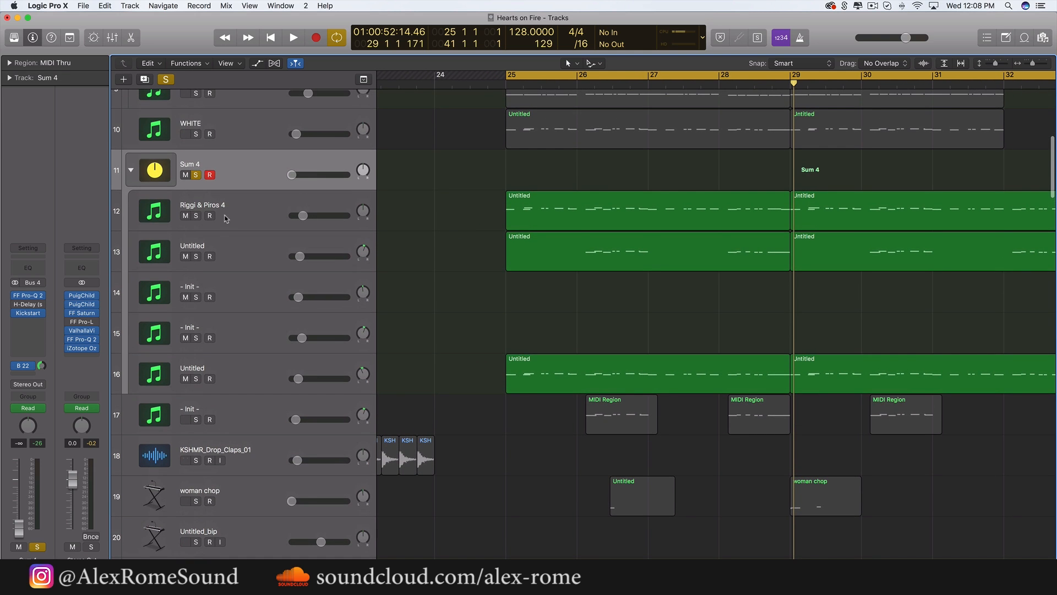
click(196, 215)
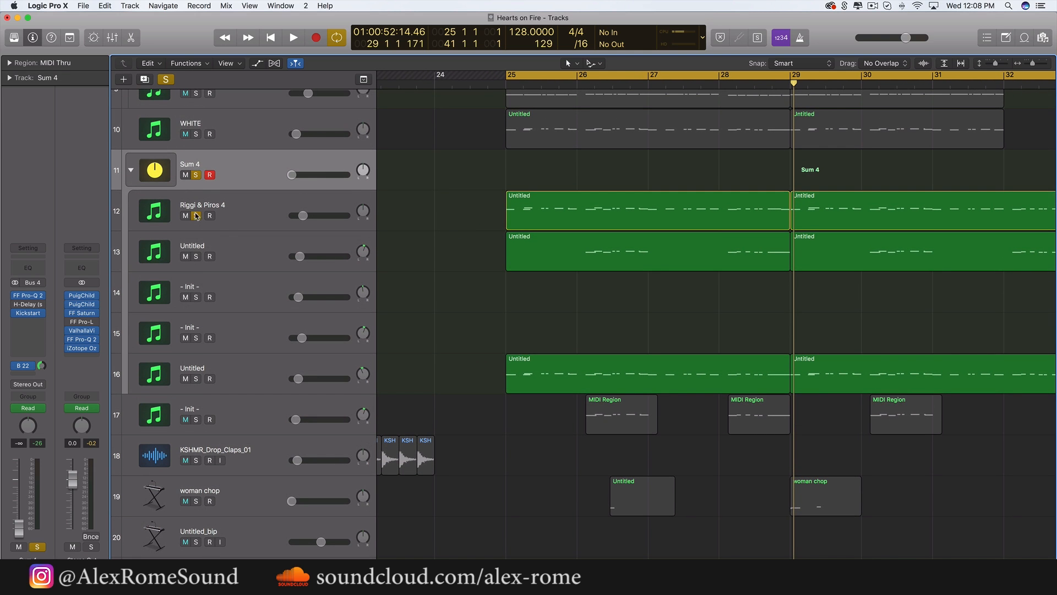
click(197, 175)
click(249, 206)
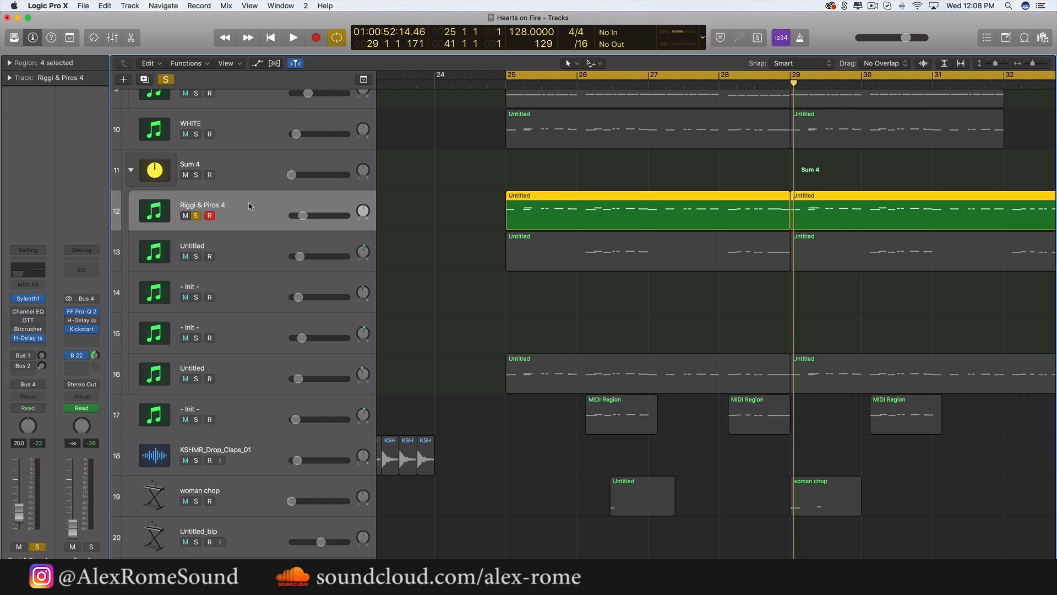
key(space)
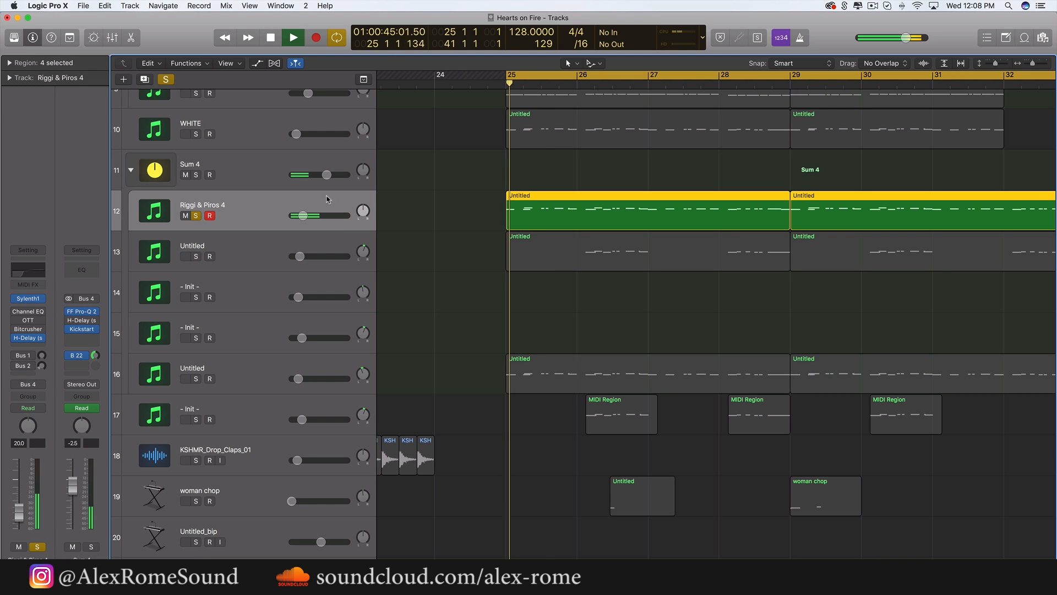
Show the Riggi & Piros 4 notes in the Piano Roll, stop playback, and shrink the editor so track 12's regions stay in view
double_click(585, 215)
key(space)
scroll(502, 323, left, 3)
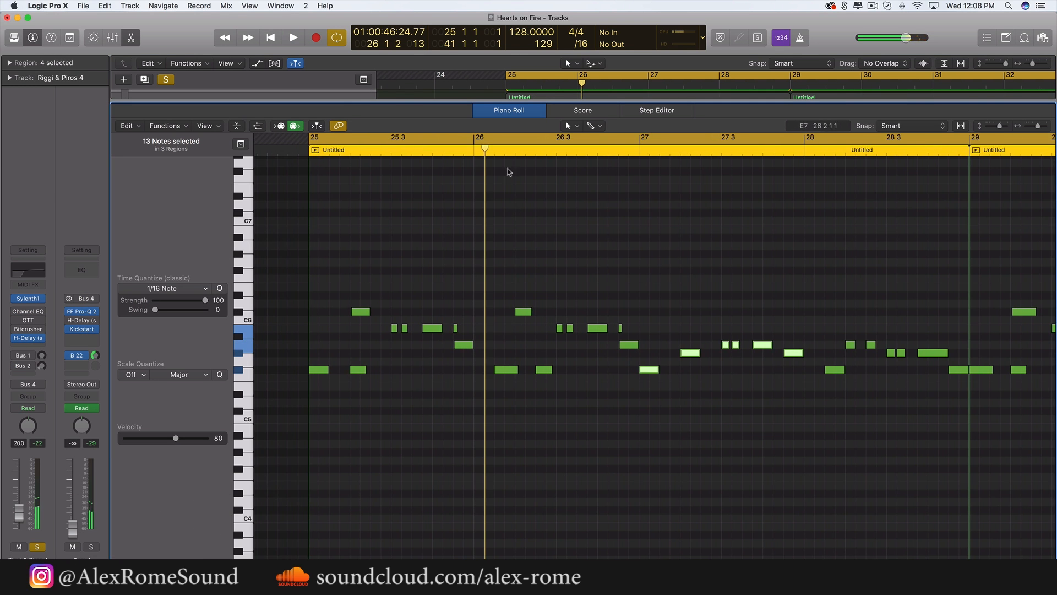
drag(478, 100, 484, 315)
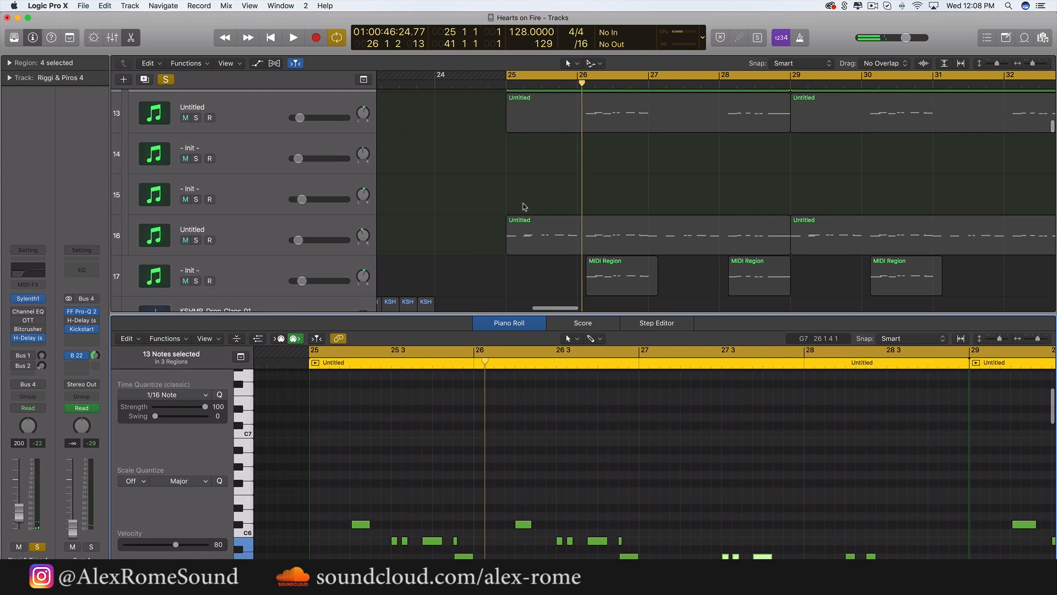
scroll(524, 207, up, 5)
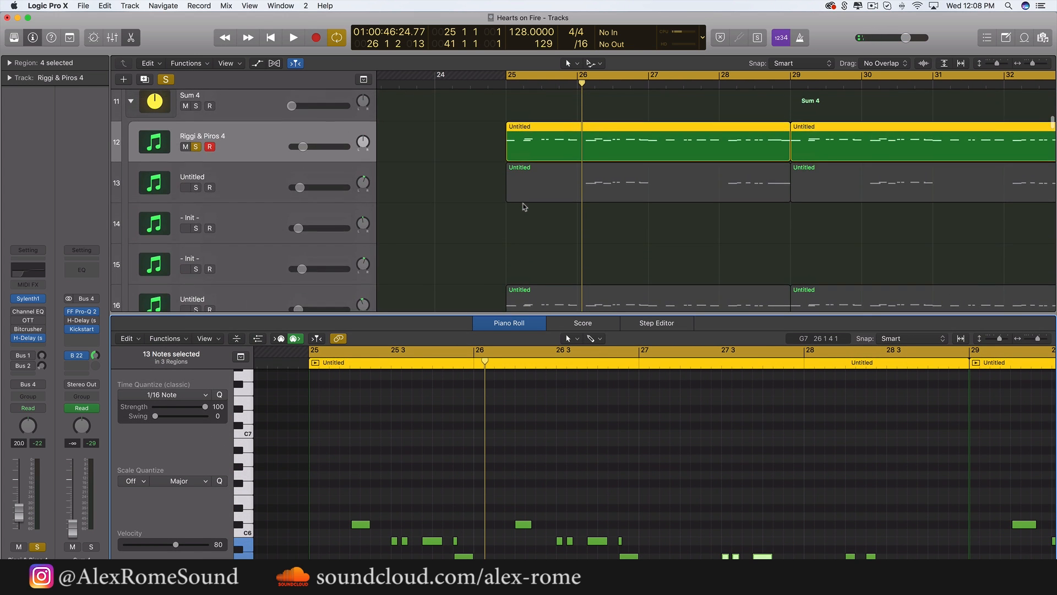
Close the Sylenth1 window, select only track 12's bar 25–29 region, and briefly play the Riggi & Piros 4 part
scroll(524, 207, up, 1)
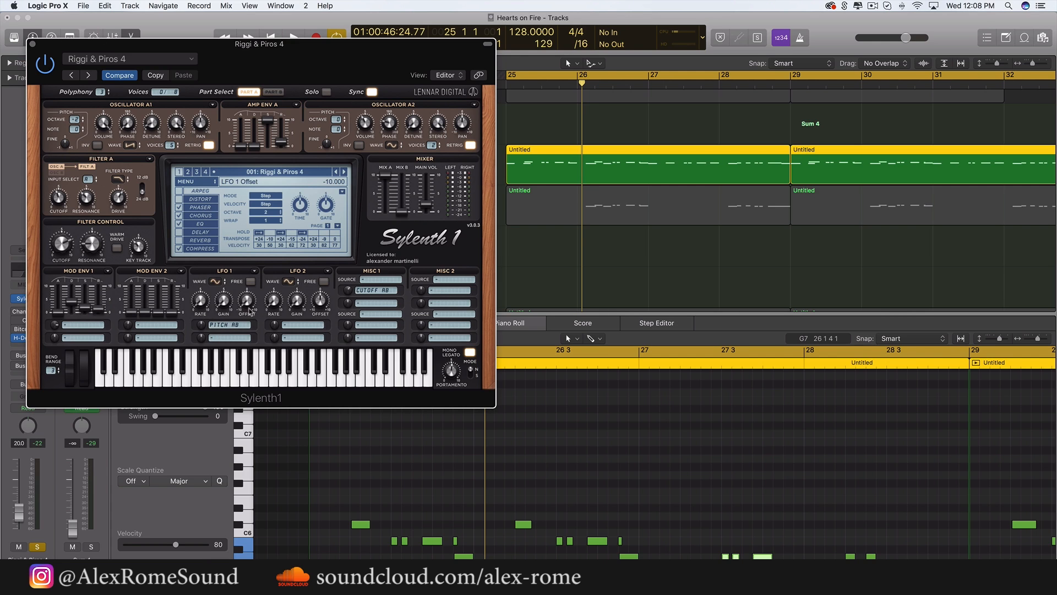
click(32, 44)
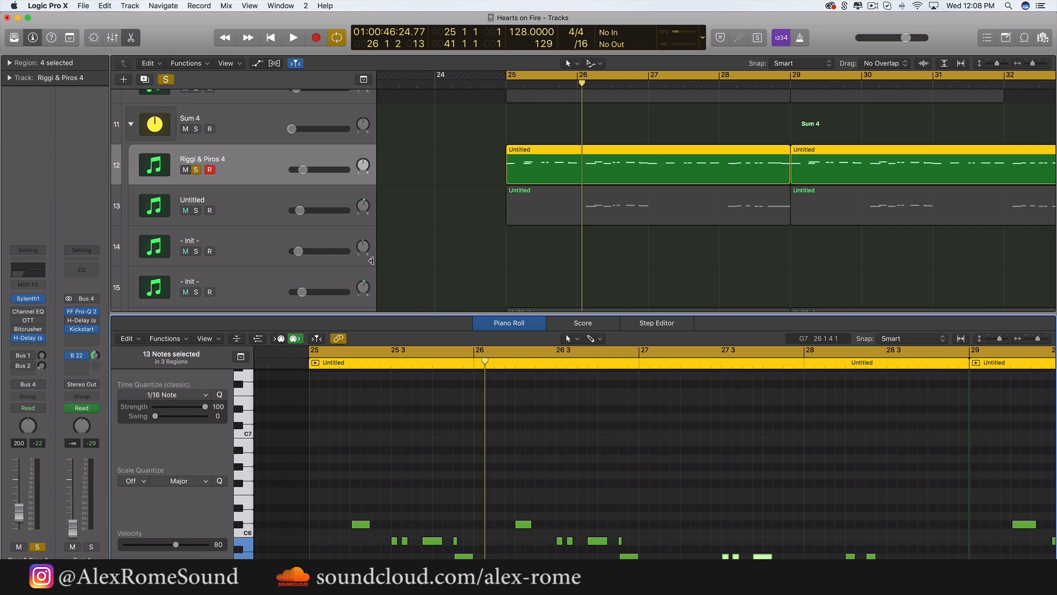
drag(463, 140, 622, 155)
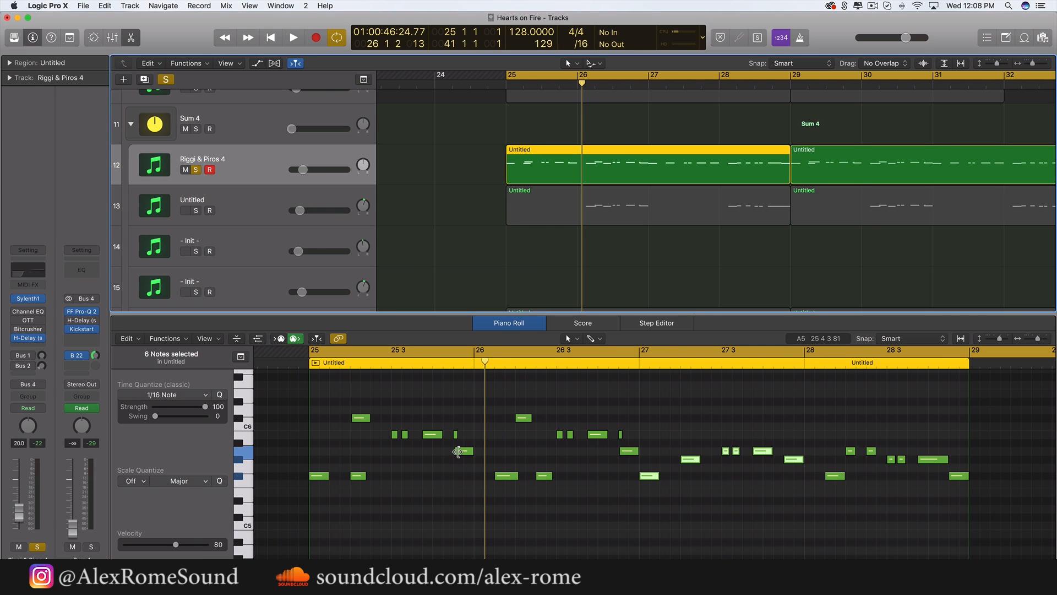
key(space)
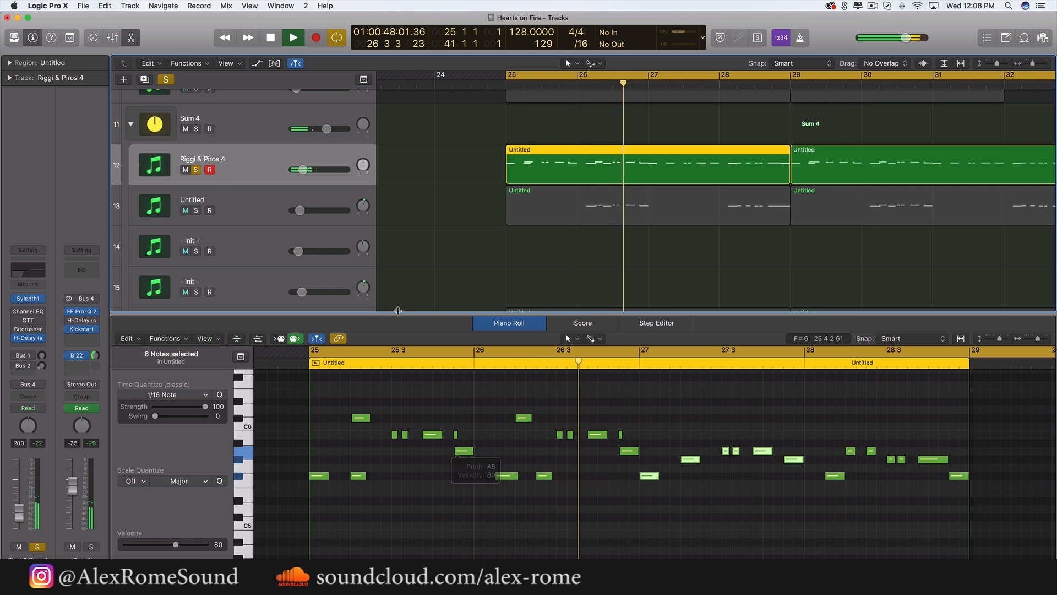
key(space)
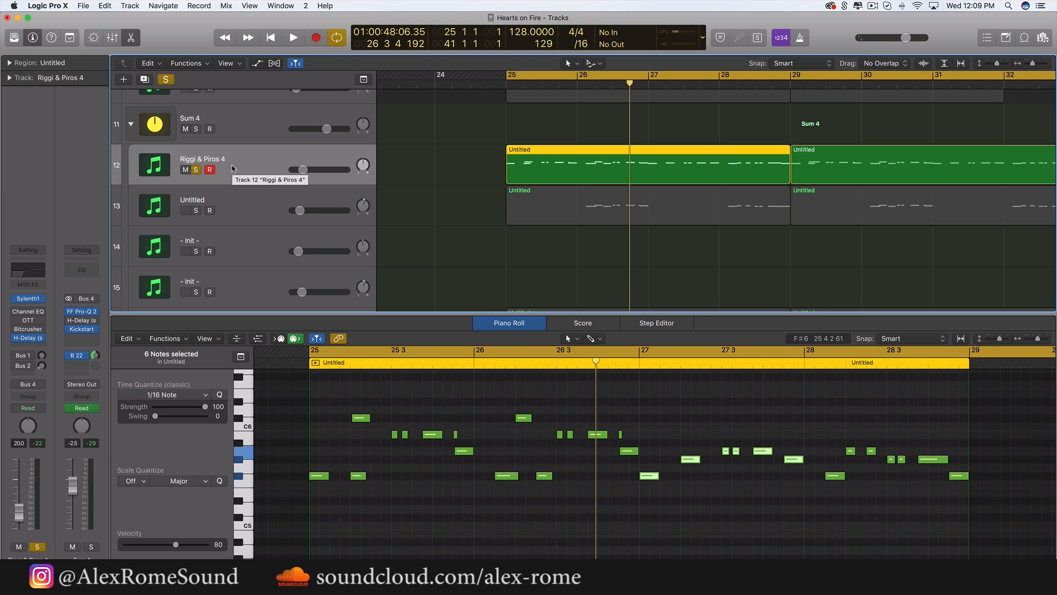
Shrink the Piano Roll, show track automation, and examine the Sum 4 volume curve up close from bar 25 to 29
drag(530, 313, 482, 515)
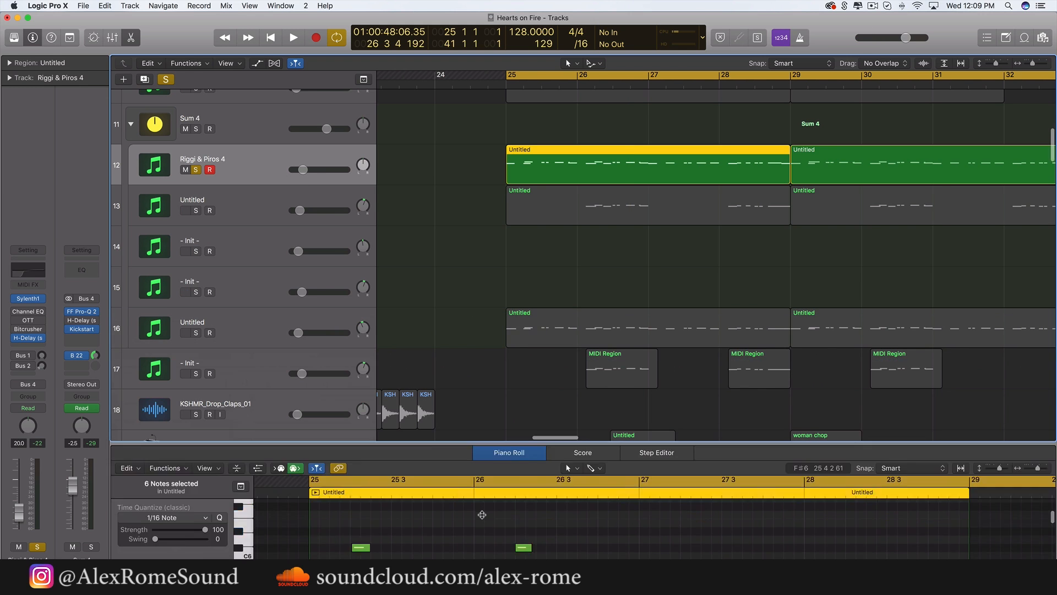
click(257, 64)
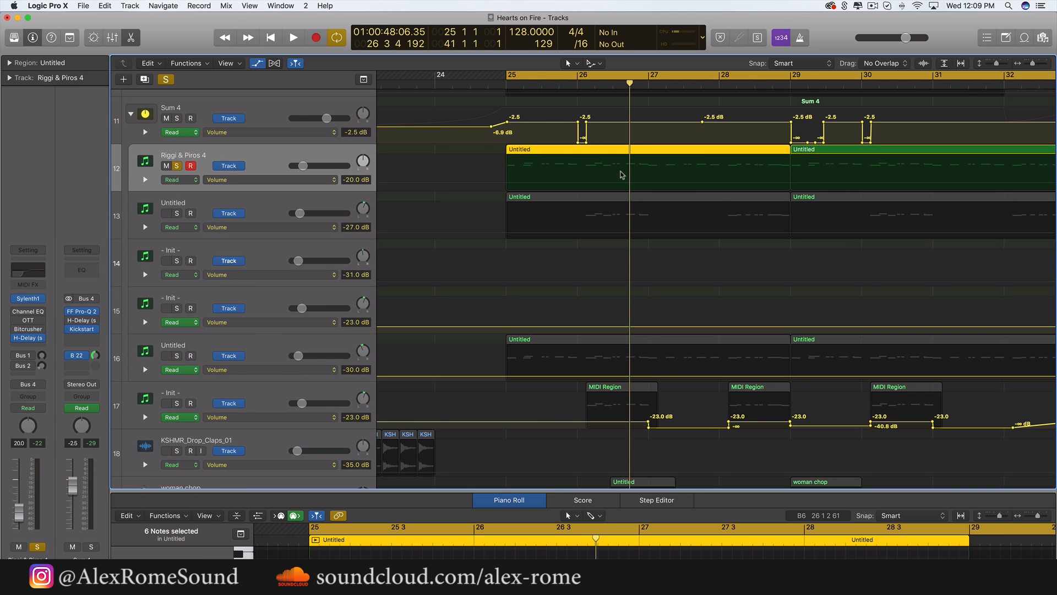
scroll(622, 175, up, 5)
scroll(622, 176, left, 3)
scroll(623, 175, left, 1)
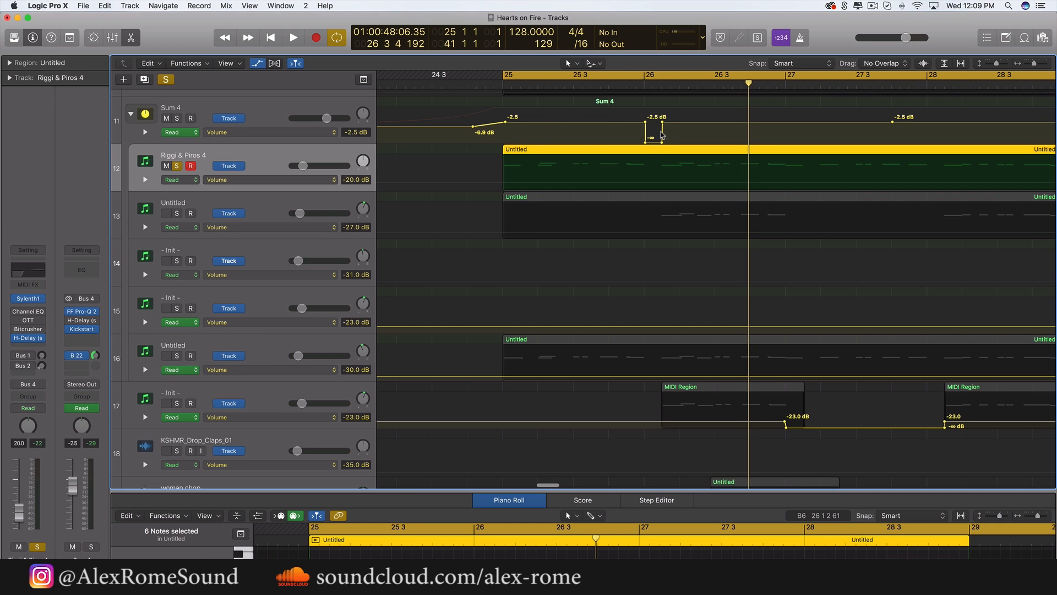
scroll(691, 130, right, 2)
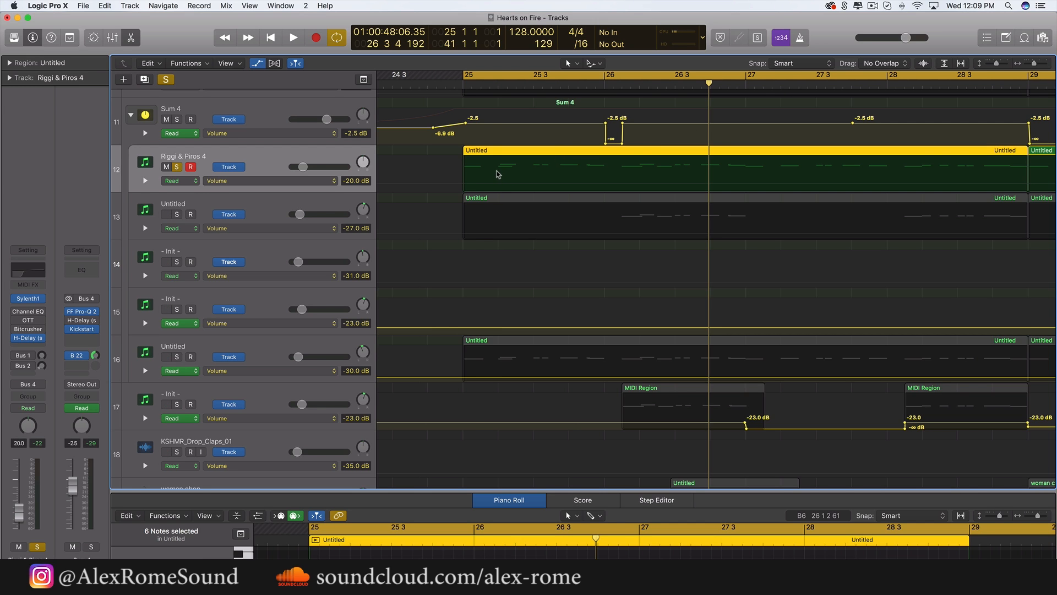
Listen to the soloed Riggi & Piros 4 track from bar 25 through the volume dip at bar 26
key(space)
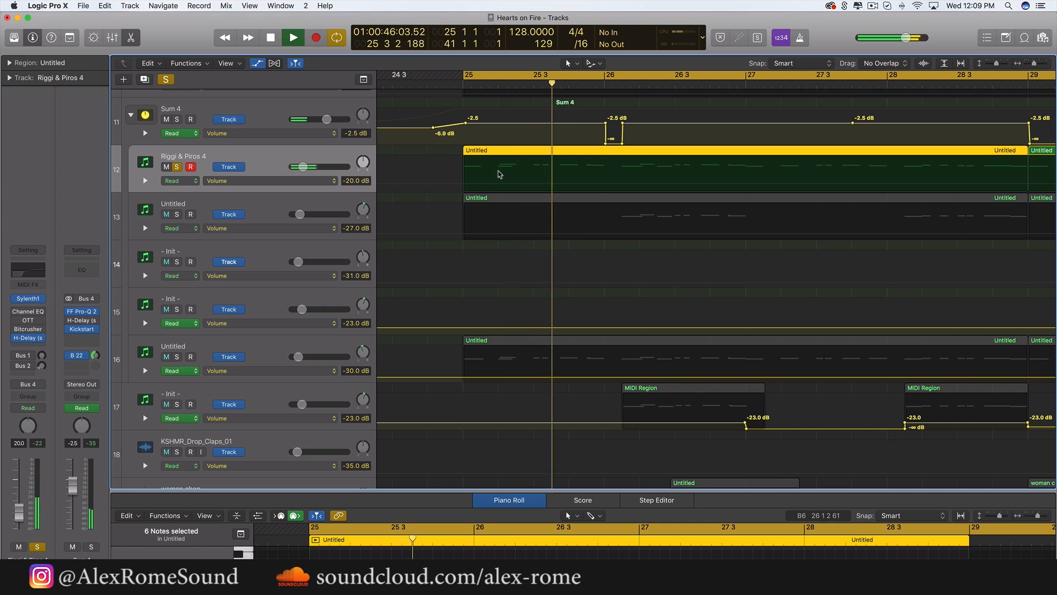
key(space)
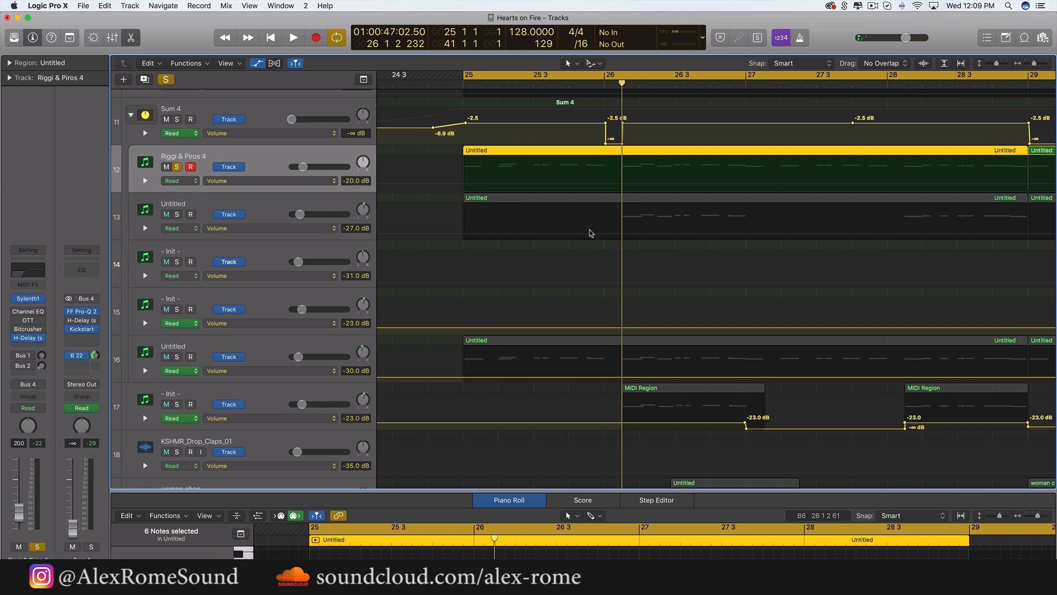
key(space)
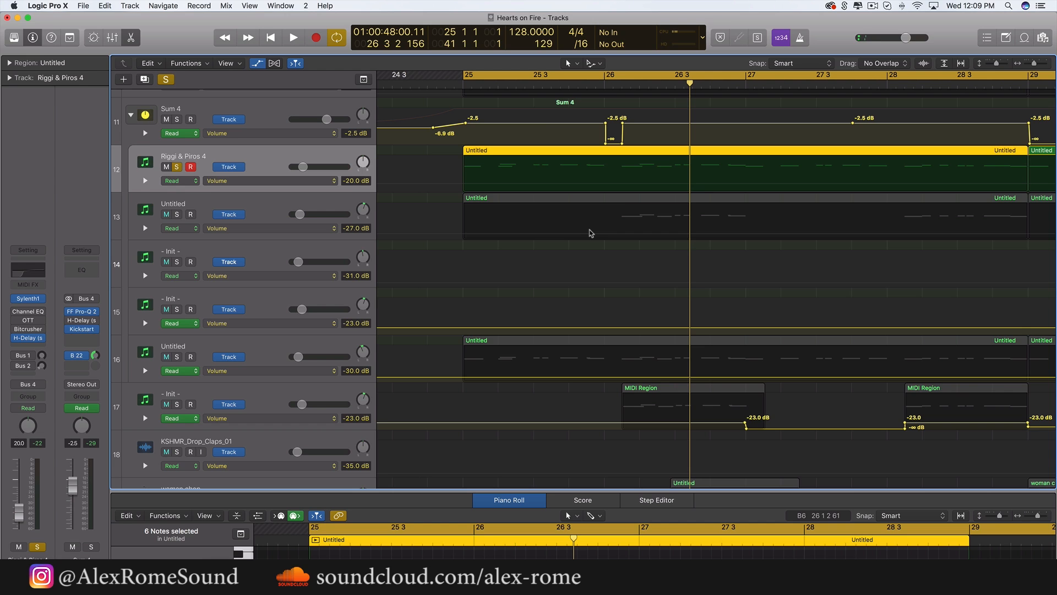
Solo track 13, select its bar 25–29 region, then solo track 12 with it and play both
click(178, 214)
click(177, 167)
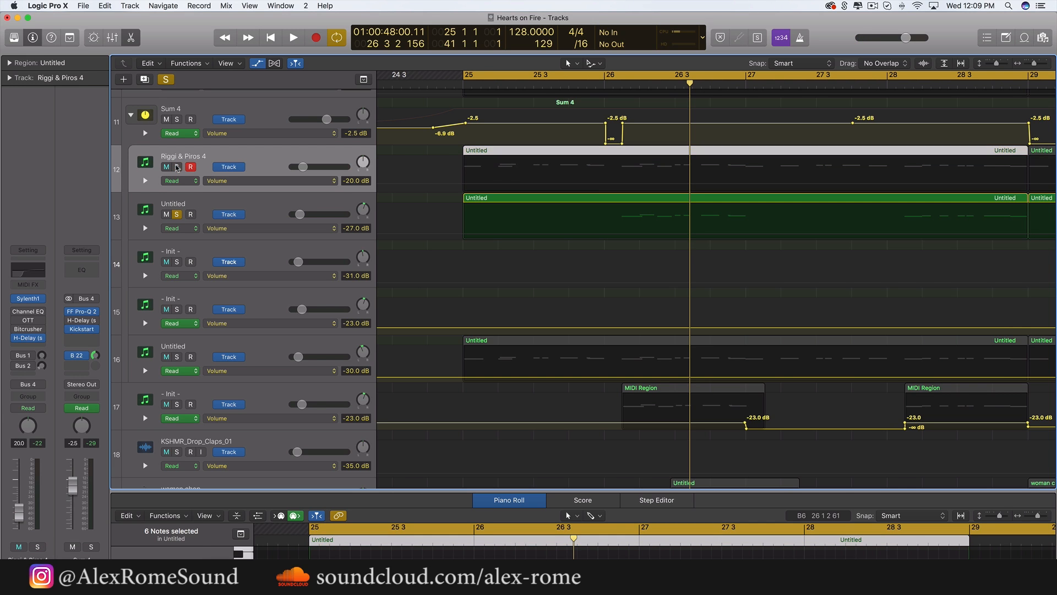
click(695, 204)
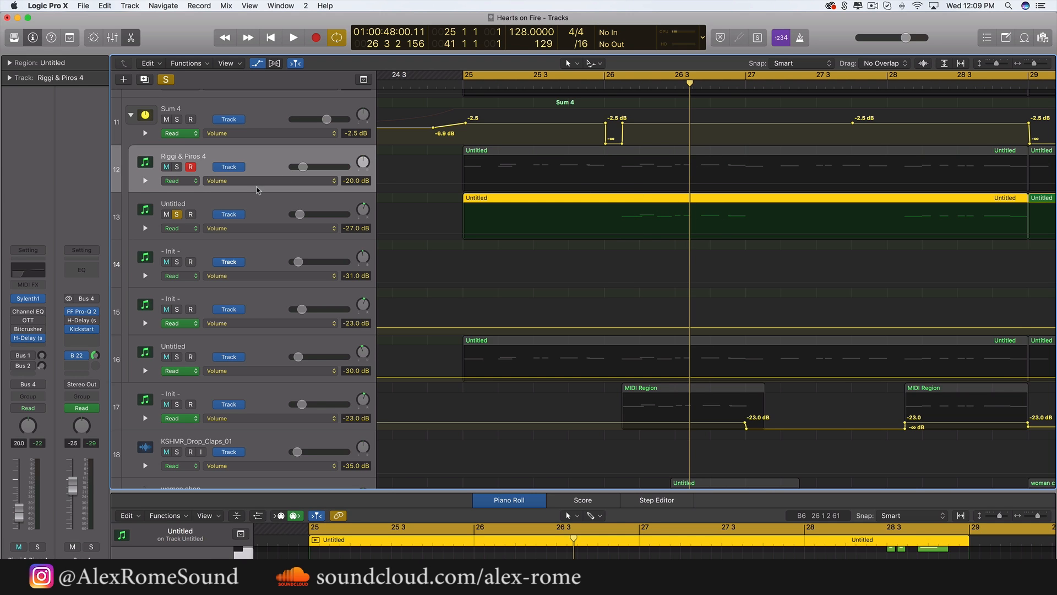
click(177, 166)
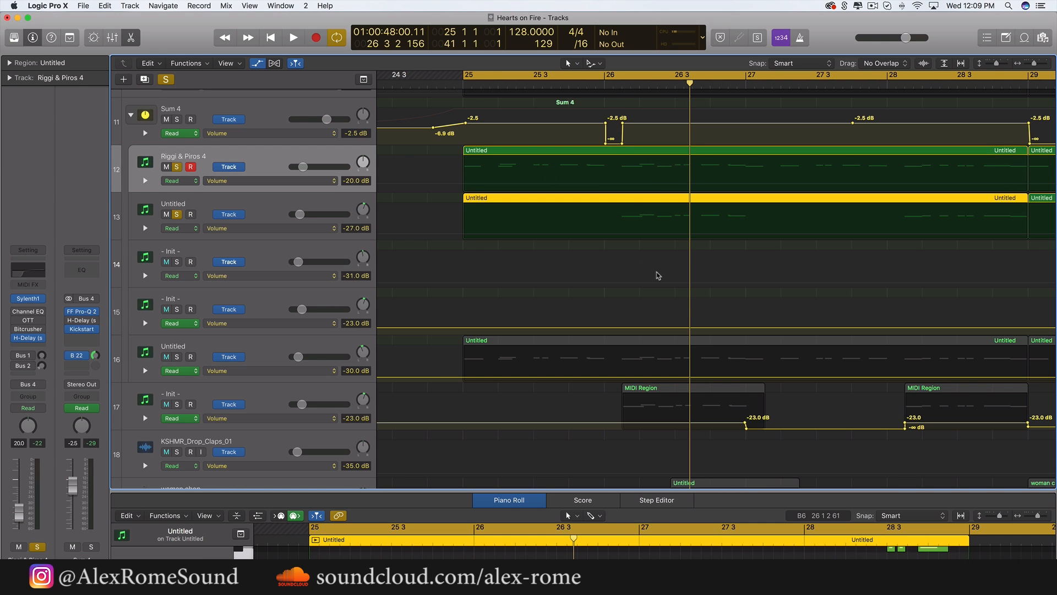
key(space)
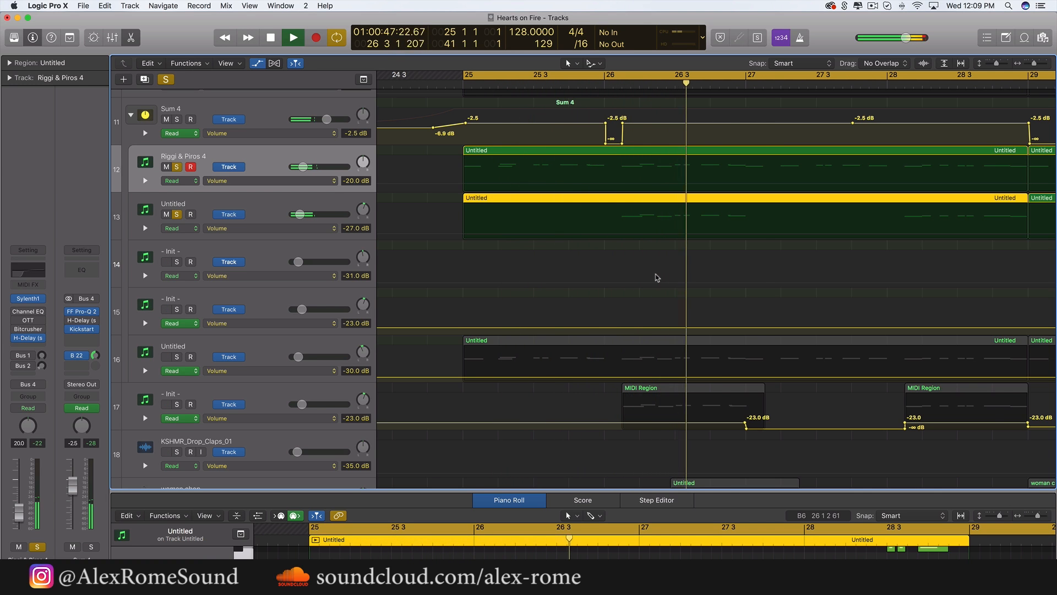
key(space)
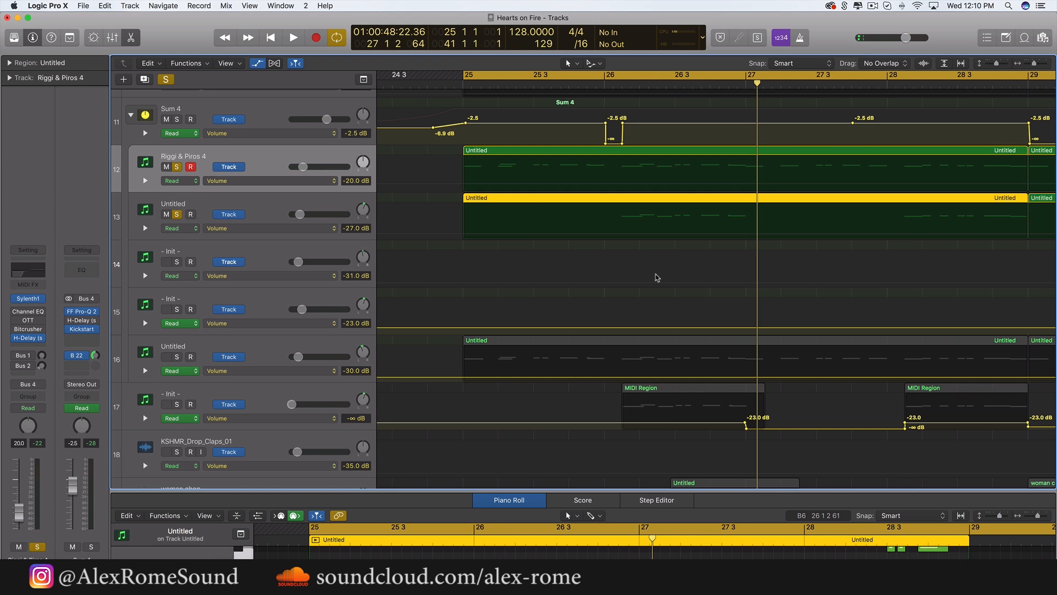
Highlight the bar 25–29 regions of tracks 12 and 13 in turn, and place the playhead inside the bar 26 volume dip
drag(446, 149, 540, 151)
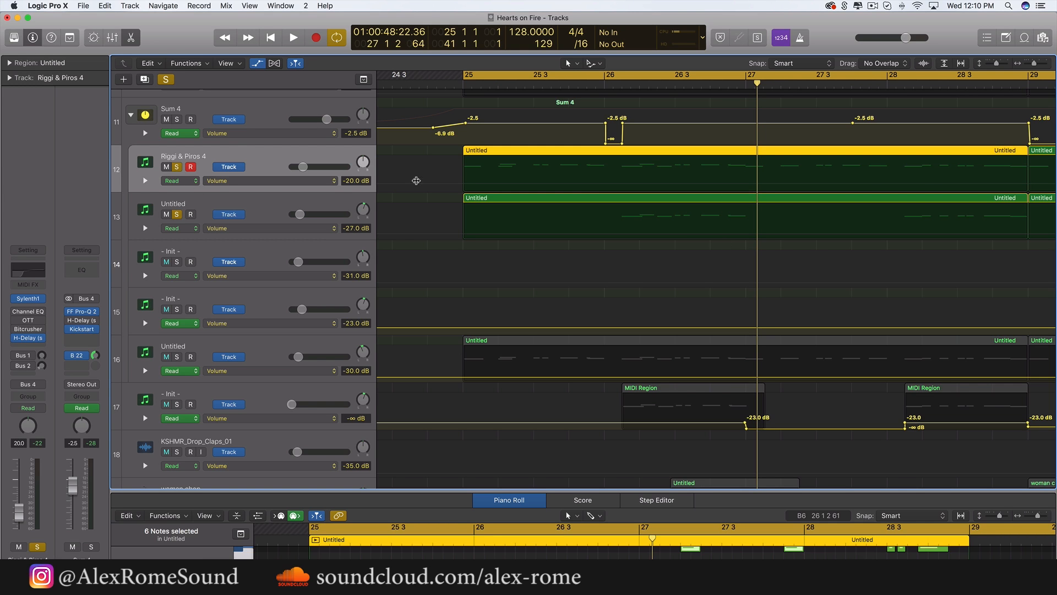
drag(454, 196, 722, 212)
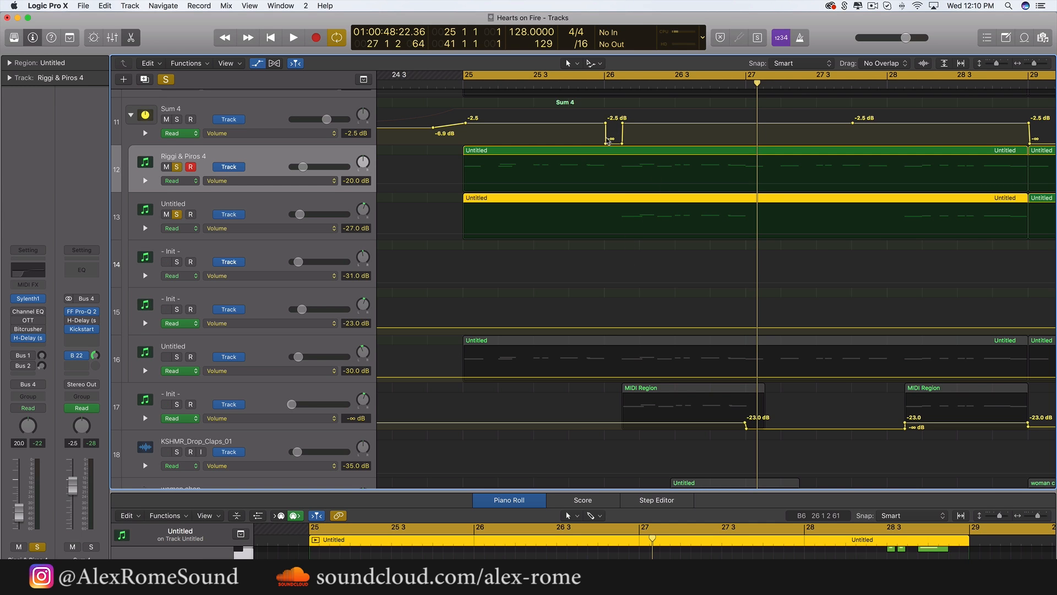
click(613, 78)
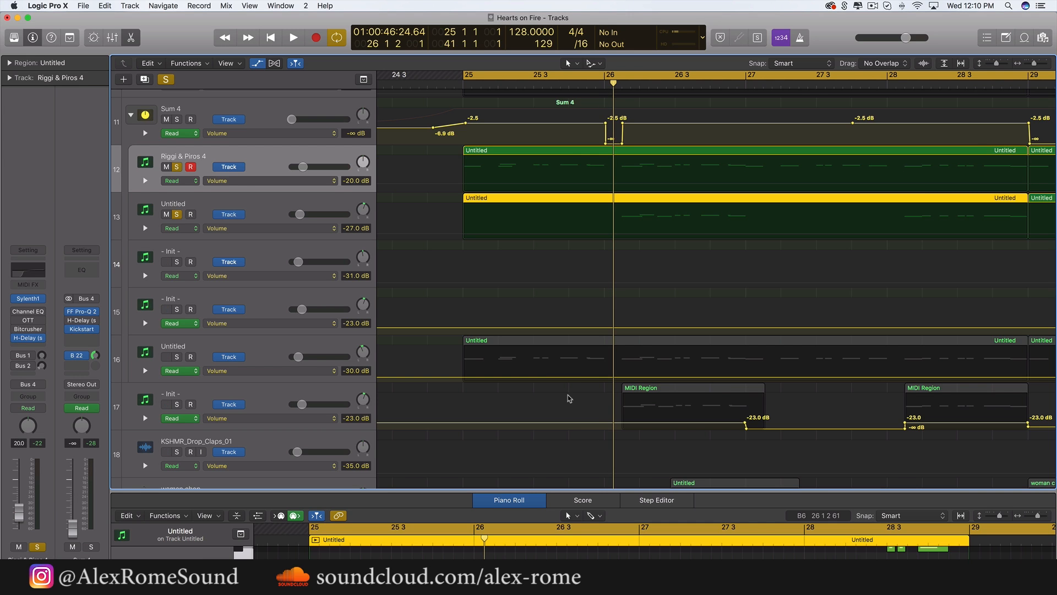
Solo only track 16 in place of tracks 12 and 13, and listen to its part
click(180, 358)
click(177, 215)
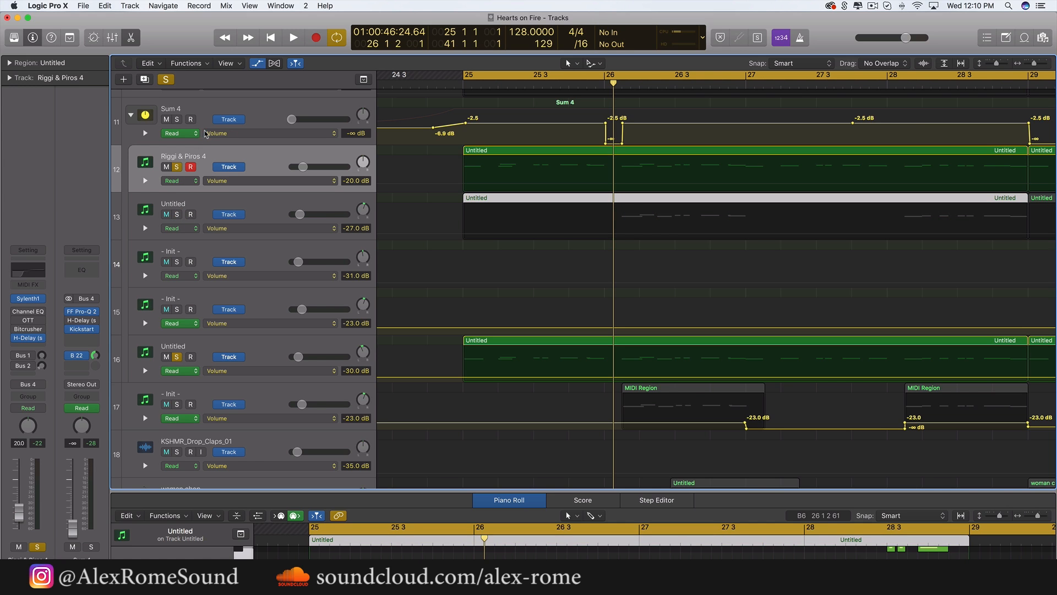
click(177, 167)
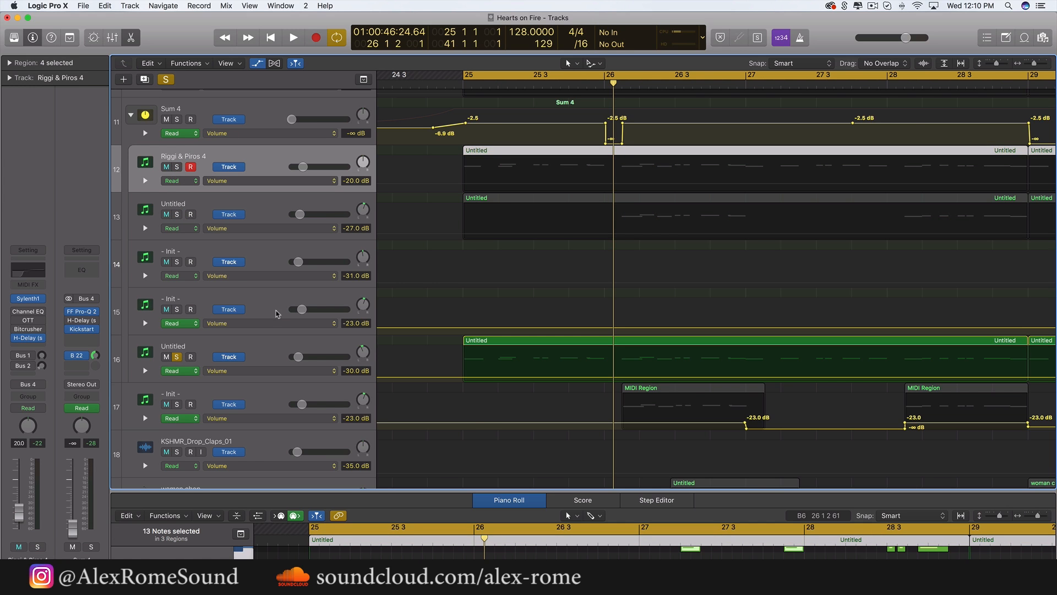
key(space)
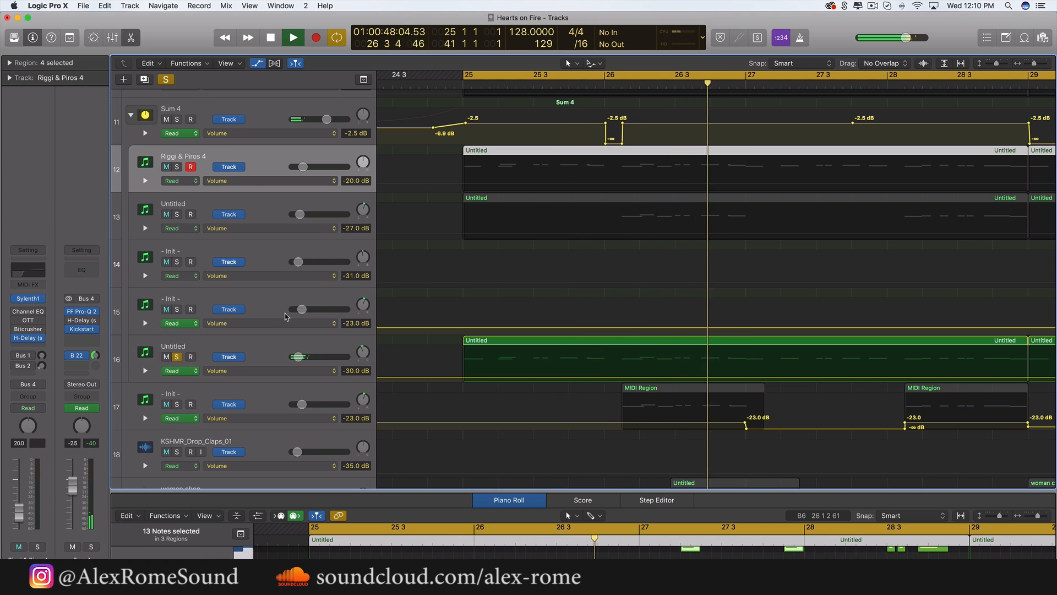
key(space)
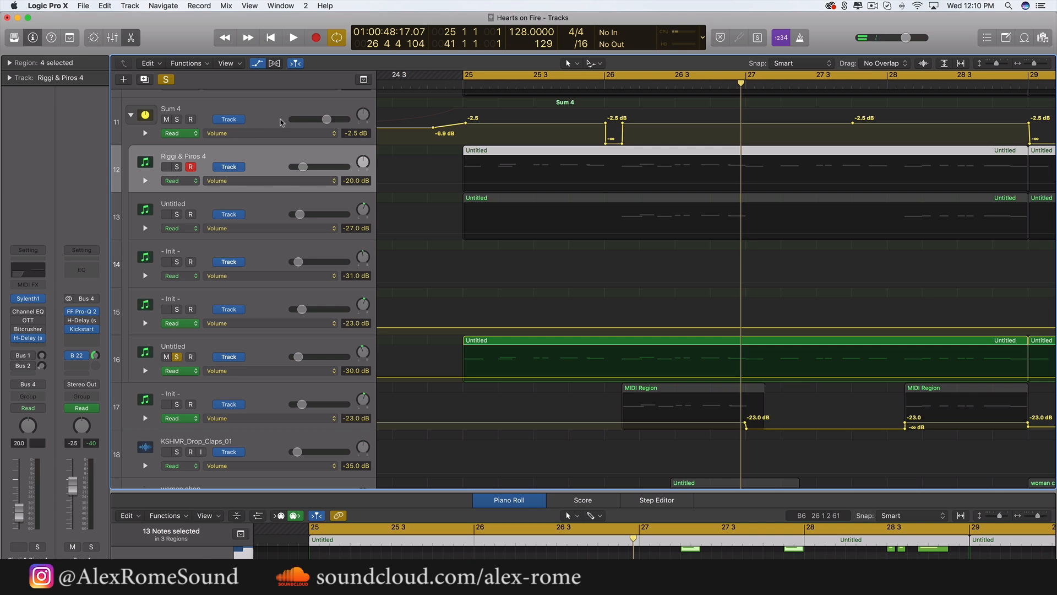
Rename the Sum 4 track stack as leads
click(261, 121)
double_click(172, 109)
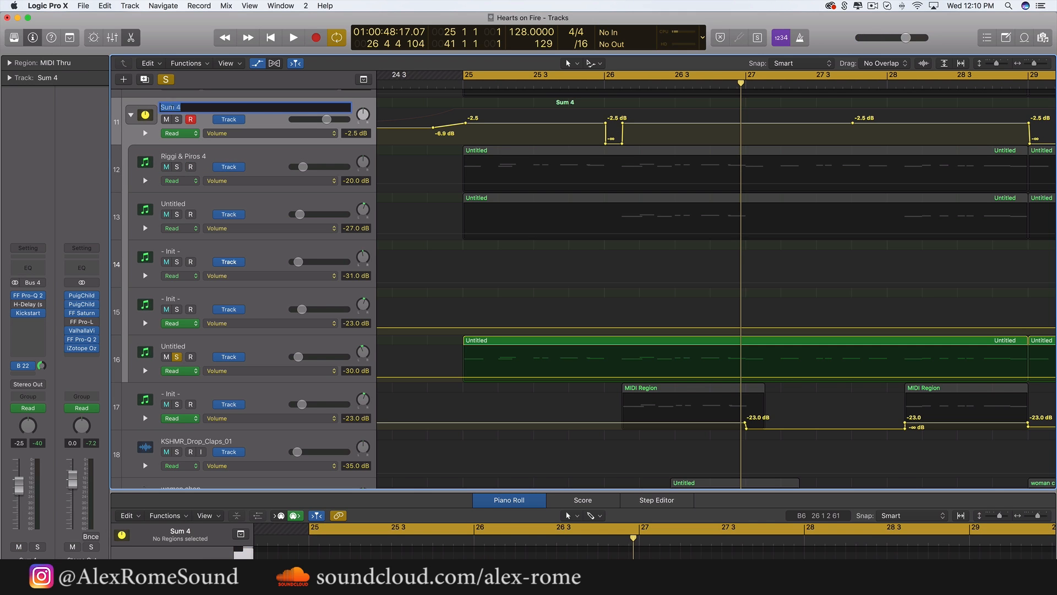
text(leads)
key(Return)
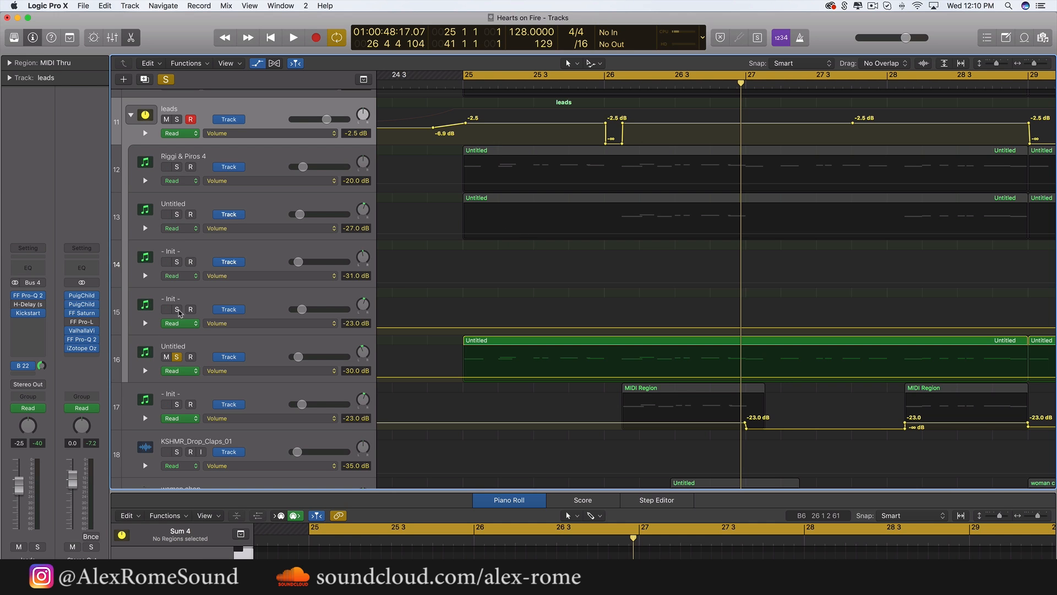
Solo tracks 12 and 13 along with track 16, and listen to the three lead layers together
click(176, 215)
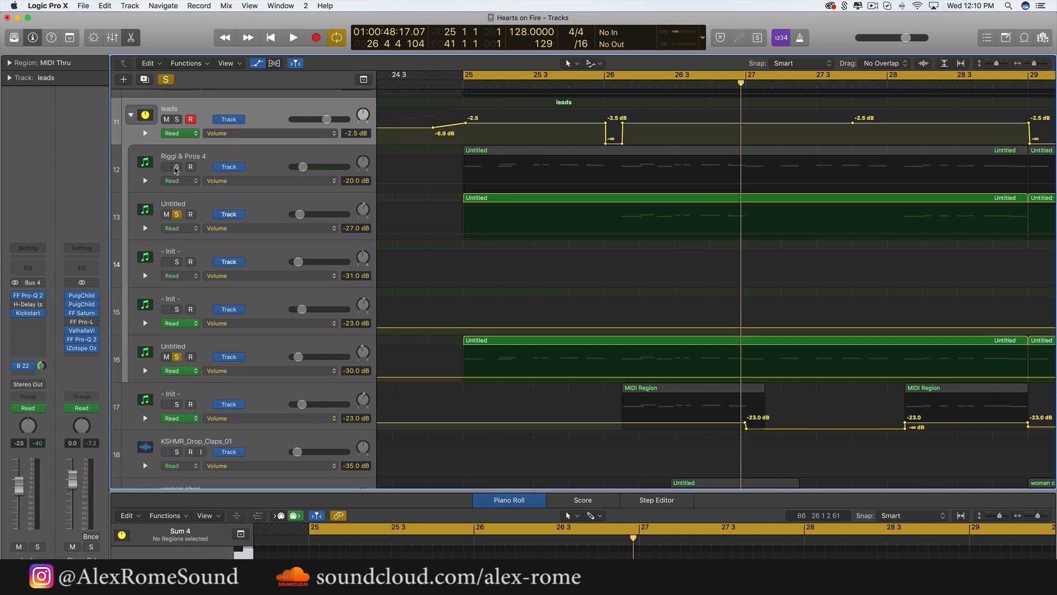
click(177, 167)
key(space)
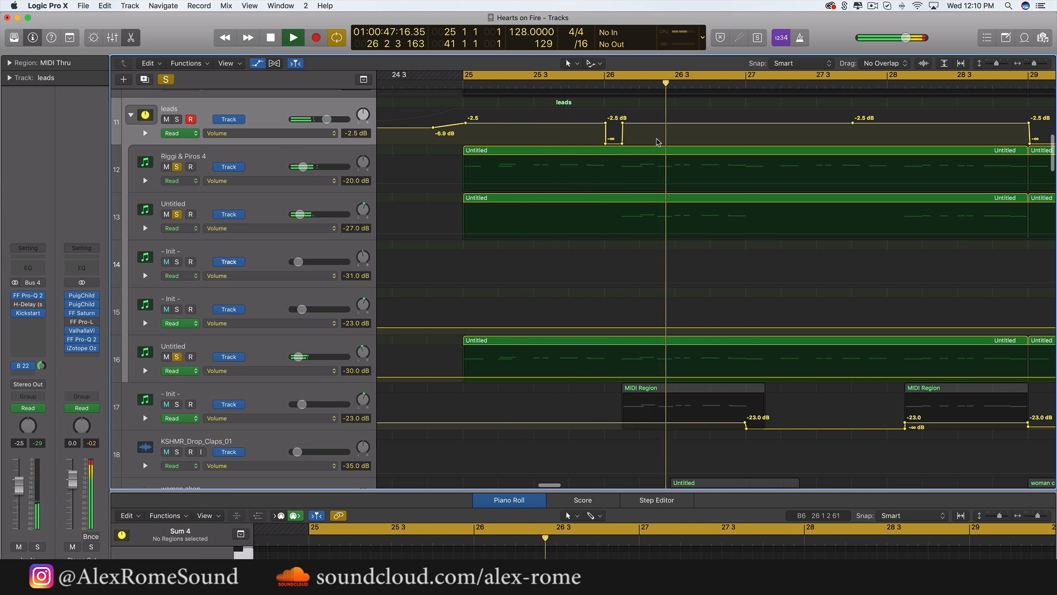
key(space)
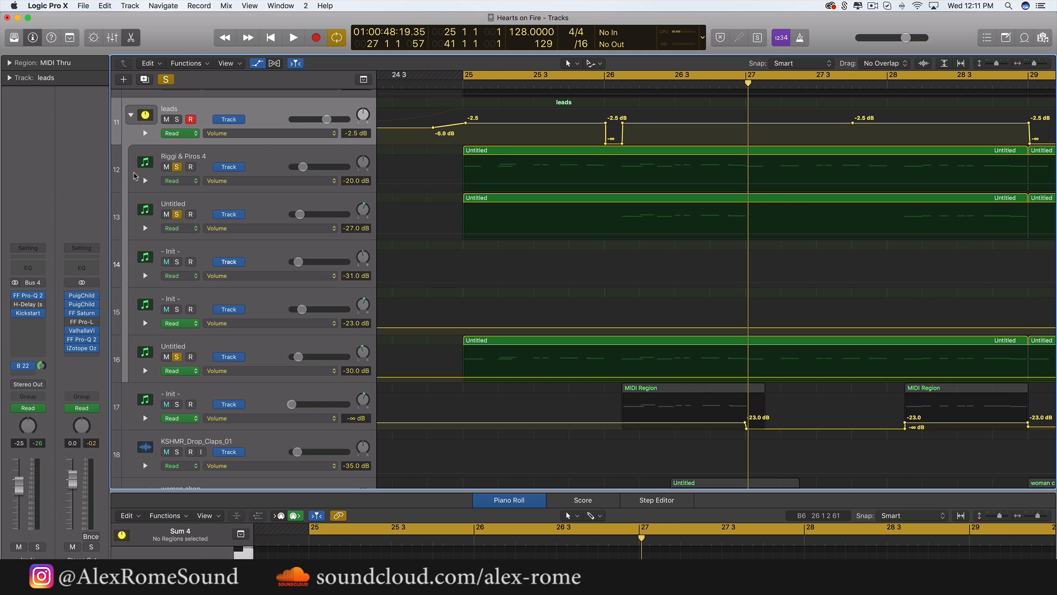
Unsolo Riggi & Piros 4, compare the channel strips of tracks 13 and 16, and view track 13's Nexus 2 preset
click(177, 167)
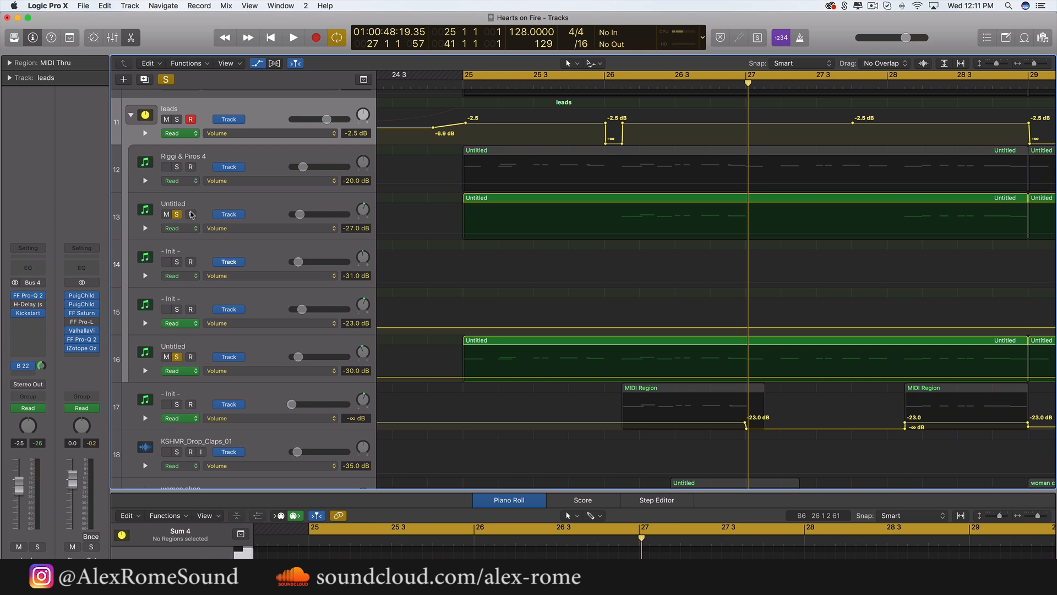
click(191, 214)
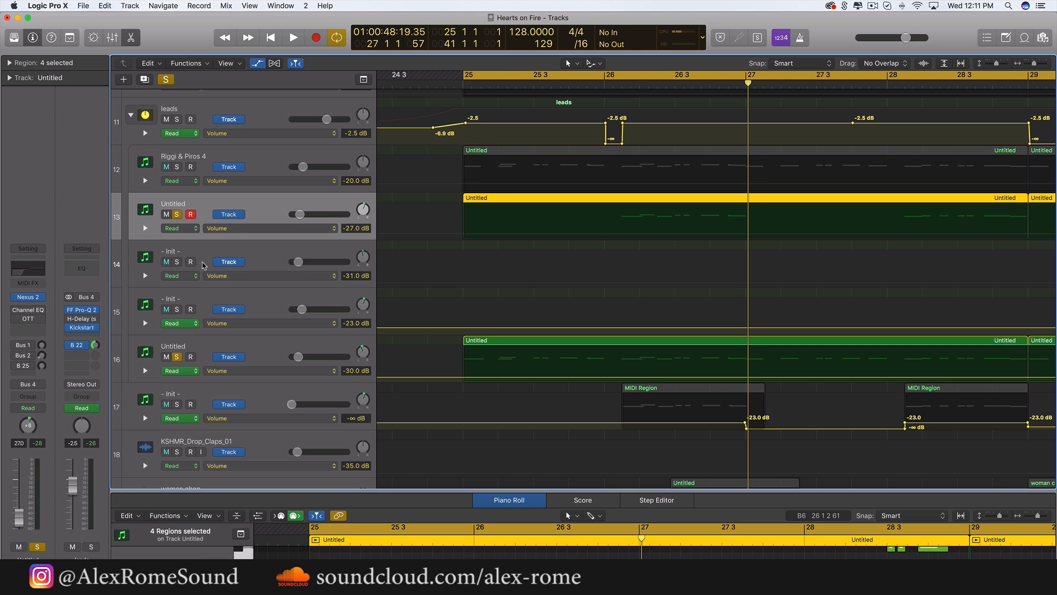
click(264, 346)
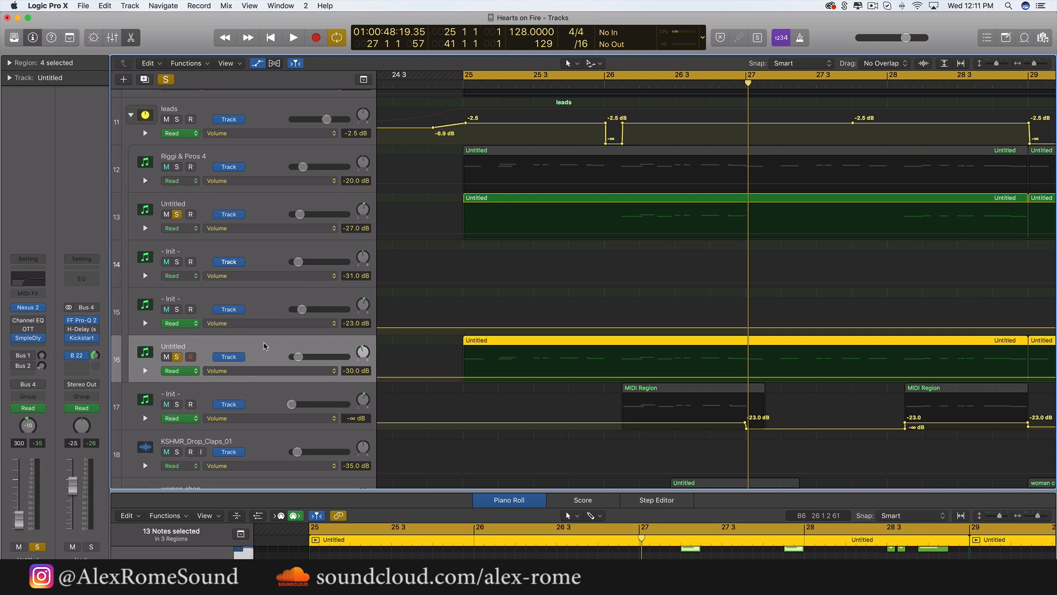
click(282, 206)
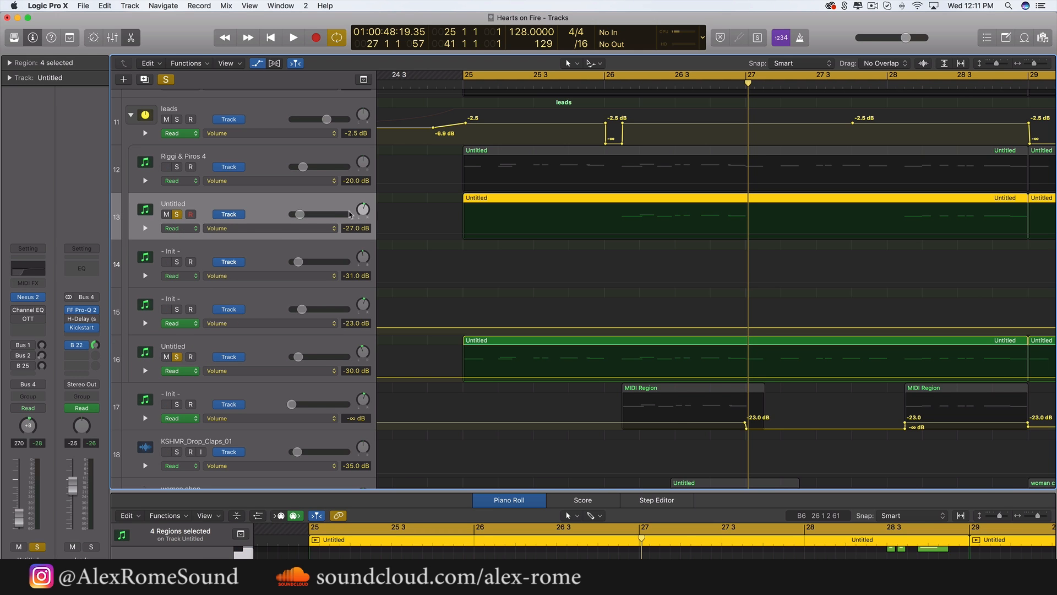
click(33, 299)
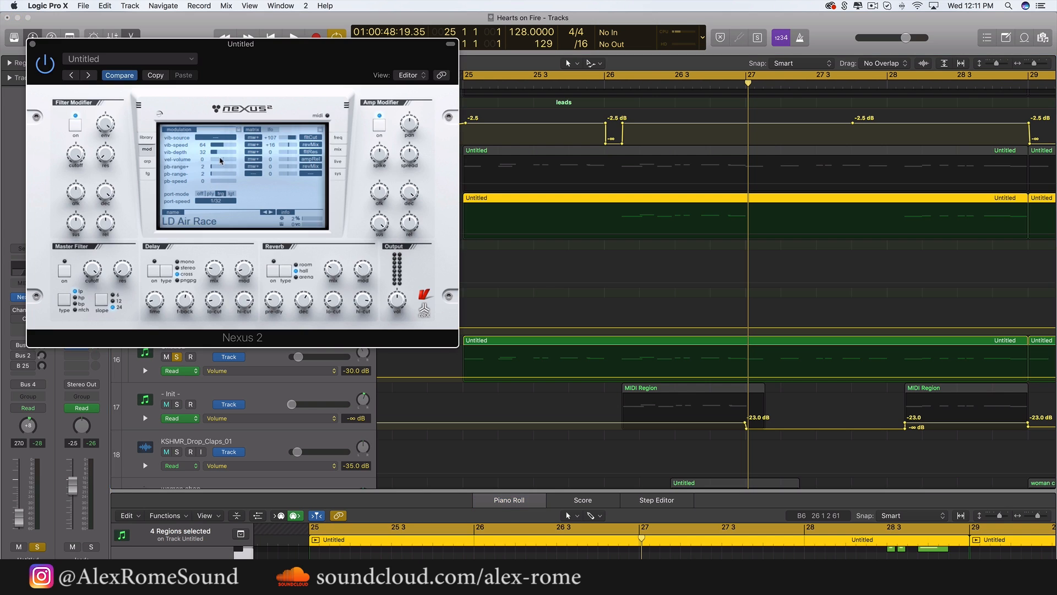
click(33, 44)
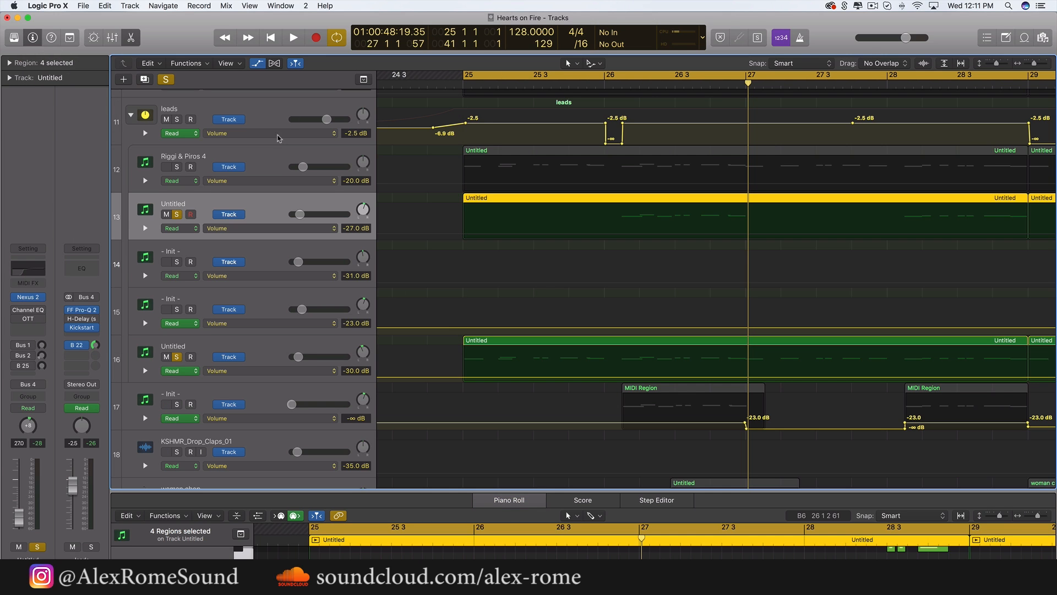
Listen to track 13 on its own with track 16 unsoloed, cycling from bar 26 to about 28 3, and unsolo it
click(176, 356)
drag(604, 73, 965, 73)
key(space)
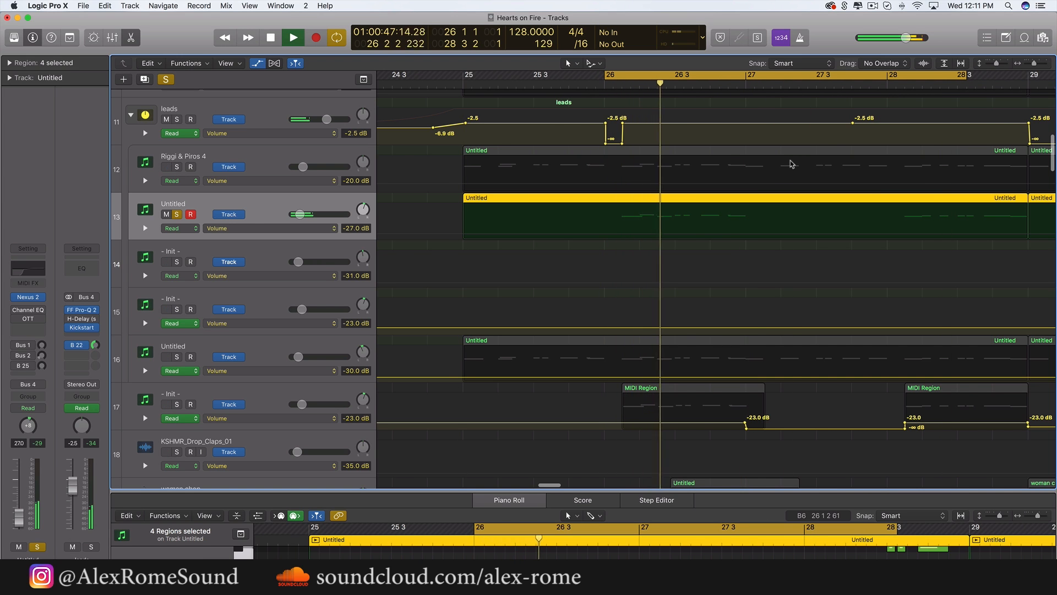
key(space)
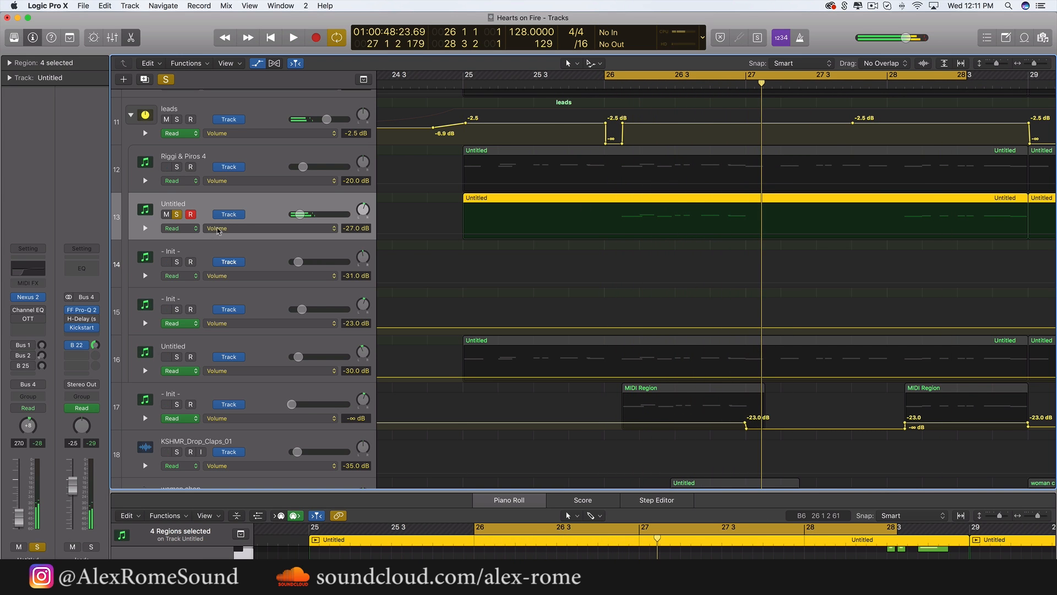
click(177, 214)
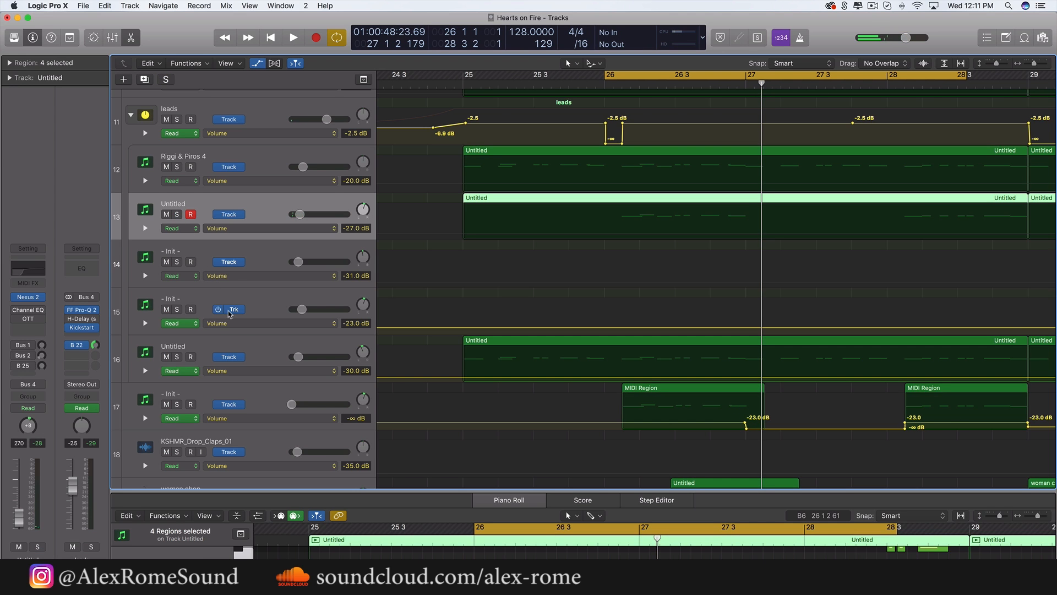
Select and solo track 16, listen to its part alone, and unsolo it
click(146, 353)
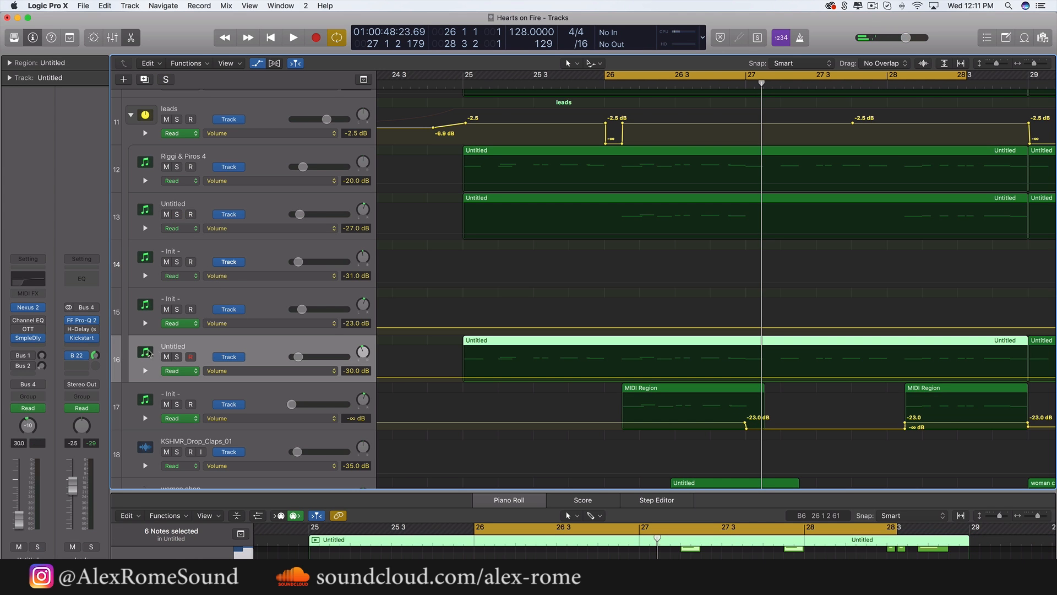
click(176, 356)
key(space)
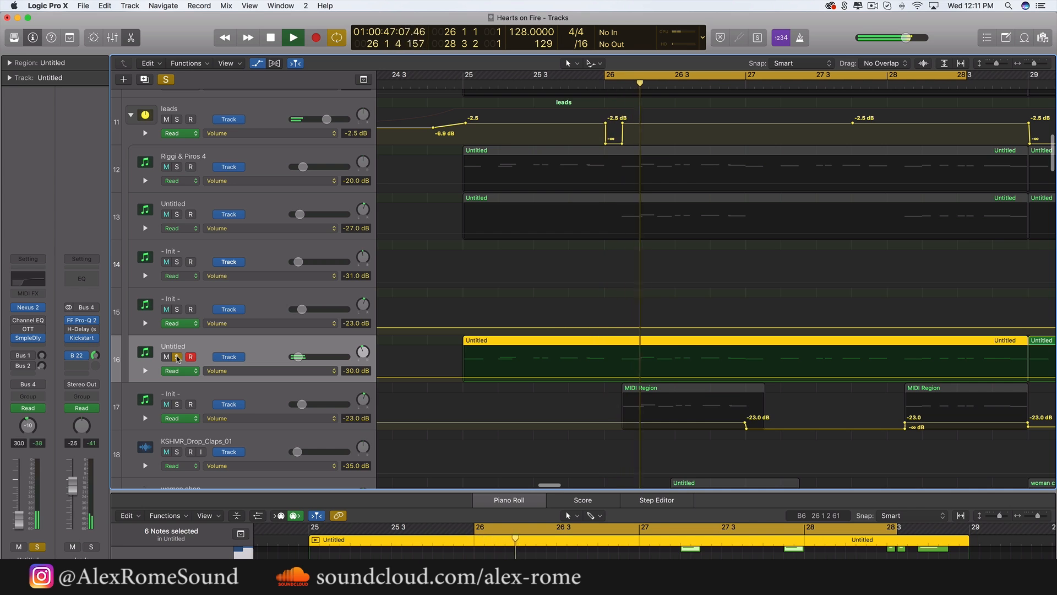
key(space)
click(177, 357)
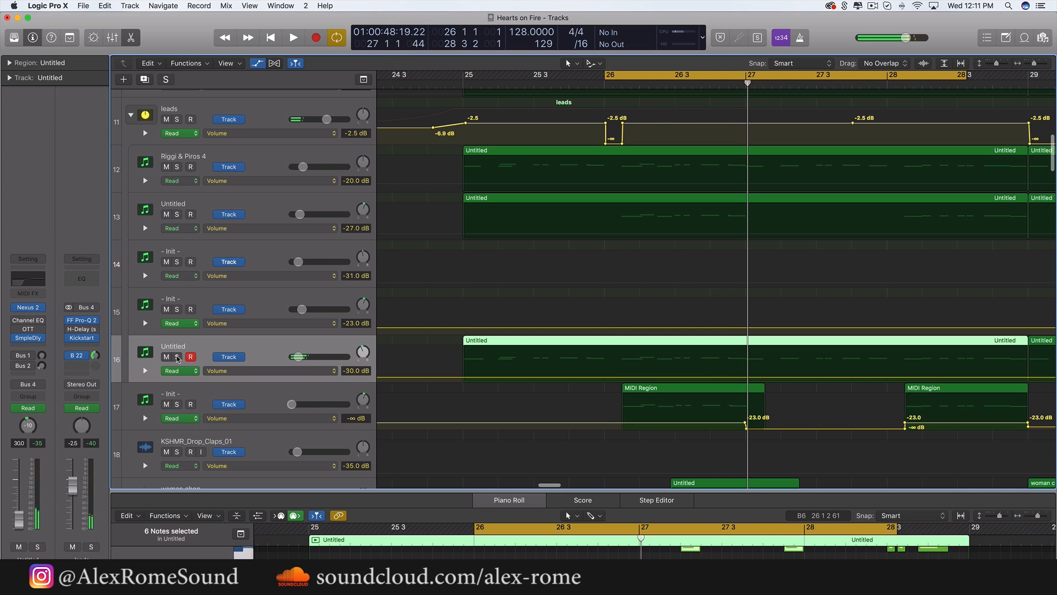
Solo and select track 17, and listen to its MIDI Region part alone
click(177, 409)
click(193, 396)
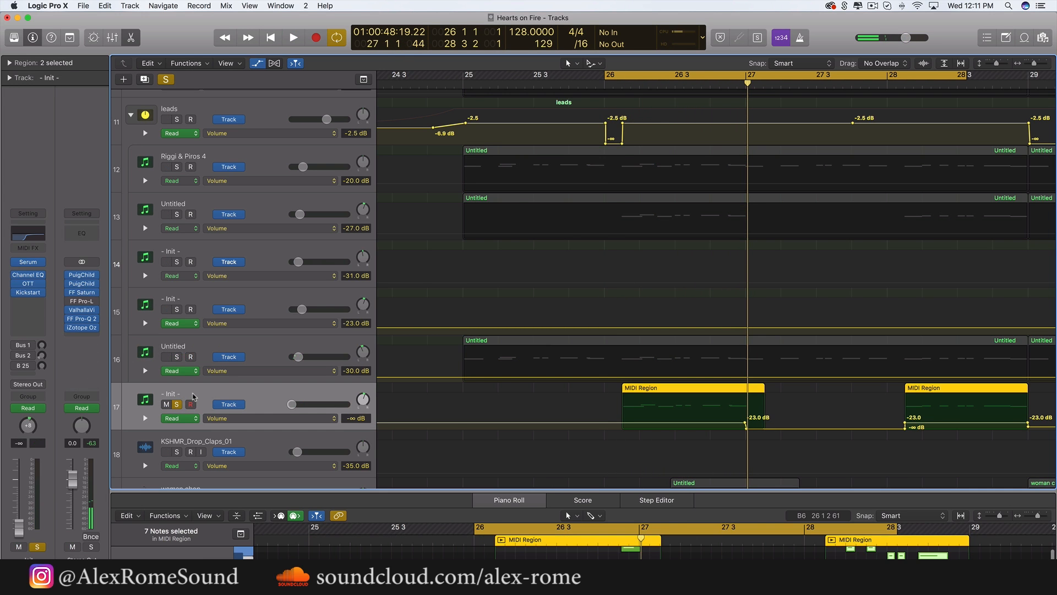
key(space)
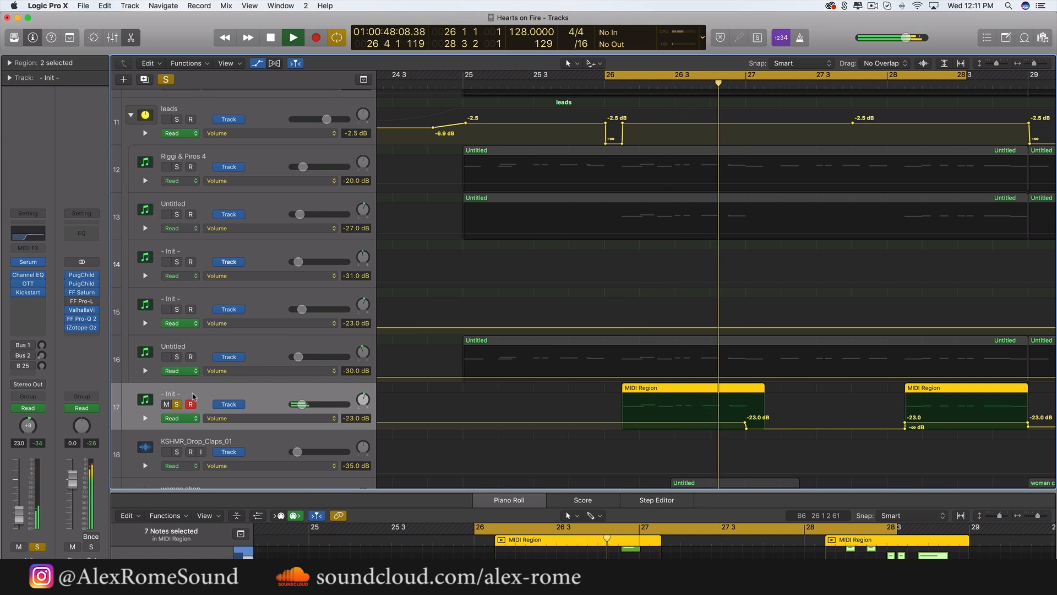
key(space)
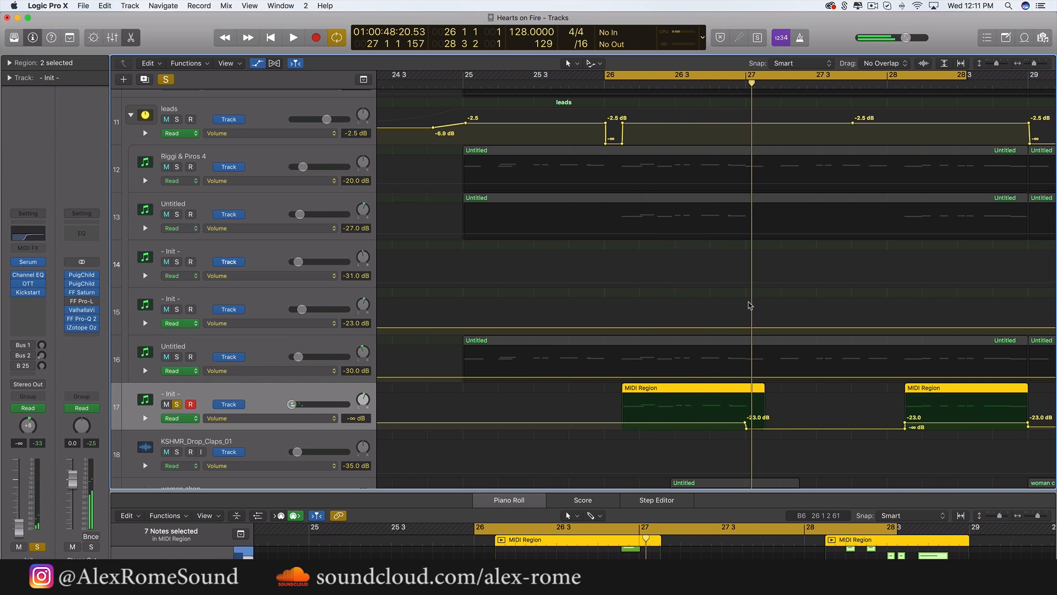
Solo tracks 13 and 12 along with track 17, listen to the combined layers, and unsolo tracks 12 and 13
click(176, 213)
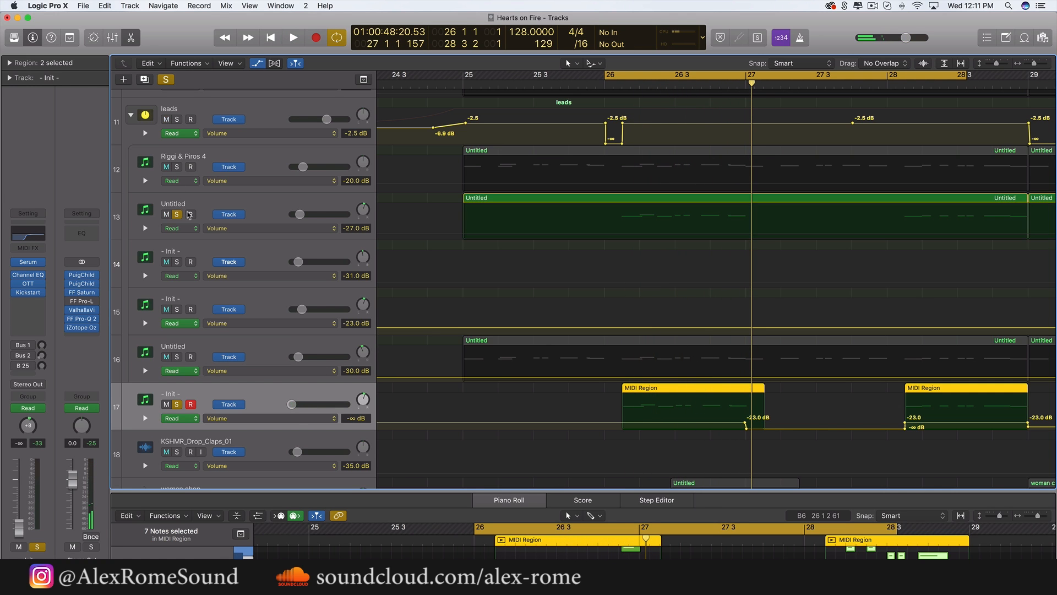
click(255, 207)
click(177, 167)
key(space)
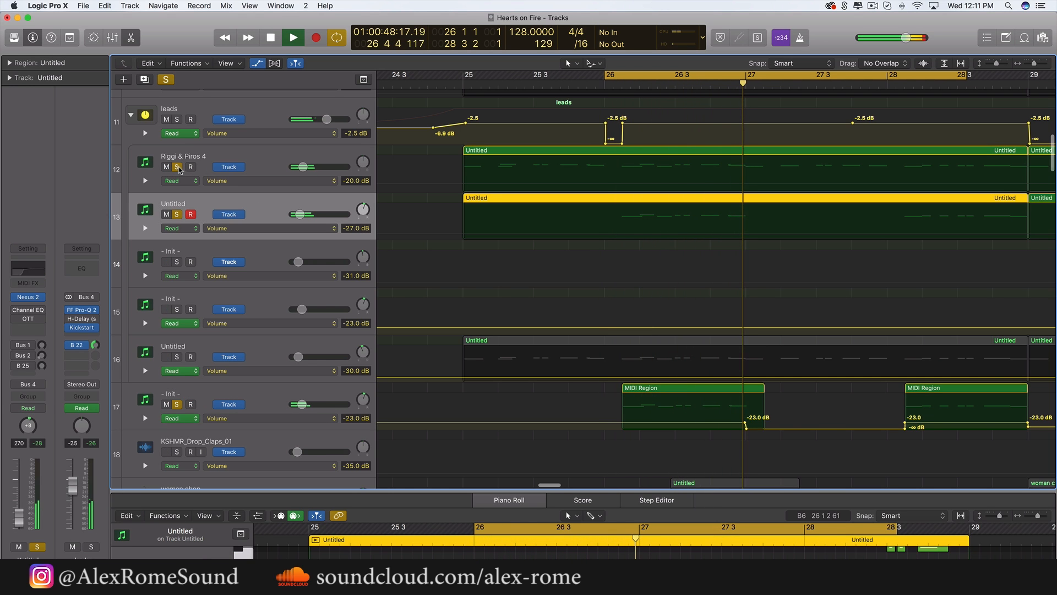
key(space)
click(177, 167)
click(176, 214)
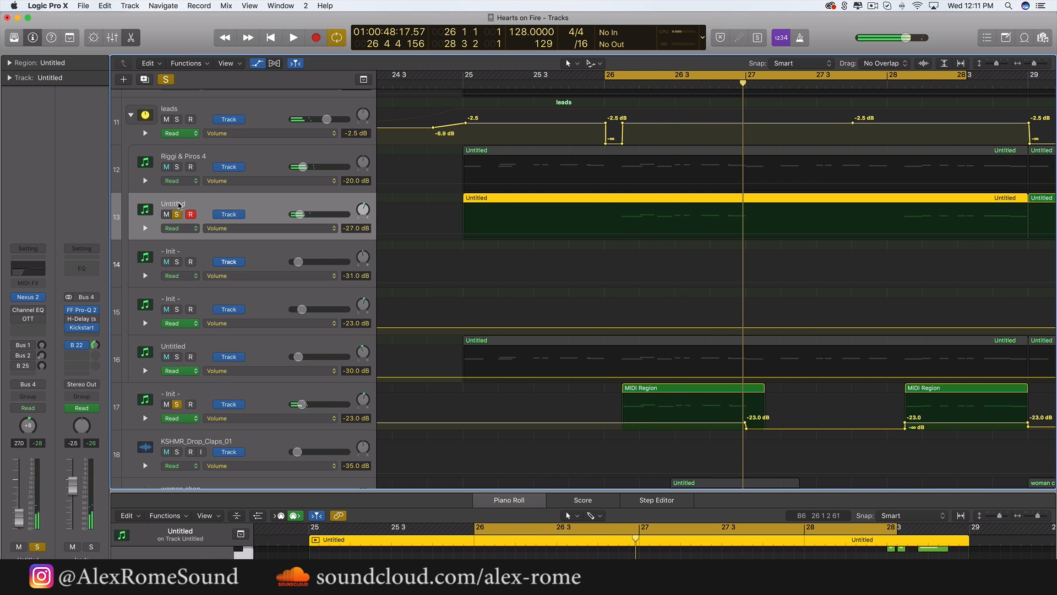
Listen to track 17 alone again, unsolo it, and view the oscillators of its Serum patch
click(215, 388)
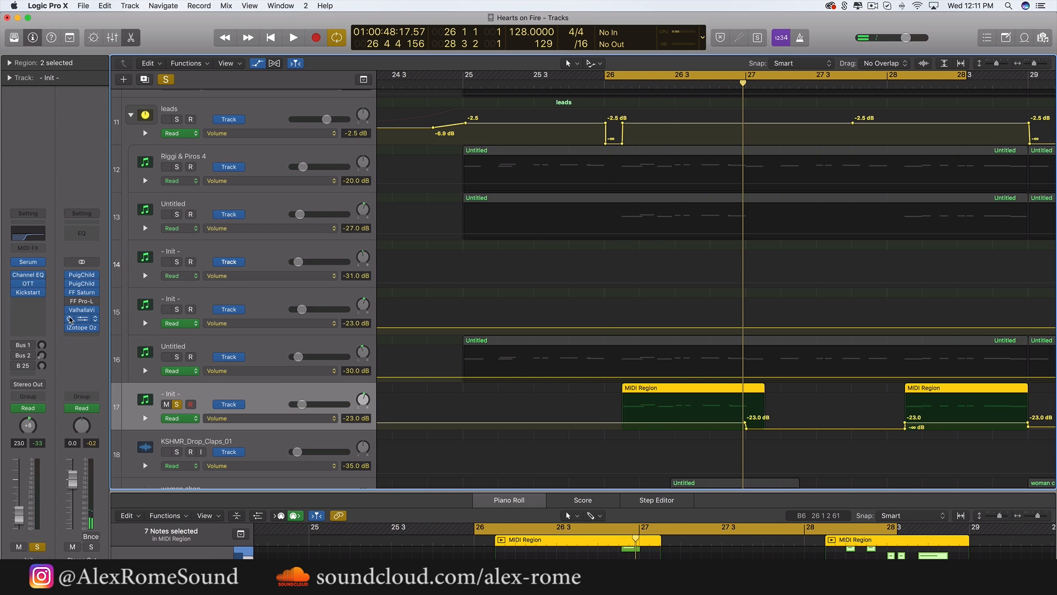
key(space)
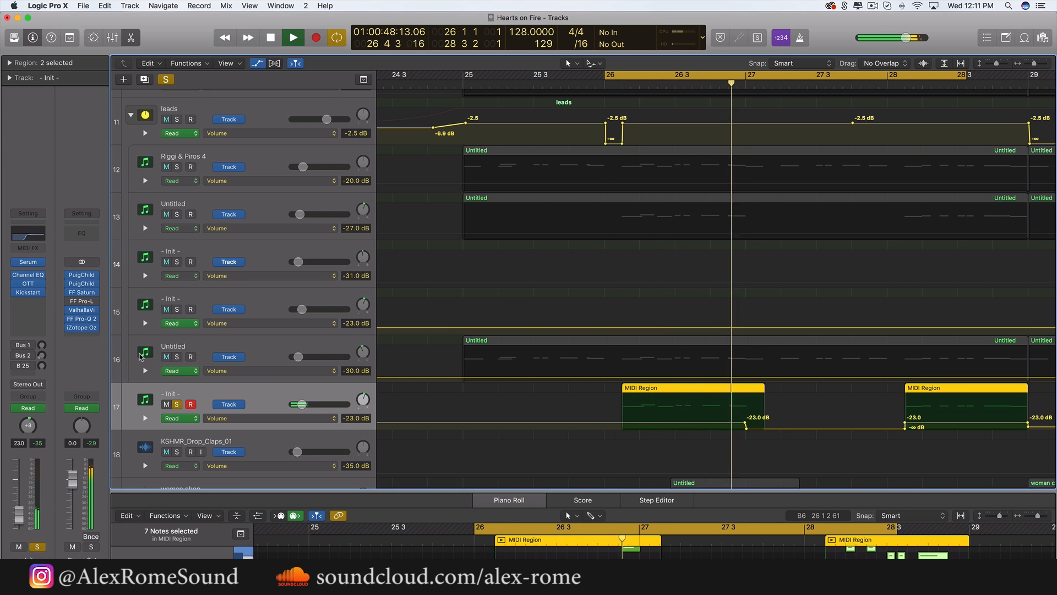
key(space)
key(s)
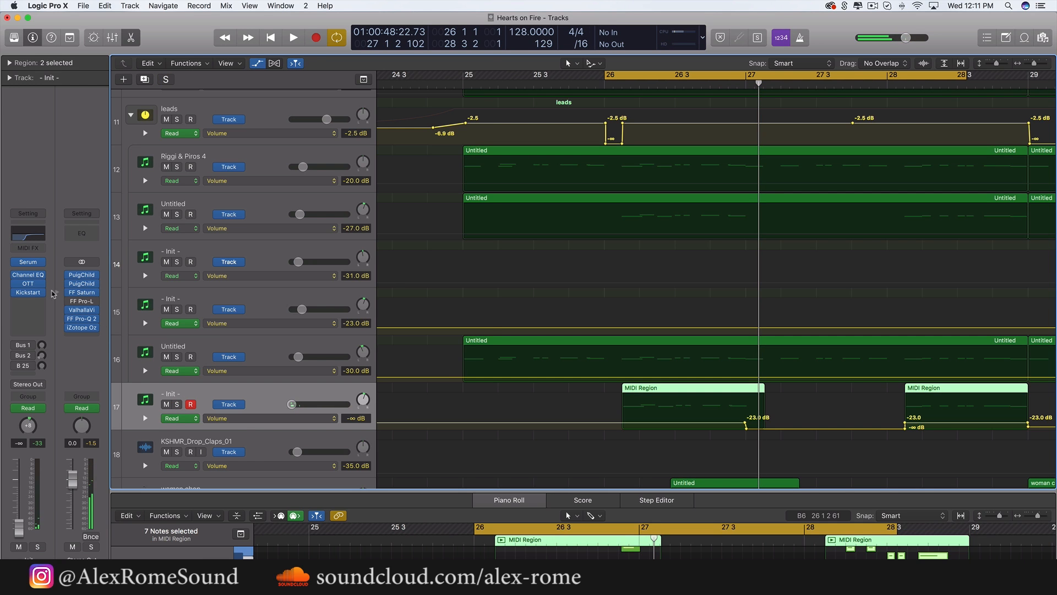
click(29, 265)
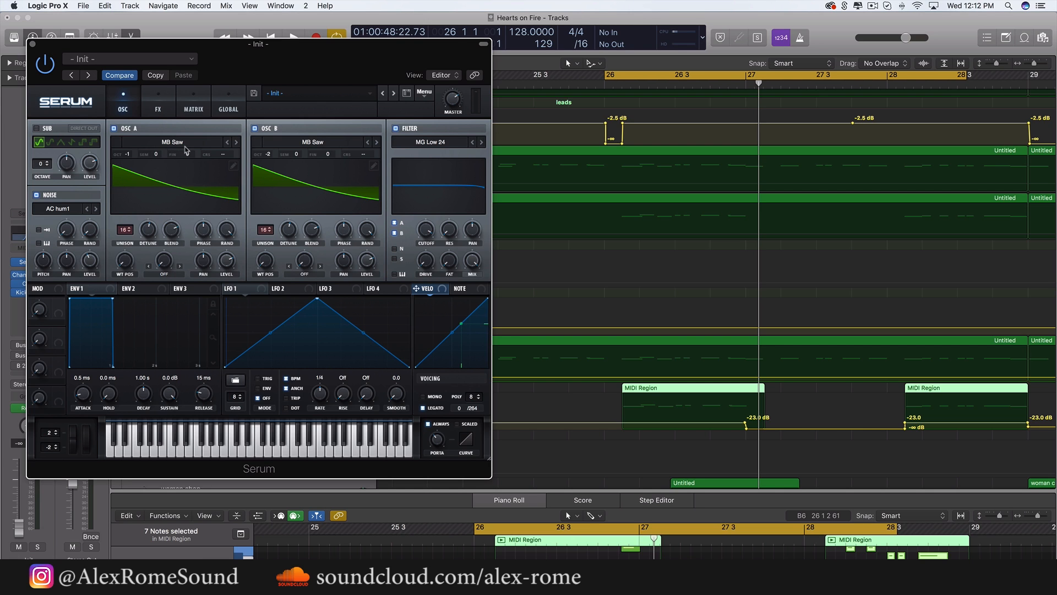
click(32, 44)
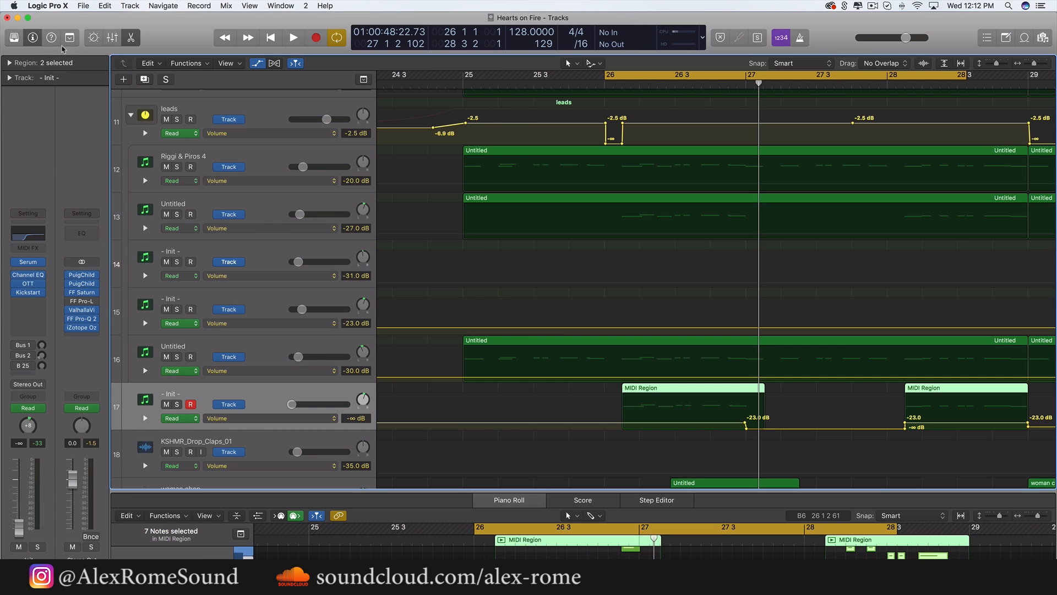
Cycle bars 33 to 41, listen to the leads stack soloed over the second half of the drop, and unsolo it
key(super+Left)
key(super+Left)
key(super+Left)
key(super+Left)
scroll(520, 232, right, 10)
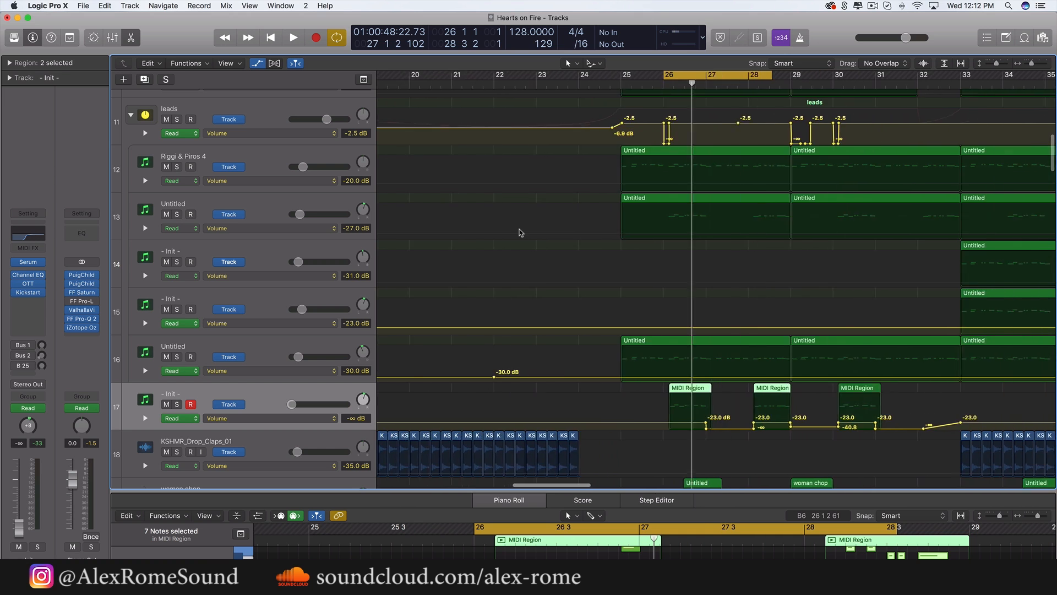
scroll(520, 233, right, 5)
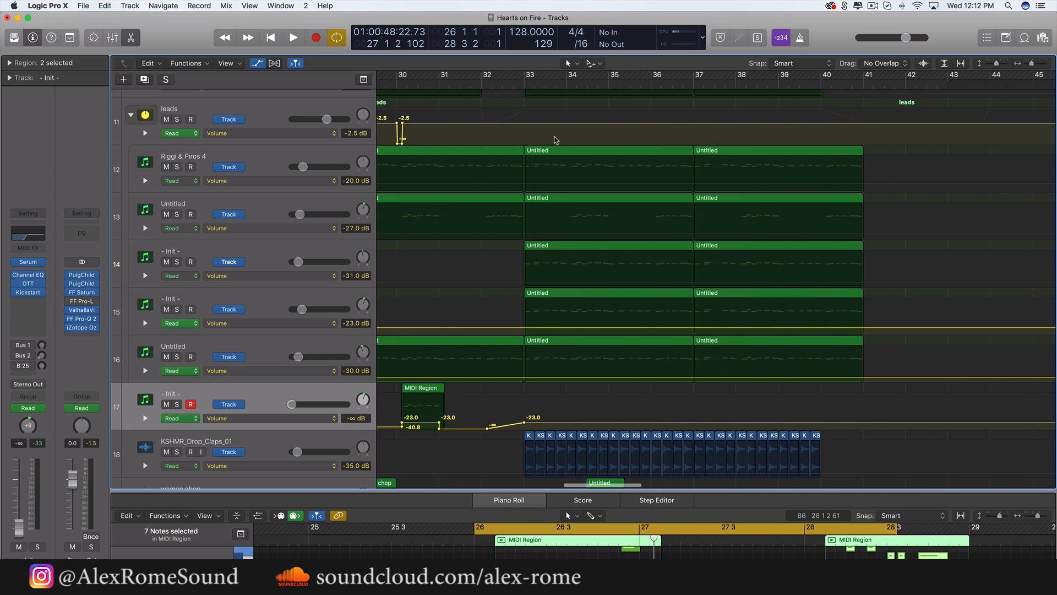
drag(526, 77, 863, 77)
click(177, 119)
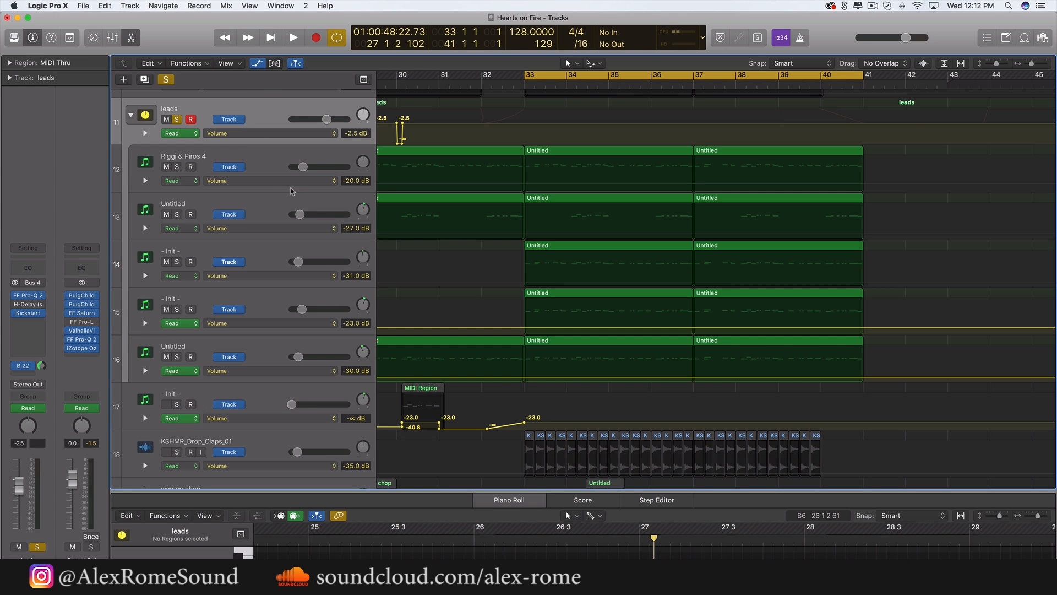
key(space)
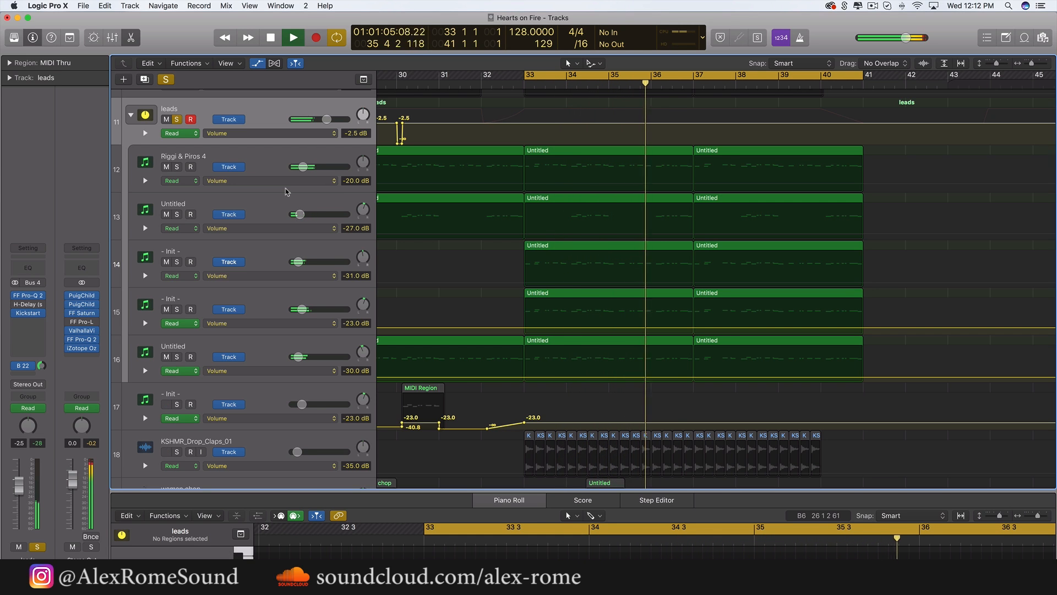
key(space)
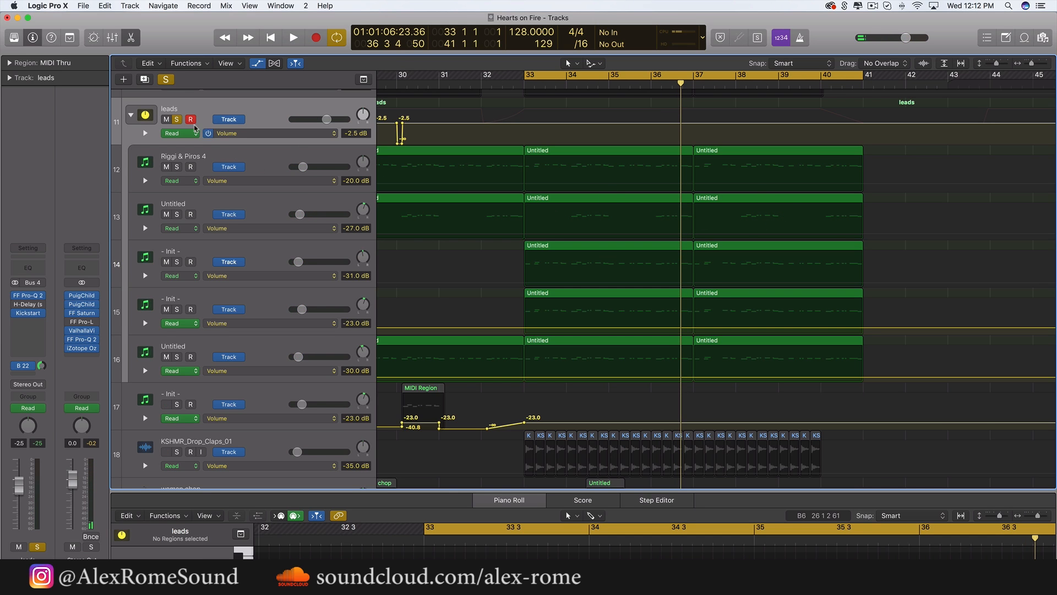
click(177, 120)
Cycle bars 29 to 34, listen to the leads stack soloed through its volume cuts, and unsolo it
scroll(402, 175, left, 5)
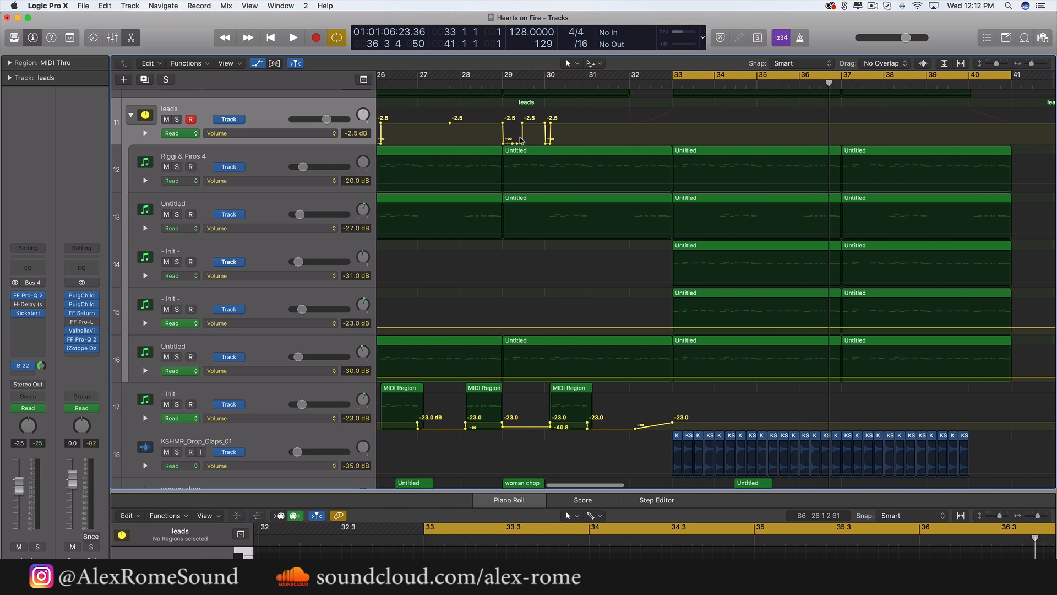
drag(503, 74, 714, 76)
click(177, 120)
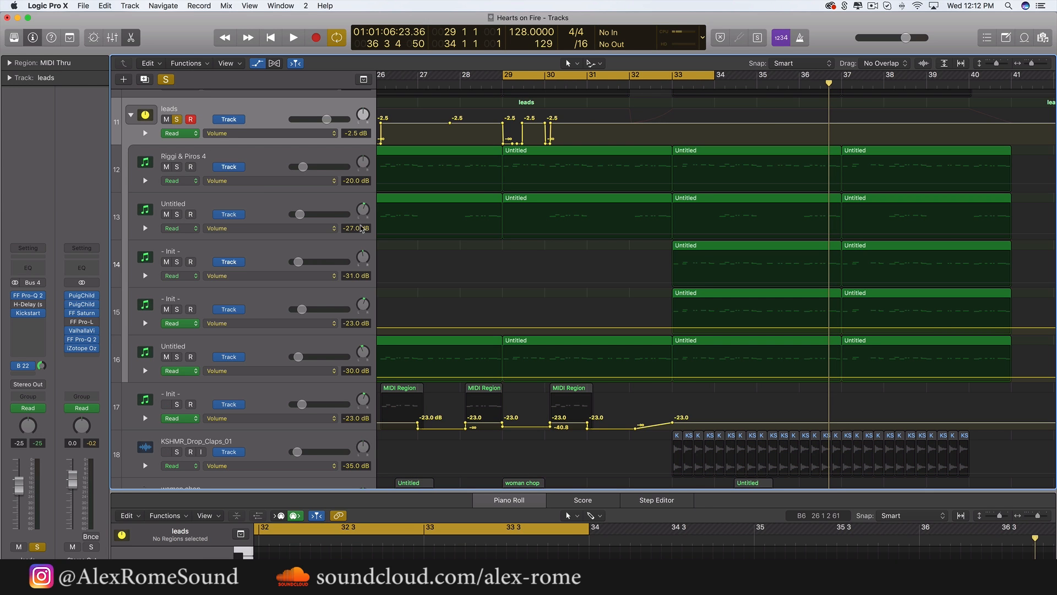
key(space)
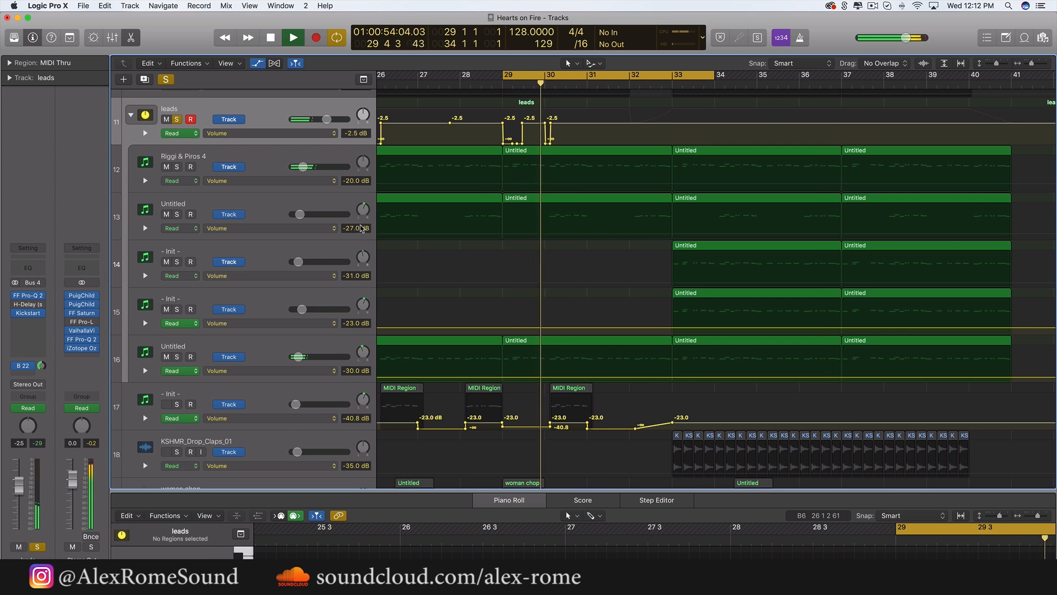
key(space)
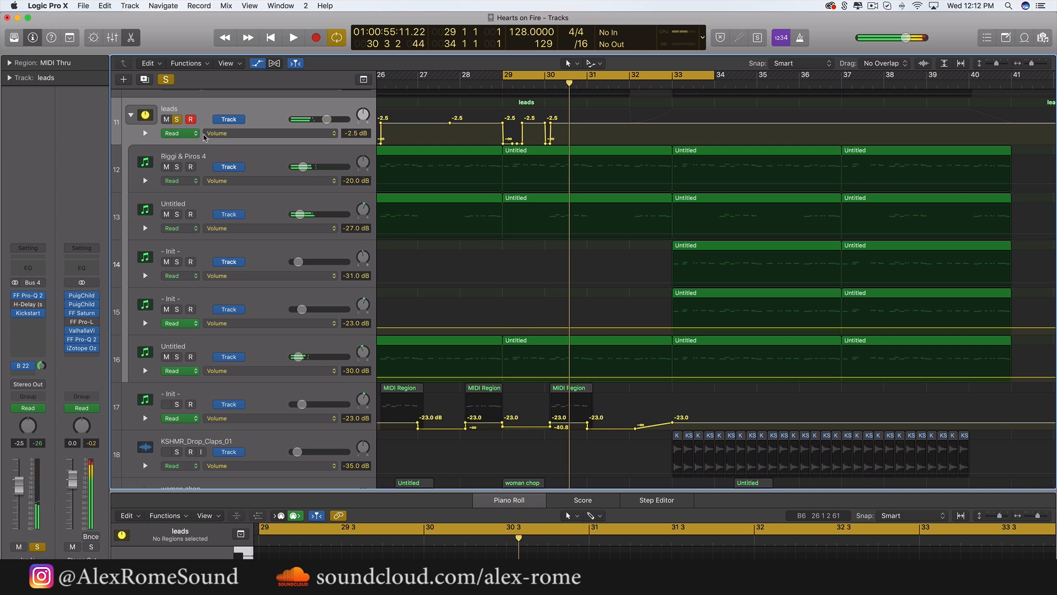
click(176, 120)
Solo and select the woman chop track 19, and listen to its region at bar 29
scroll(338, 267, down, 5)
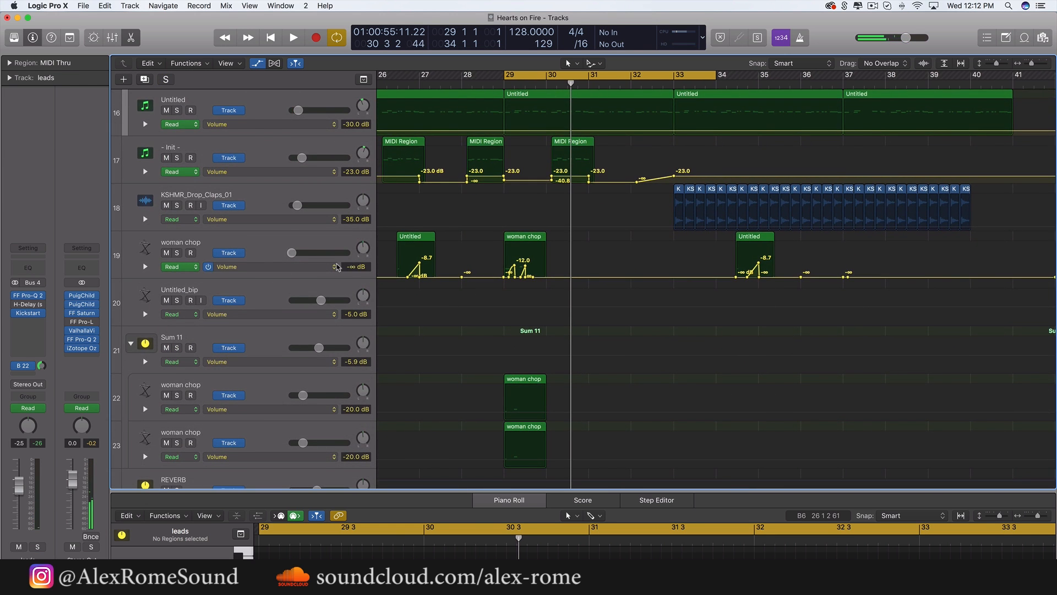
click(176, 252)
click(196, 246)
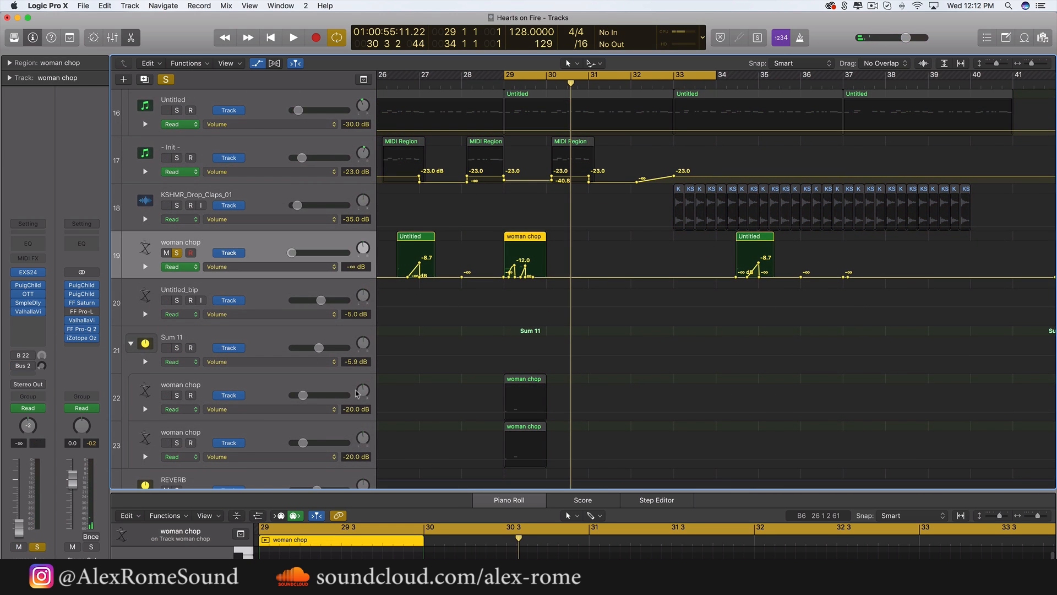
key(space)
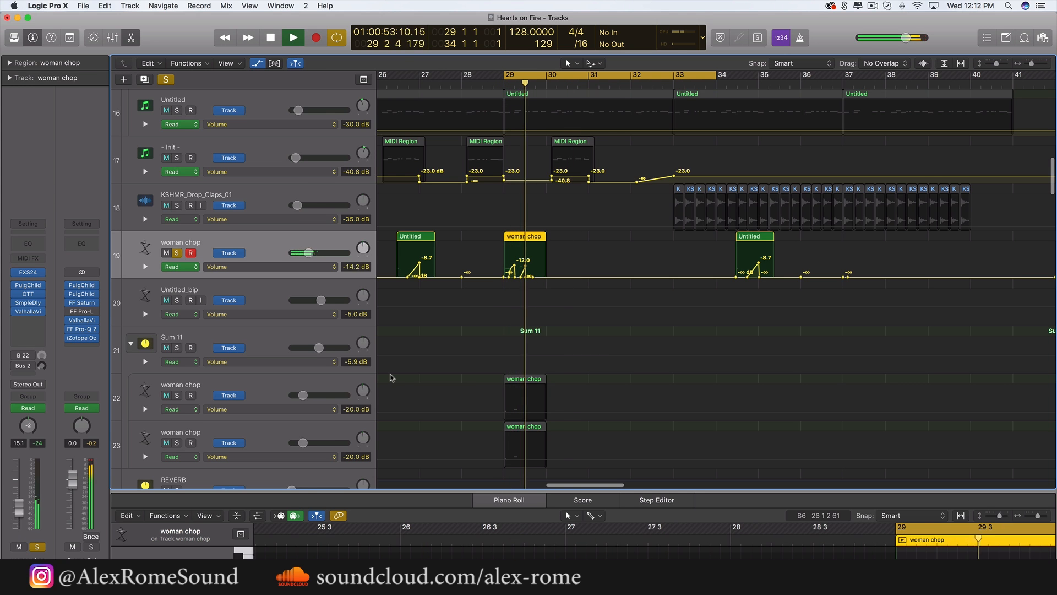
key(space)
Examine the volume automation of the woman chop region on track 19 and the layered Sum 11 regions at bar 29
key(super+Right)
key(super+Right)
key(super+Right)
key(super+Right)
key(super+Right)
scroll(523, 329, down, 2)
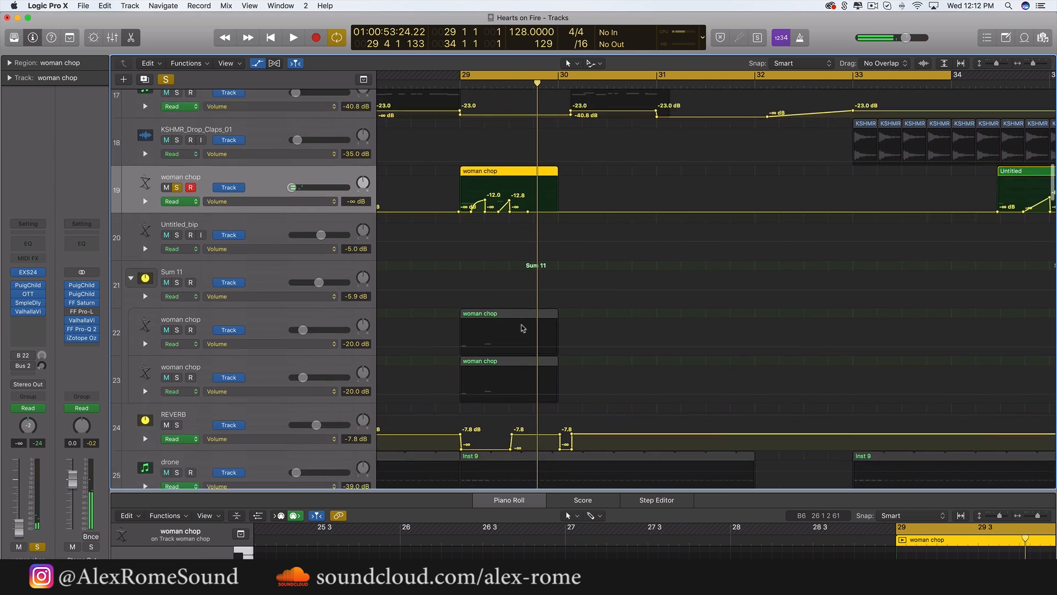
scroll(523, 329, down, 2)
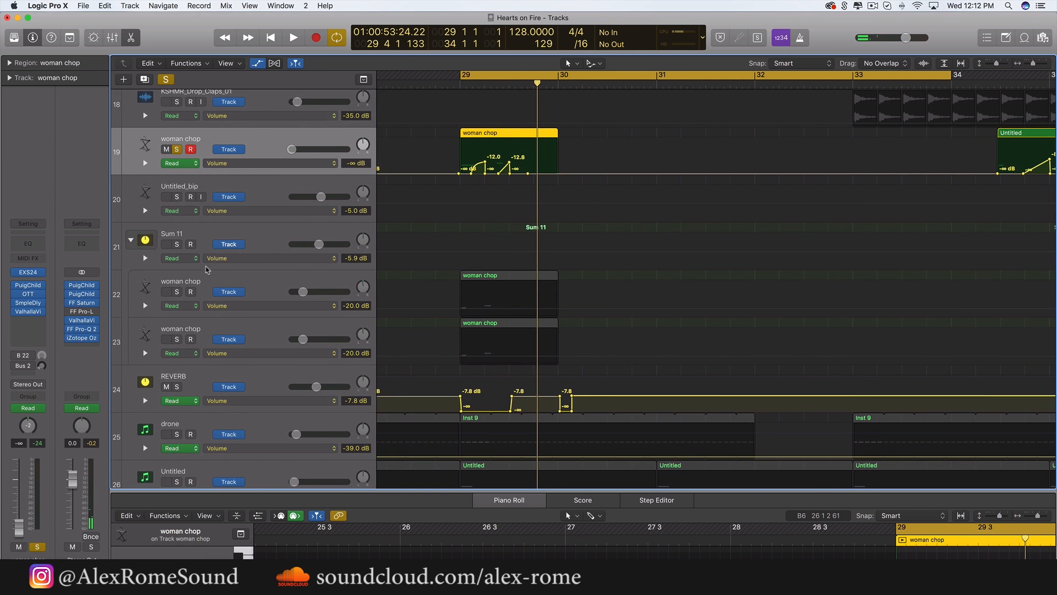
key(super+Right)
key(super+Right)
key(super+Right)
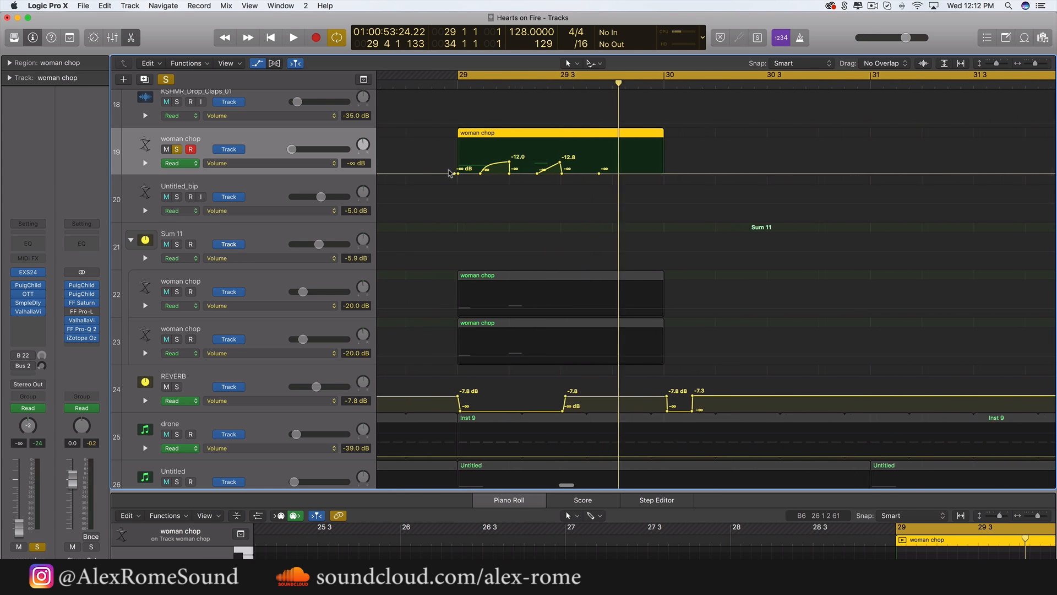
Solo the Sum 11 stack along with track 19, and listen to the layered woman chops at bar 29
click(176, 244)
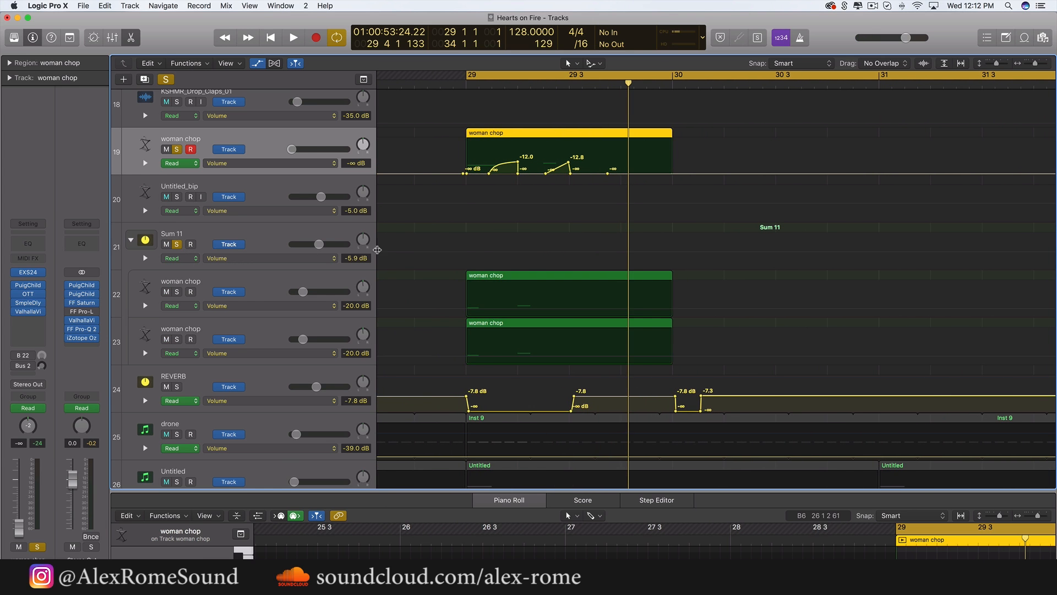
key(space)
key(space)
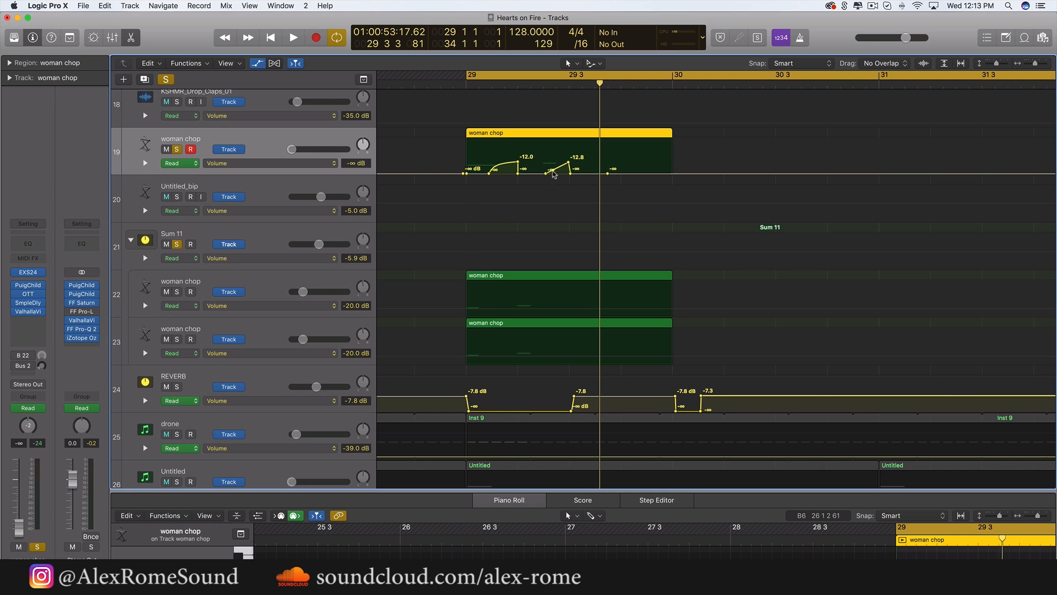
key(space)
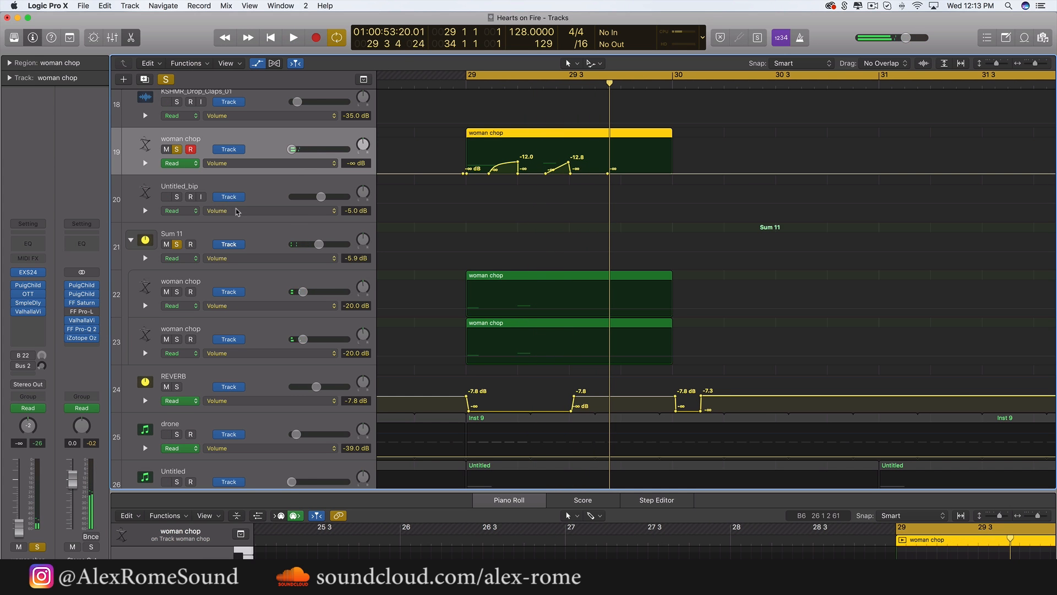
Solo the leads stack together with the woman chops, listen from bar 29 into bar 30, and unsolo the leads
scroll(236, 212, up, 10)
scroll(236, 212, up, 2)
scroll(236, 212, down, 4)
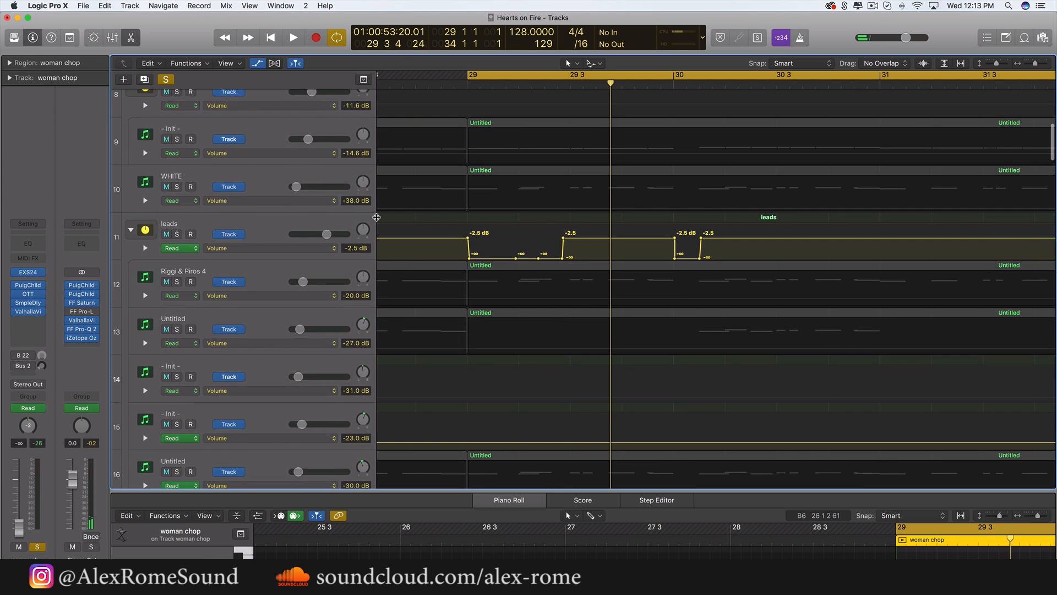
scroll(527, 253, down, 10)
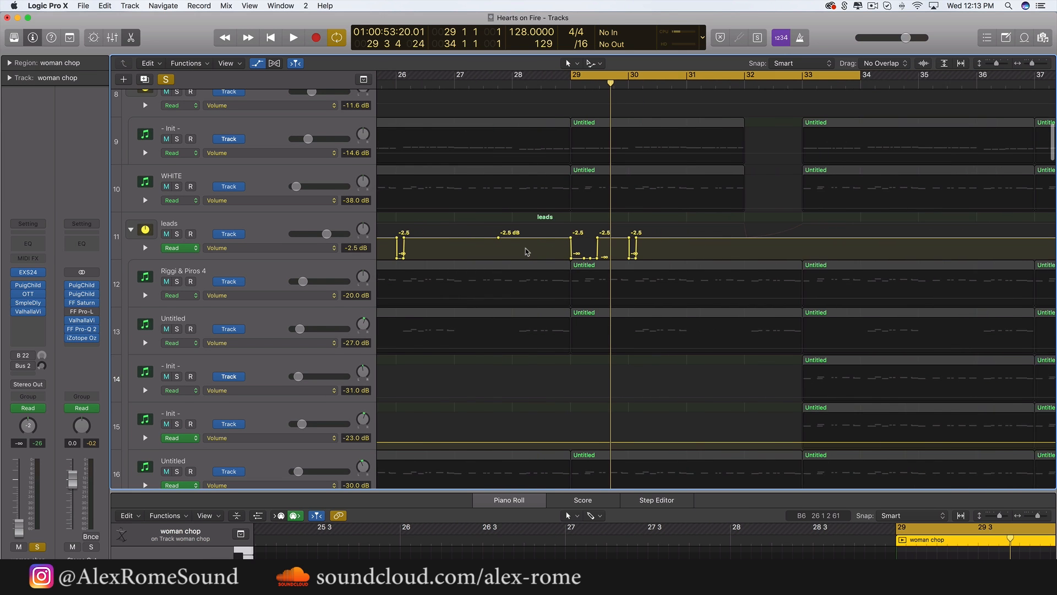
scroll(573, 254, right, 2)
scroll(574, 253, down, 3)
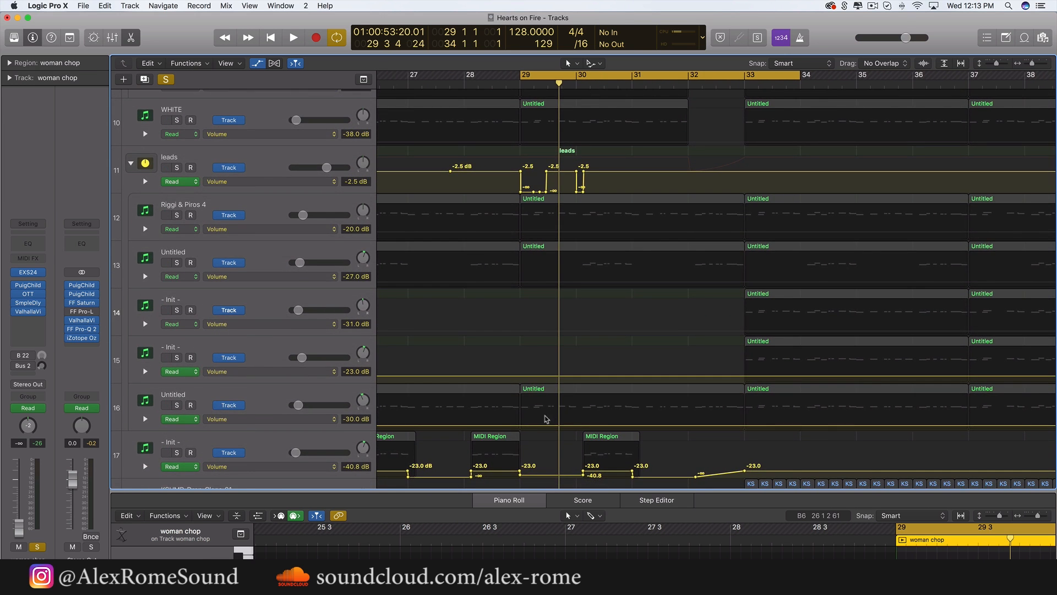
scroll(547, 417, down, 1)
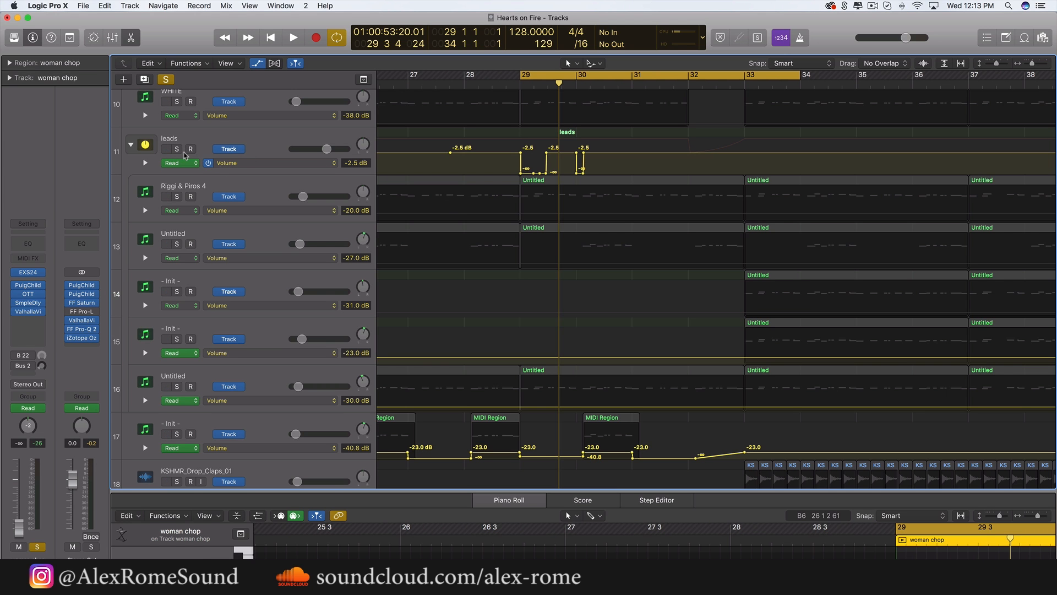
click(177, 150)
scroll(590, 203, down, 1)
key(space)
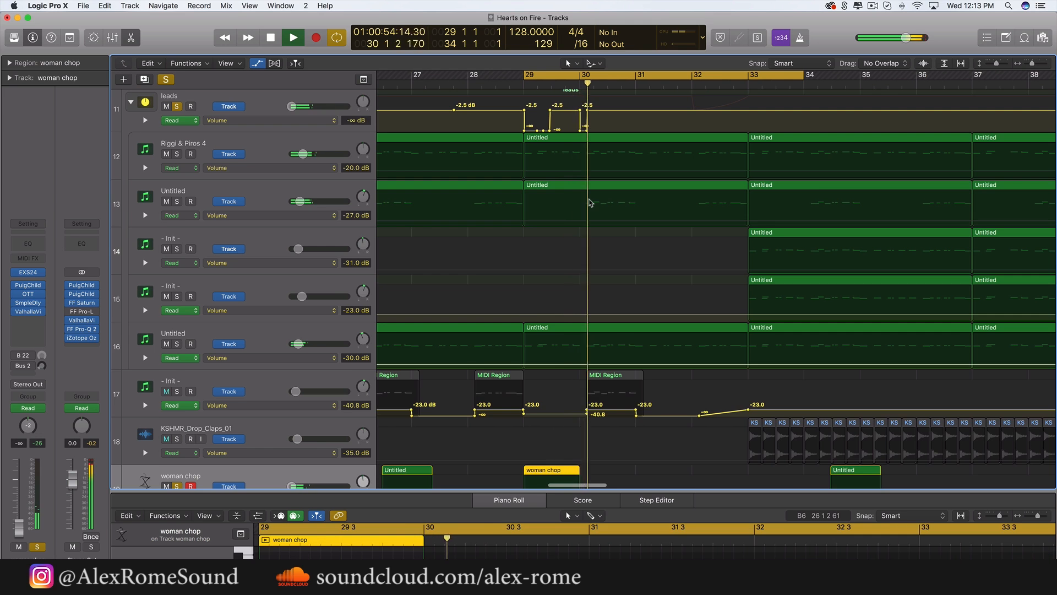
key(space)
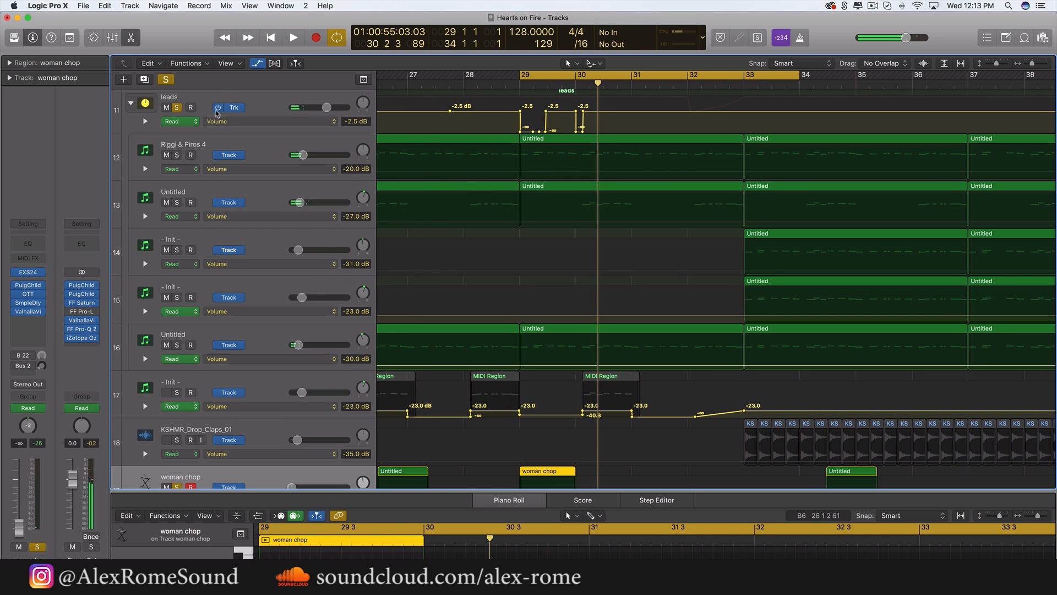
click(176, 107)
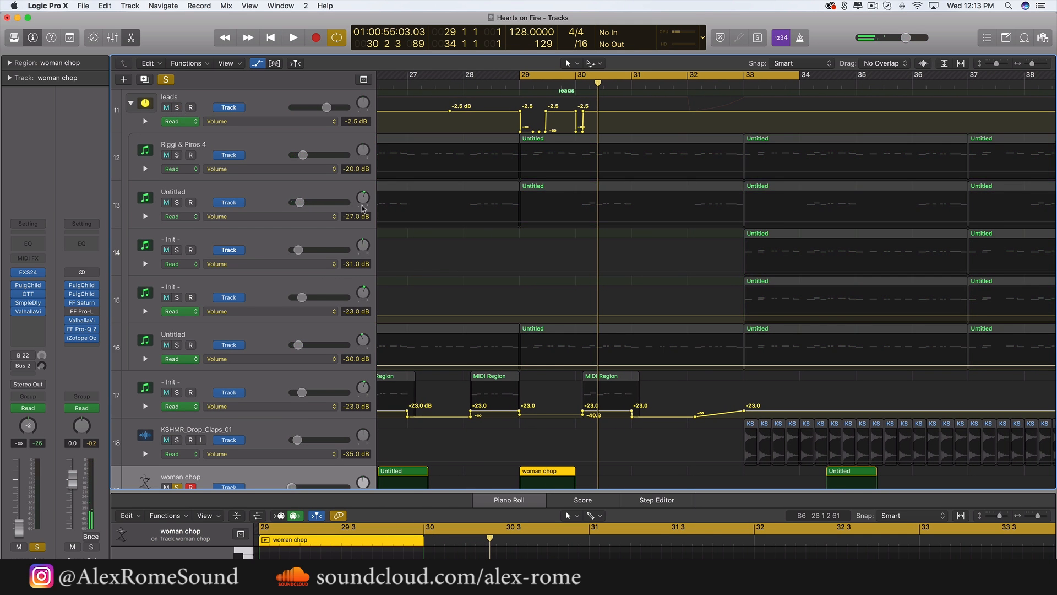
Unsolo the woman chop track 19 and the Sum 11 stack
scroll(364, 209, down, 4)
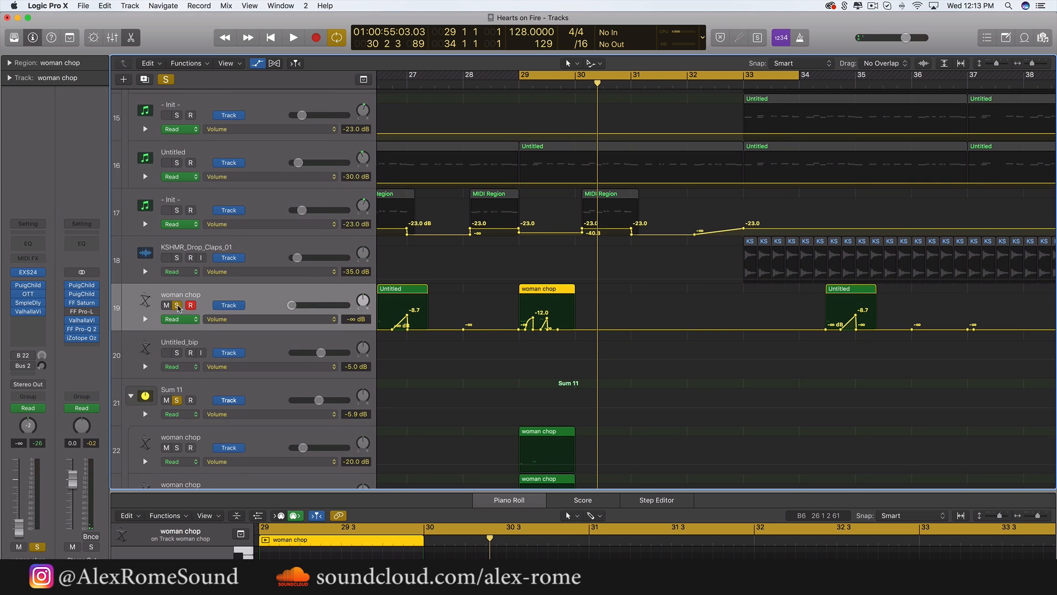
click(177, 310)
scroll(198, 396, down, 2)
click(179, 387)
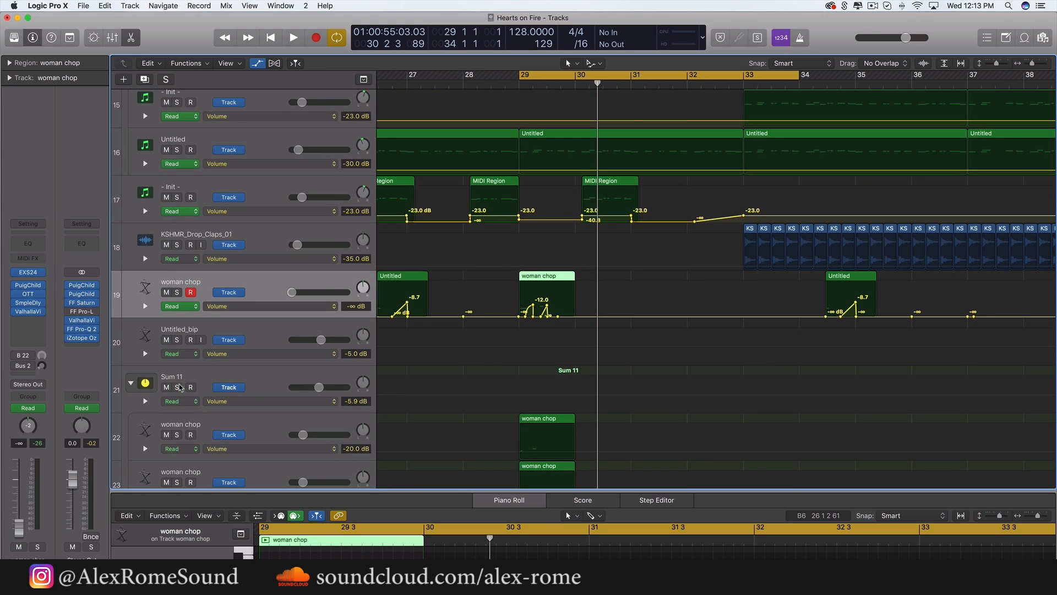
Hide the track automation and zoom the timeline out to show the whole drop
scroll(556, 338, left, 3)
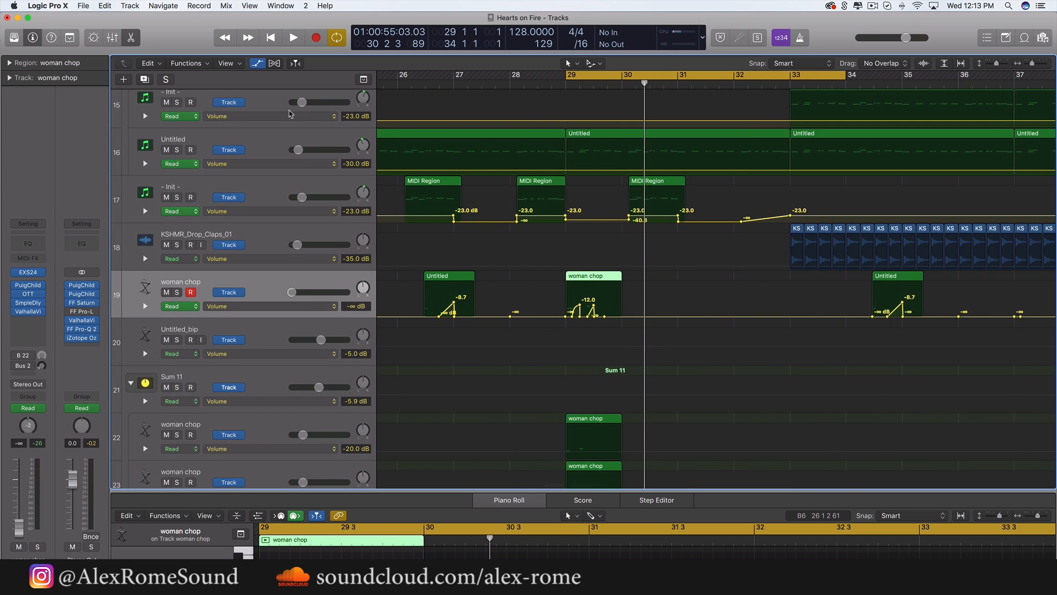
click(257, 63)
key(super+Left)
key(super+Left)
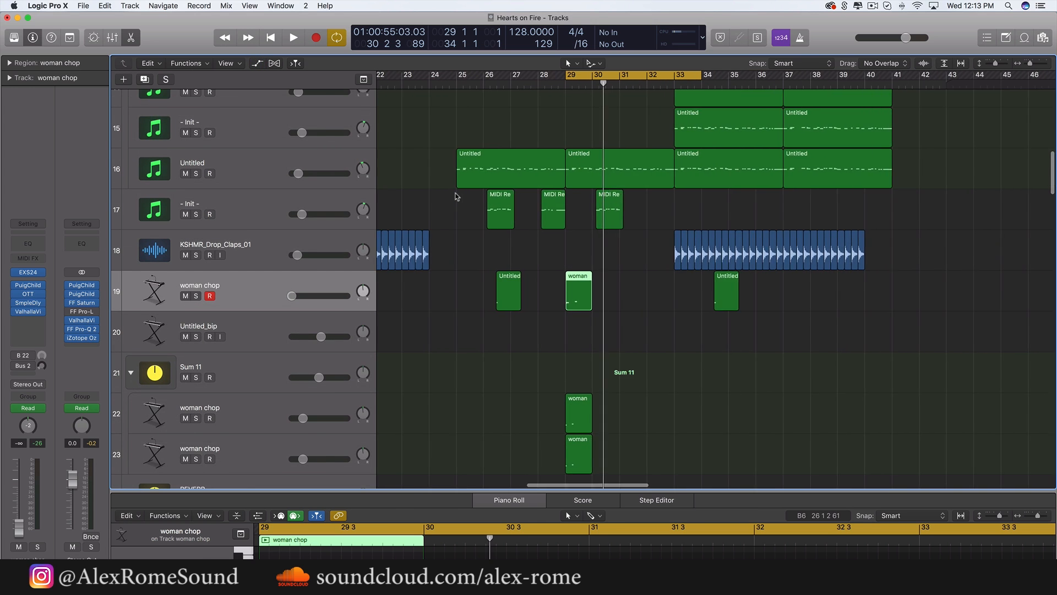
Examine the drop's arrangement across the kick, bass, leads, vocal chop, drone and clap tracks
scroll(455, 197, up, 10)
scroll(456, 197, up, 3)
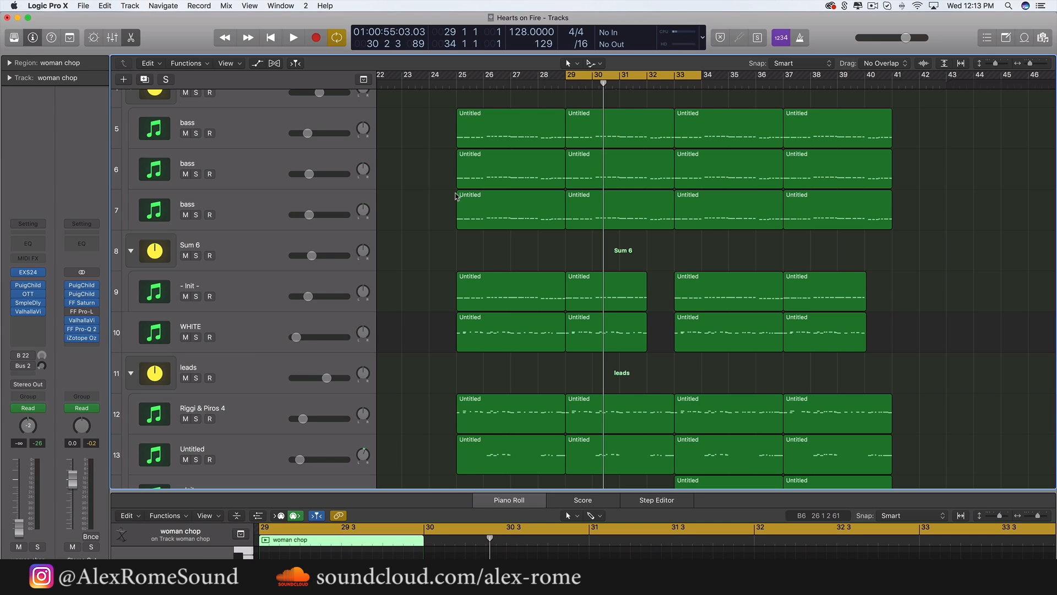
scroll(456, 197, up, 5)
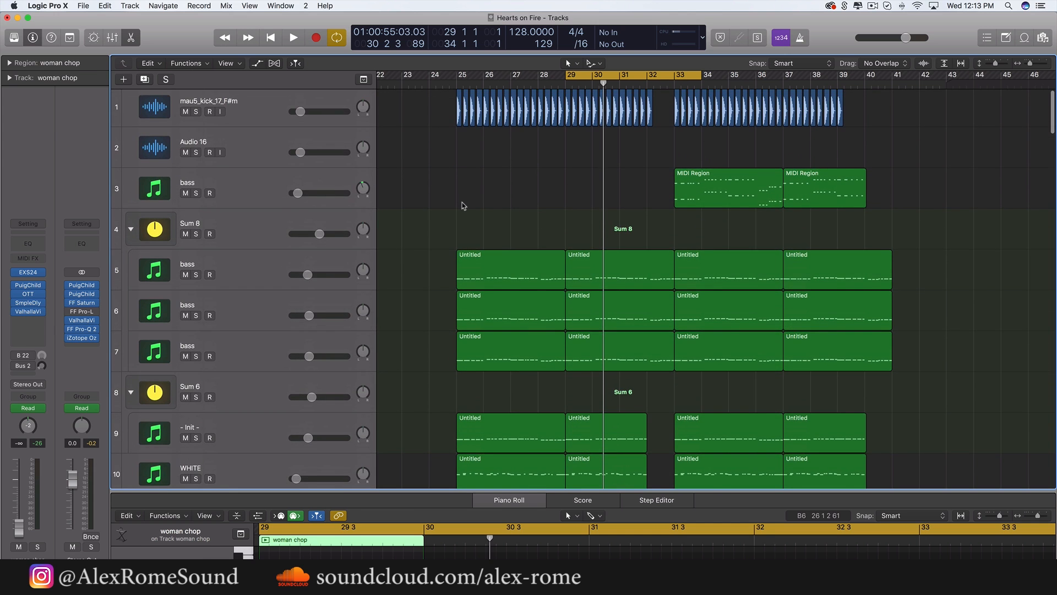
click(461, 205)
scroll(462, 205, down, 15)
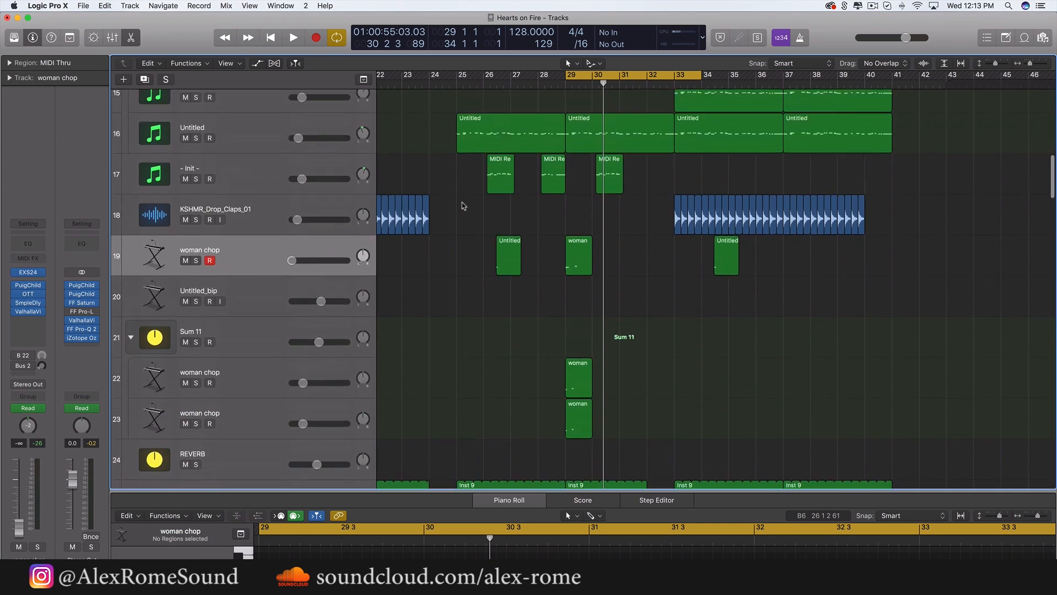
scroll(461, 205, up, 5)
scroll(461, 205, down, 10)
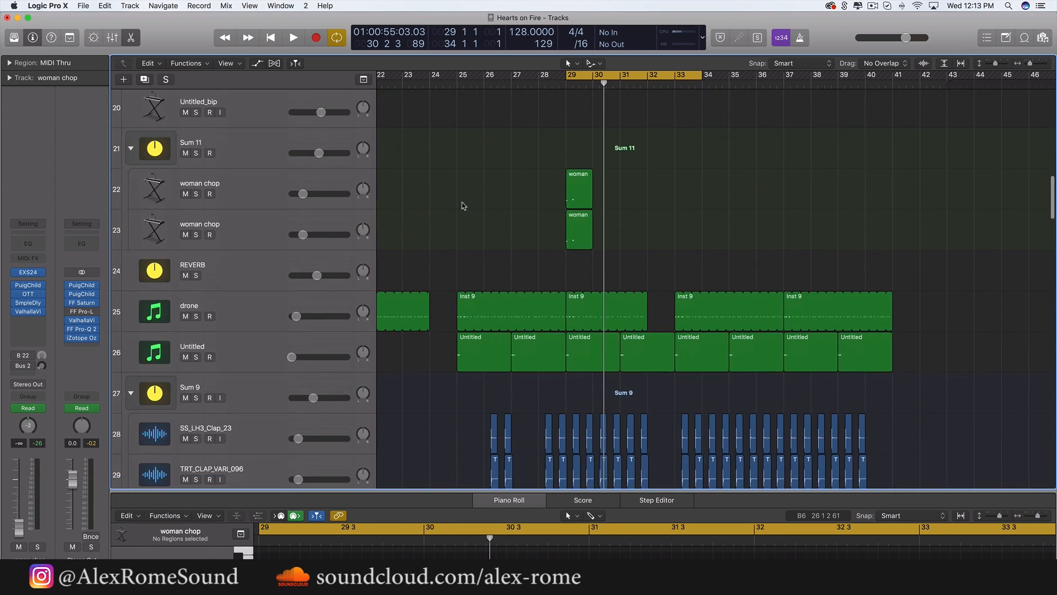
scroll(462, 204, up, 7)
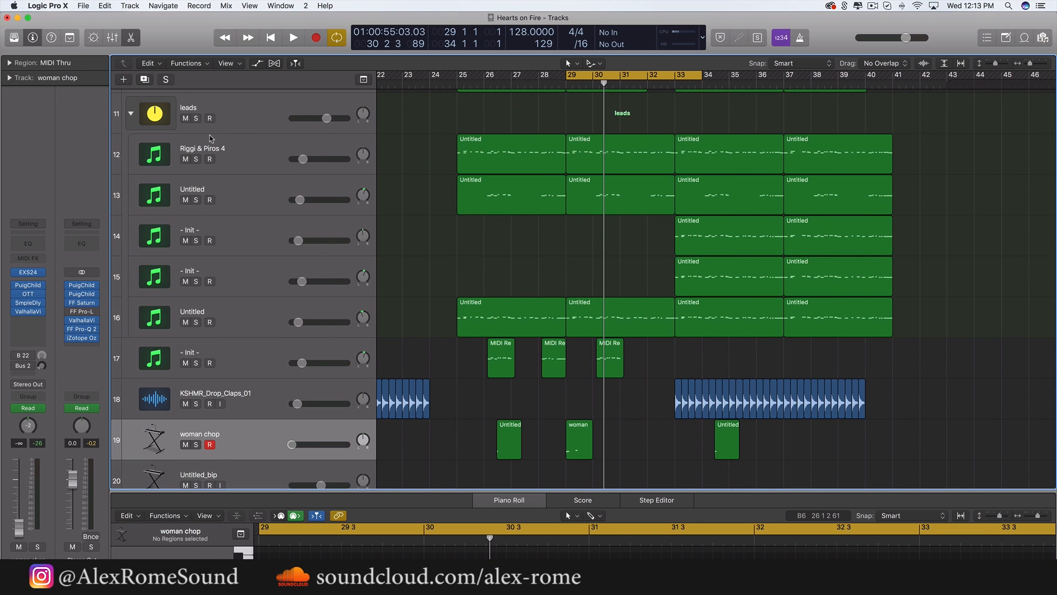
Solo the Riggi & Piros 4 lead, cycle bars 25 to 38, listen to it, and unsolo it
click(196, 159)
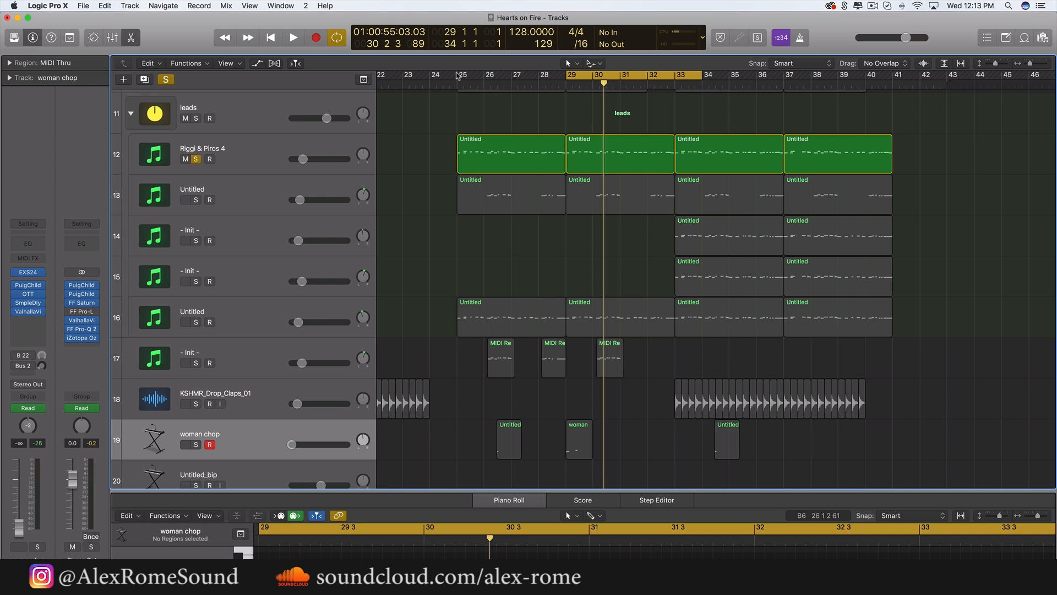
drag(458, 76, 808, 74)
key(space)
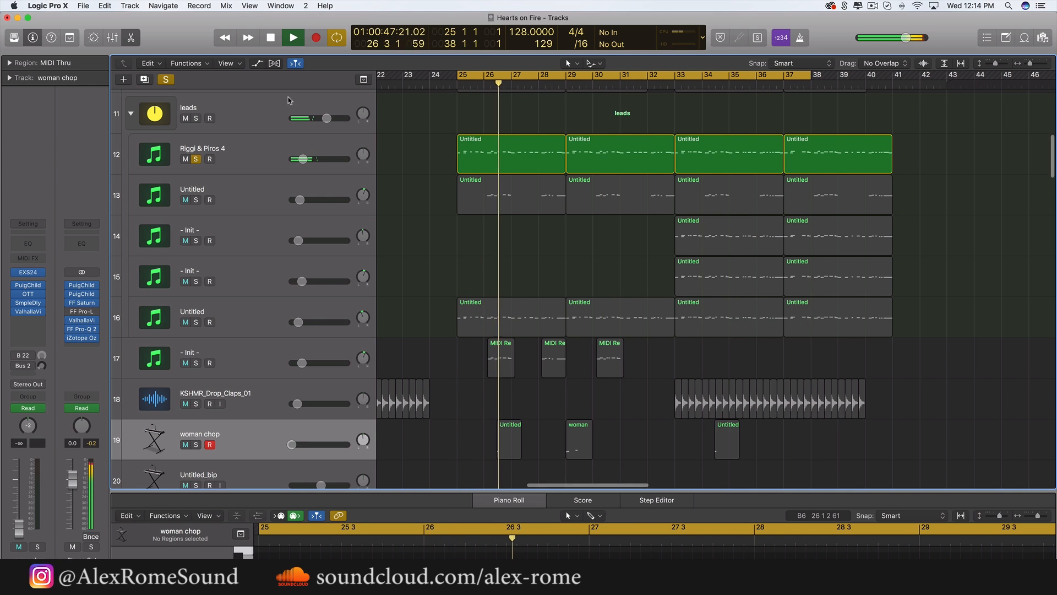
key(space)
click(196, 160)
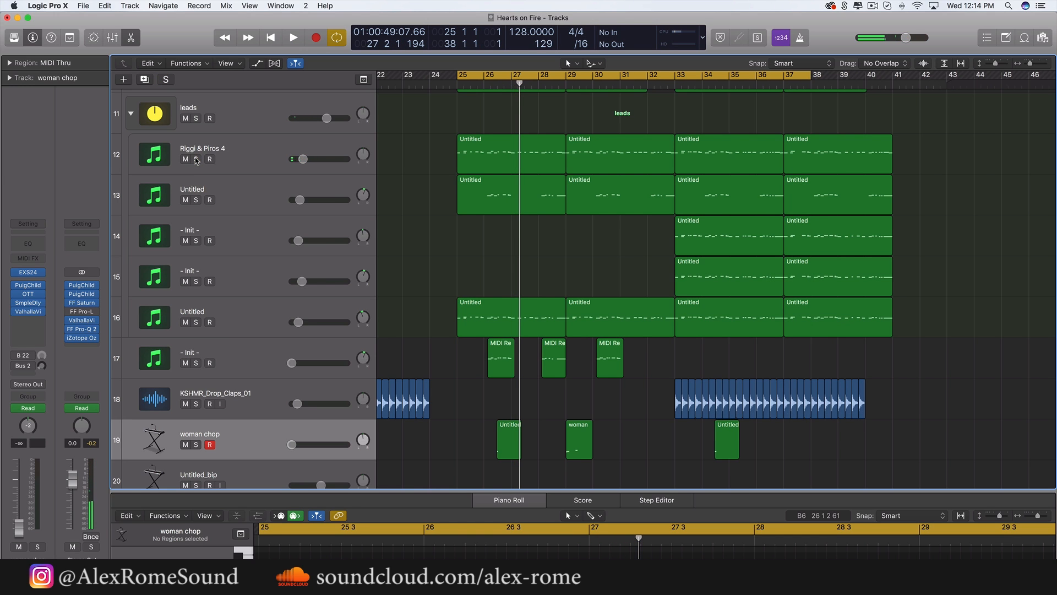
Examine the layered regions on tracks 13 to 17 and the Sum 6, Sum 8 and bass layers above the leads
drag(978, 351, 392, 182)
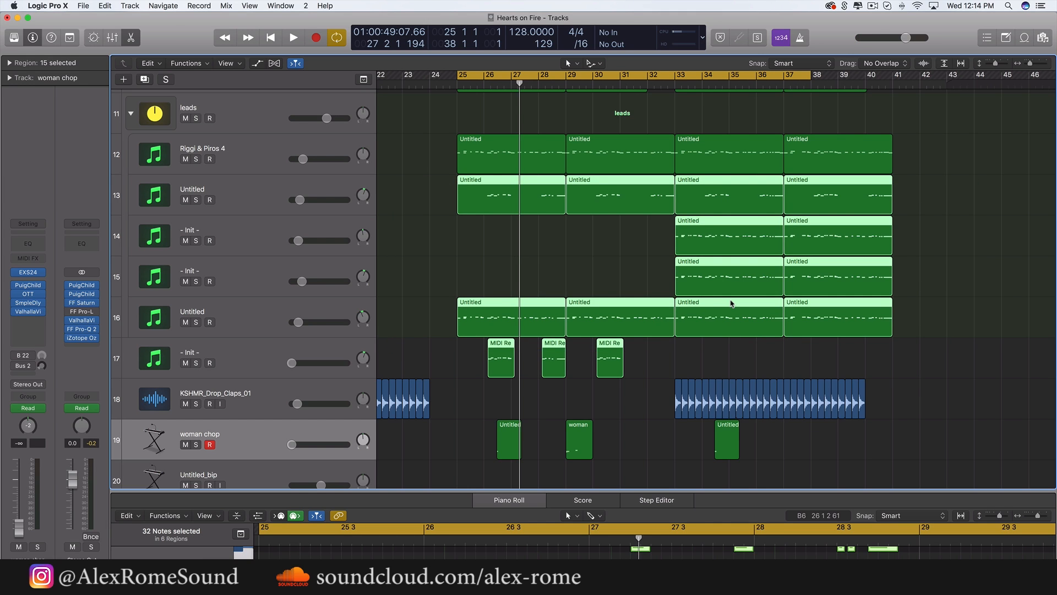
click(990, 368)
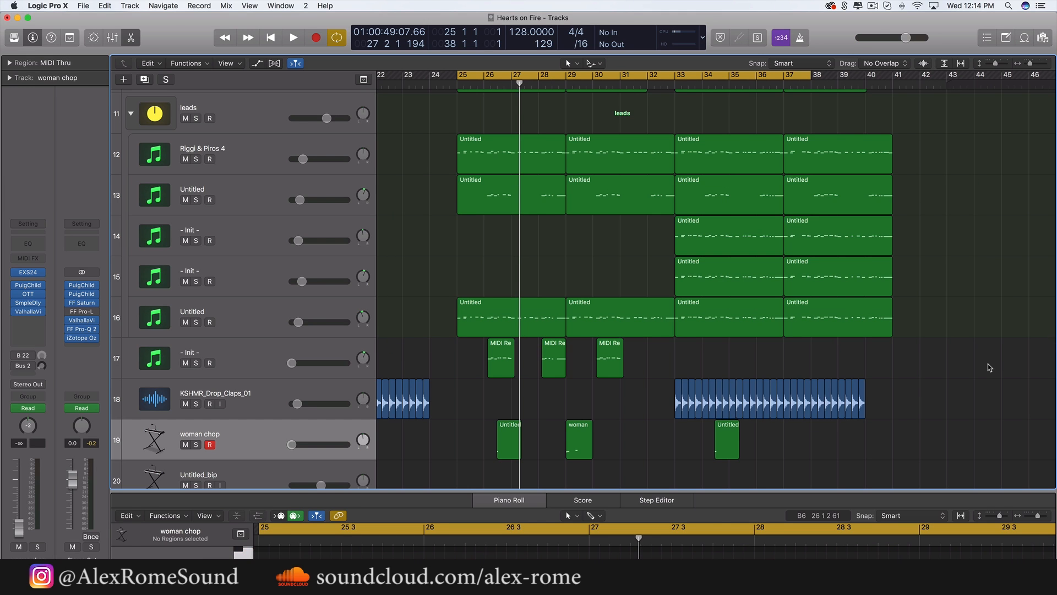
scroll(589, 257, down, 1)
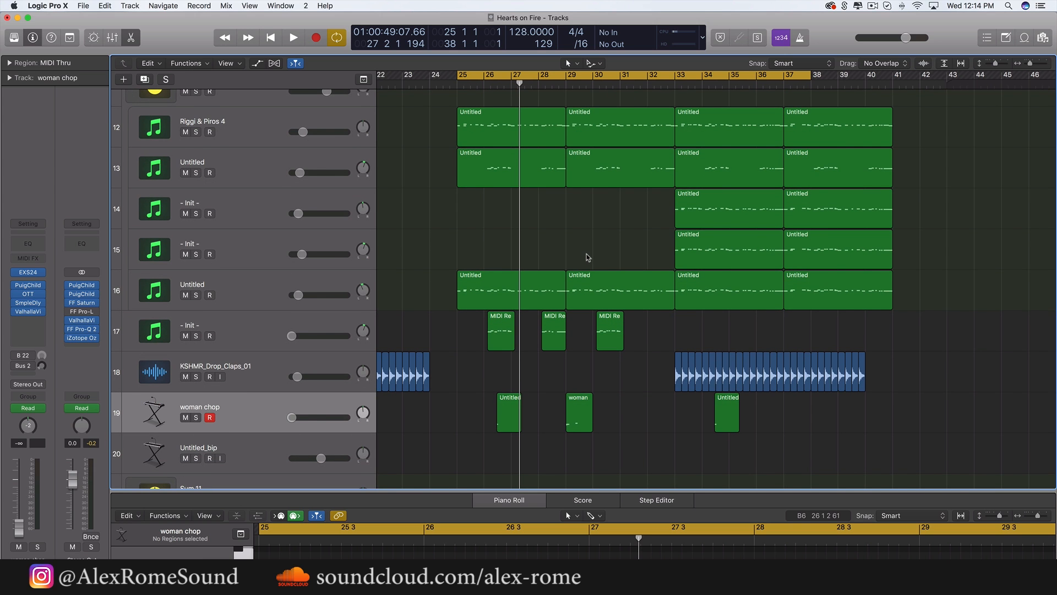
scroll(589, 256, up, 8)
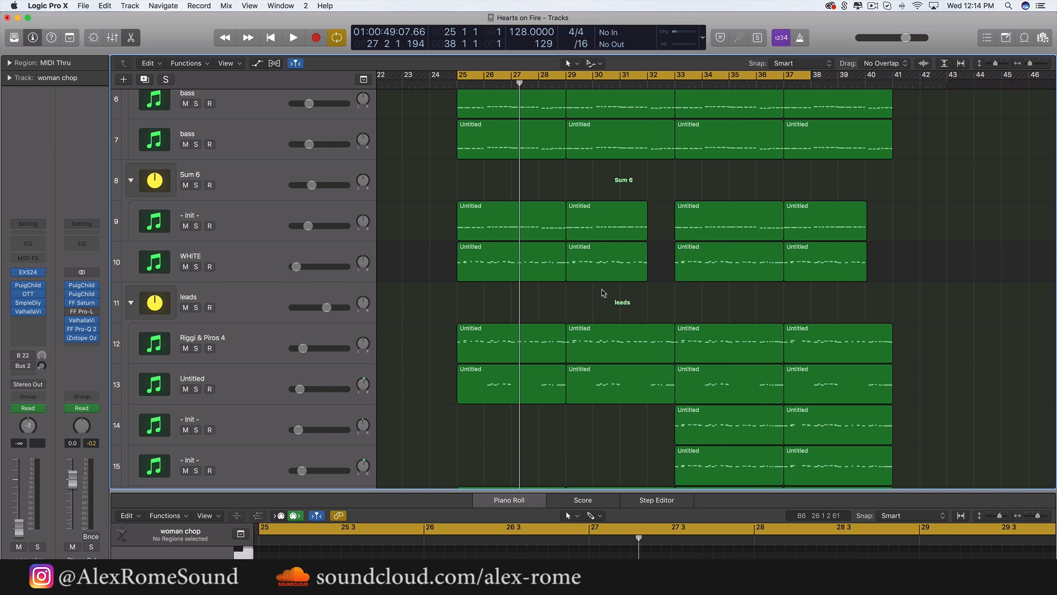
scroll(854, 217, up, 4)
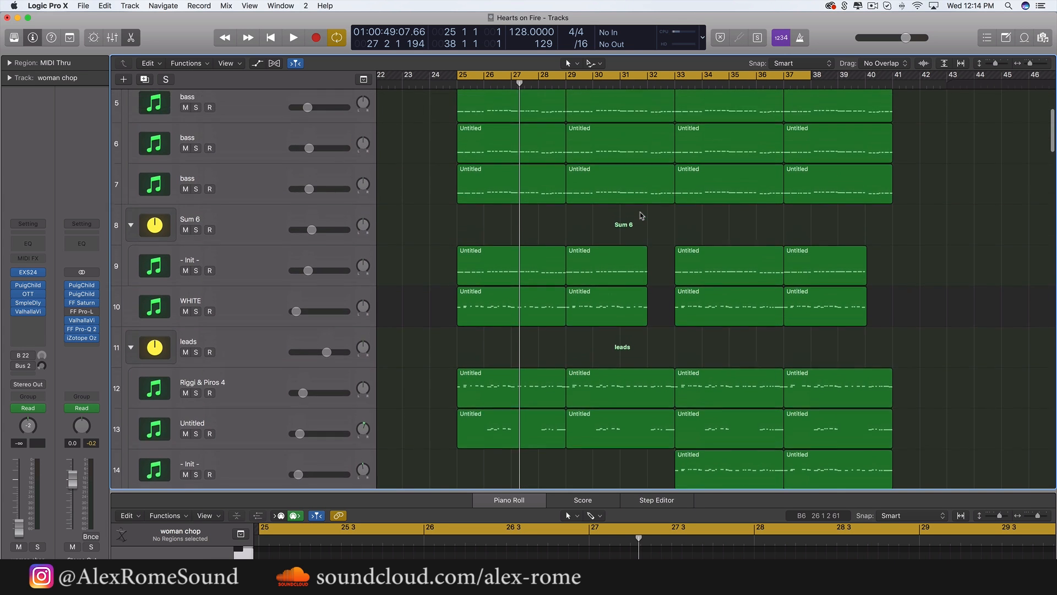
scroll(606, 223, up, 4)
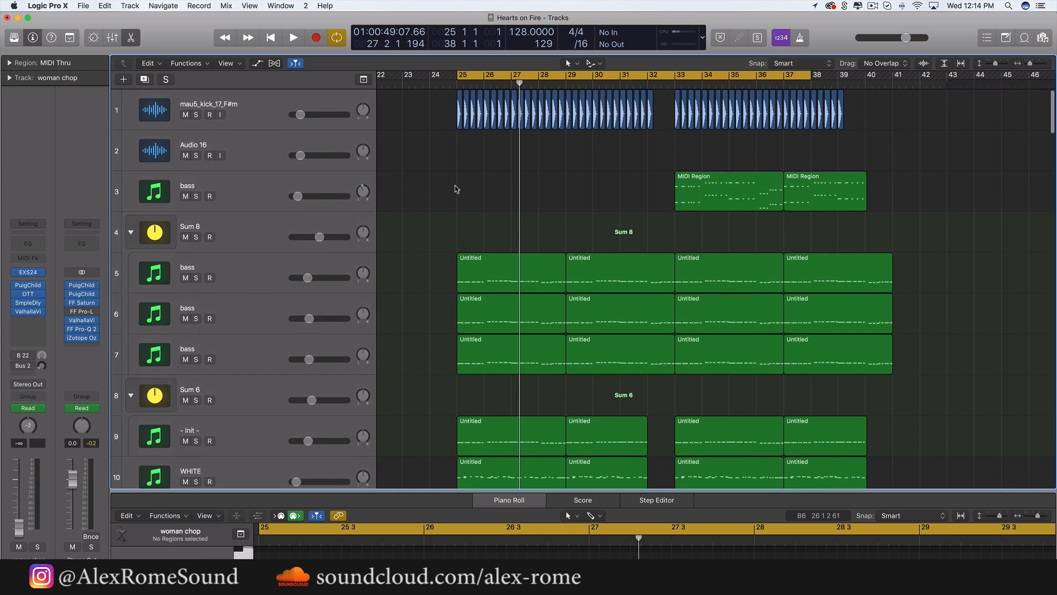
Solo and select the Sum 8 bass stack, and listen to it from bar 25
click(196, 237)
click(262, 231)
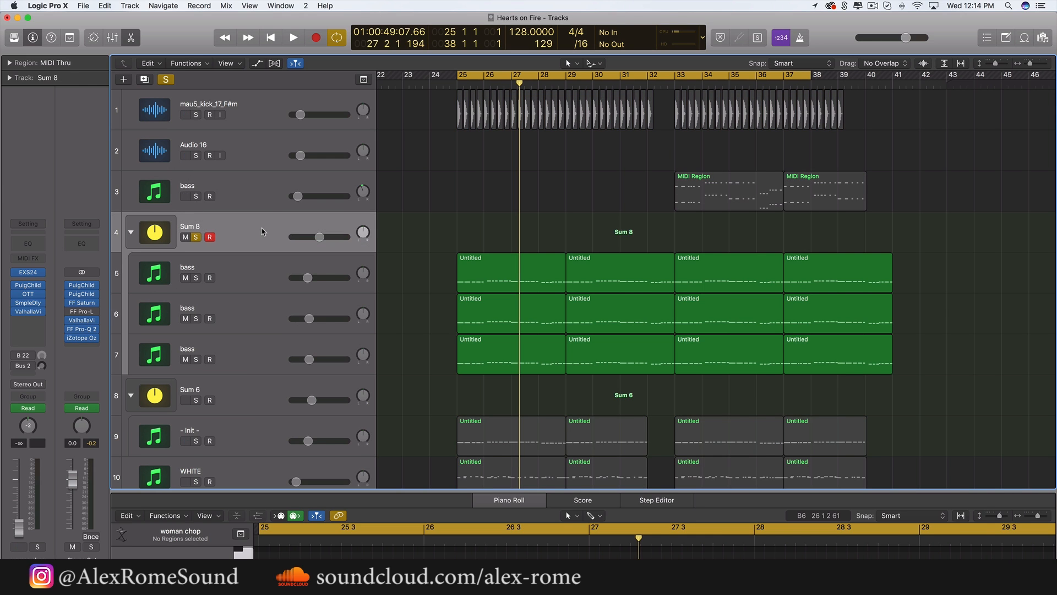
key(space)
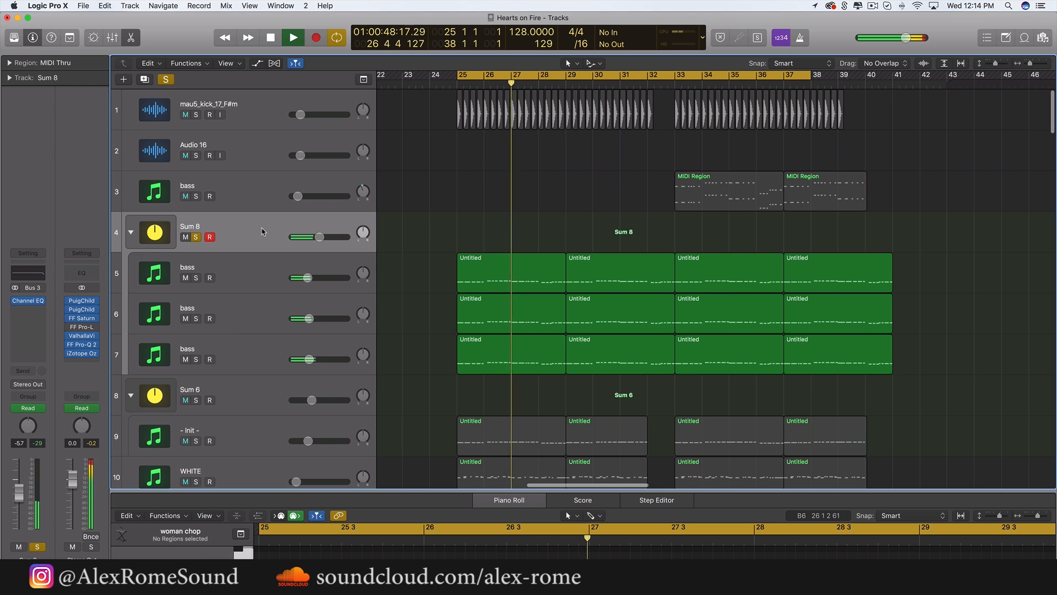
key(space)
scroll(262, 231, up, 1)
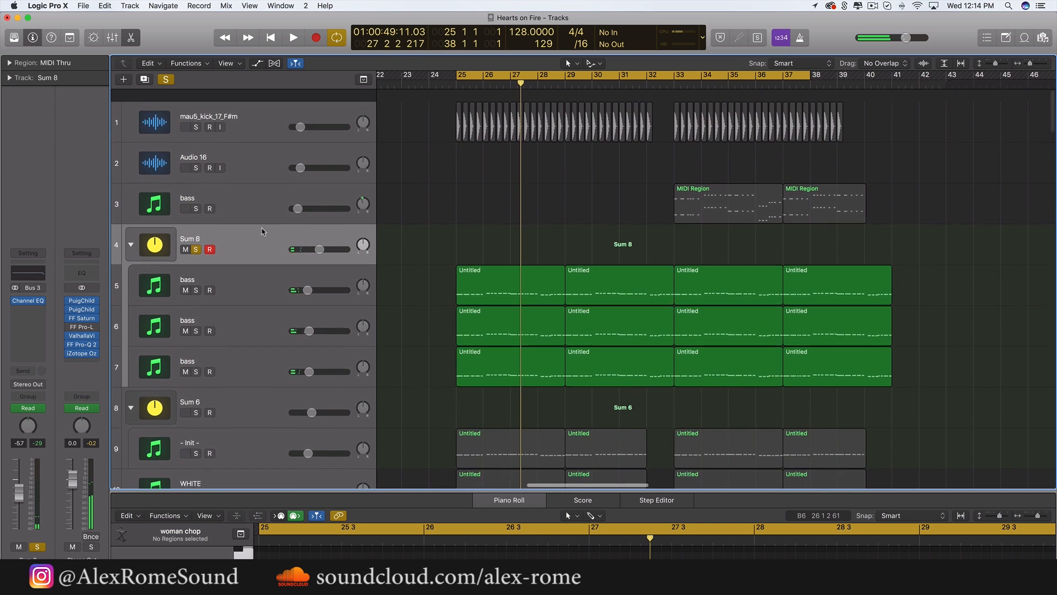
scroll(262, 232, down, 2)
scroll(262, 231, up, 2)
scroll(261, 227, down, 10)
scroll(261, 227, down, 15)
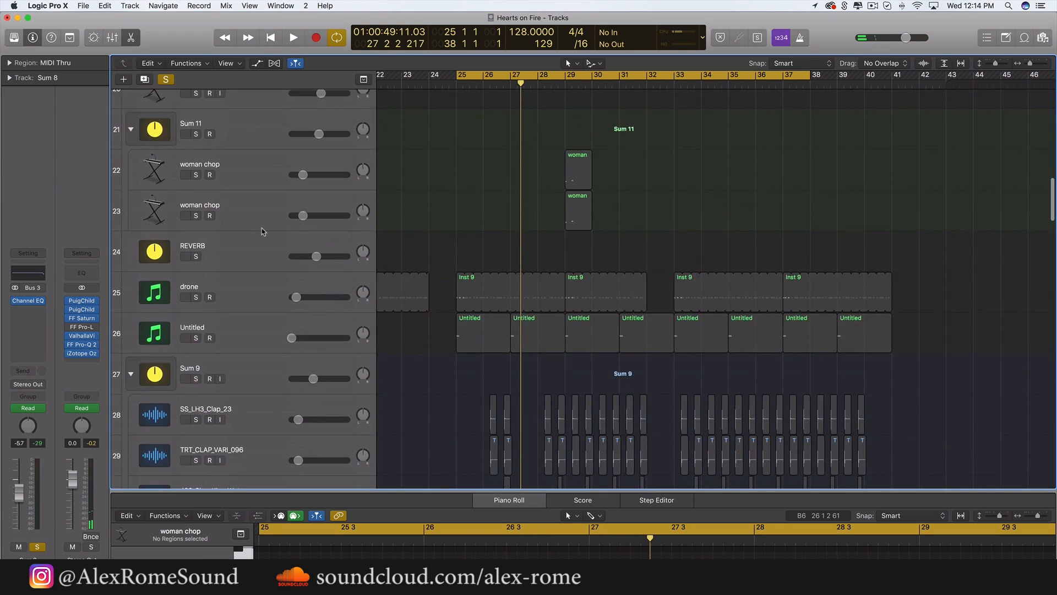
scroll(263, 231, up, 18)
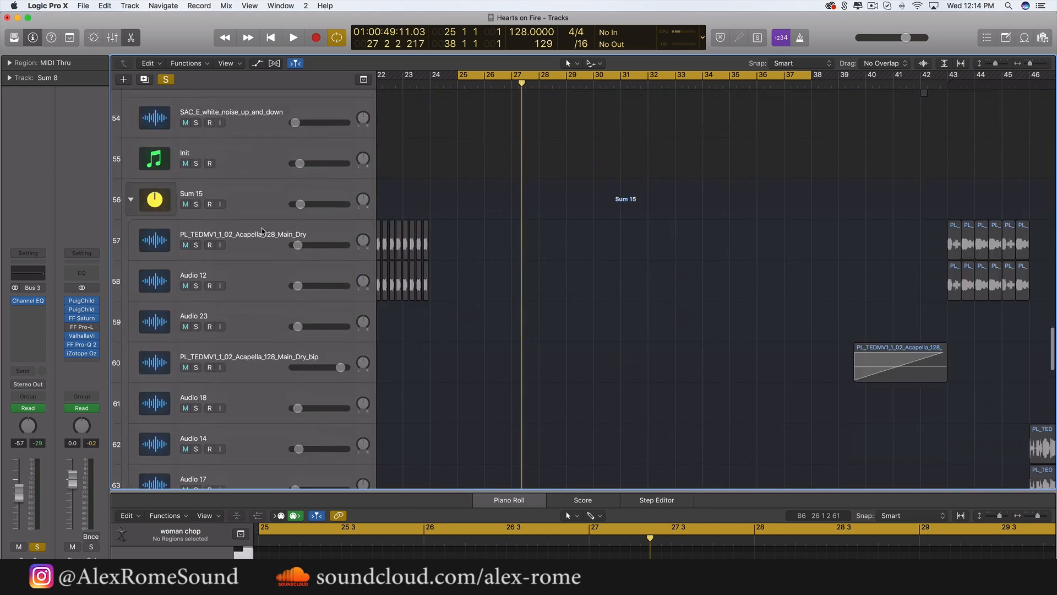
scroll(262, 231, up, 4)
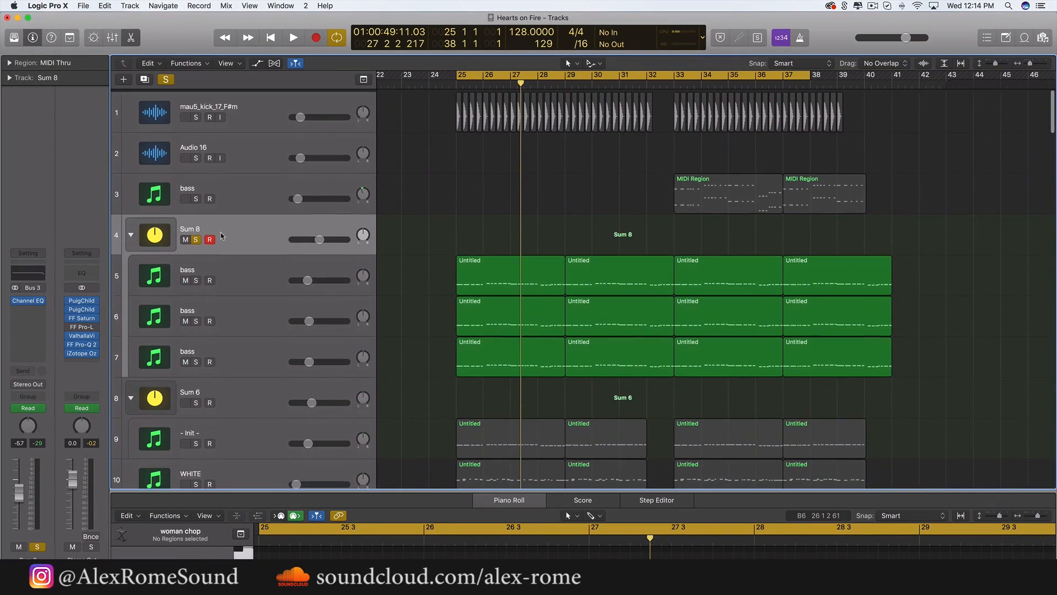
Unsolo Sum 8, play the full drop from bar 25, and solo the stack again during playback to compare
click(209, 237)
key(space)
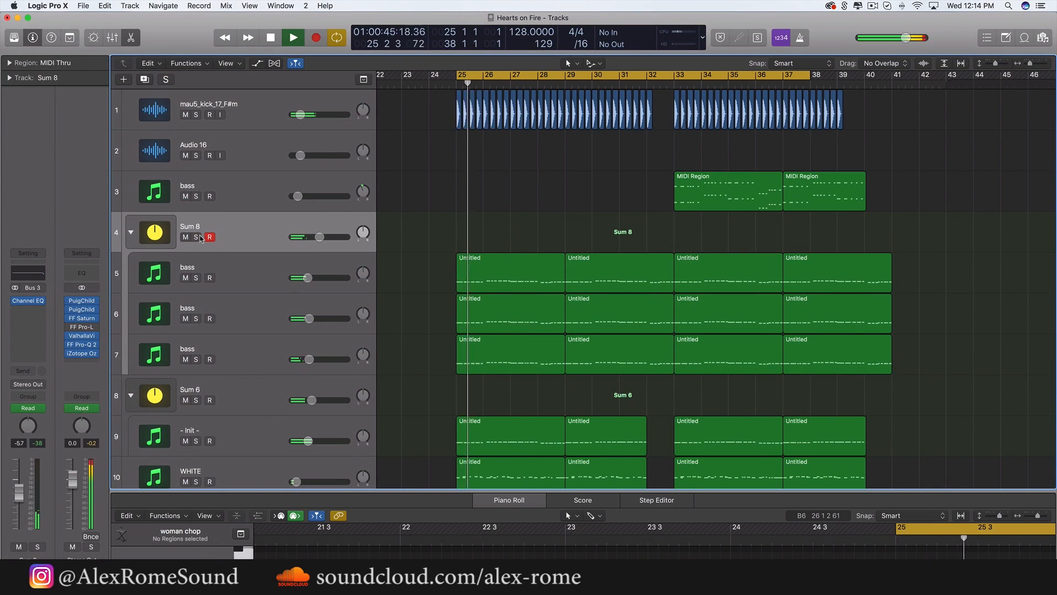
click(197, 237)
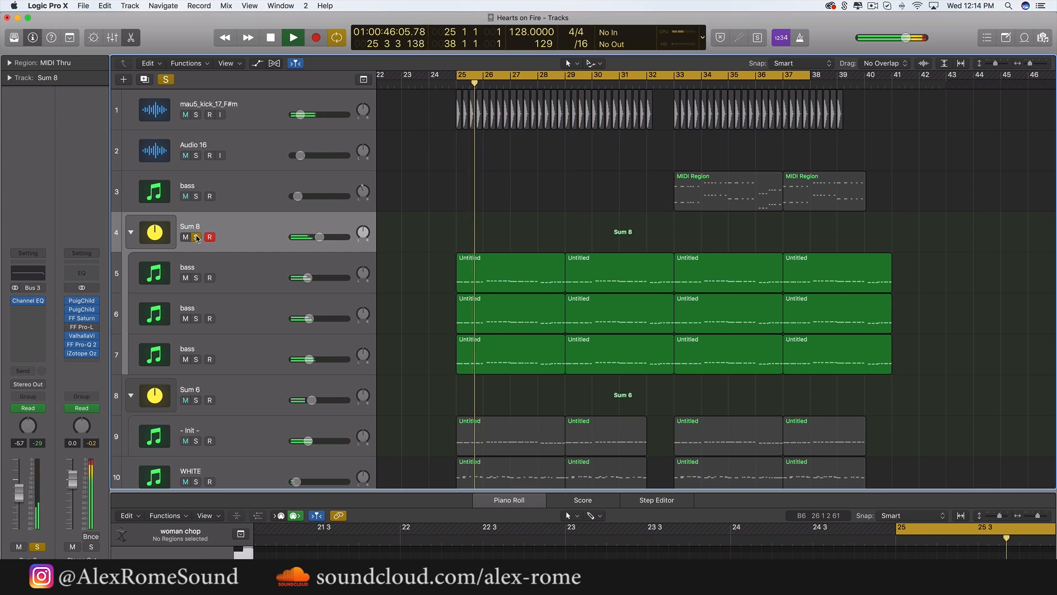
Select the bass on track 5, unsolo the Sum 8 stack, and play the track 5 bass soloed from bar 25
click(223, 272)
click(197, 237)
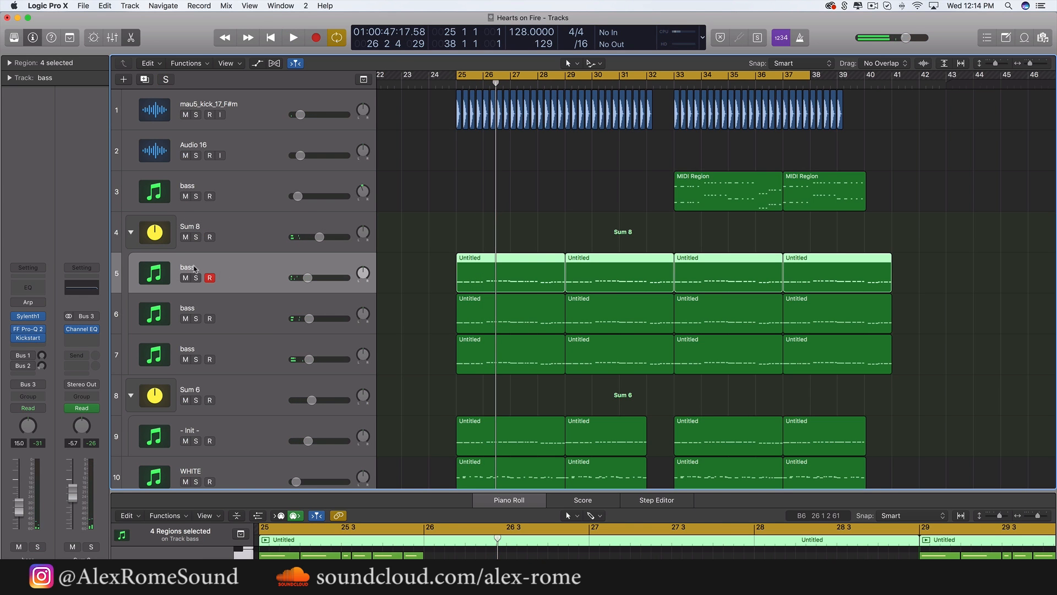
click(196, 278)
key(shift+space)
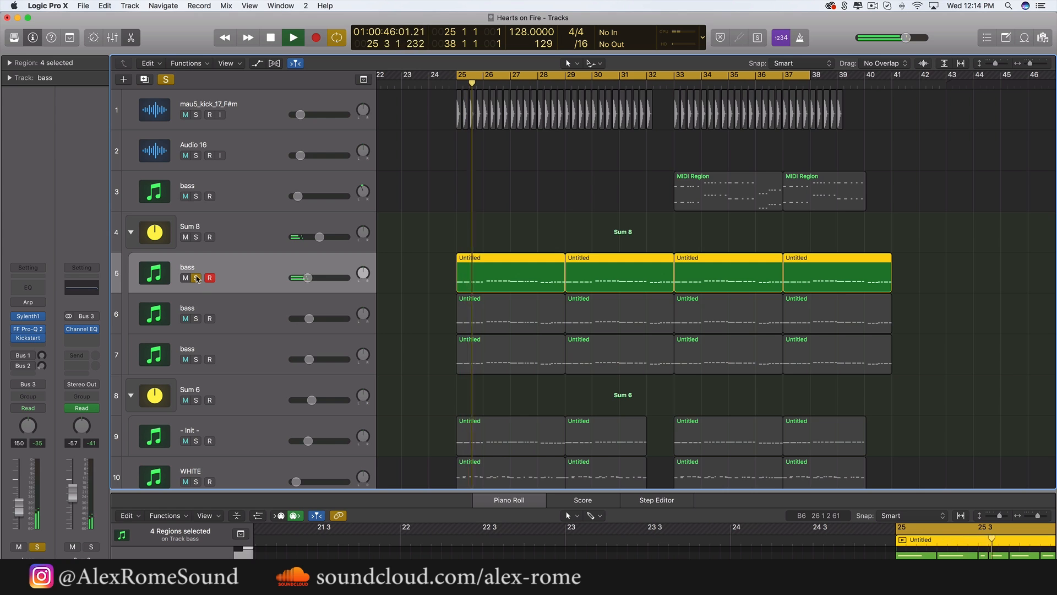
Switch the solo from the track 5 bass to the track 6 bass, play it from bar 25, and unsolo it
key(space)
click(197, 277)
click(196, 319)
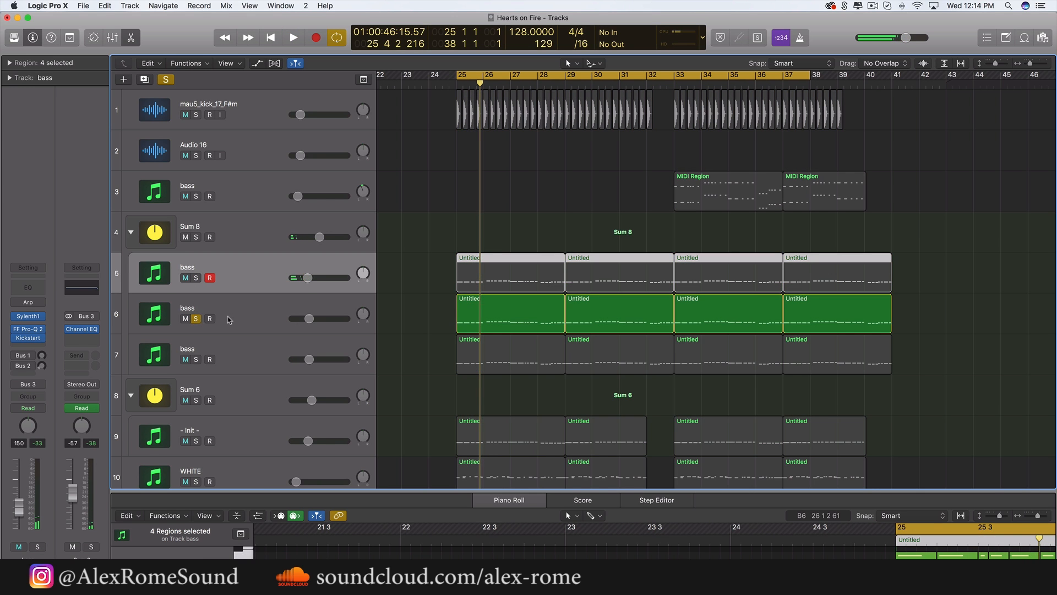
click(229, 319)
key(space)
key(space)
click(198, 321)
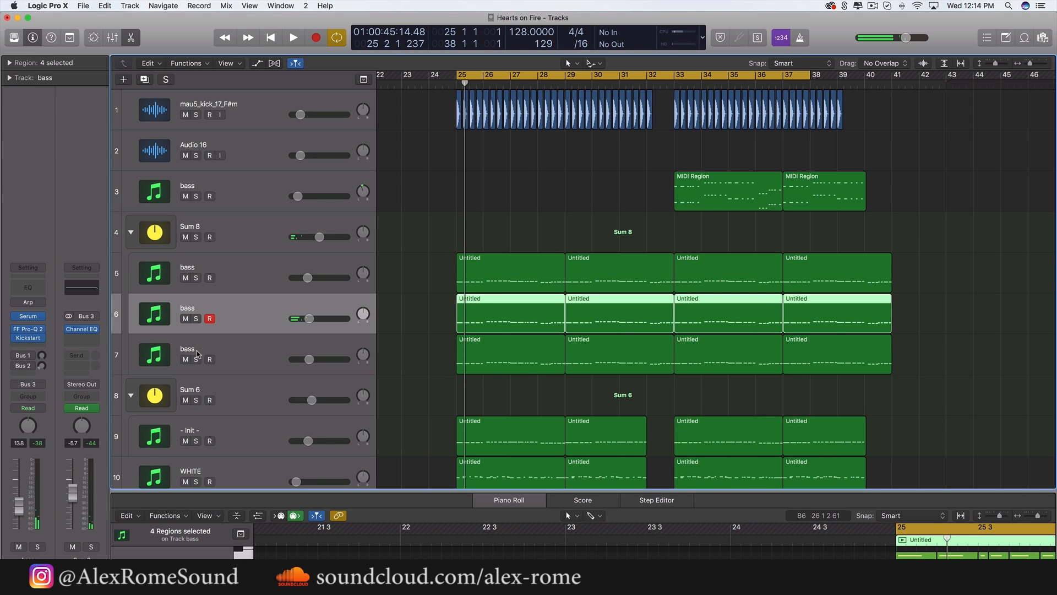
Solo and select the bass on track 7, listen to it from bar 25, and unsolo it
click(196, 359)
click(235, 354)
key(space)
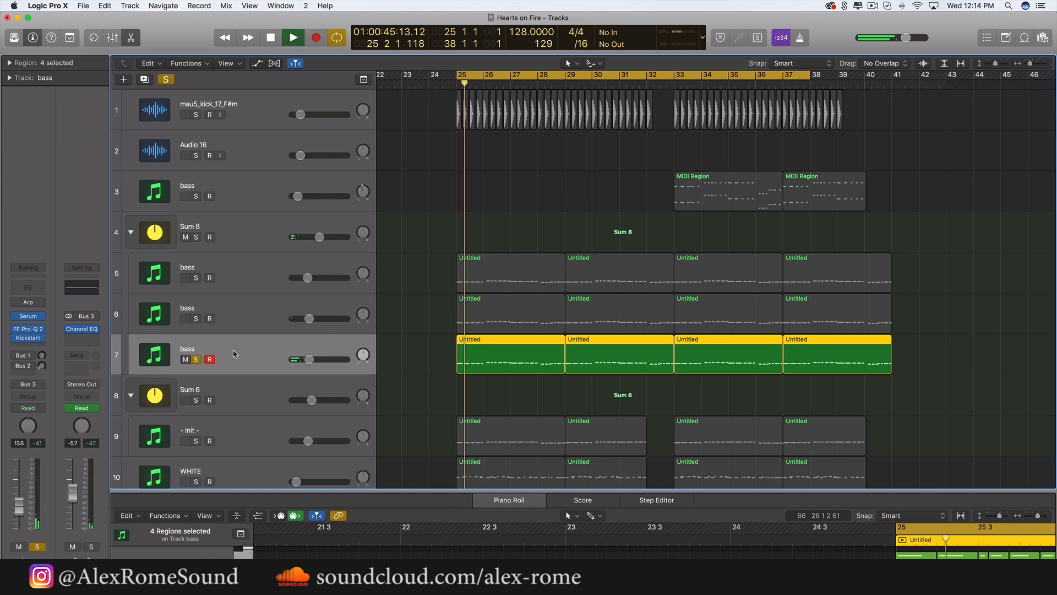
click(196, 359)
Solo and select the - Init - track in the Sum 6 stack, and listen to it from bar 25
scroll(200, 264, down, 5)
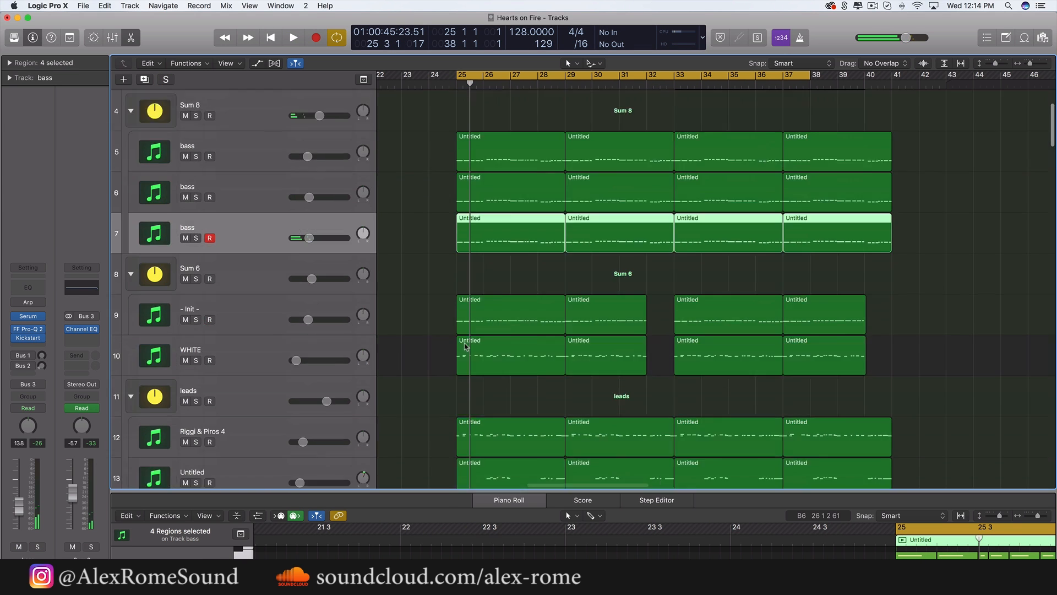
click(196, 222)
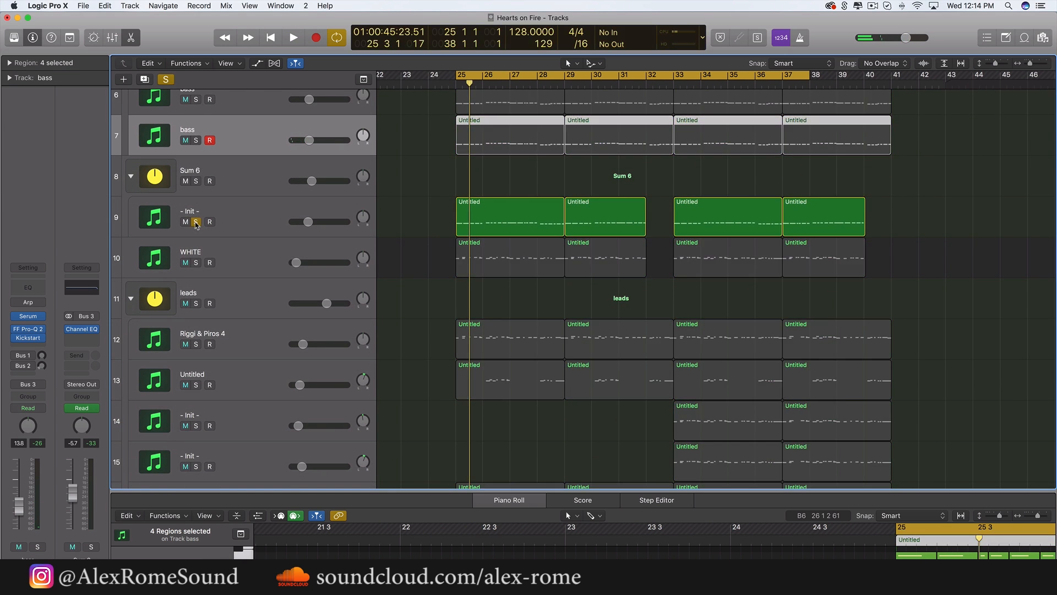
click(199, 226)
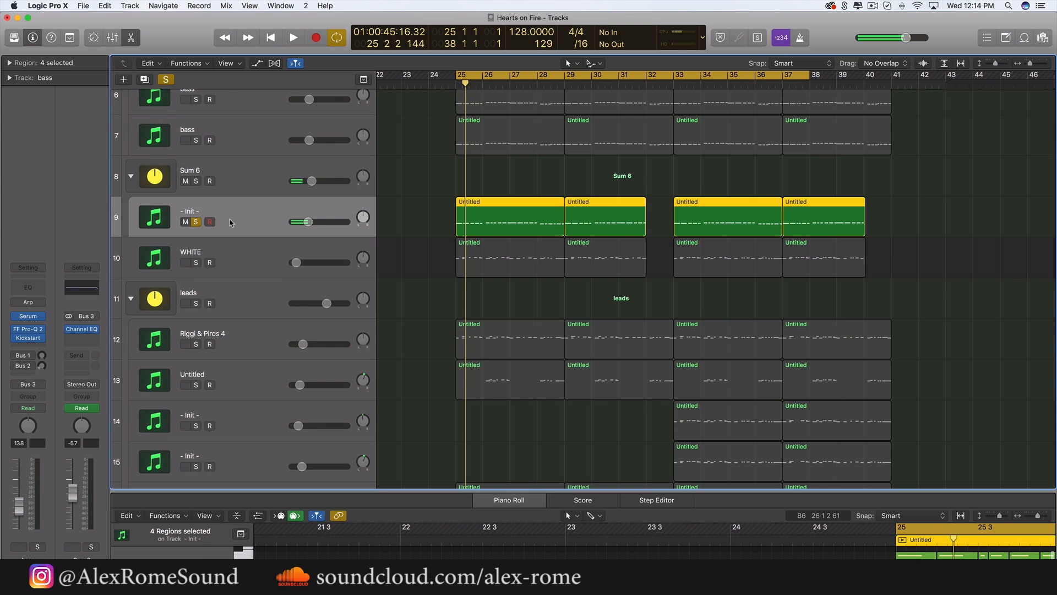
scroll(201, 231, up, 3)
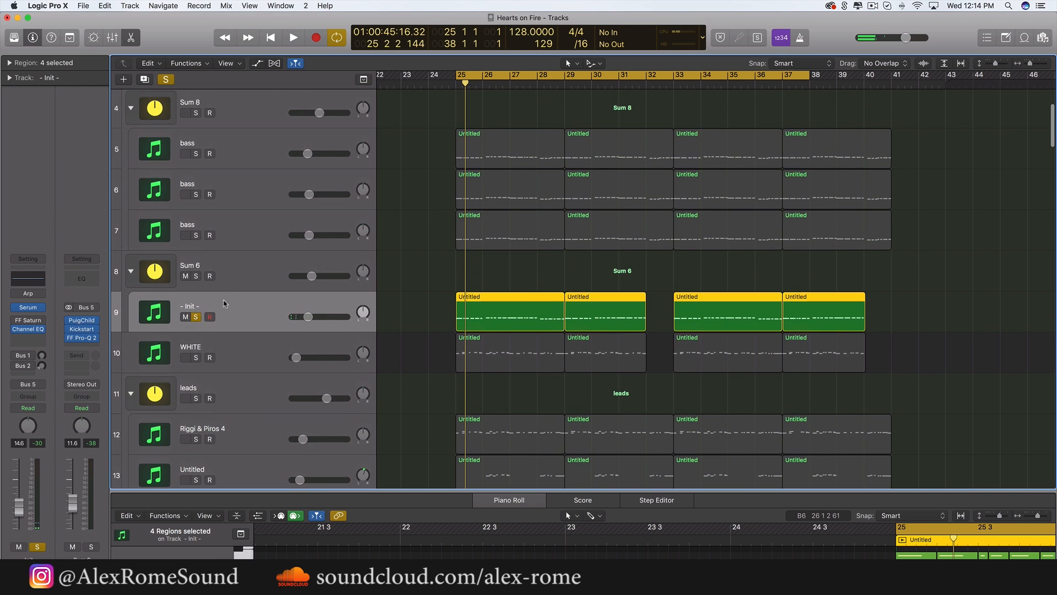
Check the channel strips of the WHITE and - Init - tracks in Sum 6, and unsolo - Init -
click(229, 351)
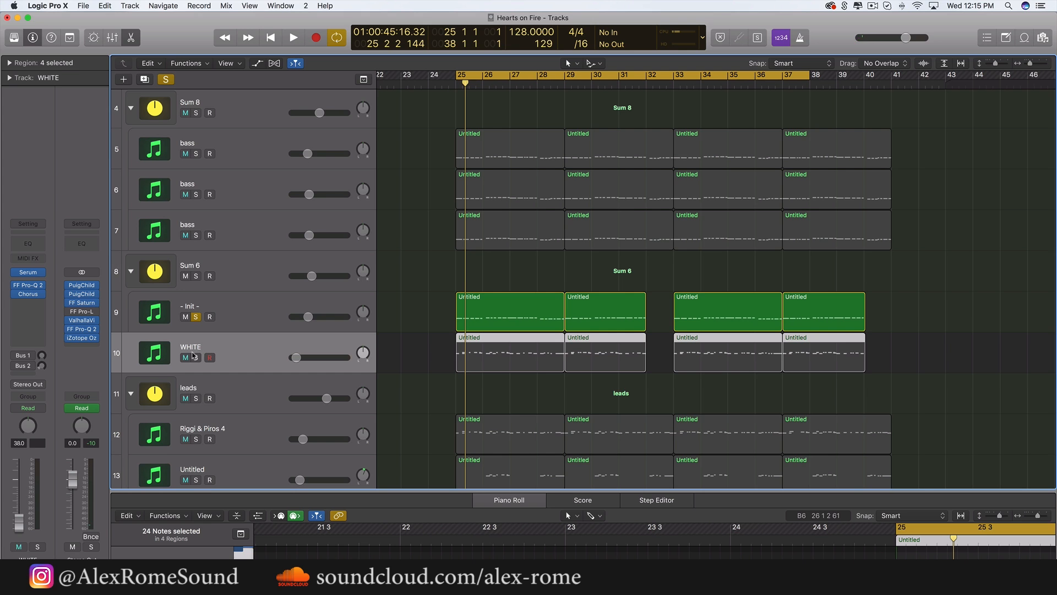
scroll(268, 306, up, 2)
click(250, 355)
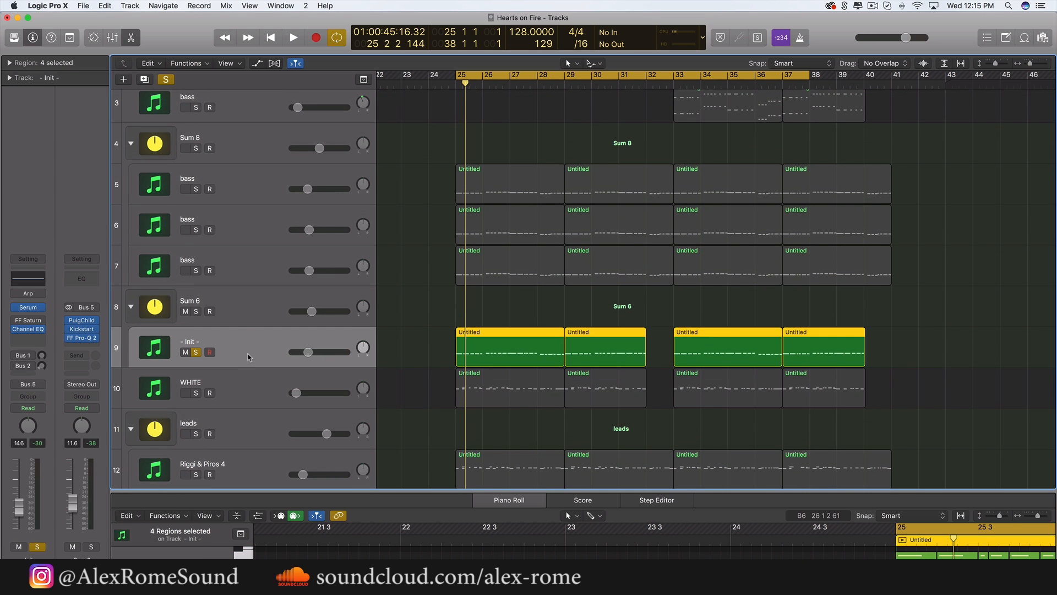
scroll(247, 334, up, 1)
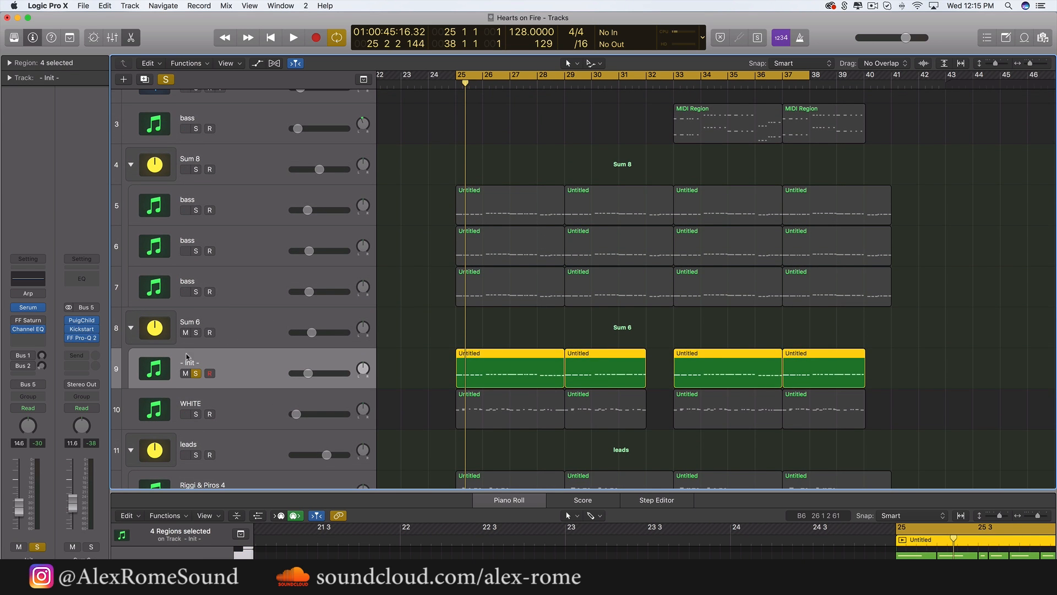
click(196, 373)
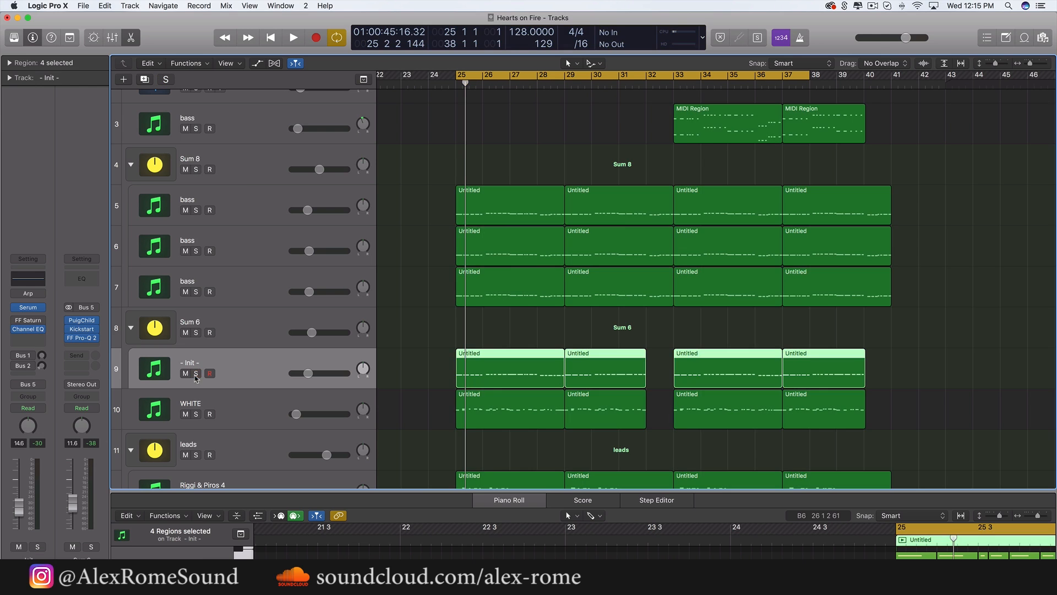
Select and solo the Sum 8 stack, and clear the solo from the stack and each of its three basses
click(264, 182)
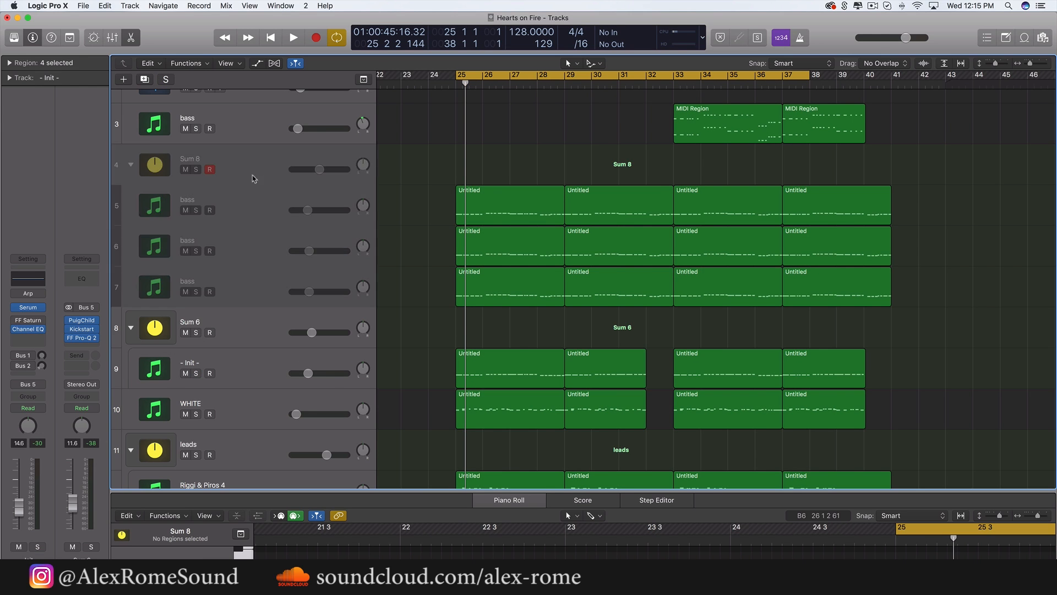
click(196, 169)
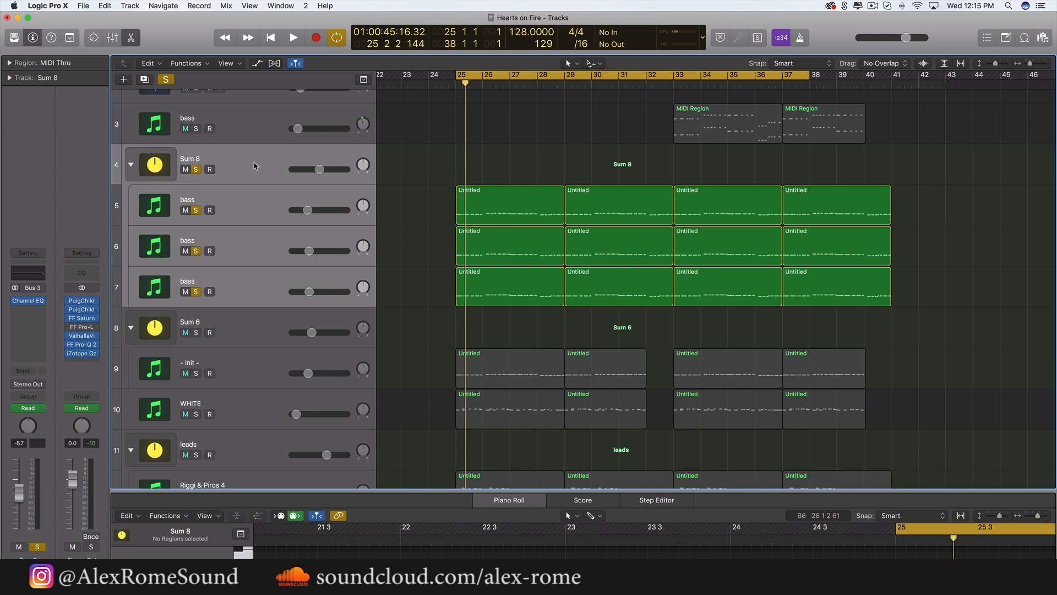
click(197, 170)
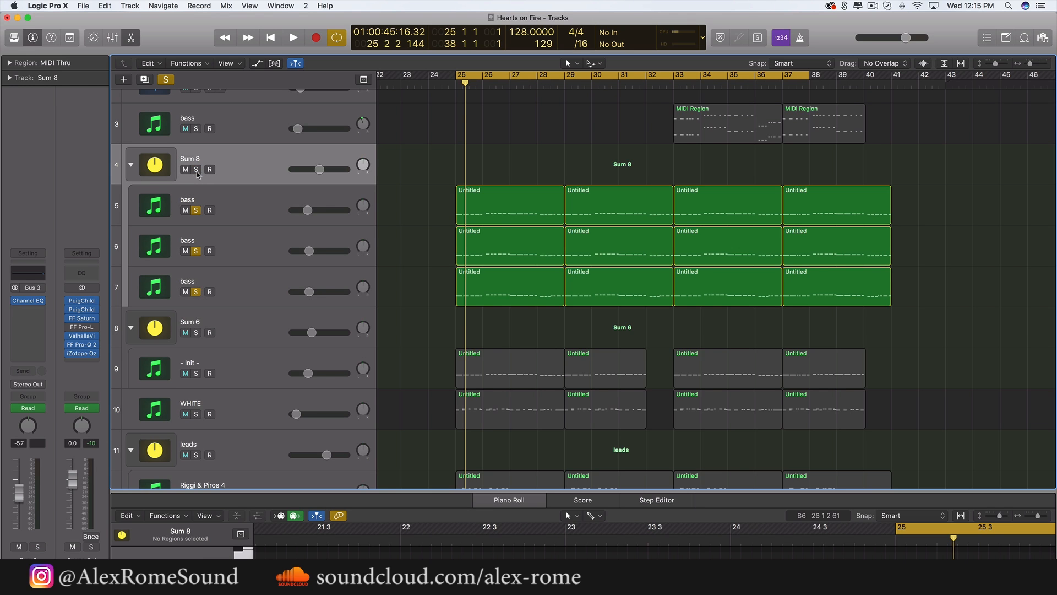
click(196, 210)
click(197, 259)
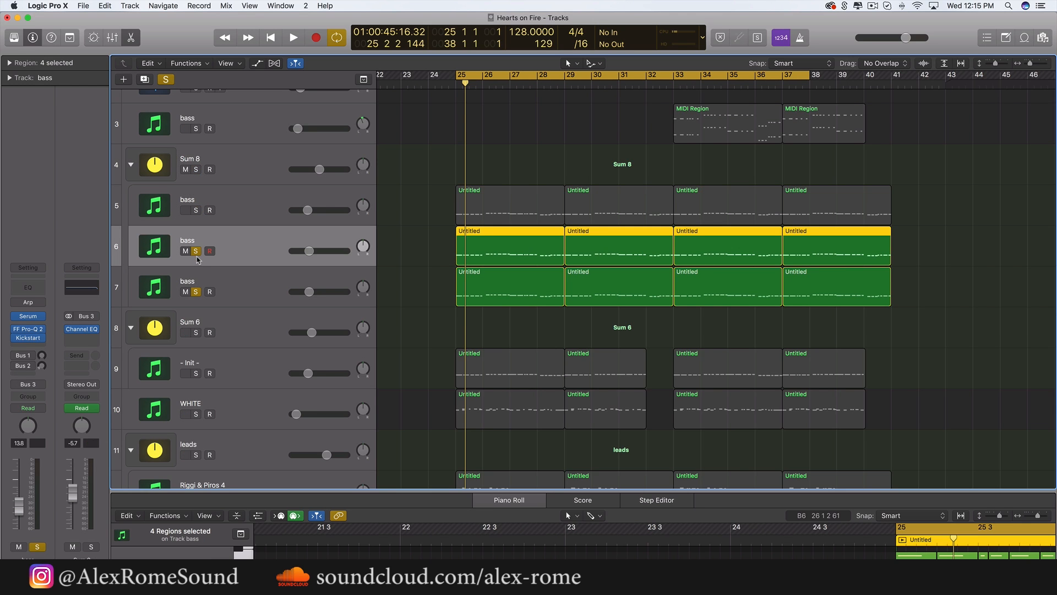
click(196, 254)
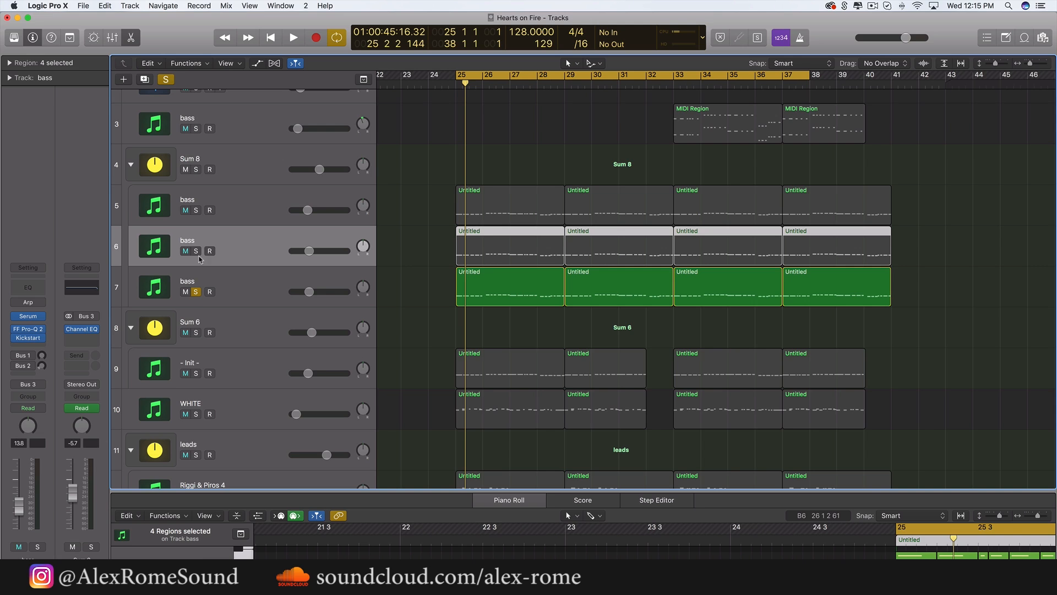
click(196, 292)
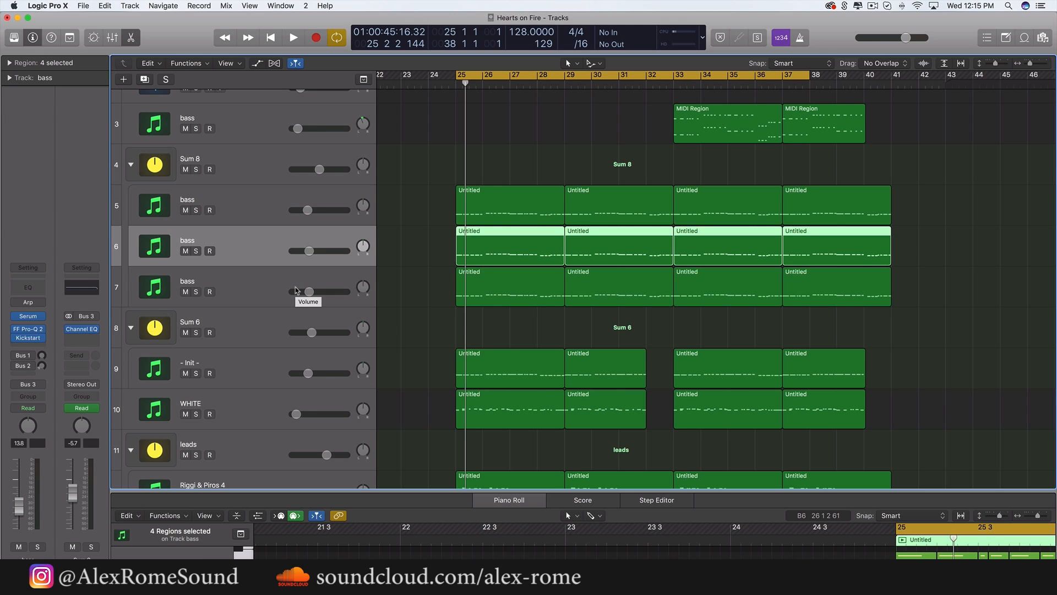
Insert a Channel EQ after Kickstart on the track 6 bass, and close the plug-in window
click(26, 333)
click(27, 332)
click(27, 347)
mouse_move(38, 448)
mouse_move(163, 462)
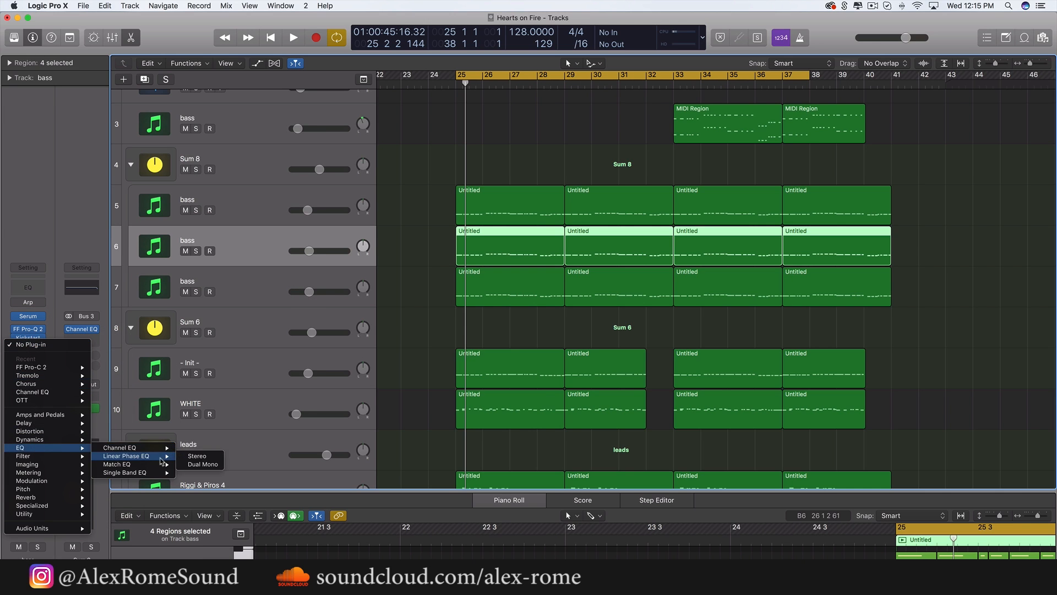
click(188, 450)
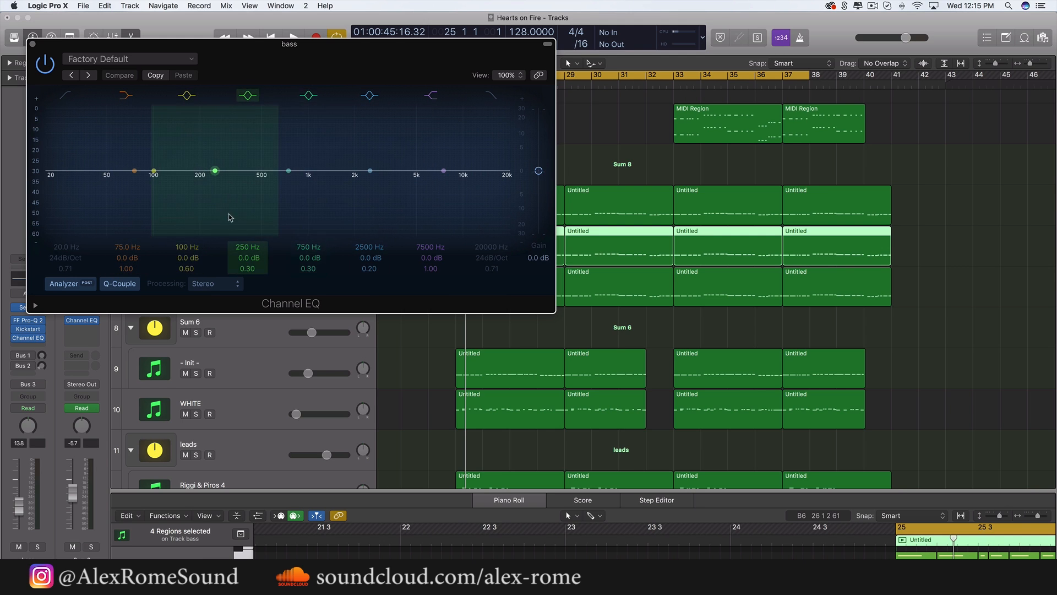
click(34, 44)
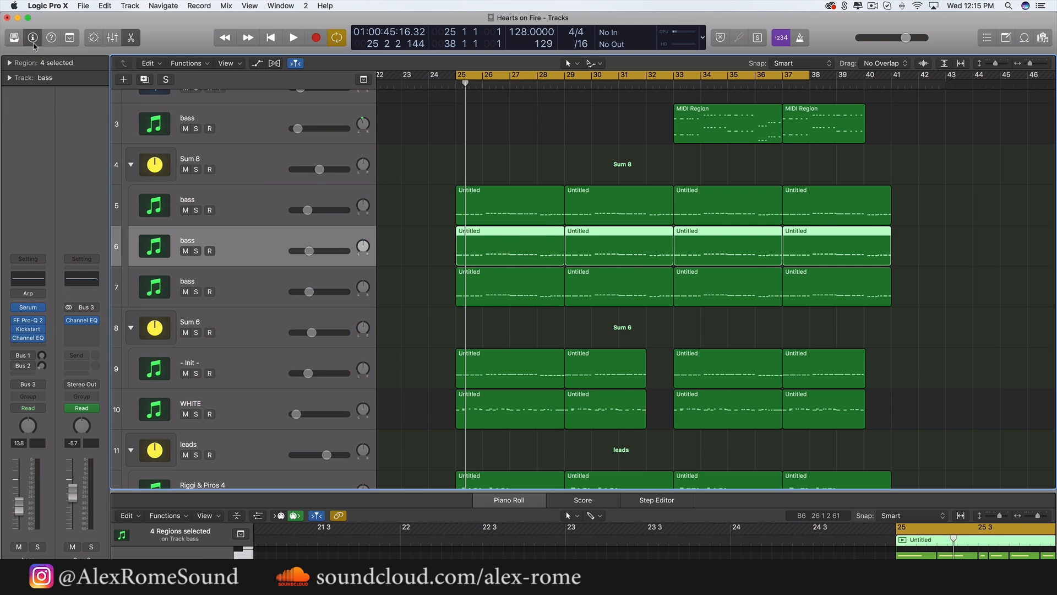
Select and solo the Sum 8 stack, and play all three basses together from bar 25
click(253, 166)
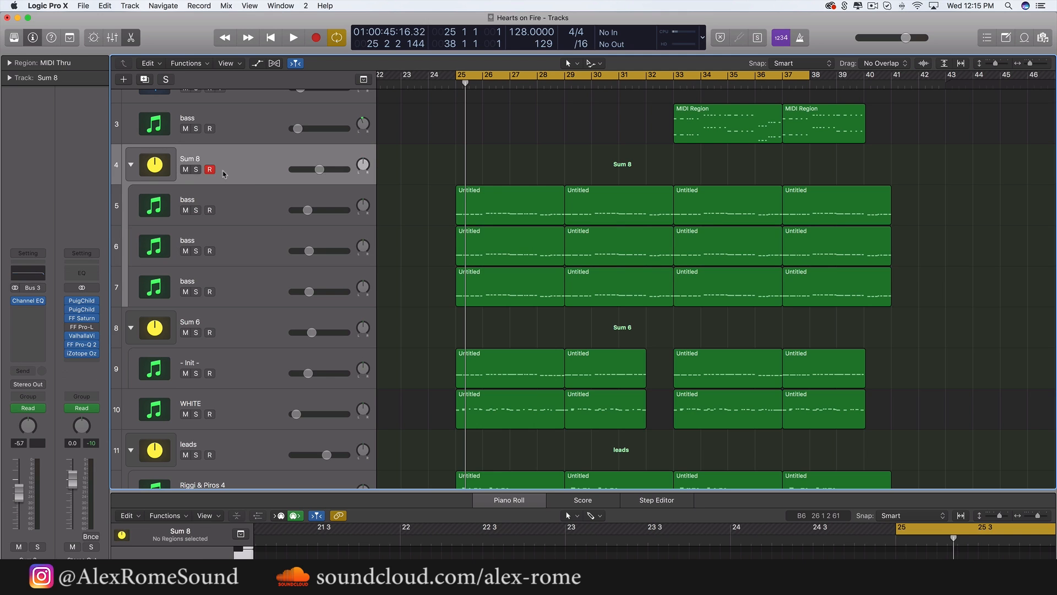
click(195, 169)
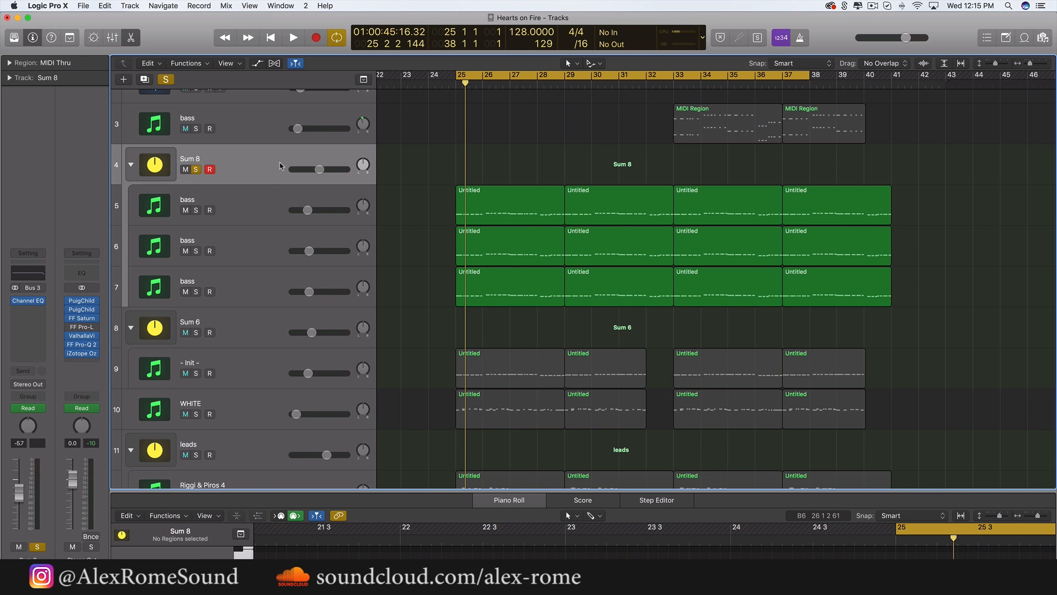
key(space)
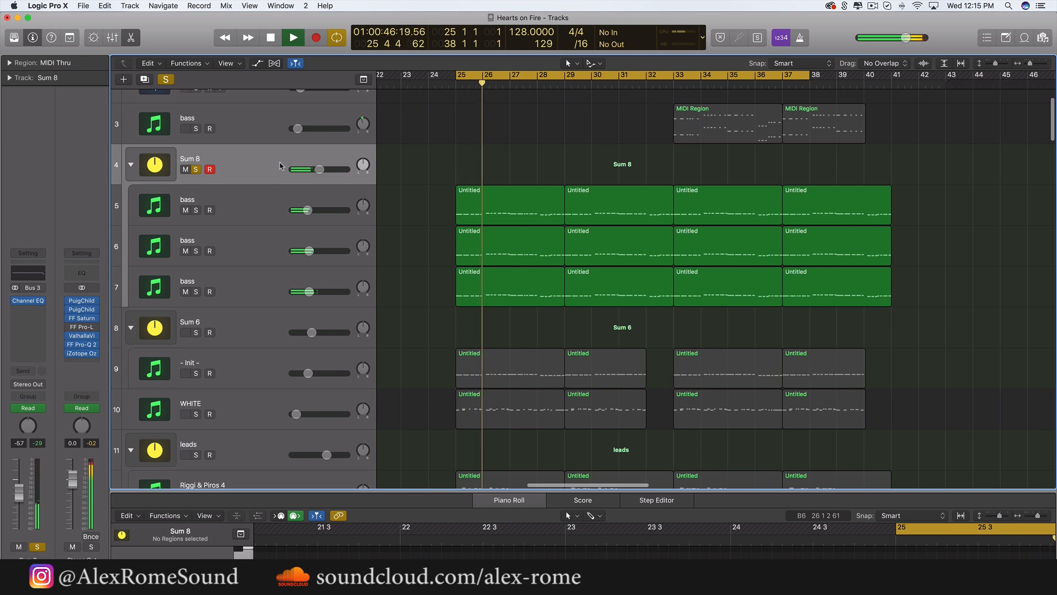
key(space)
Add the - Init - track from Sum 6 to the solo, listen to it with Sum 8, and unsolo - Init -
click(196, 373)
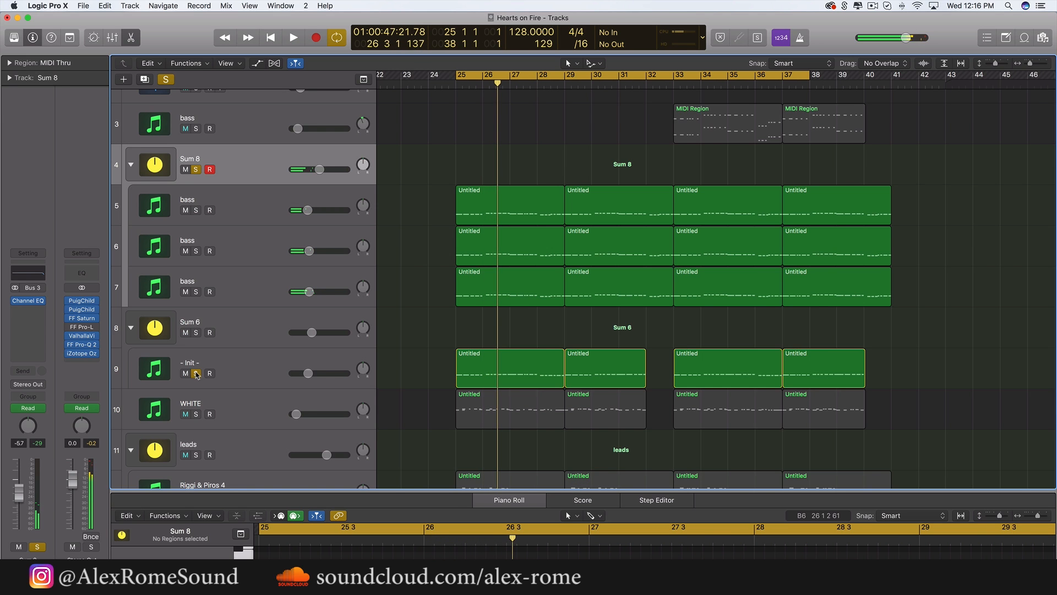
key(space)
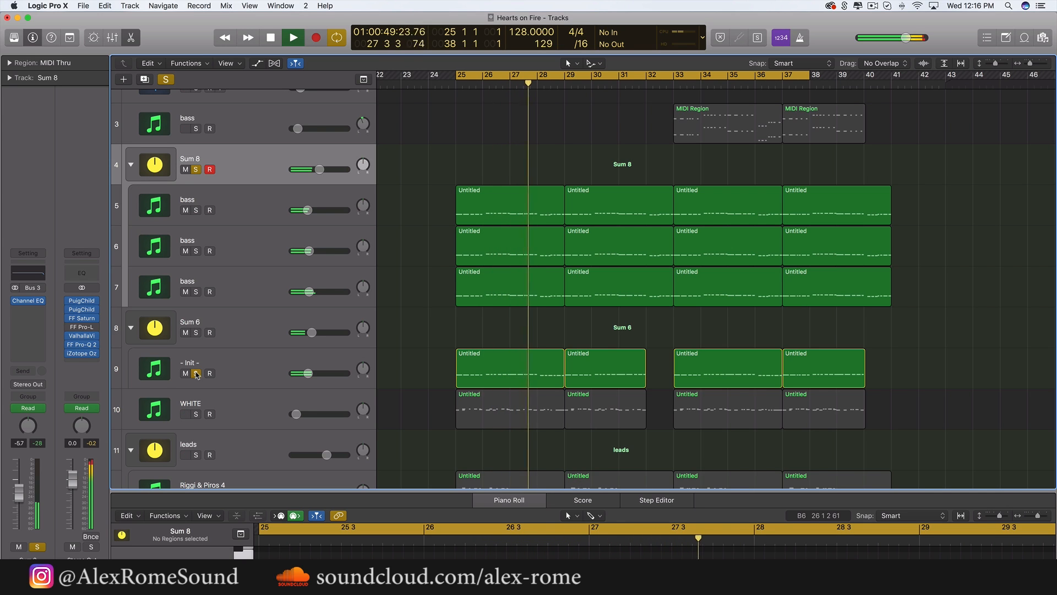
key(space)
click(196, 374)
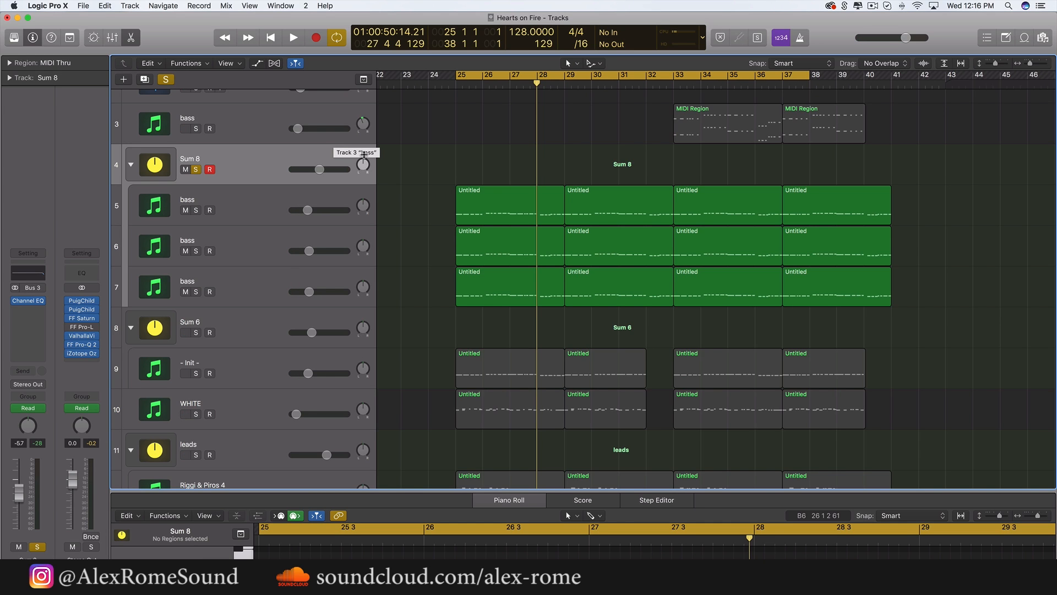
Unsolo the Sum 8 stack and play the full drop from bar 25
click(196, 170)
key(space)
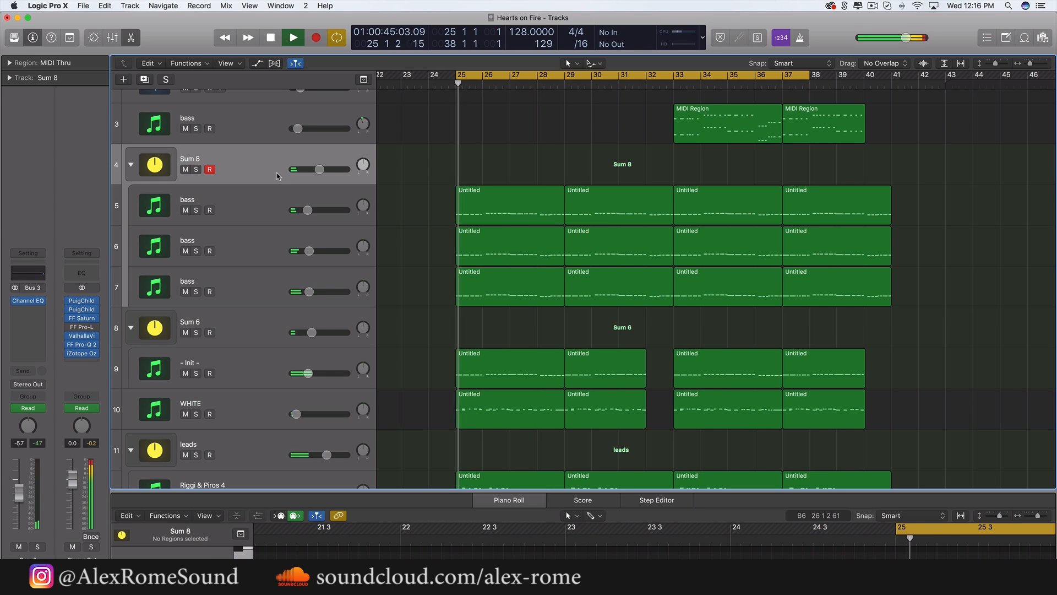
key(space)
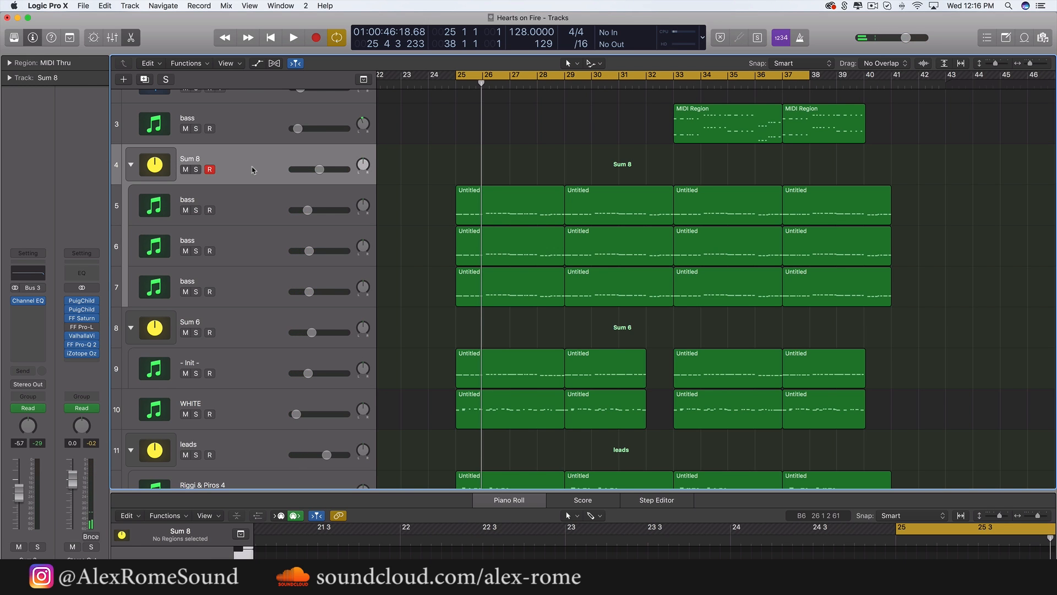
Select and solo the bass on track 5, and listen to it from bar 25
click(241, 202)
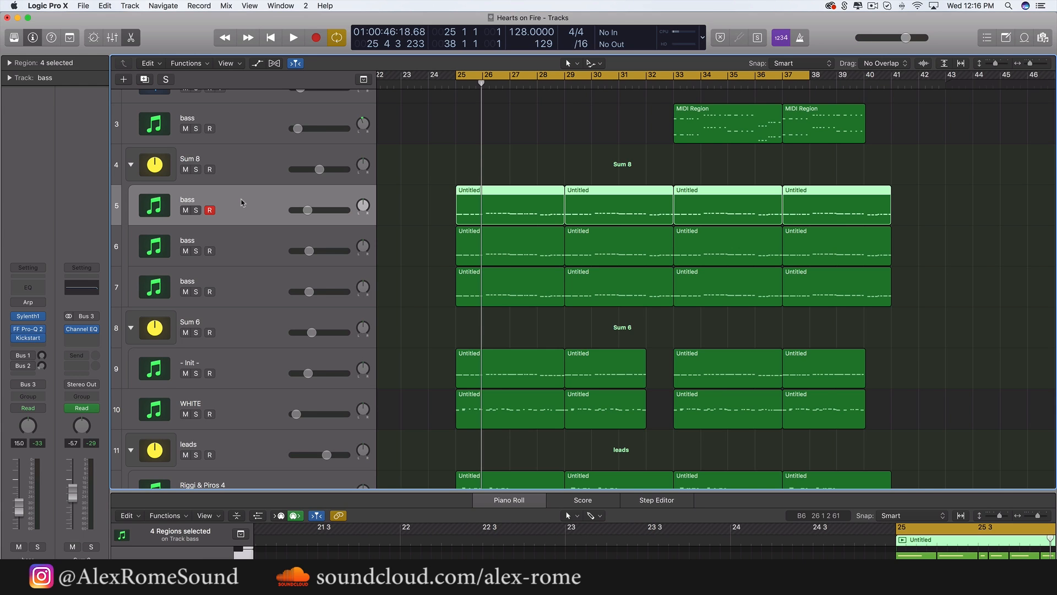
click(196, 209)
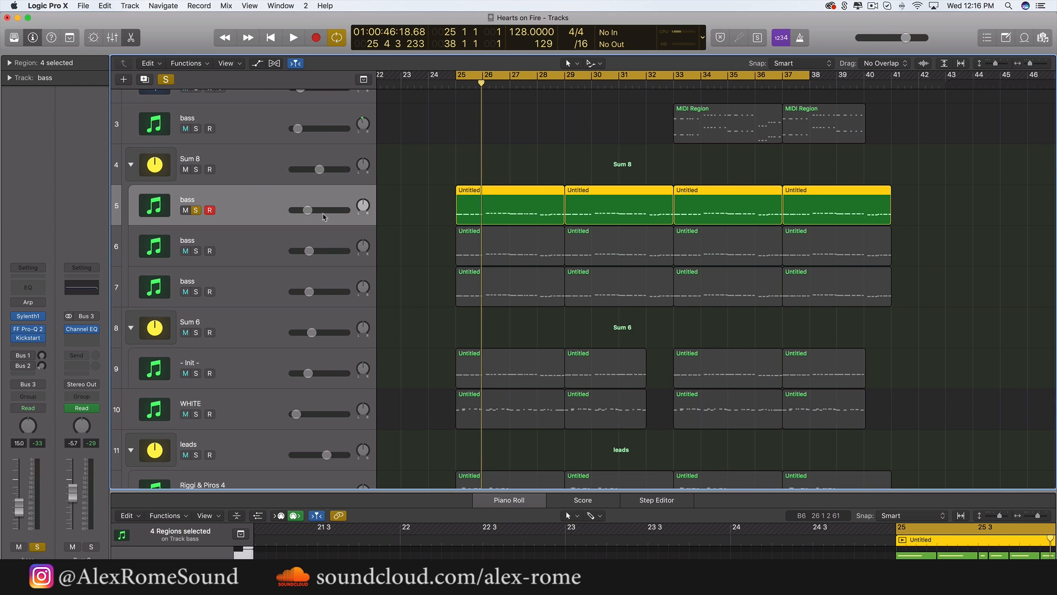
key(space)
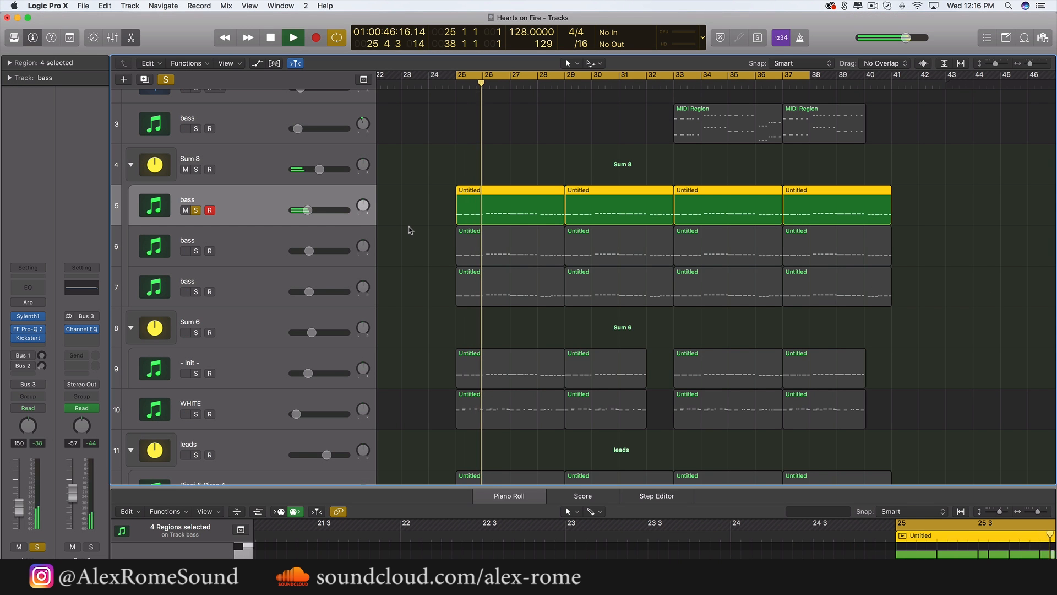
key(space)
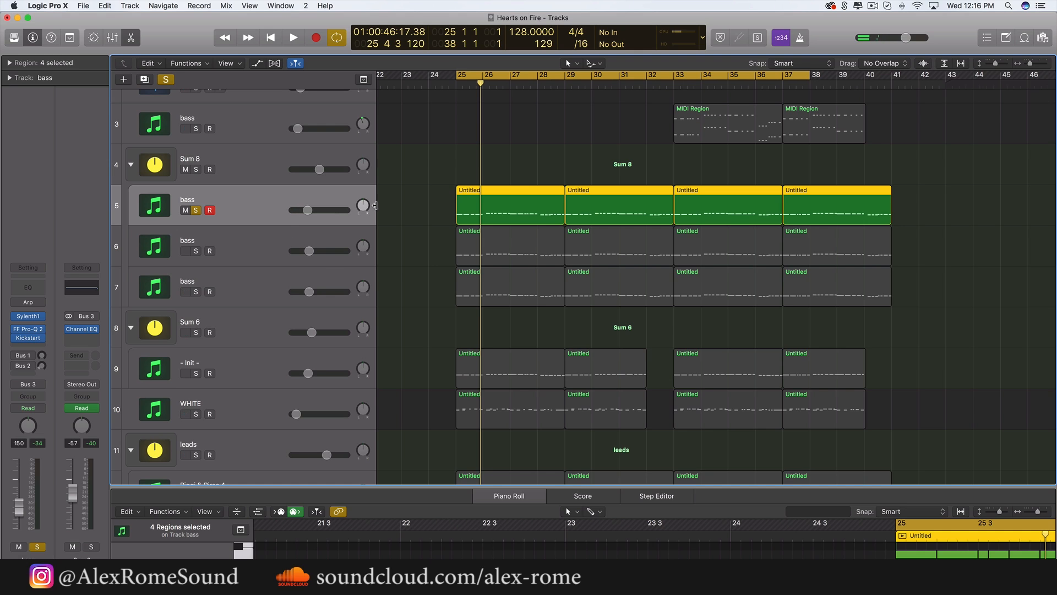
Select the first region of the track 5 bass, enlarge the Piano Roll to examine its notes, and play the region from bar 25
click(496, 198)
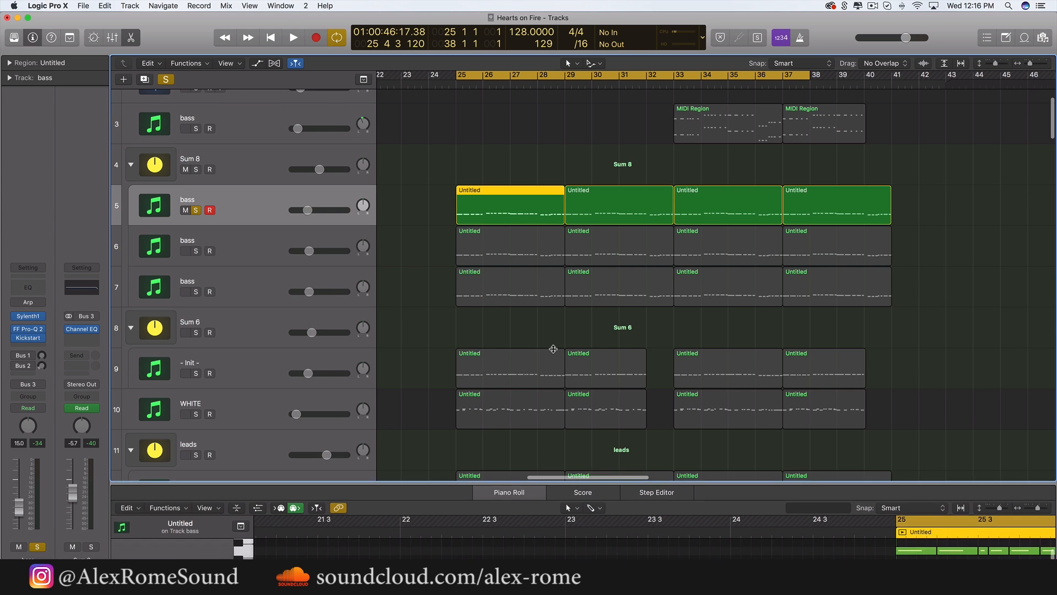
drag(516, 489, 582, 286)
scroll(640, 364, right, 10)
scroll(638, 365, up, 5)
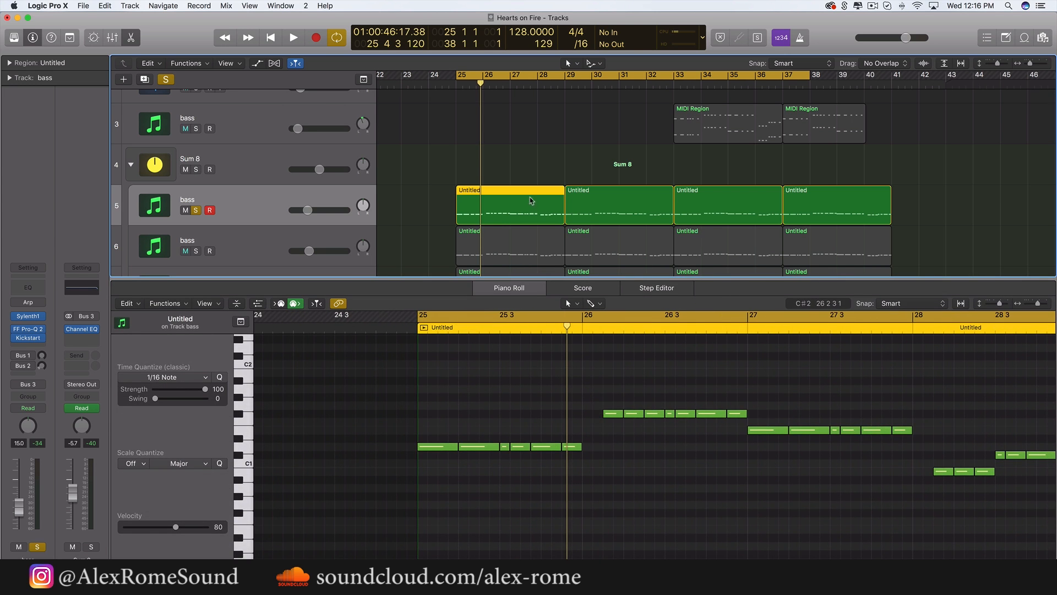
key(space)
scroll(531, 200, down, 2)
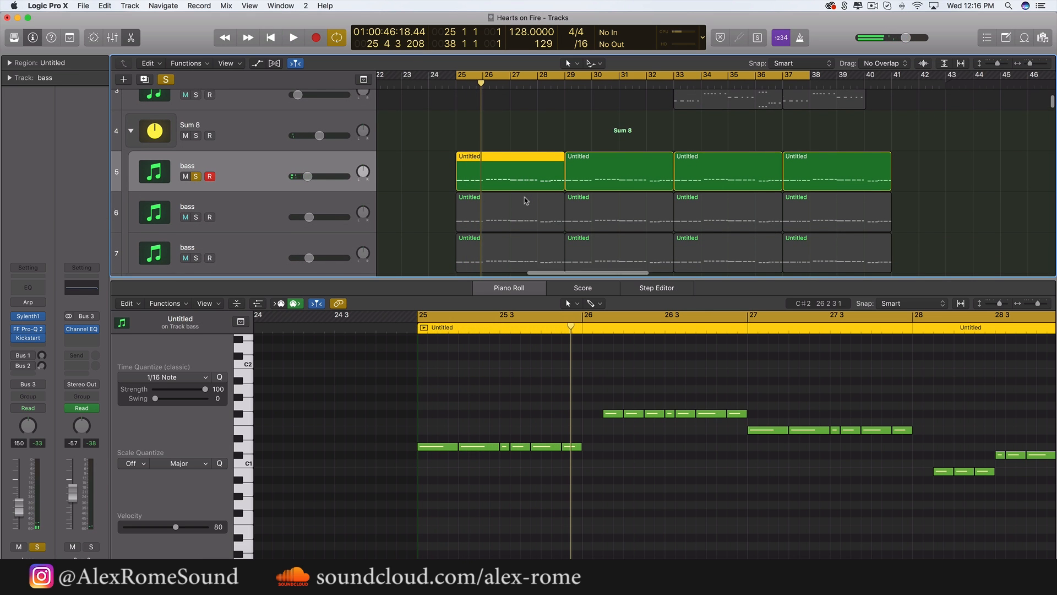
Open the Sylenth1 instrument of the track 5 bass to examine its oscillator and filter settings, and close it
scroll(526, 202, down, 2)
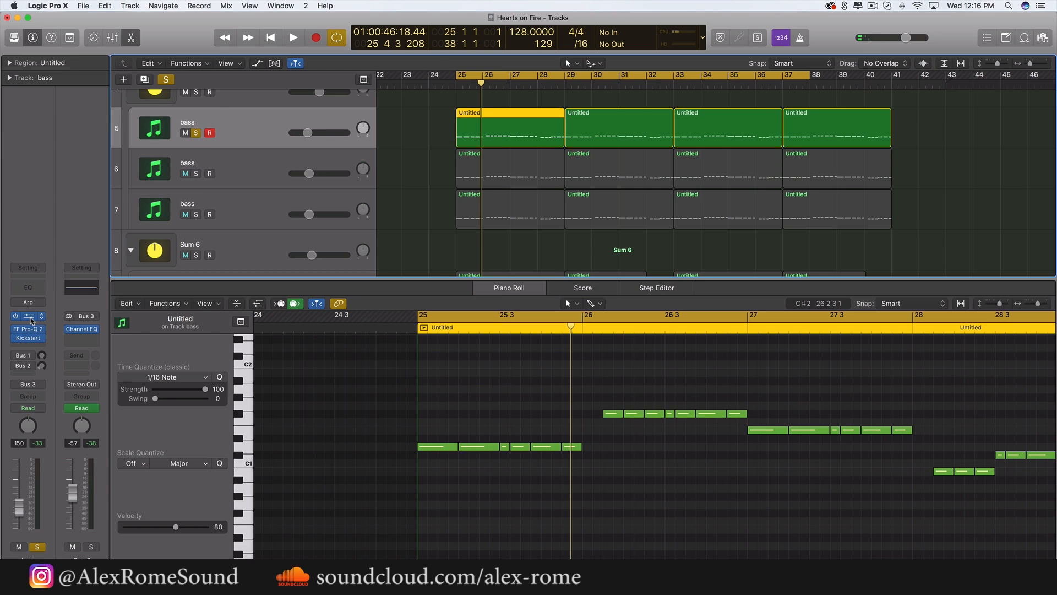
click(31, 319)
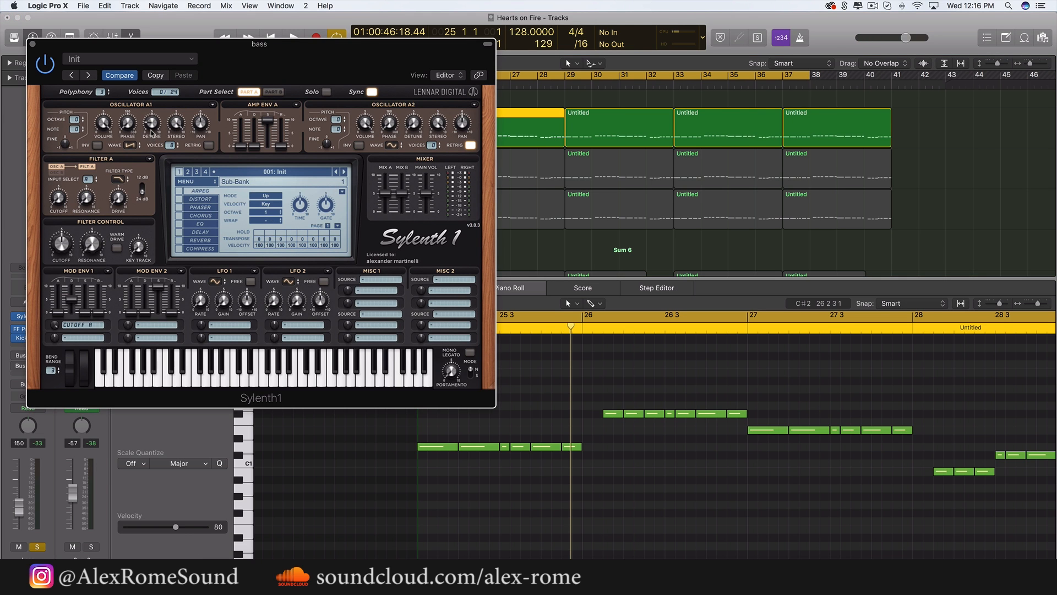
drag(152, 131, 152, 125)
click(32, 43)
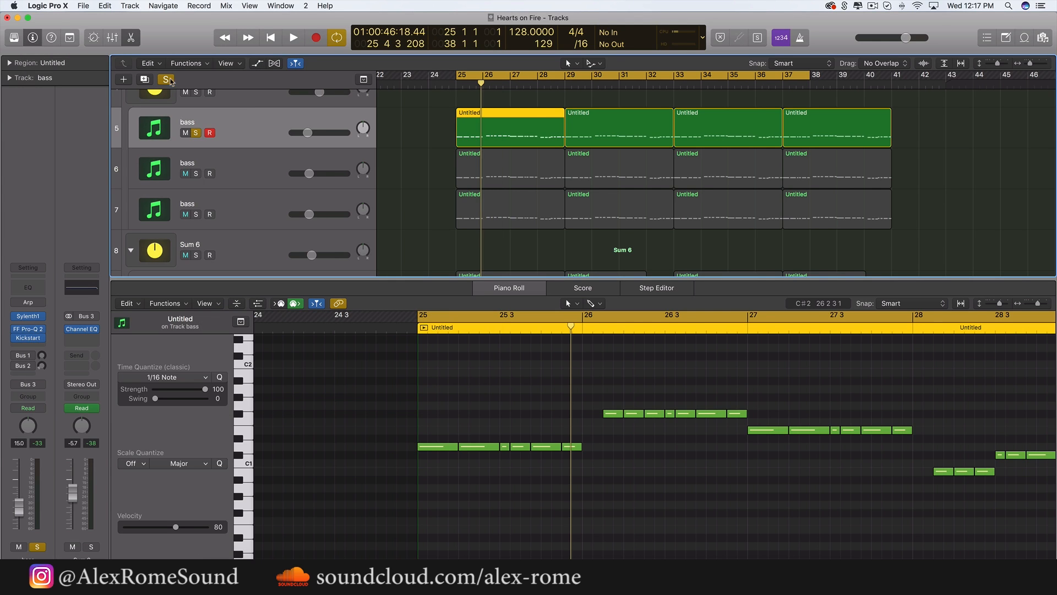
Solo the bass on track 6 instead of track 5, select it, and listen to it from bar 25
click(196, 174)
click(198, 134)
click(255, 177)
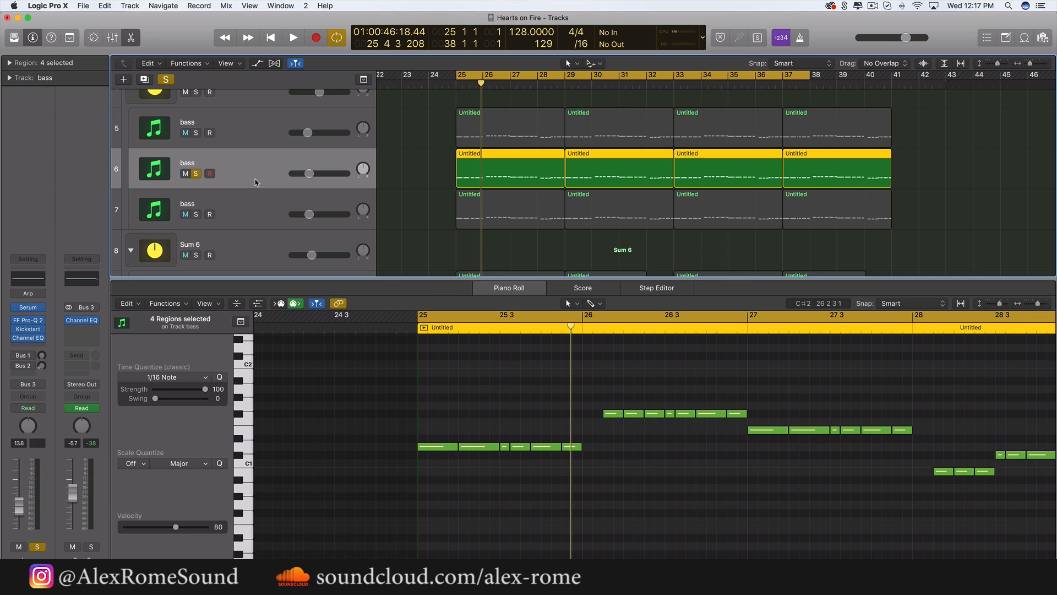
key(space)
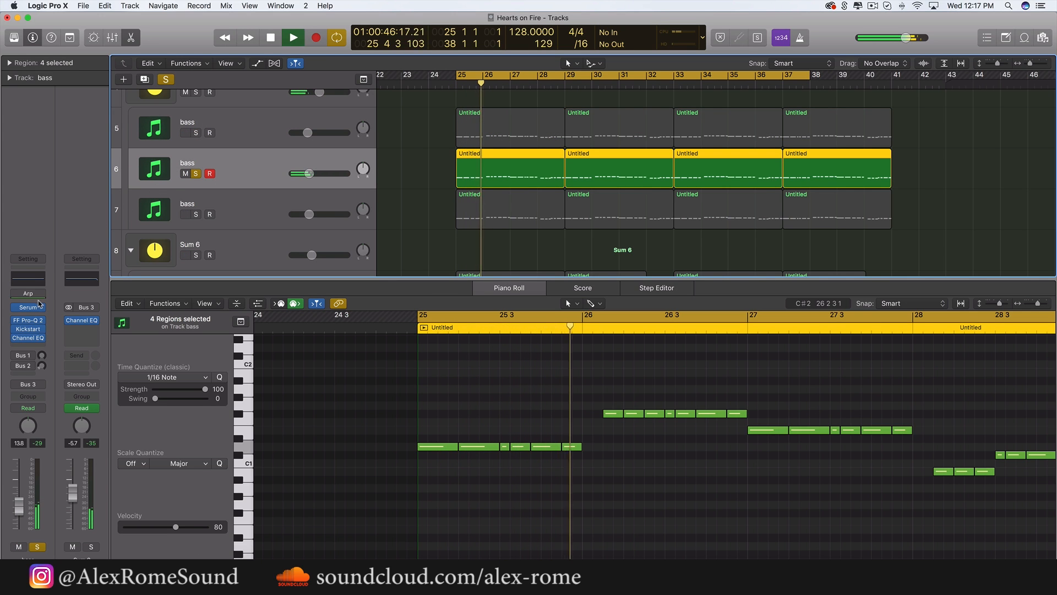
Stop playback and open the track 6 bass's Serum instrument to examine its patch, and close it
key(space)
click(156, 165)
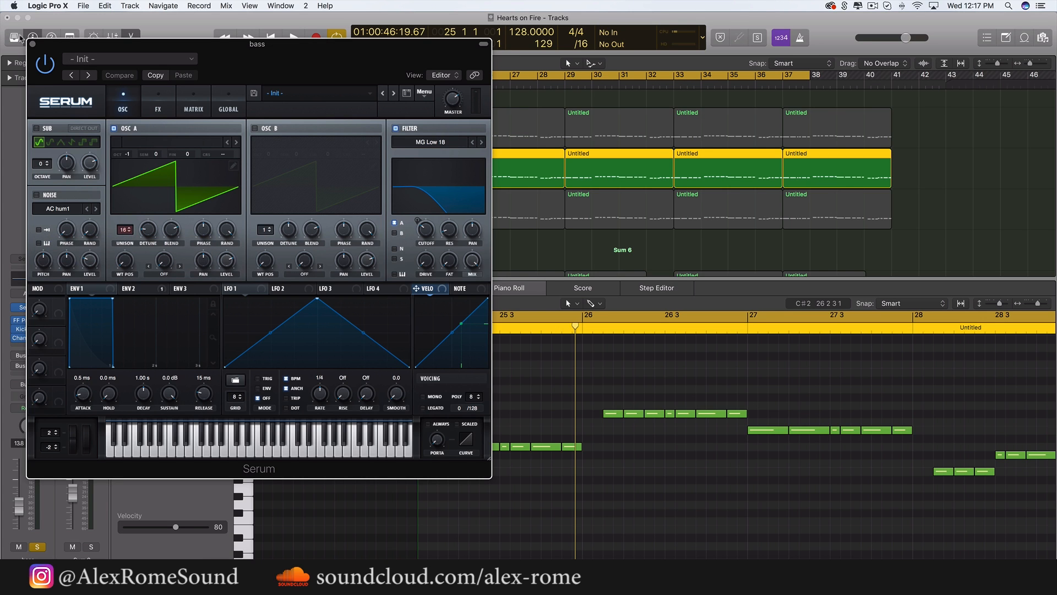
click(34, 44)
Play the track 6 bass, add the track 5 bass to the solo to hear them together, and unsolo both
key(space)
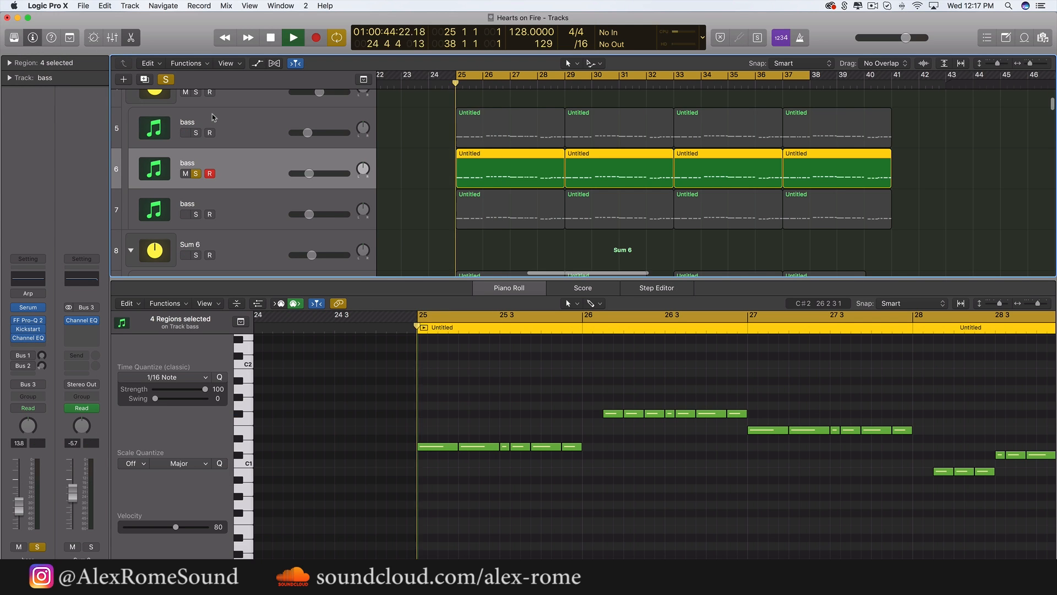
click(195, 132)
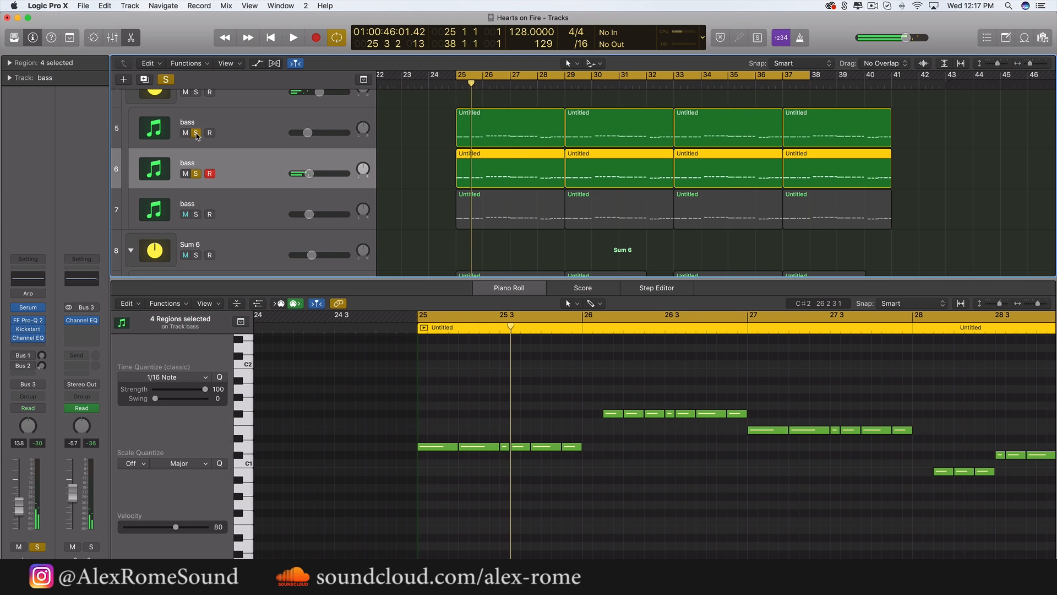
click(237, 127)
key(space)
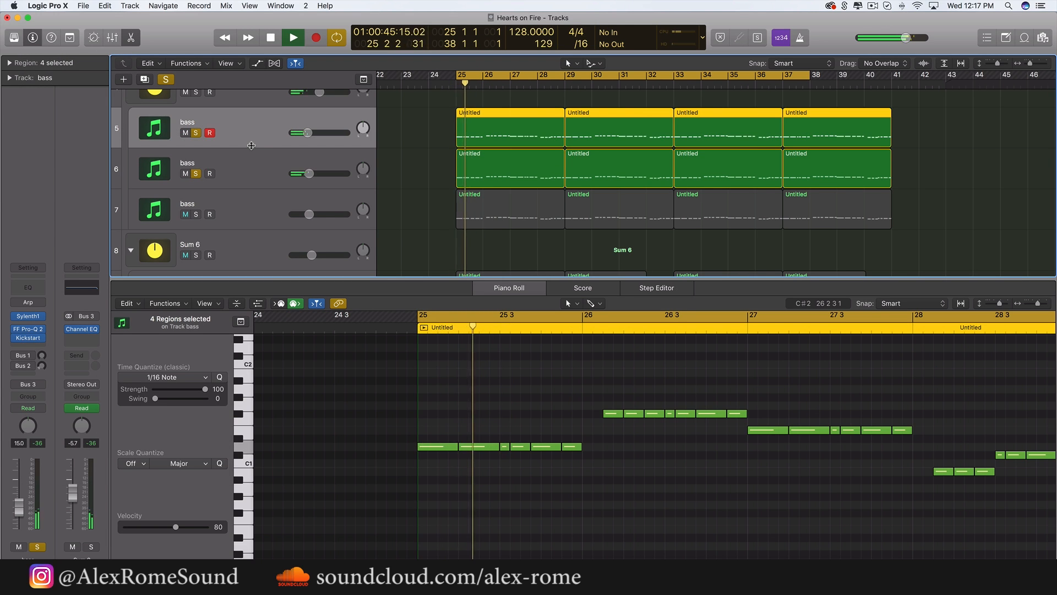
click(197, 133)
click(197, 174)
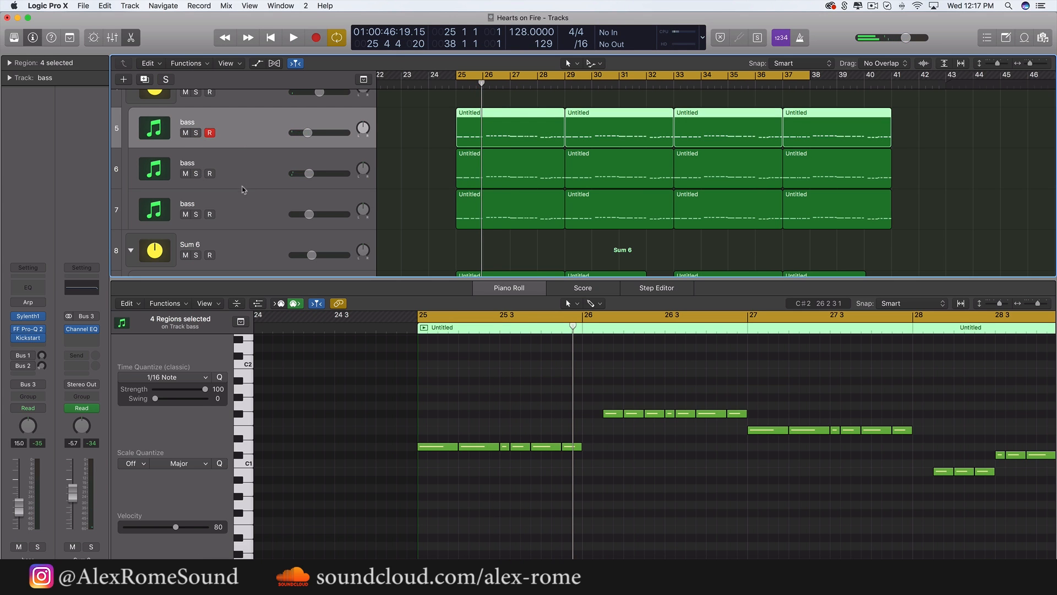
Select and solo the bass on track 7, listen to it, and select its six notes in bar 25 in the Piano Roll
click(232, 202)
click(197, 215)
key(space)
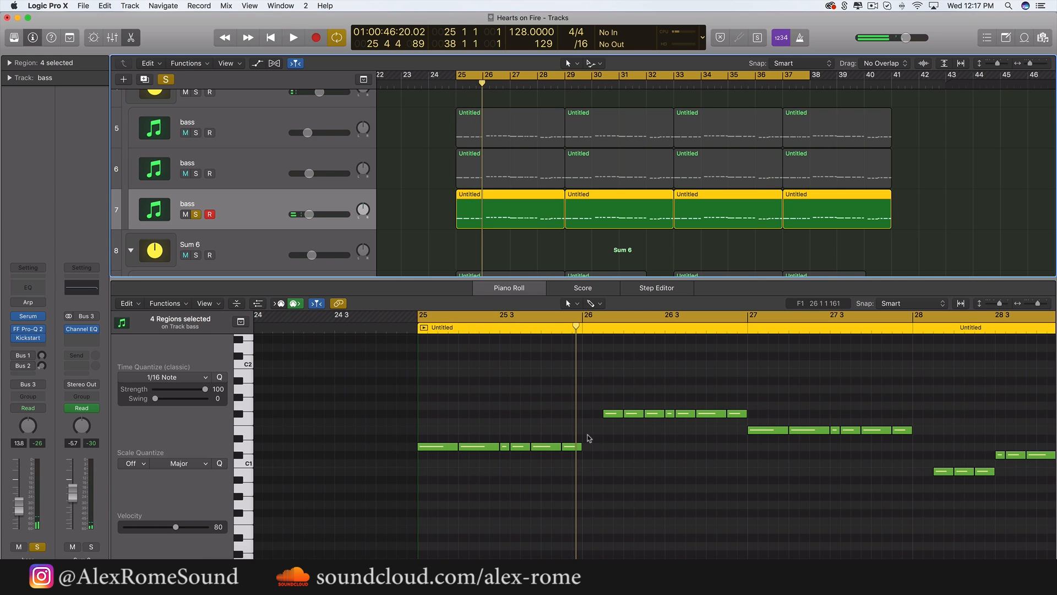
drag(631, 486, 447, 428)
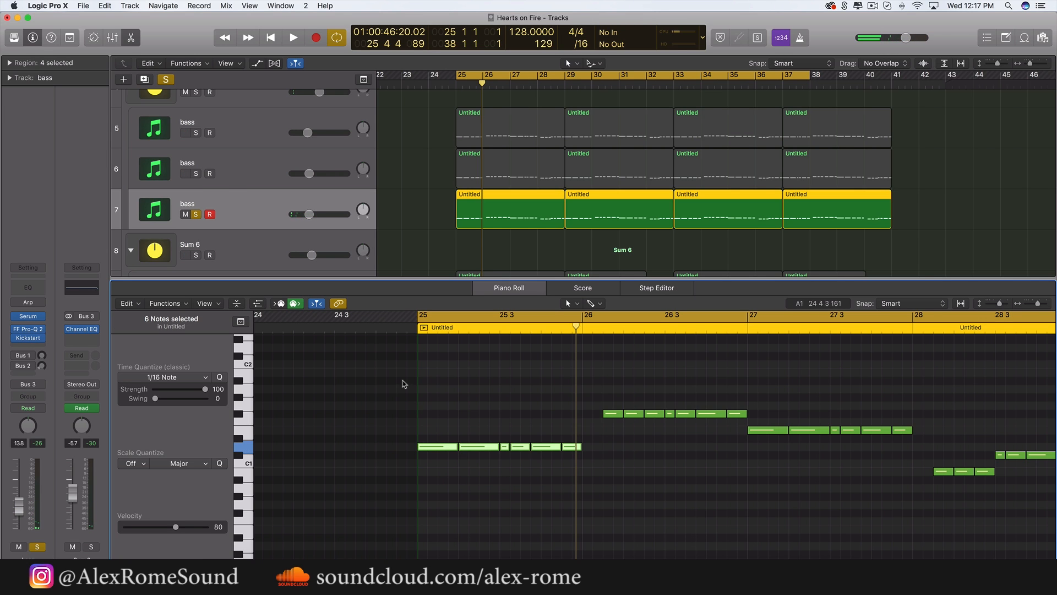
Add the track 5 bass to the solo, compare it with and without the track 7 bass, and clear the solo
click(197, 134)
key(space)
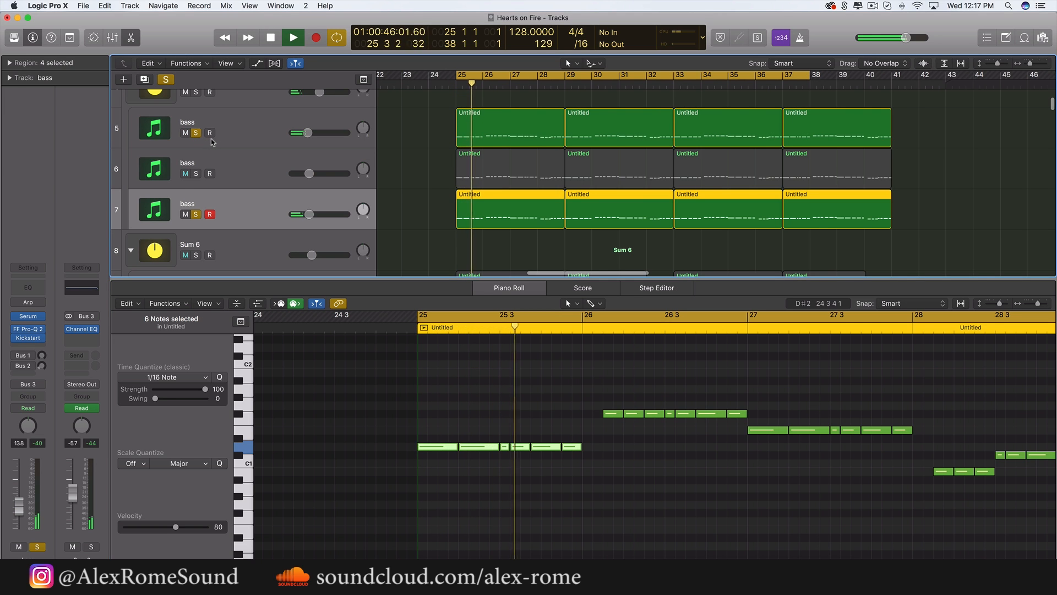
key(space)
click(196, 214)
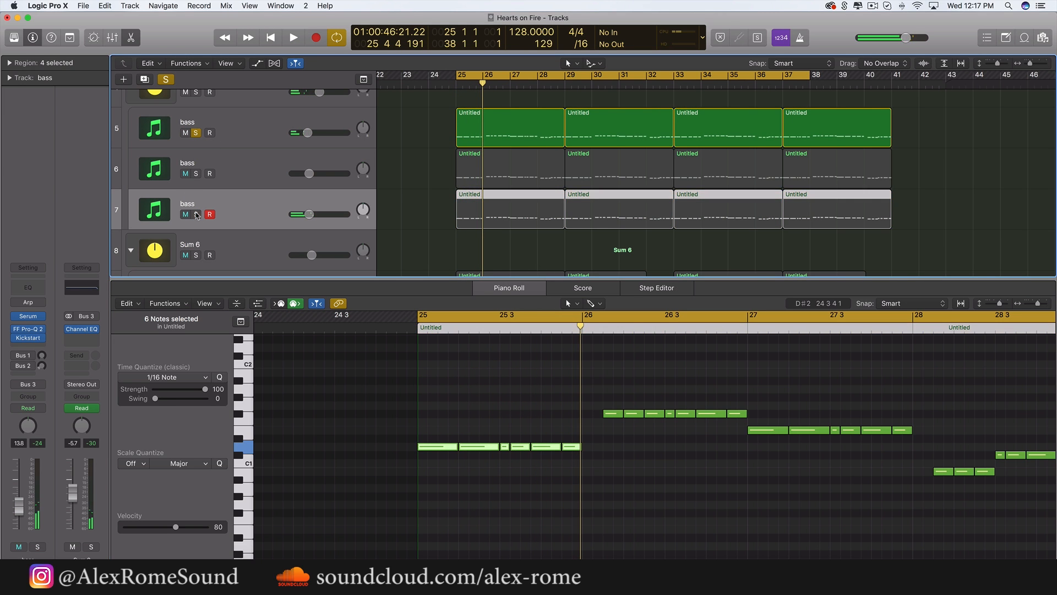
key(space)
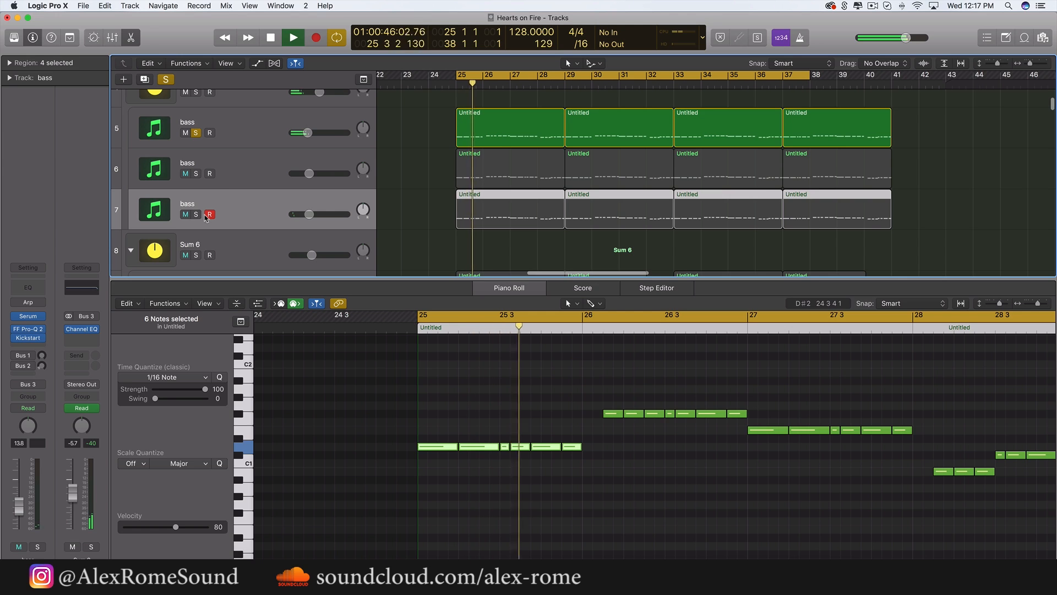
key(space)
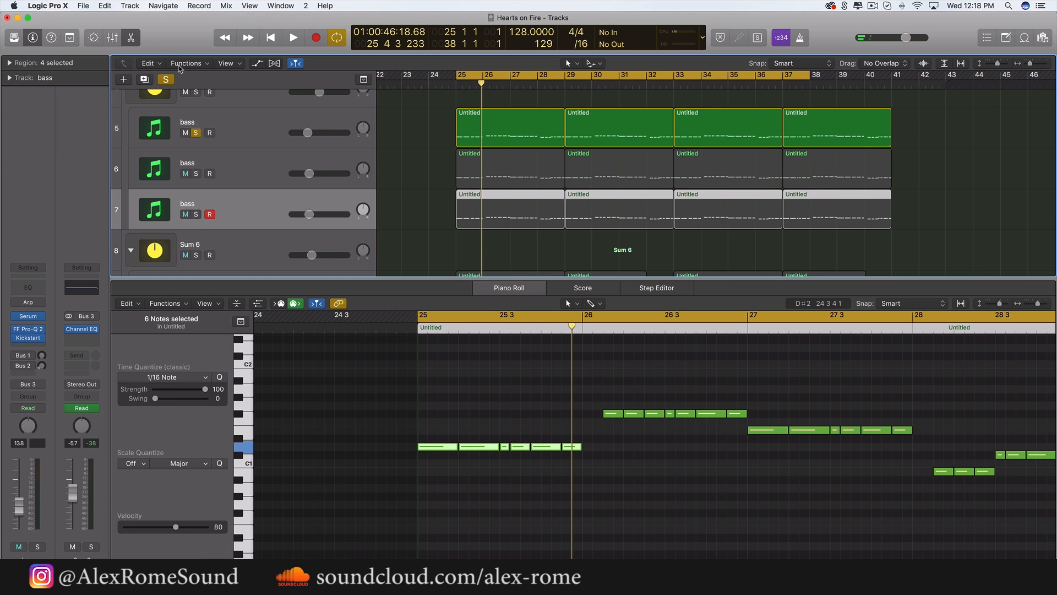
click(196, 132)
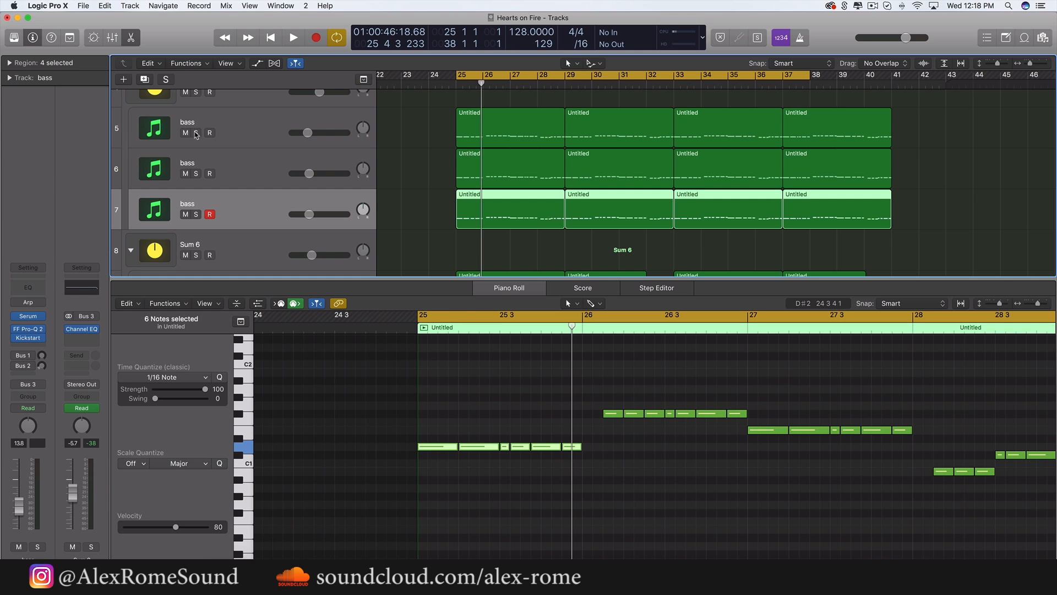
Collapse the Piano Roll and select the first regions of the three basses in the Sum 8 stack
drag(524, 279, 523, 556)
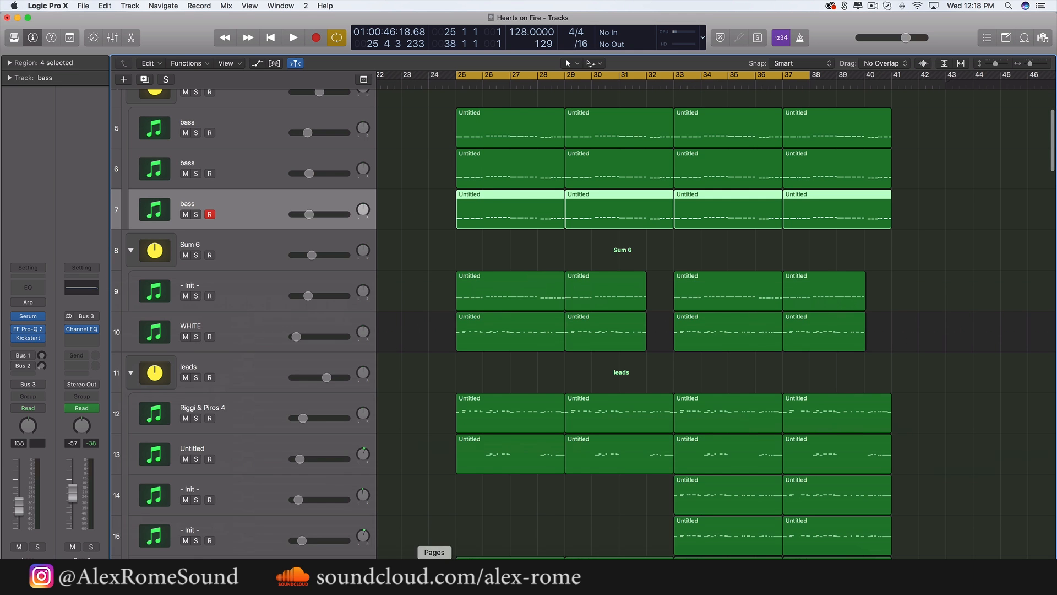
click(909, 350)
scroll(909, 349, up, 3)
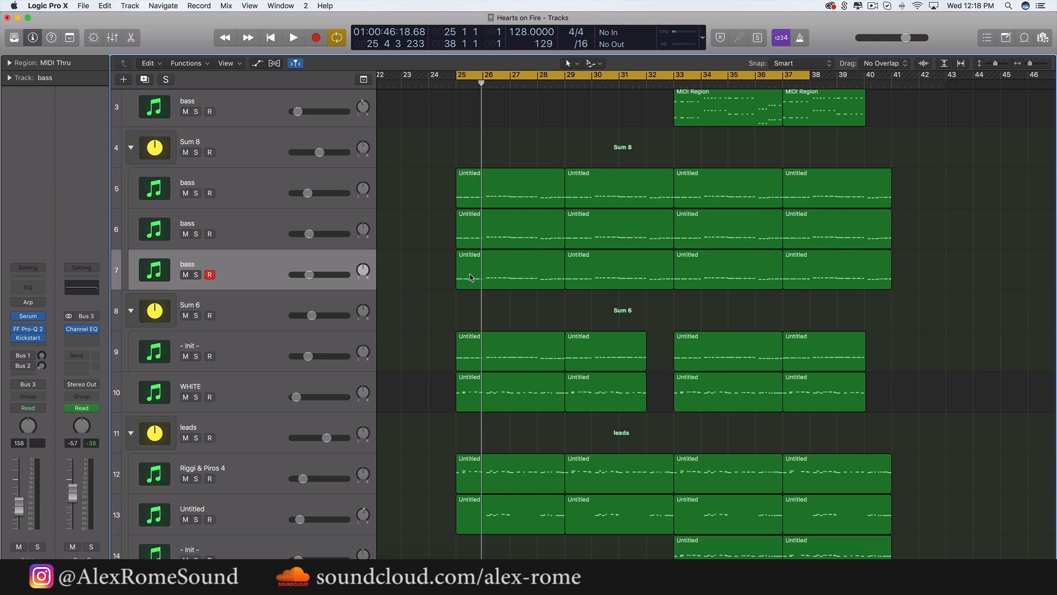
drag(433, 172, 510, 283)
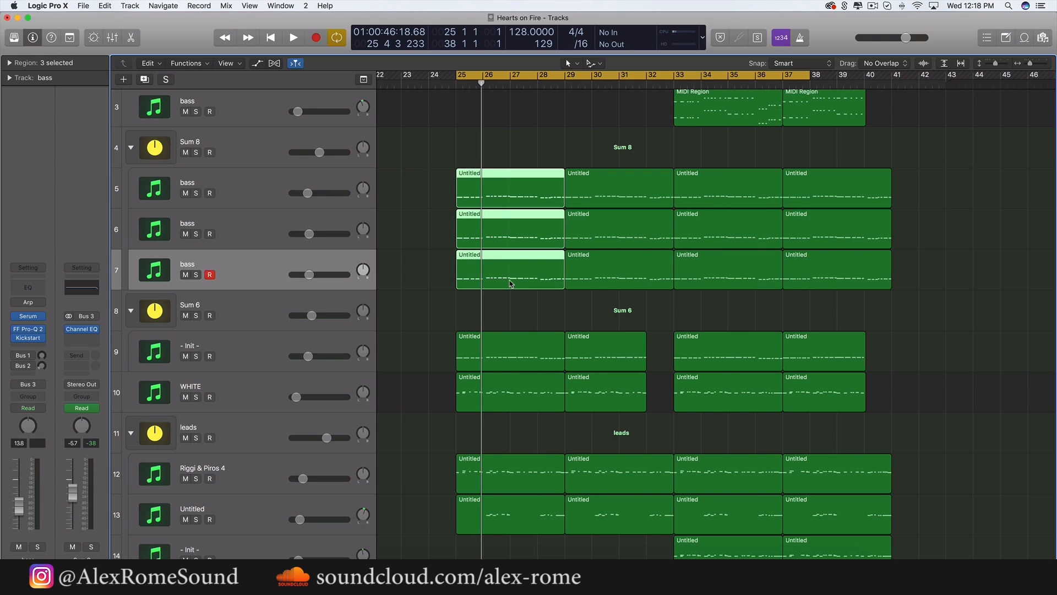
Solo the Sum 8 stack and listen to it from bar 25, alone and with the - Init - track from Sum 6, and unsolo - Init -
click(196, 152)
click(263, 151)
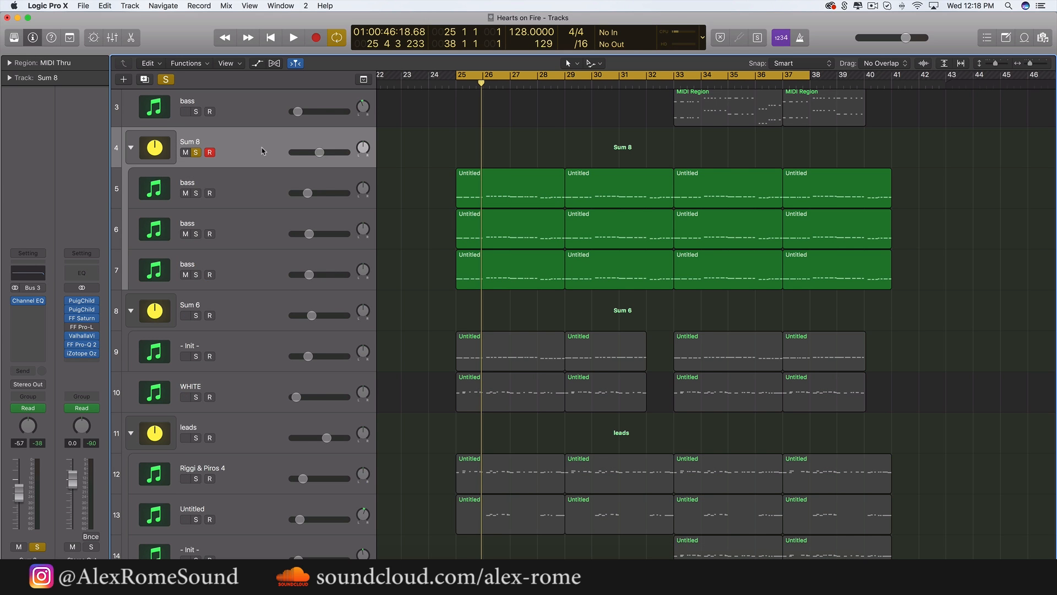
key(space)
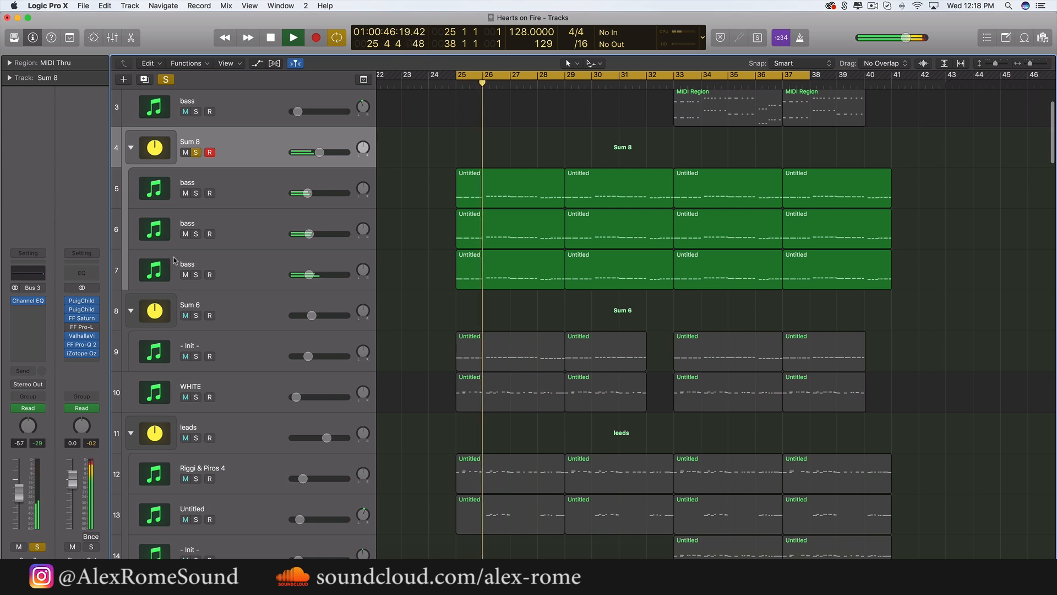
click(196, 356)
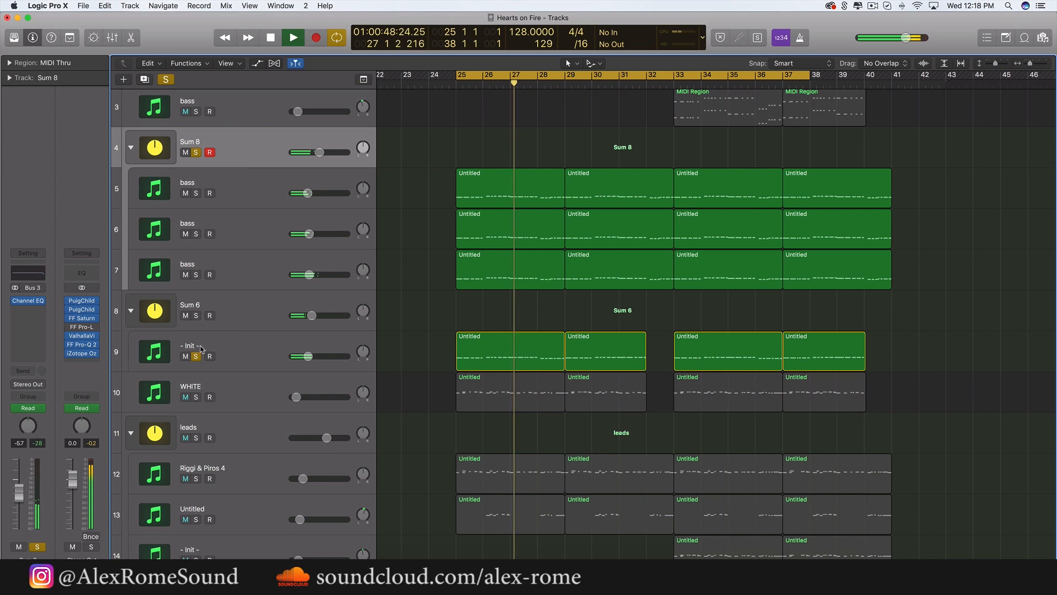
key(space)
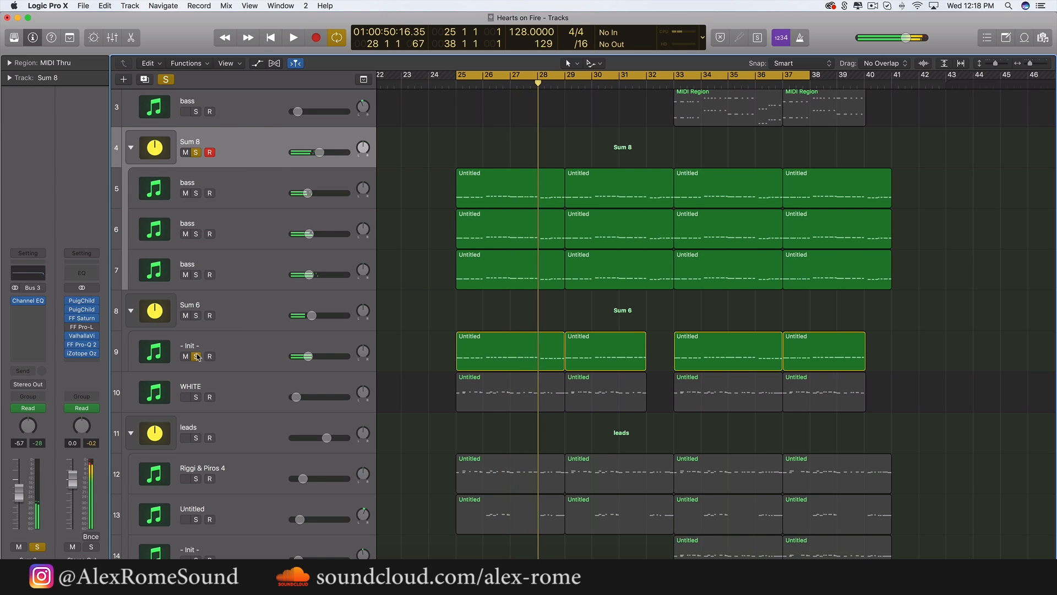
click(197, 356)
Select the track 6 bass and open its FF Pro-Q 2 to examine the low-cut EQ curve, and close it
click(255, 189)
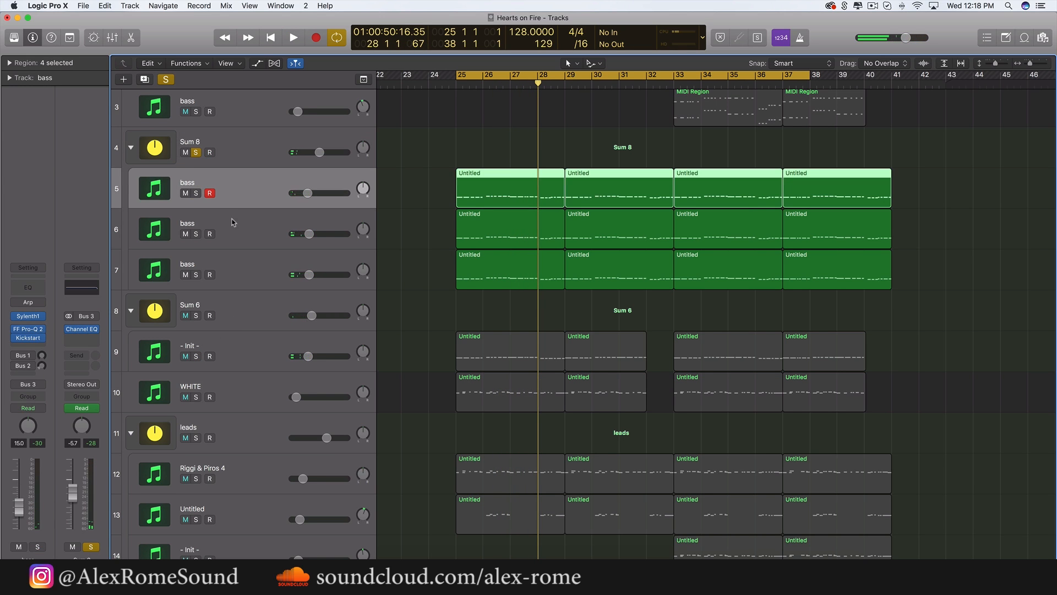
click(232, 240)
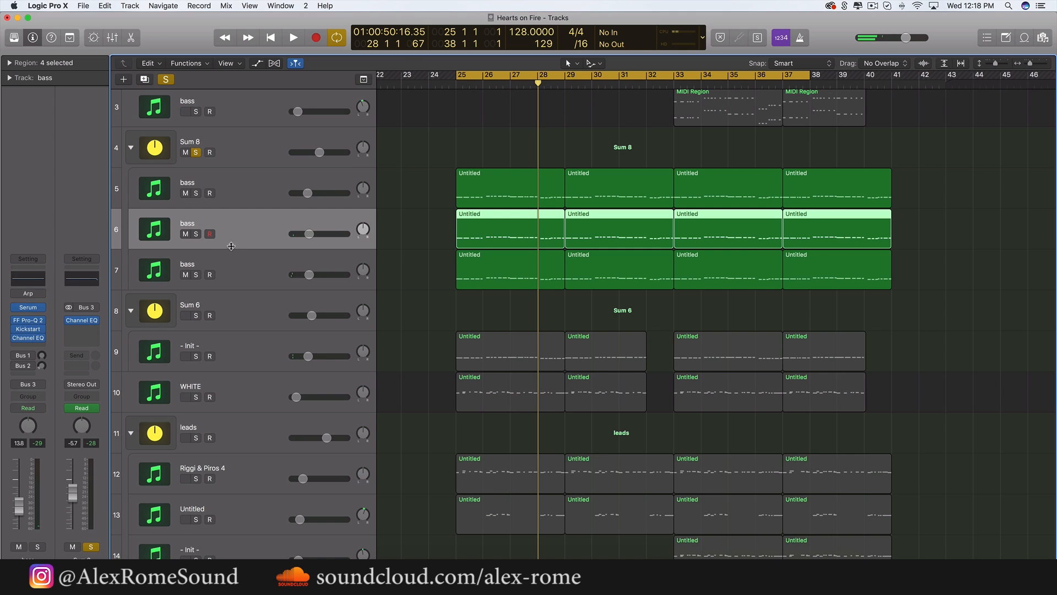
click(29, 320)
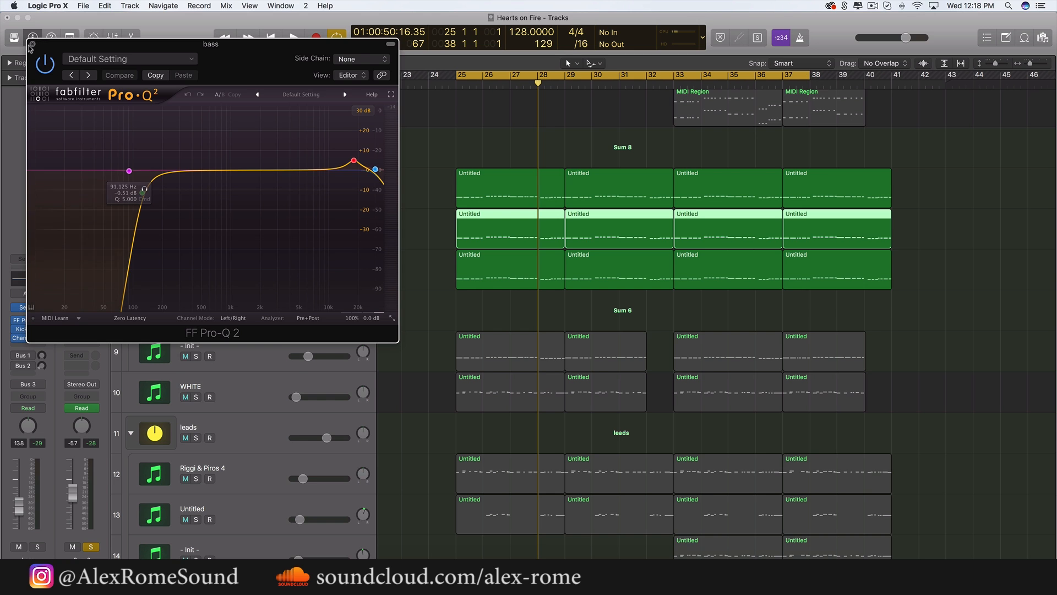
click(31, 44)
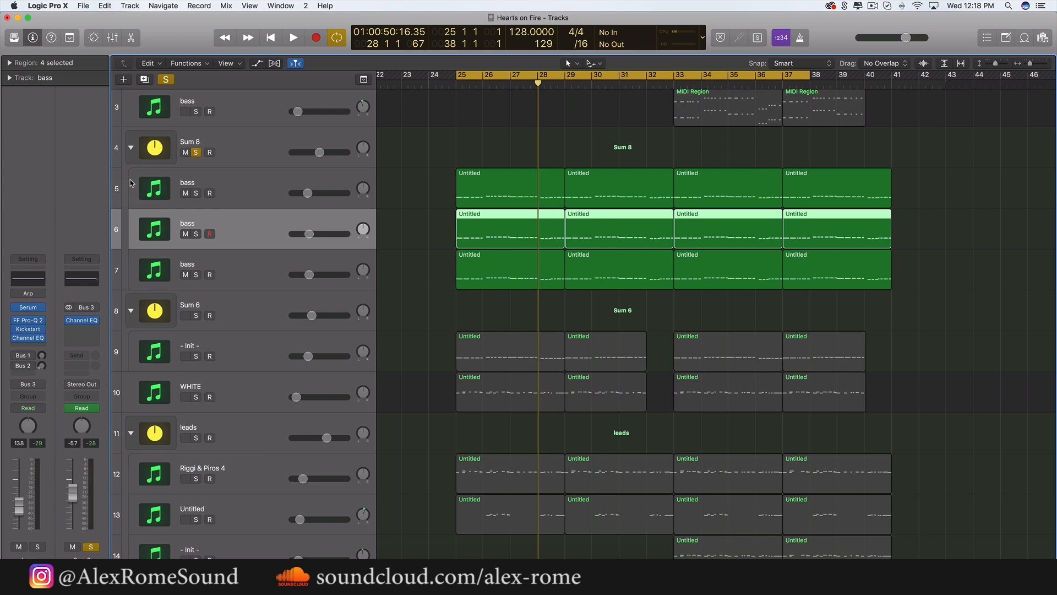
Solo the Sum 8 and leads stacks together with the - Init - track from Sum 6, and play the combination
click(195, 153)
scroll(306, 232, up, 3)
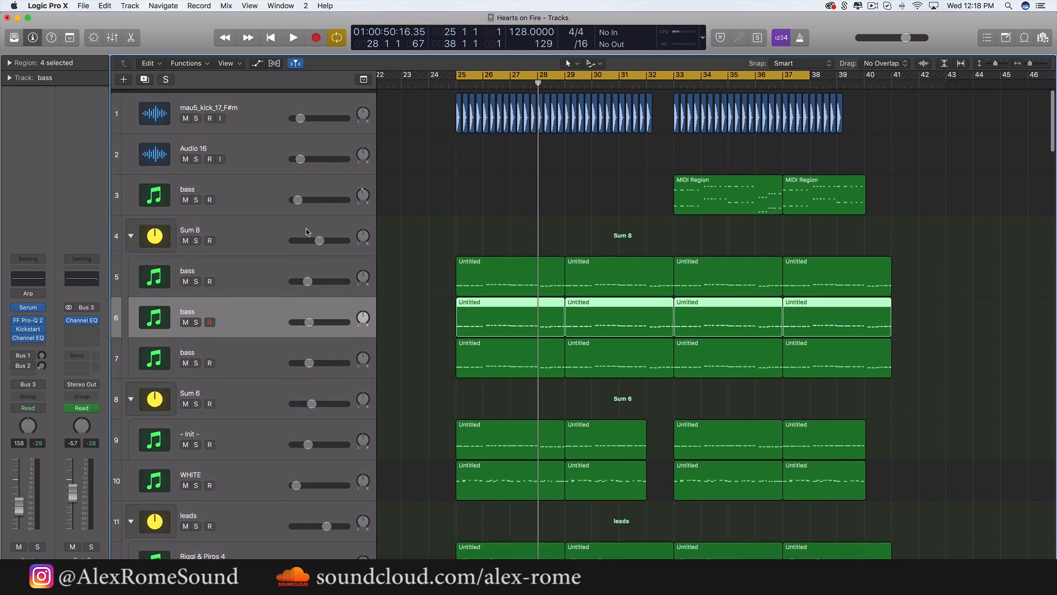
click(196, 238)
scroll(337, 349, down, 8)
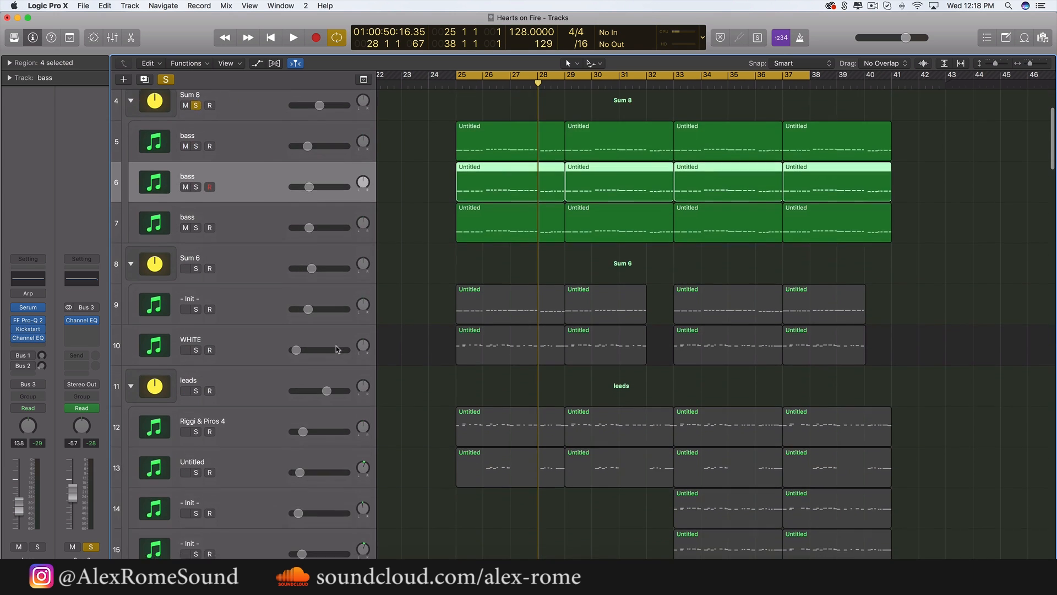
scroll(338, 349, down, 2)
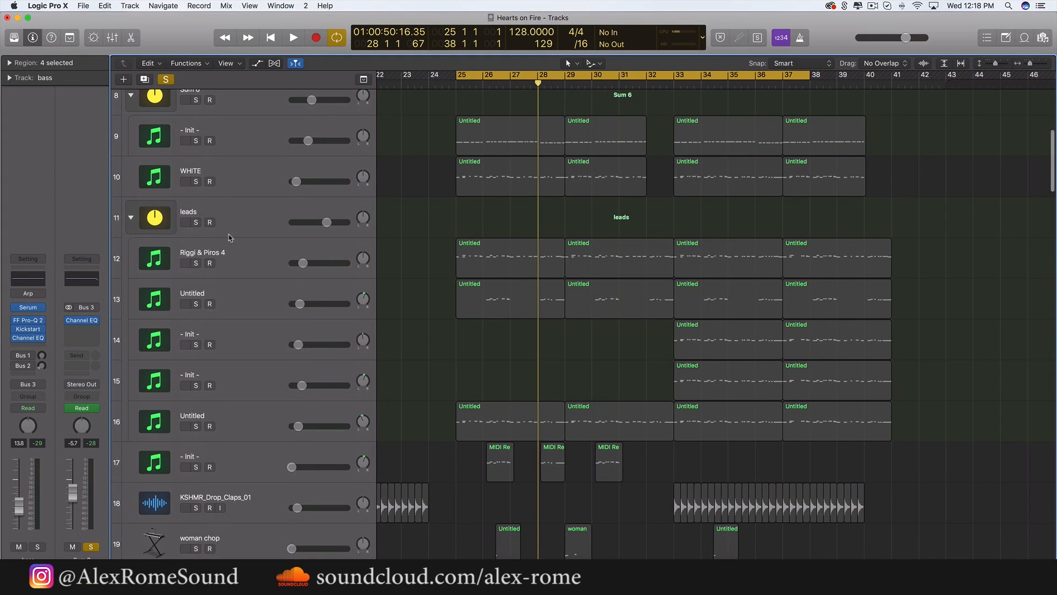
click(196, 222)
scroll(292, 297, up, 6)
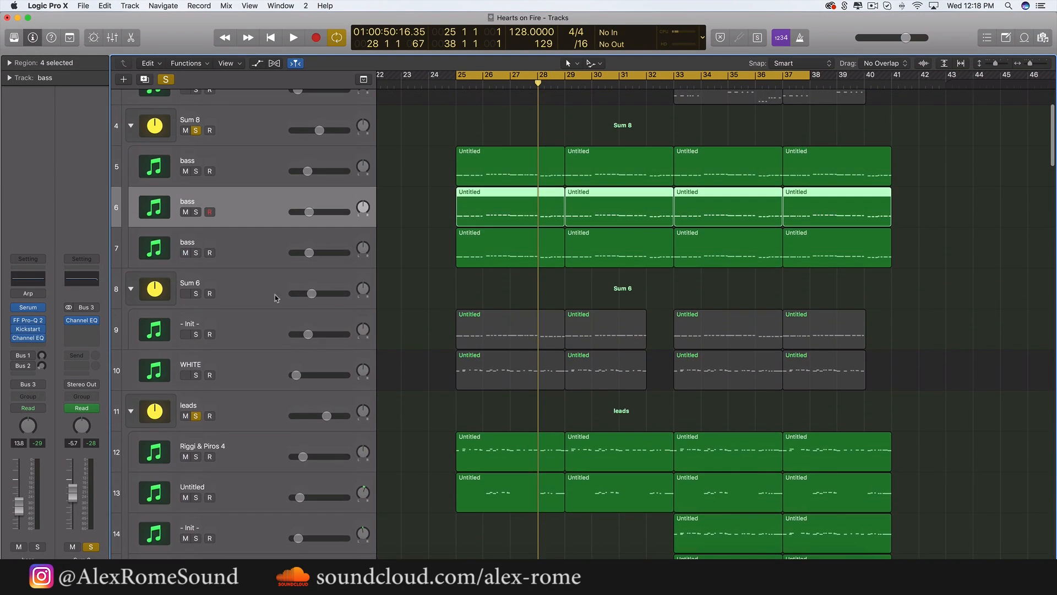
click(196, 335)
key(space)
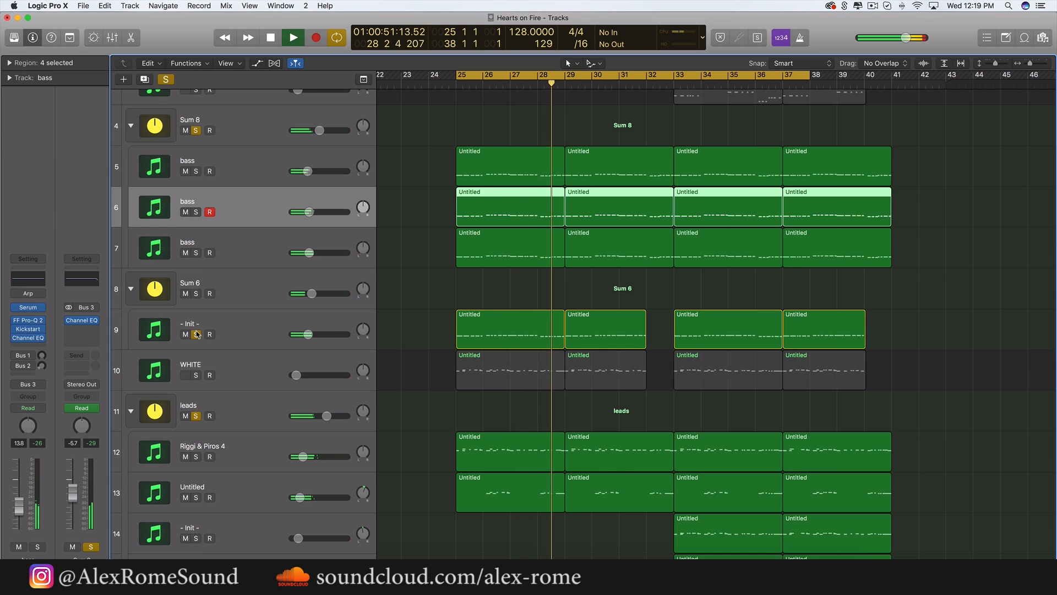
Stop playback and unsolo the Sum 8 stack and the - Init - track, keeping only the leads stack soloed
key(space)
click(197, 131)
scroll(273, 329, down, 5)
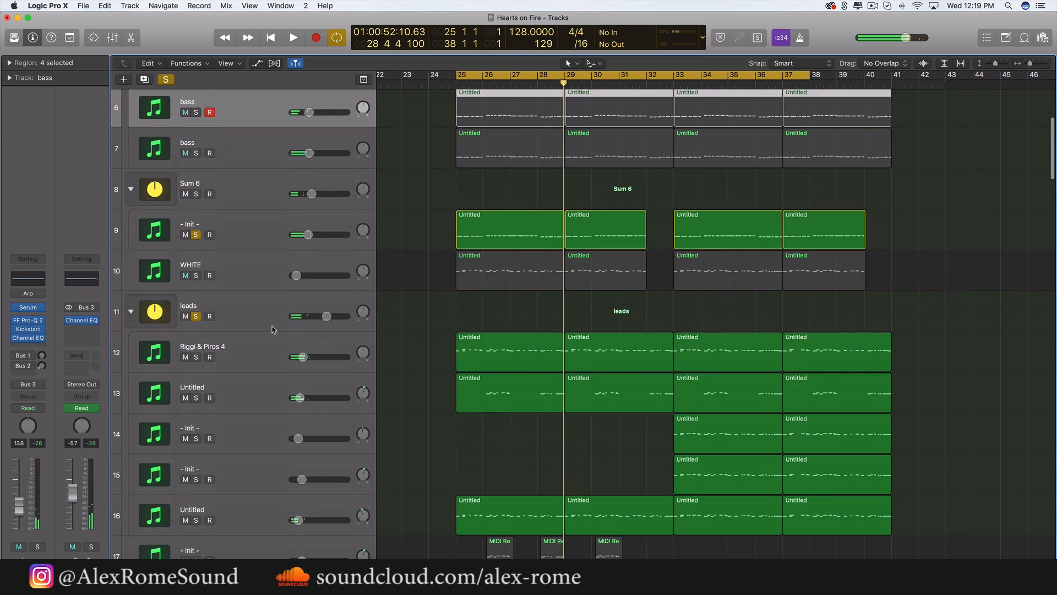
scroll(274, 330, down, 1)
click(196, 220)
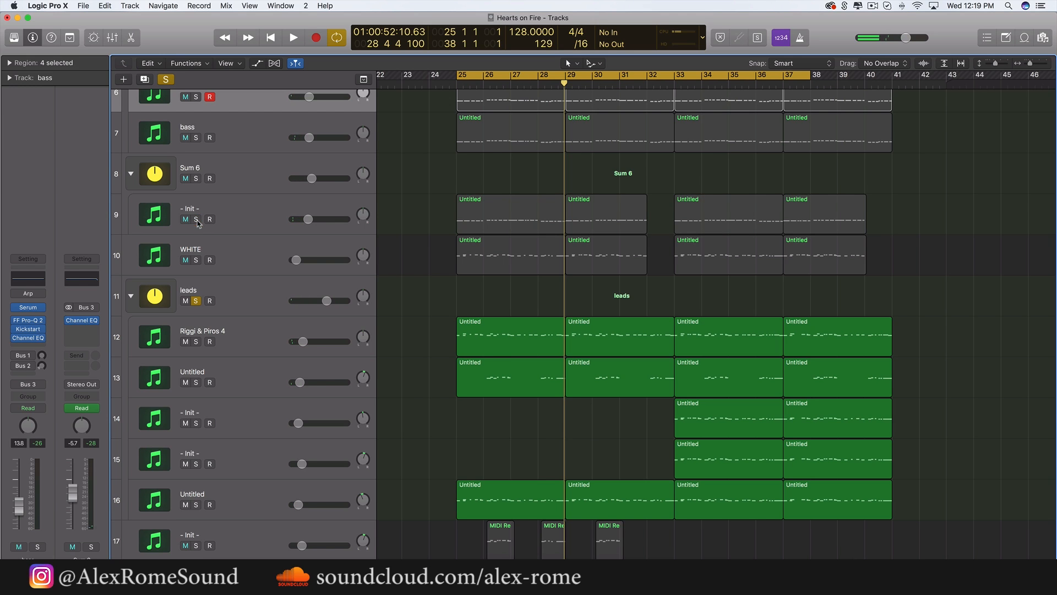
Unsolo the leads stack and briefly solo the Sum 9 clap stack
click(195, 301)
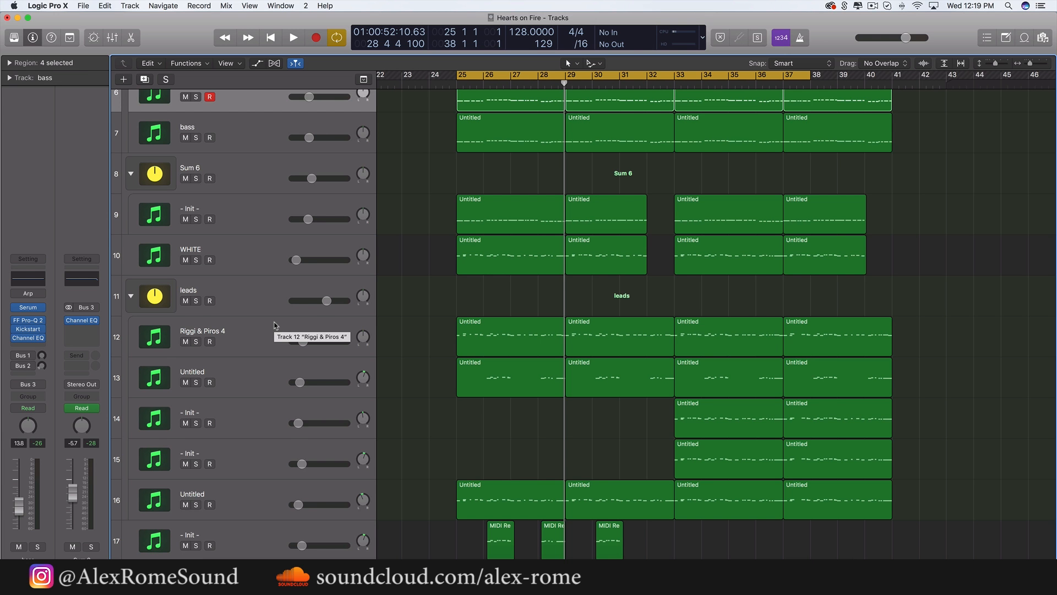
scroll(537, 343, down, 10)
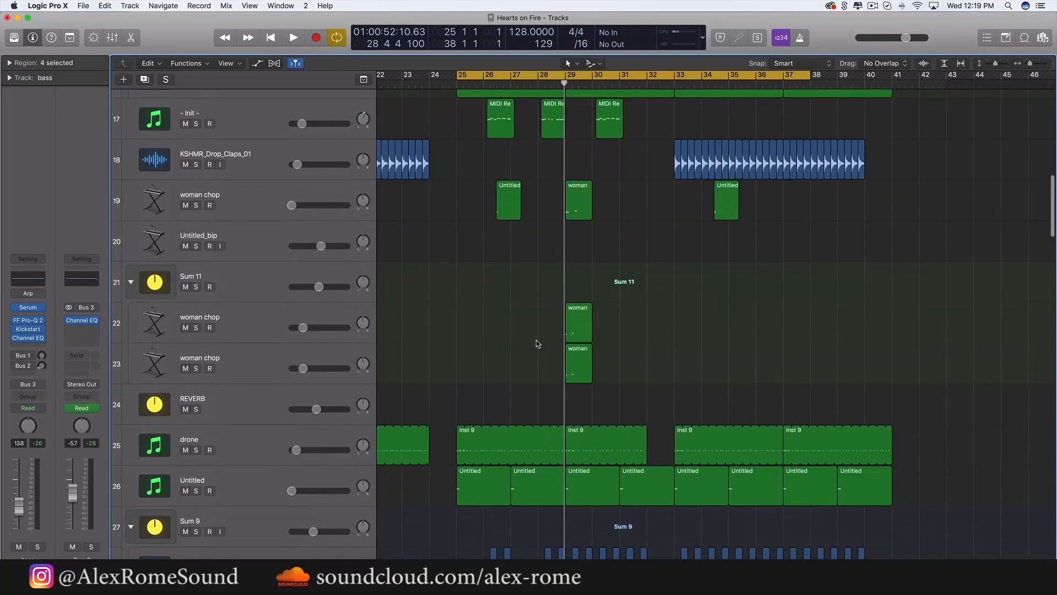
scroll(538, 343, down, 5)
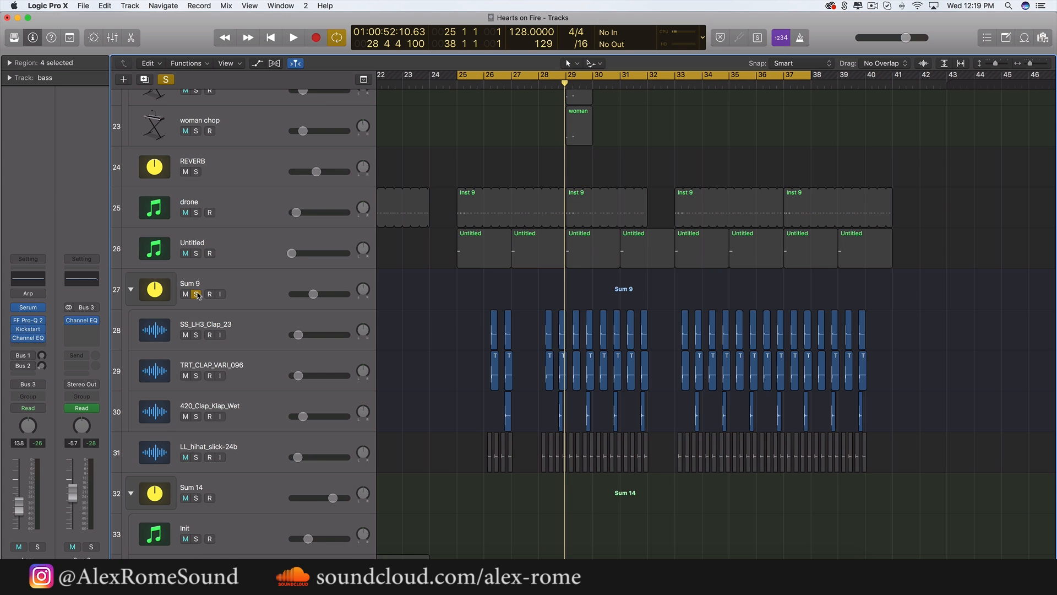
scroll(230, 275, up, 20)
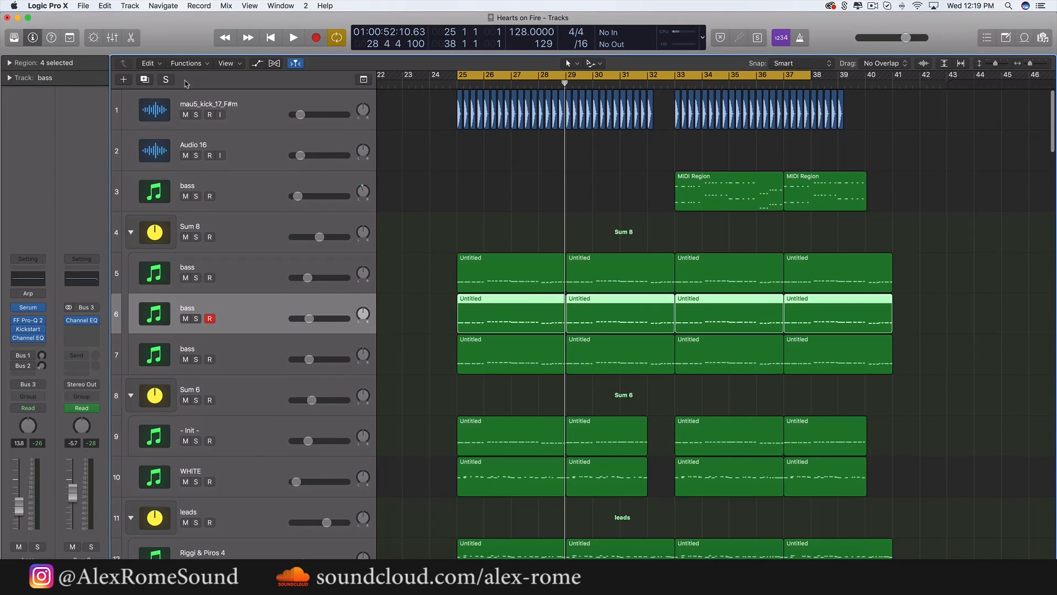
Solo and select the mau5_kick_17_F#m track and listen to the kick alone from bar 25
click(197, 114)
click(251, 107)
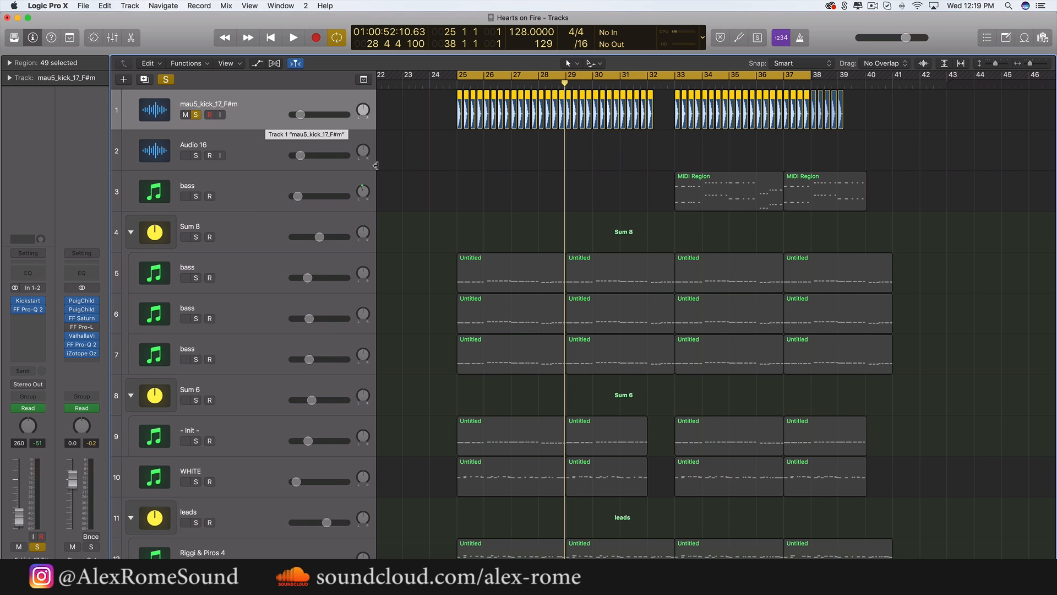
click(403, 166)
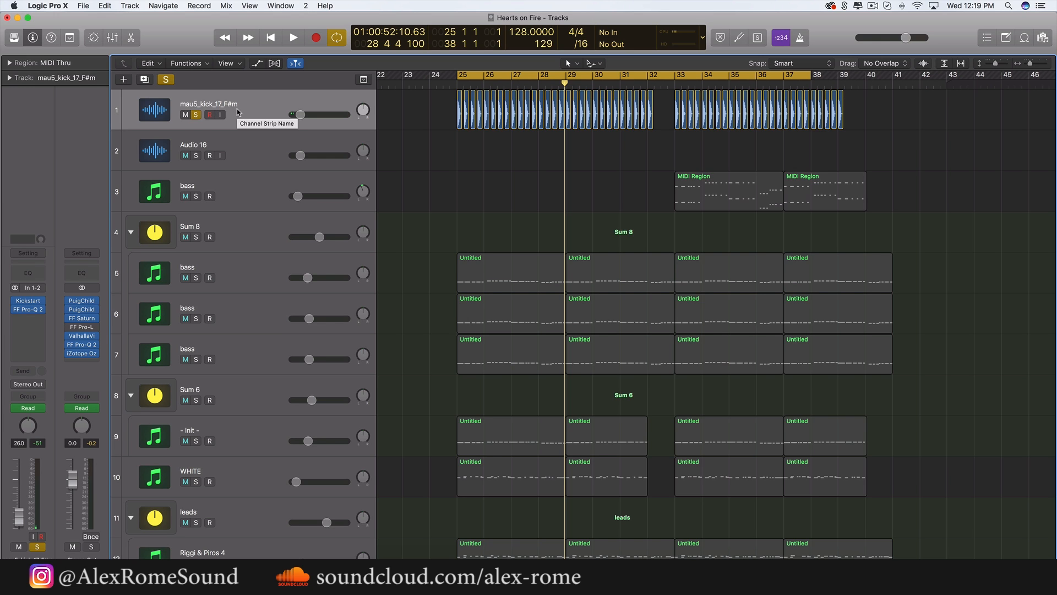
key(space)
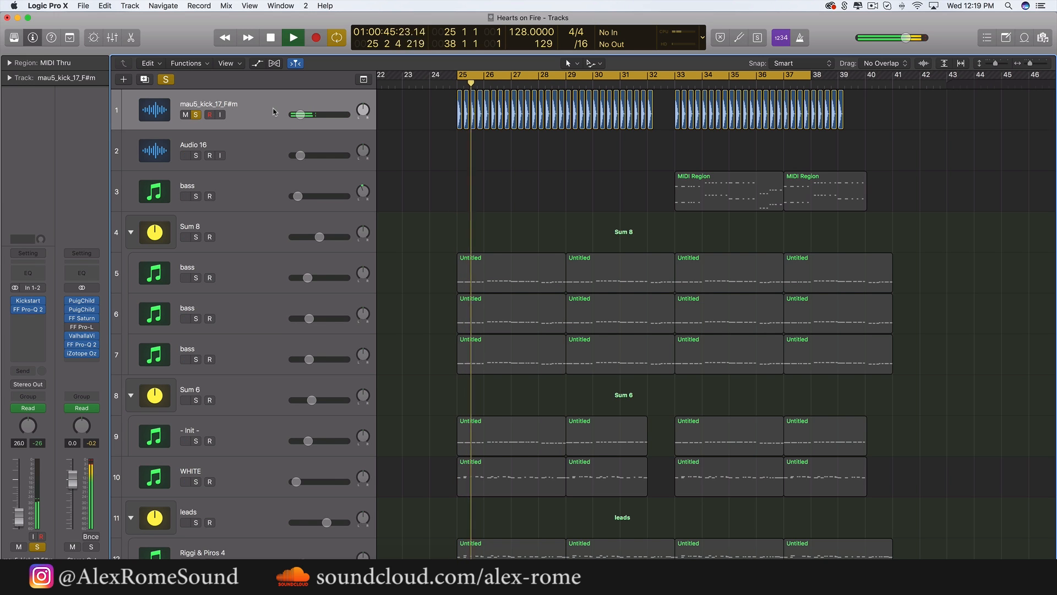
key(space)
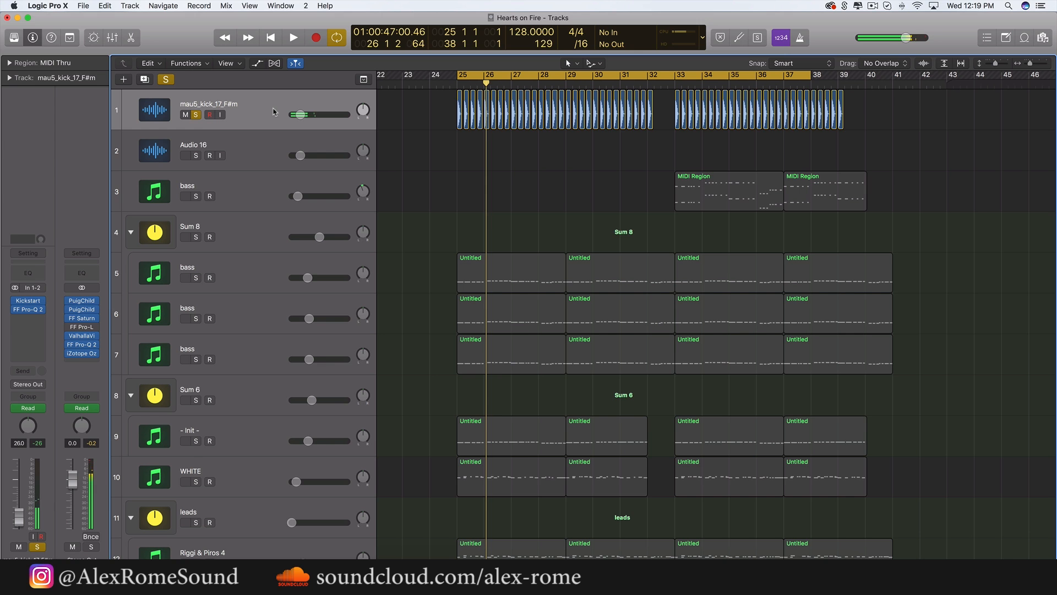
Solo the Sum 9 stack along with the kick and examine its clap regions between bars 26 and 32
scroll(313, 267, down, 10)
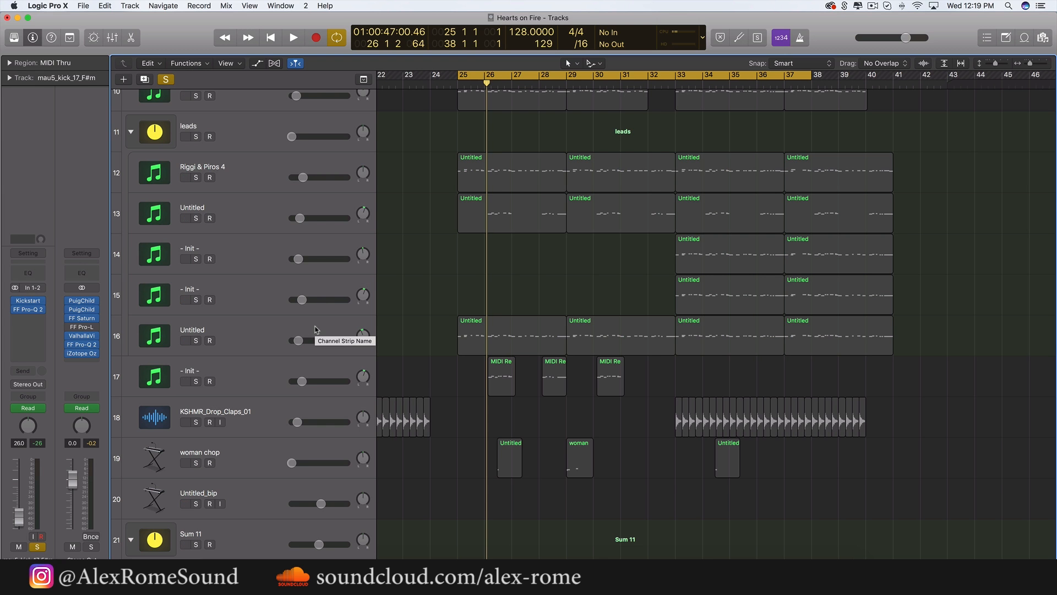
scroll(315, 329, down, 12)
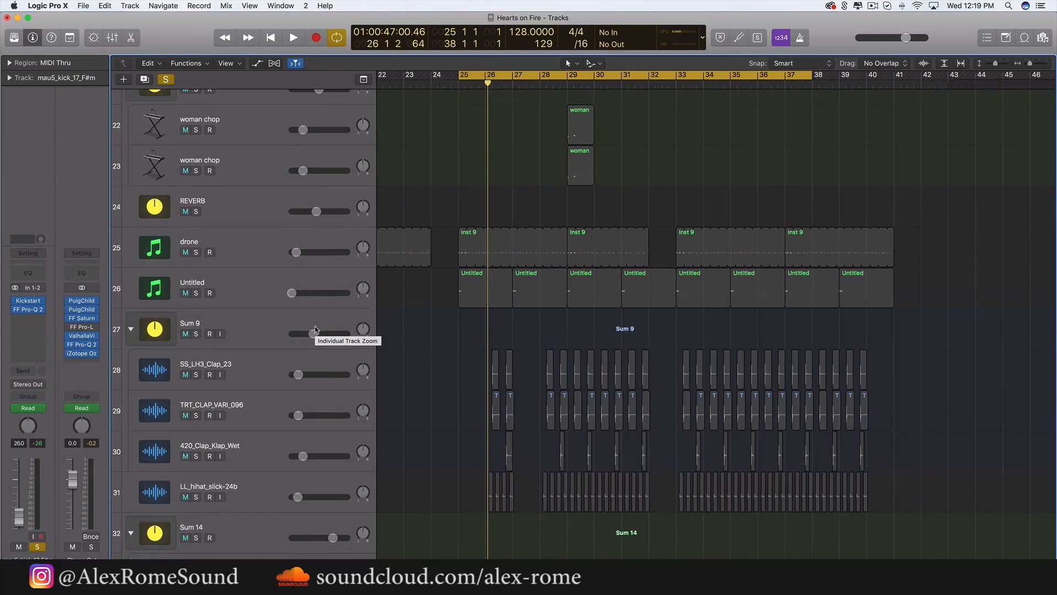
scroll(241, 269, down, 2)
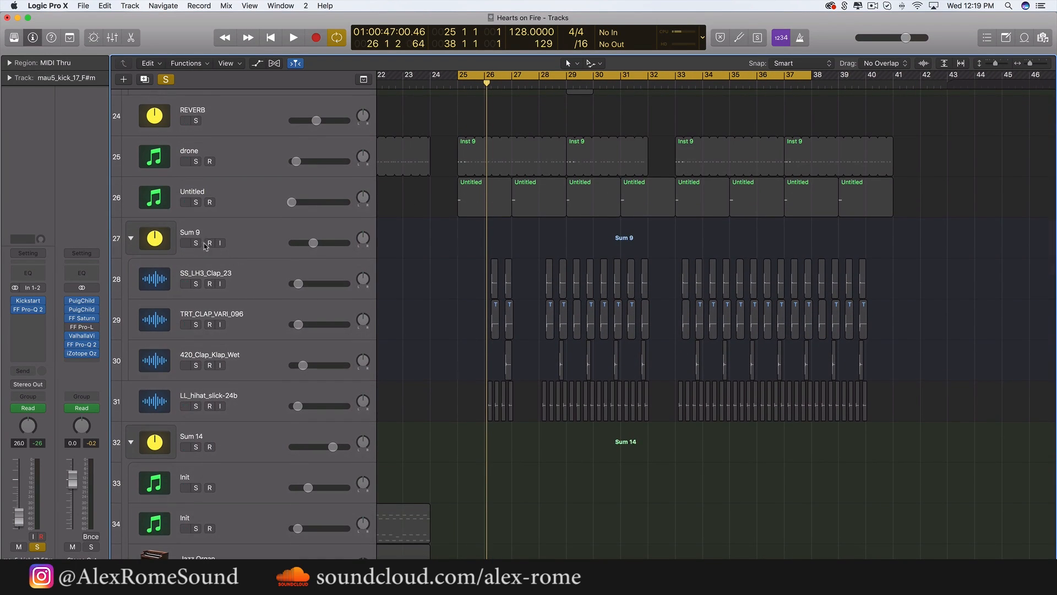
click(196, 243)
click(265, 243)
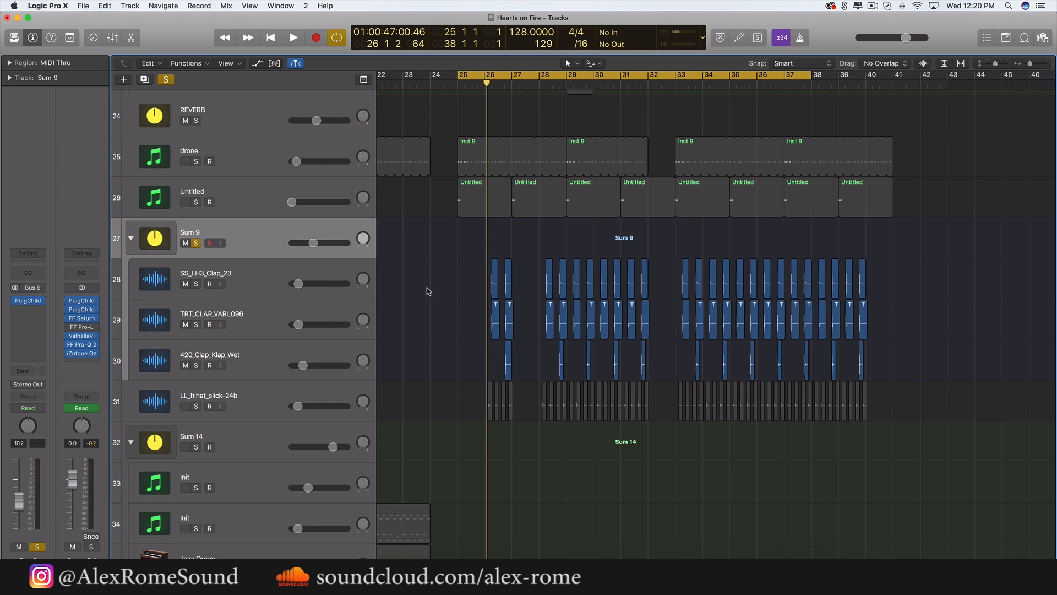
drag(446, 280, 486, 377)
drag(524, 269, 539, 377)
scroll(524, 377, up, 4)
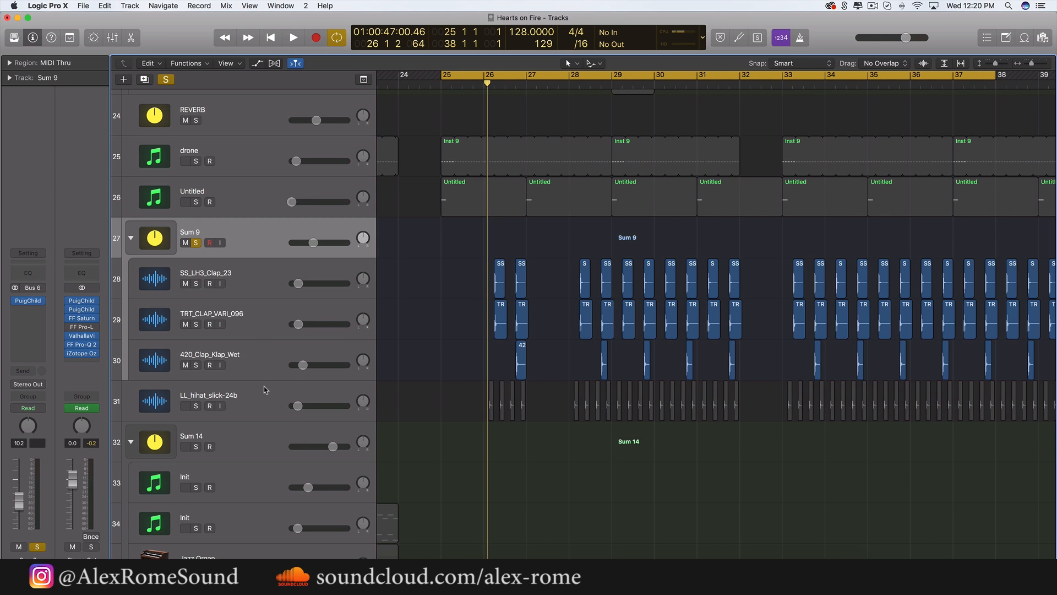
Solo the LL_hihat_slick-24b track too and listen to kick, claps and hi-hat together from bar 25
click(194, 406)
key(space)
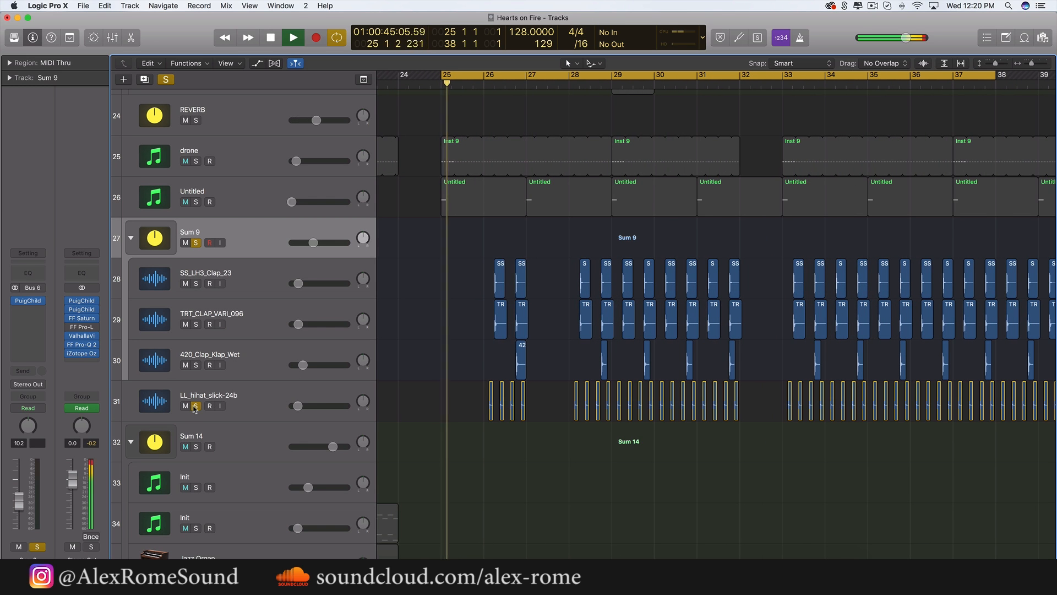
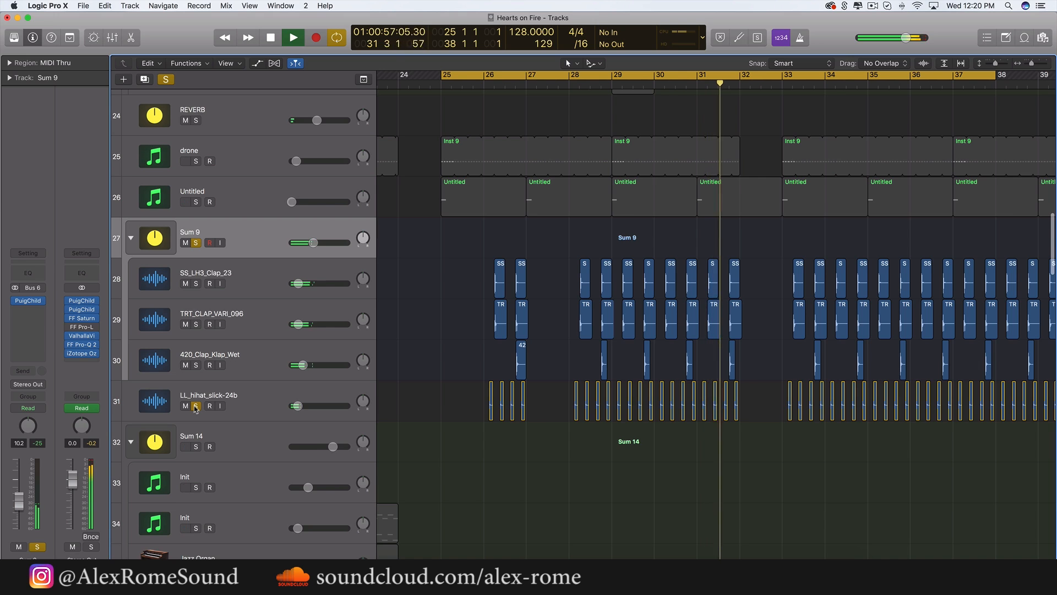
key(space)
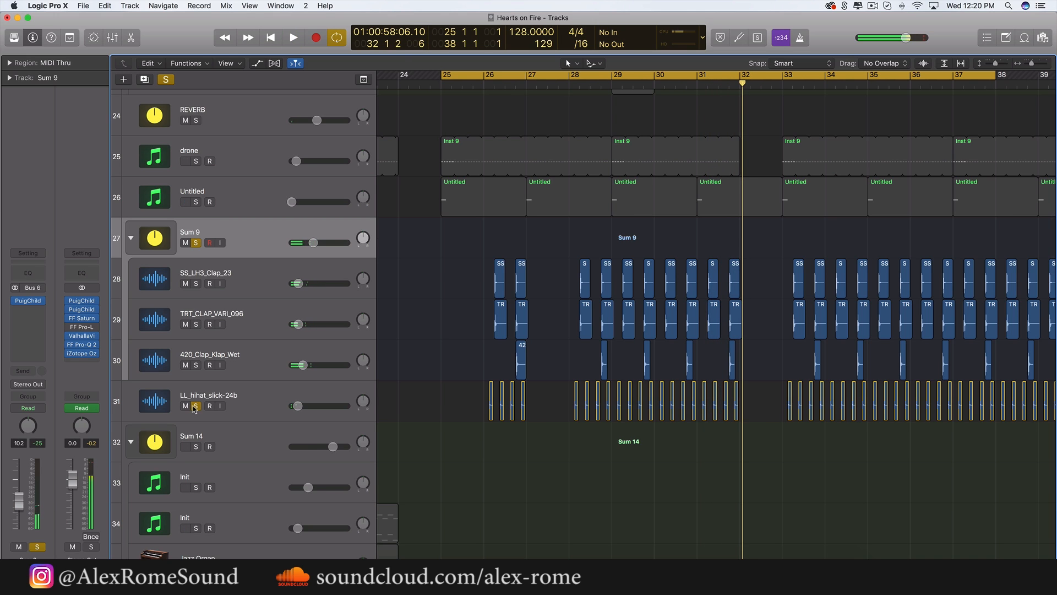
Unsolo the LL_hihat_slick-24b track and the Sum 9 stack, keeping only the kick soloed
click(195, 406)
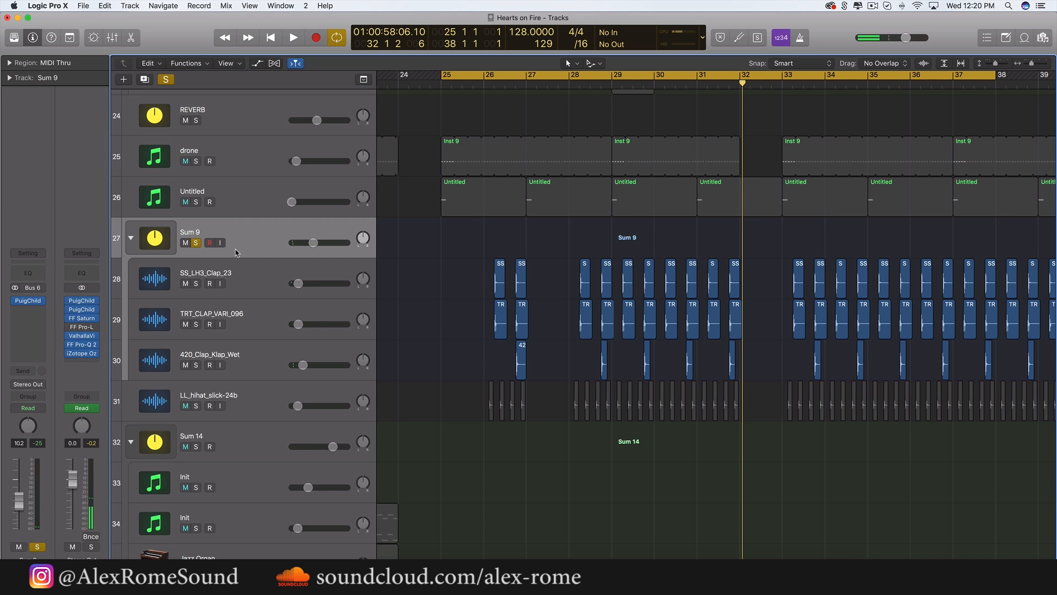
click(197, 243)
scroll(196, 245, up, 5)
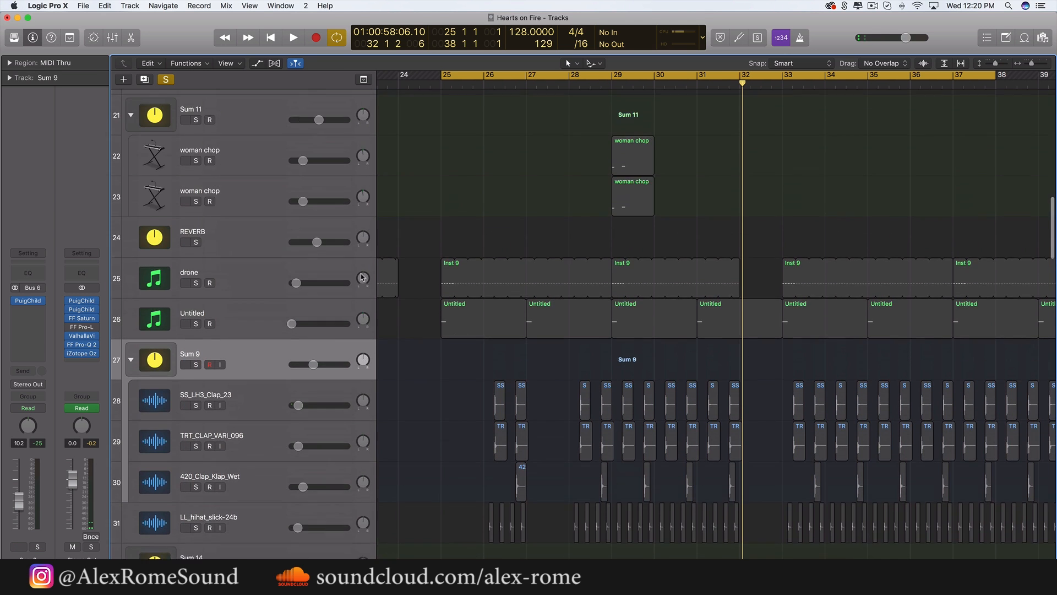
Show the track automation and examine the automation curves across all tracks, down to the Stereo Out and back to the REVERB track
scroll(297, 301, down, 10)
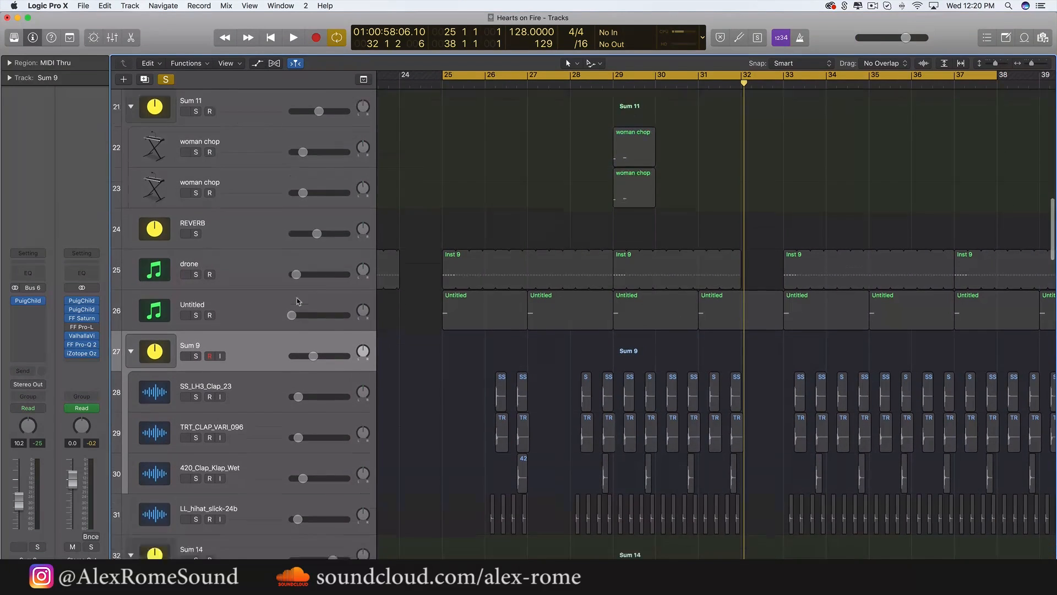
scroll(296, 301, down, 5)
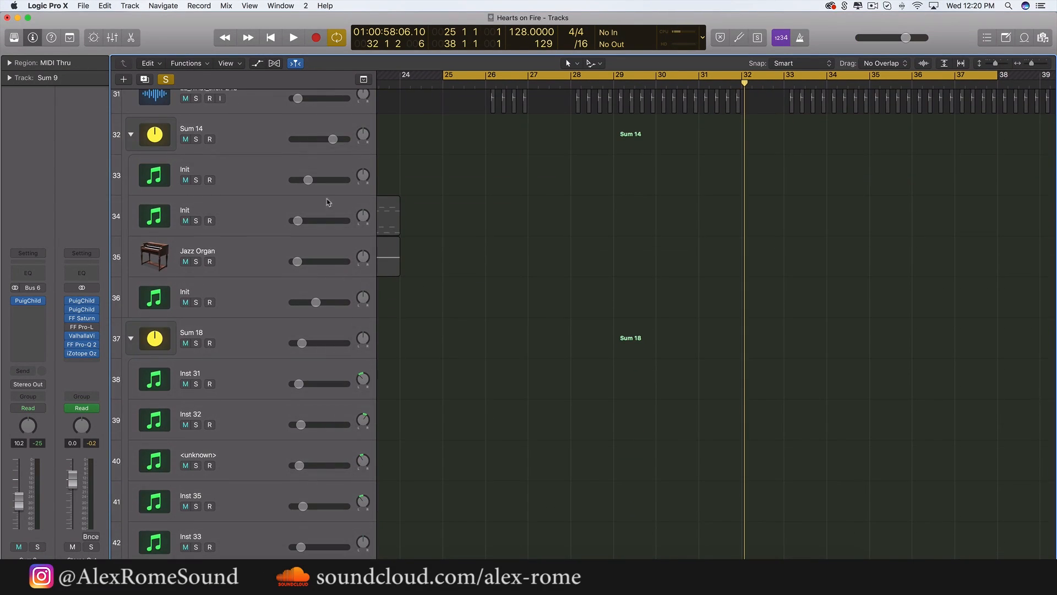
click(257, 63)
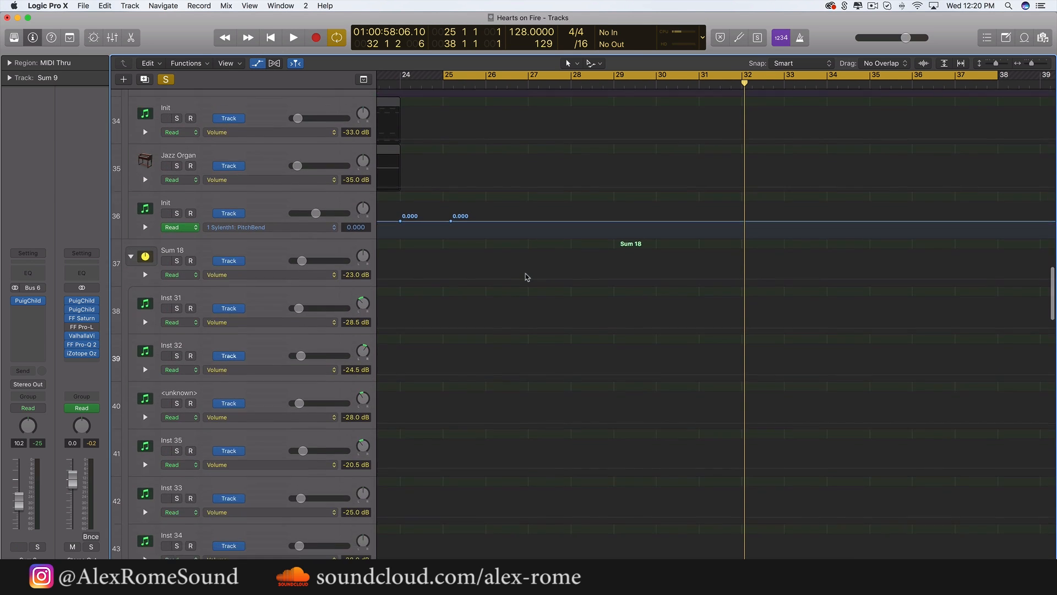
scroll(526, 277, down, 20)
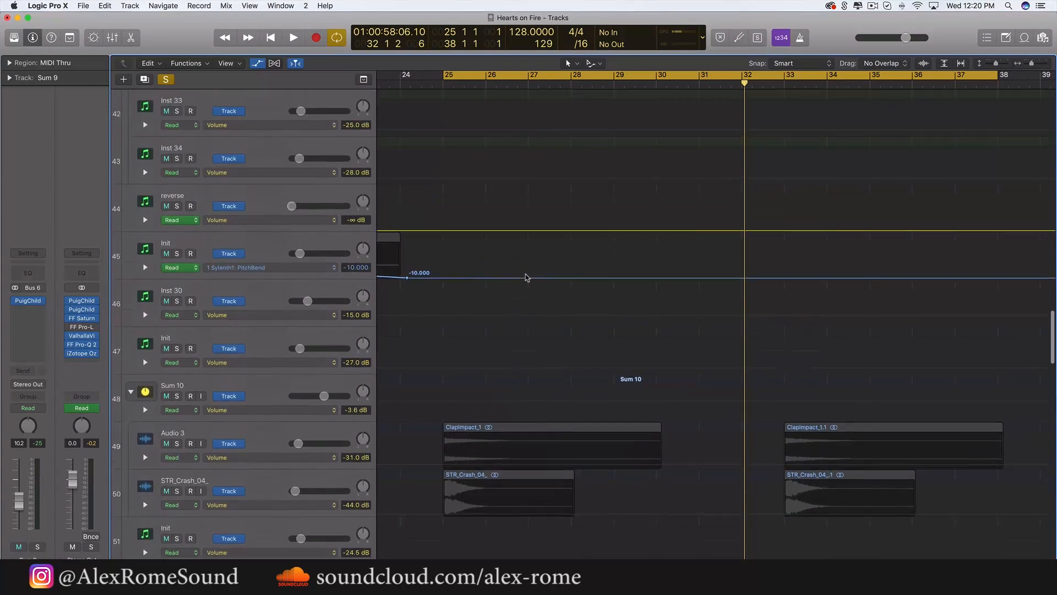
scroll(526, 277, down, 15)
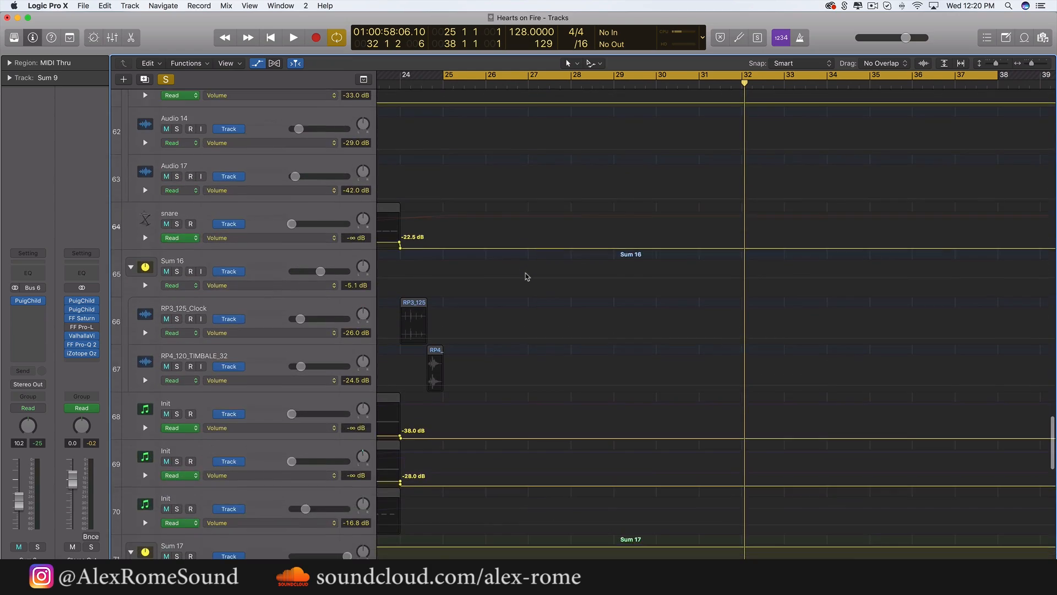
scroll(527, 277, down, 10)
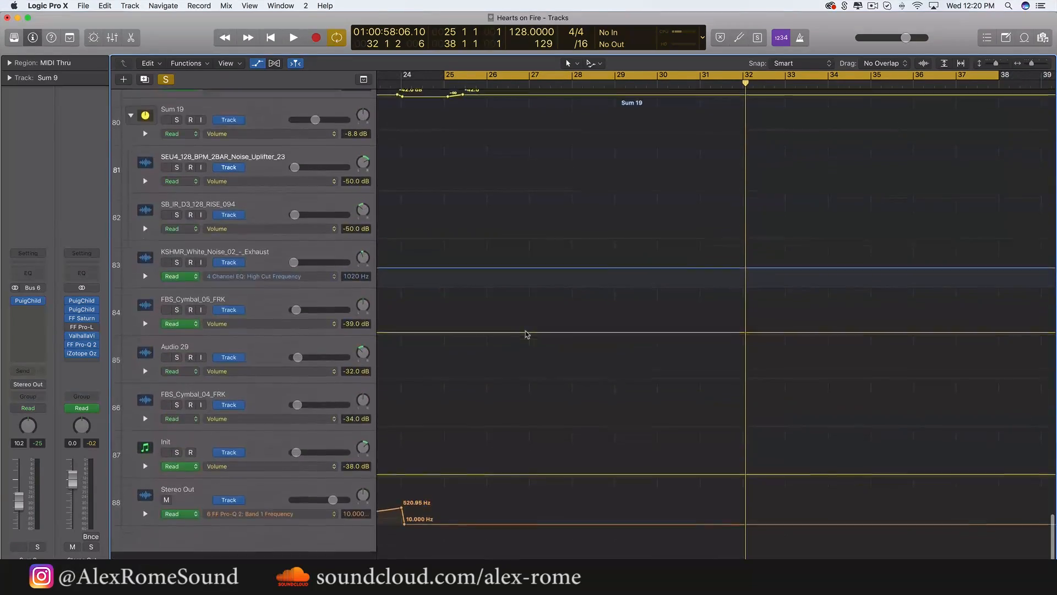
scroll(527, 334, up, 10)
scroll(527, 334, up, 20)
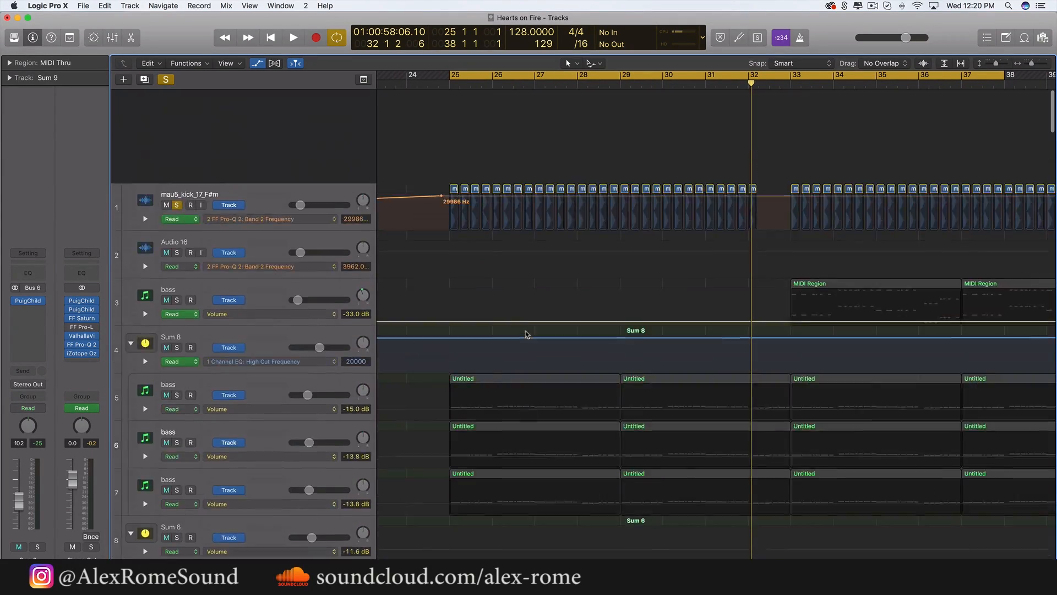
scroll(527, 334, down, 10)
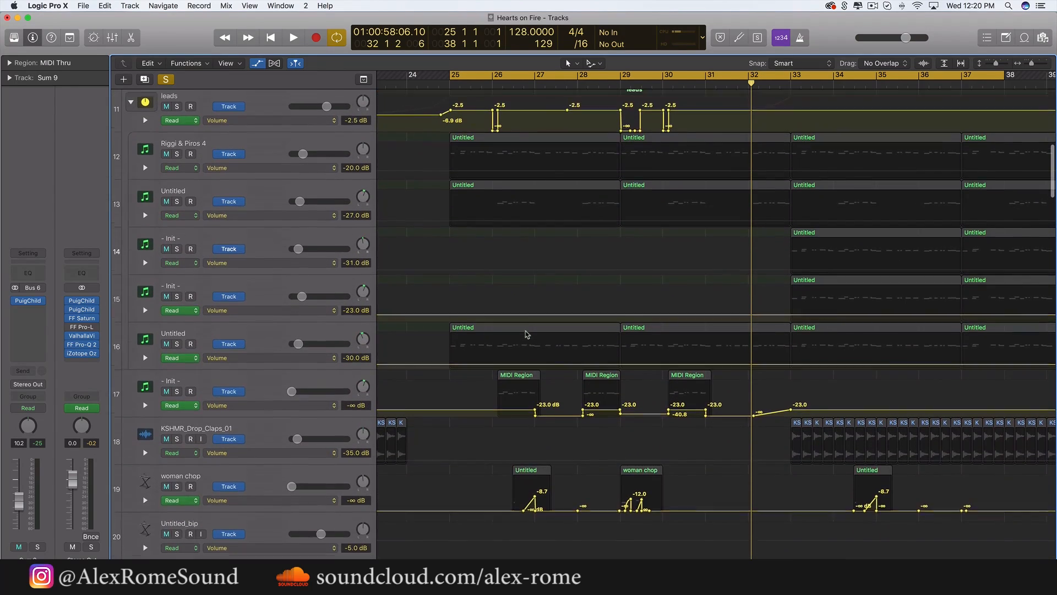
scroll(527, 334, down, 8)
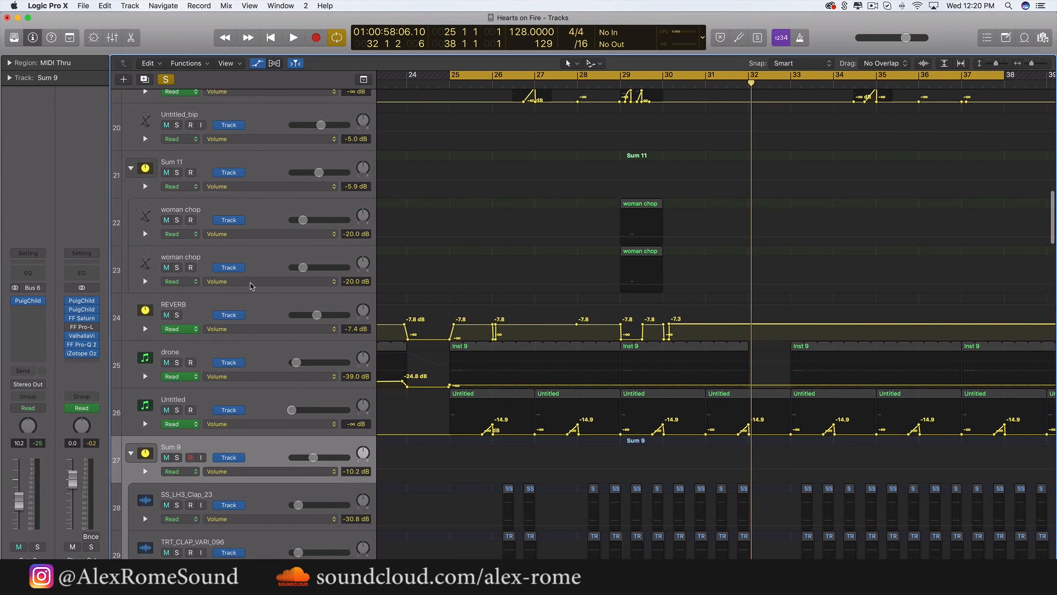
Select and solo the REVERB track and play it briefly together with the kick from bar 25
click(265, 304)
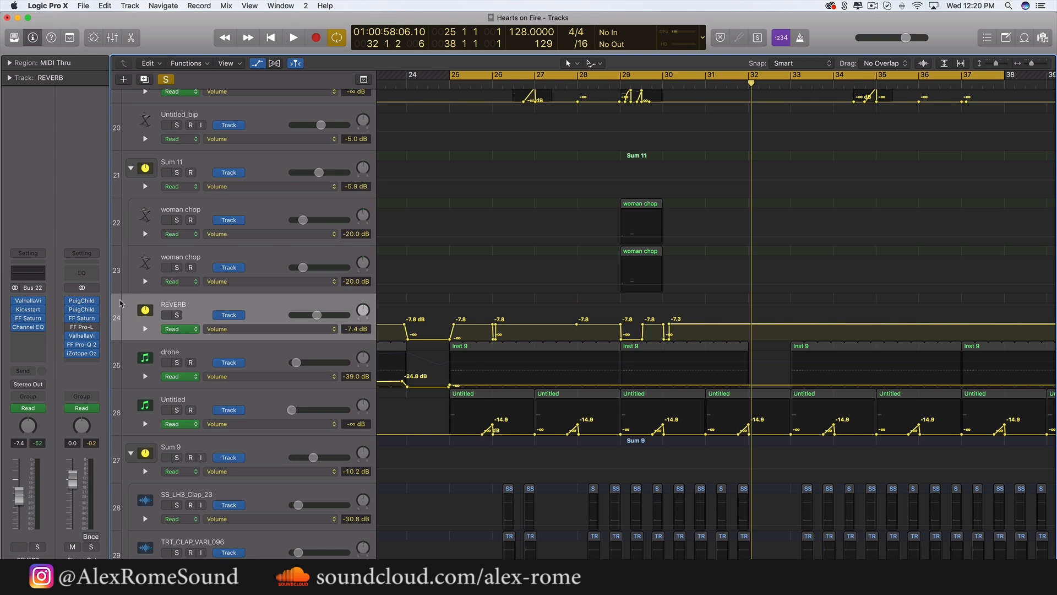
mouse_move(29, 314)
click(177, 315)
scroll(226, 312, up, 2)
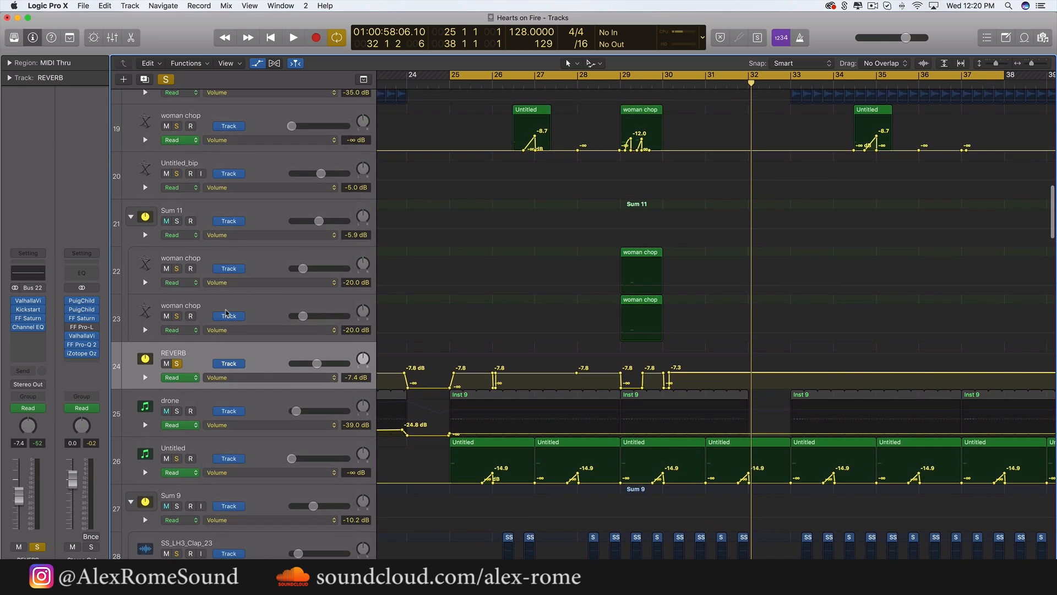
scroll(226, 313, up, 3)
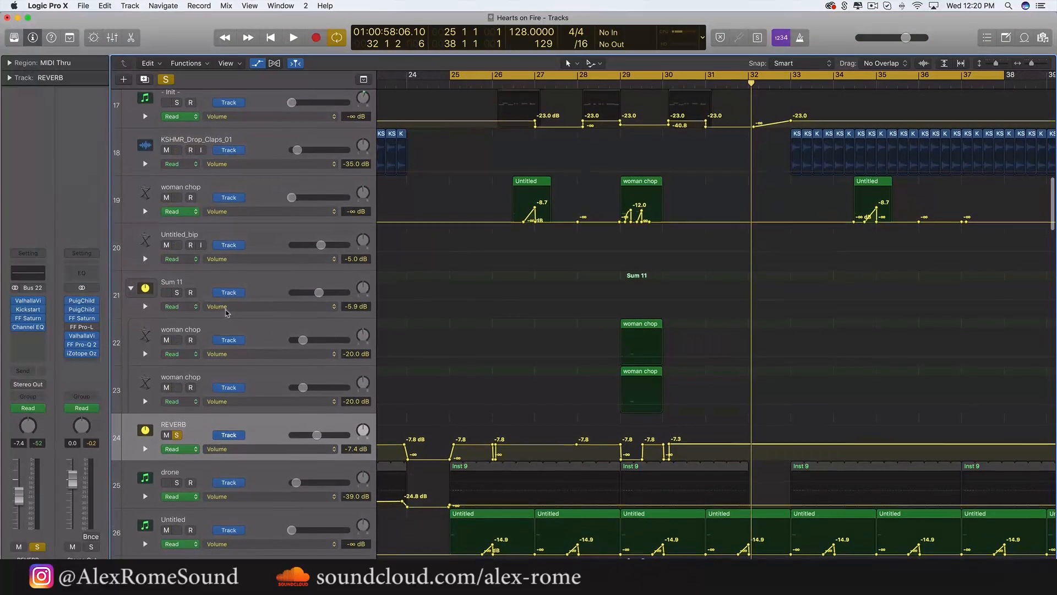
key(space)
key(space)
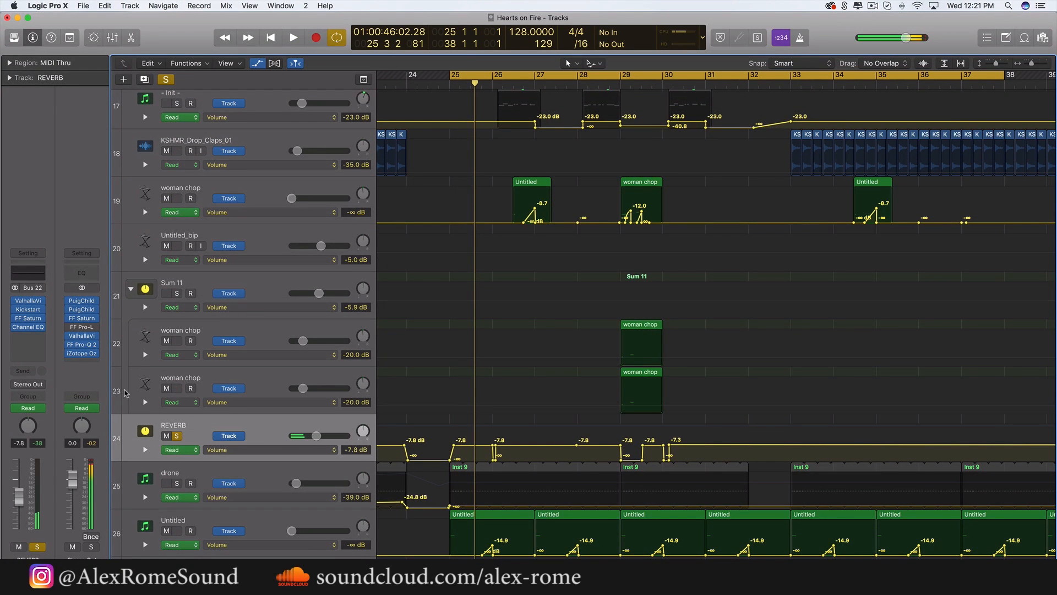
Unsolo the REVERB track, stop playback, and unsolo the mau5_kick_17_F#m track
key(space)
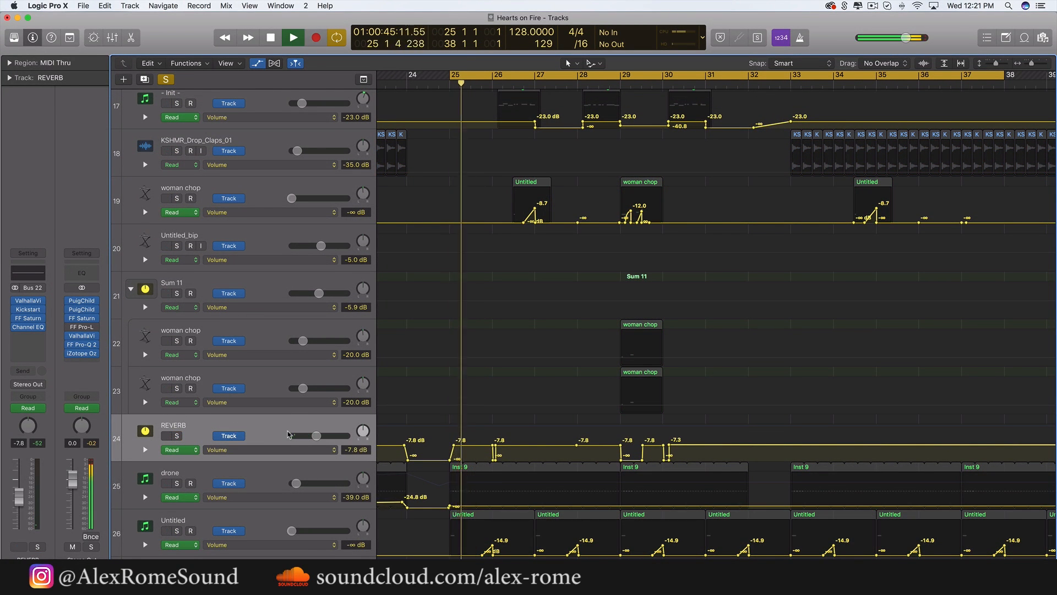
scroll(288, 434, down, 15)
scroll(287, 434, up, 20)
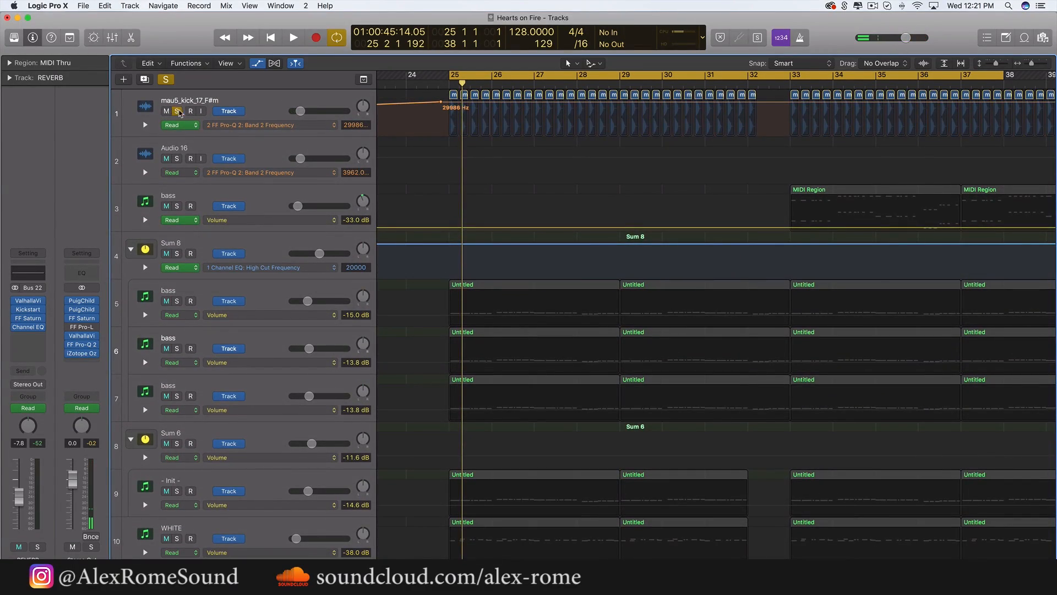
click(178, 111)
Solo only the REVERB track and play it from bar 25 to hear its volume automation
scroll(274, 195, down, 15)
scroll(274, 195, down, 3)
scroll(273, 194, up, 1)
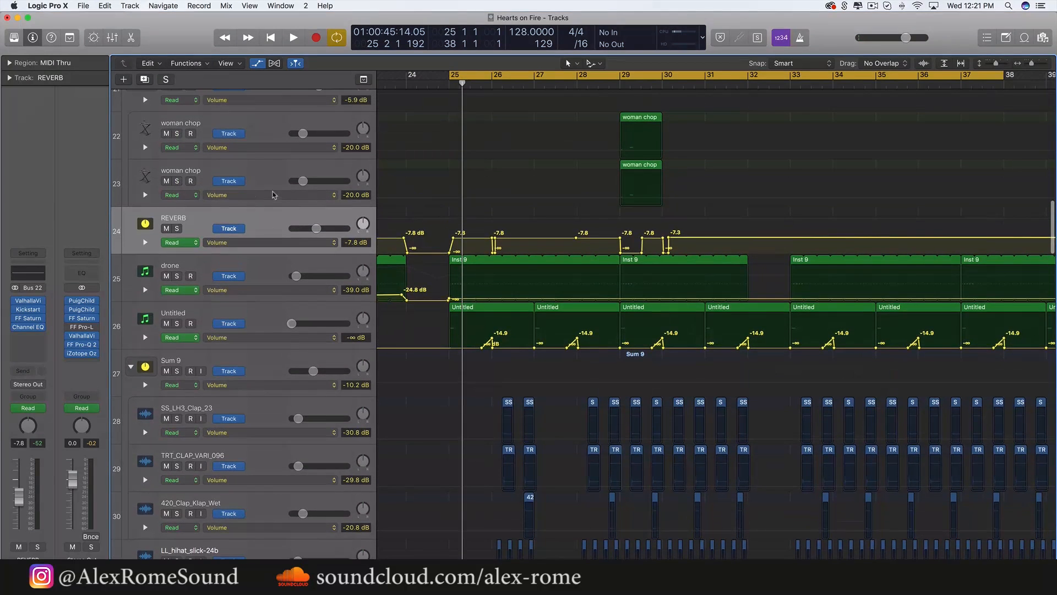
click(181, 230)
key(space)
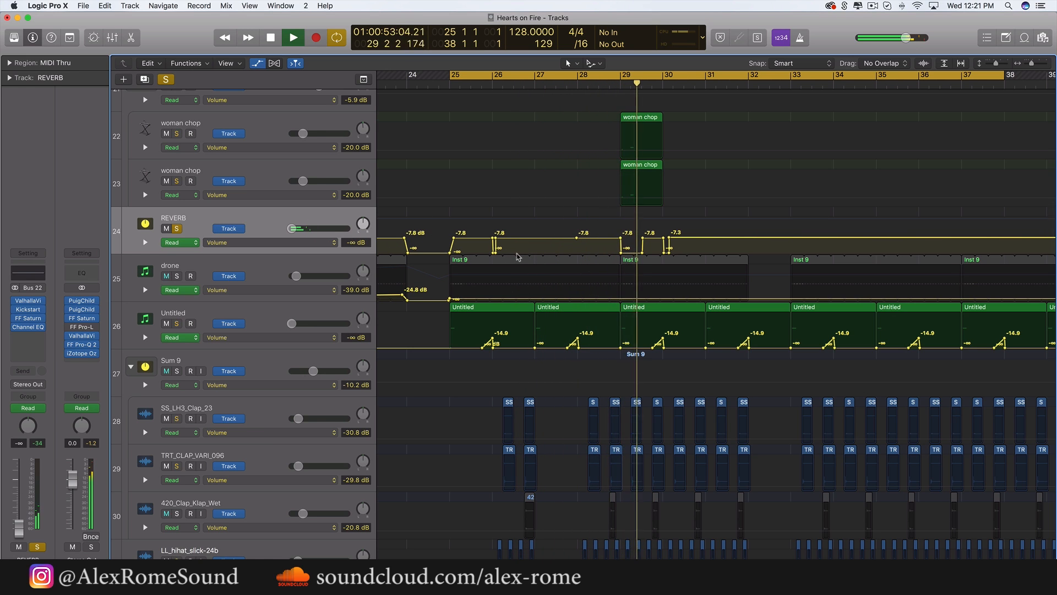
Stop playback and unsolo the REVERB track
key(space)
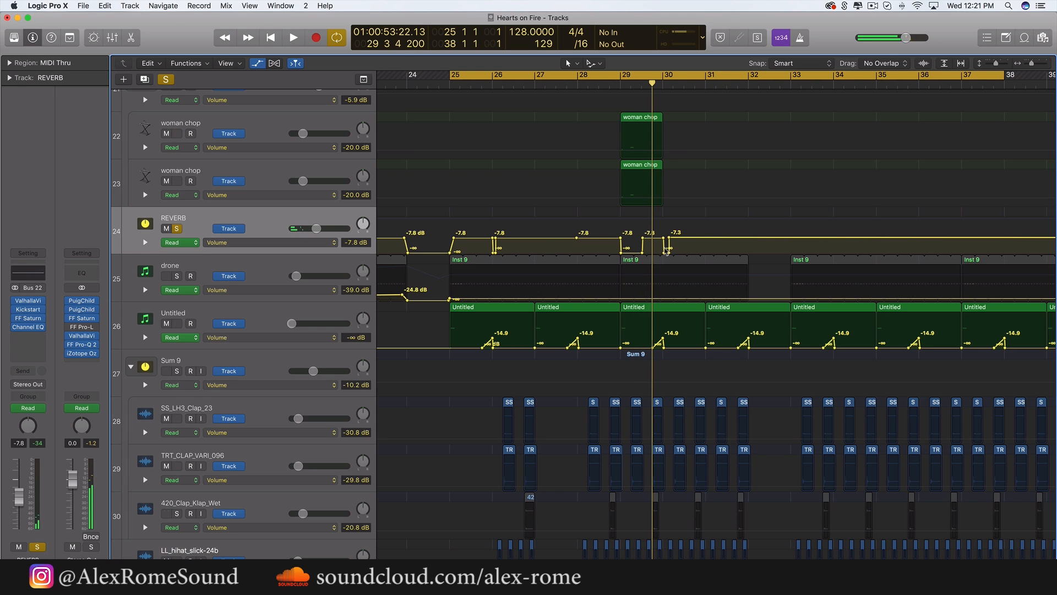
click(177, 229)
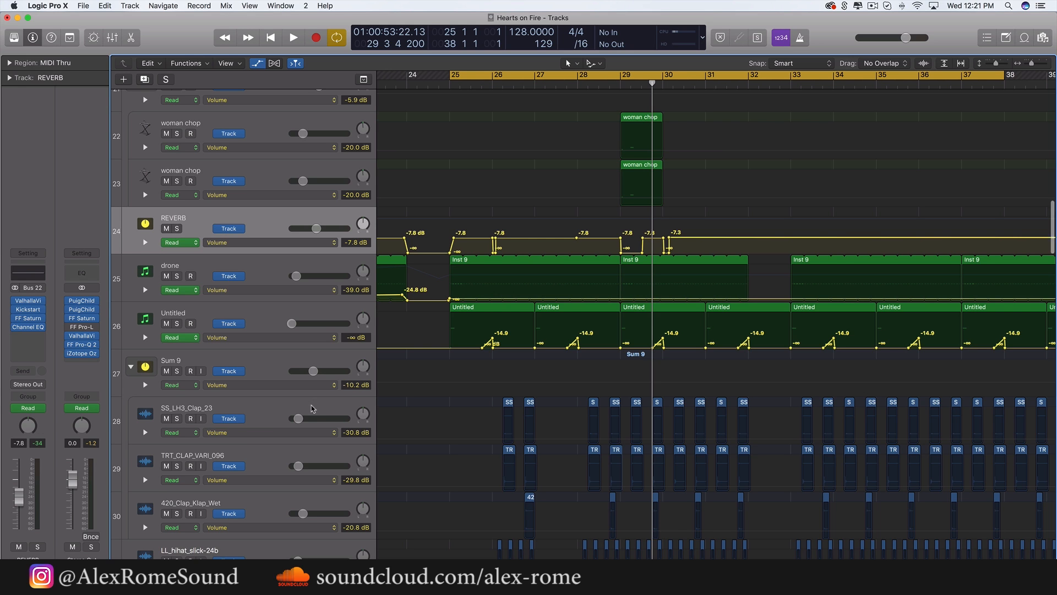
Review the automation across the drop's tracks, from the drum layers up to the kick, basses and leads
scroll(426, 342, down, 4)
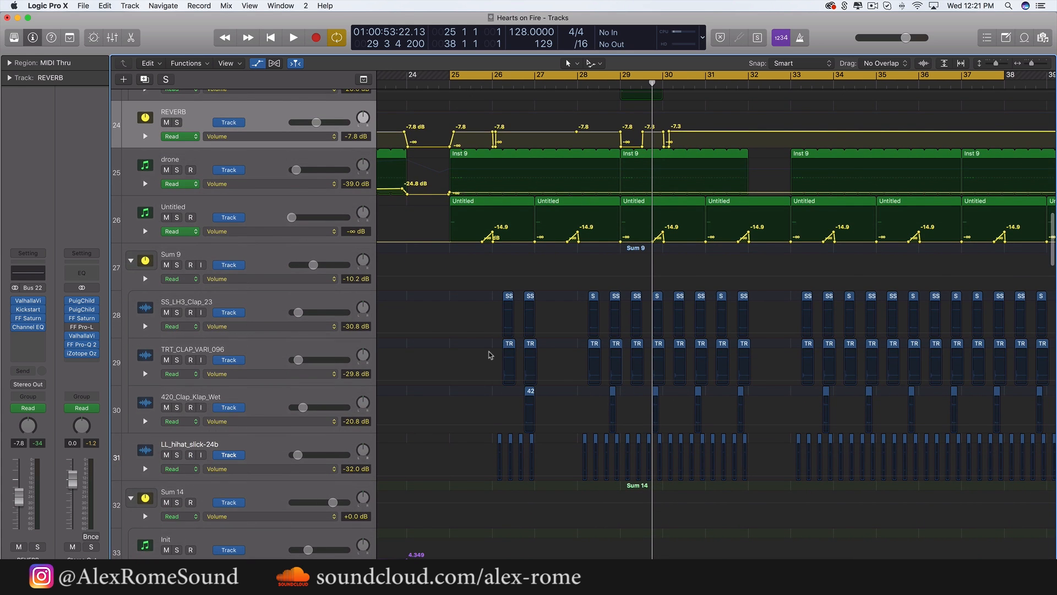
scroll(490, 355, up, 12)
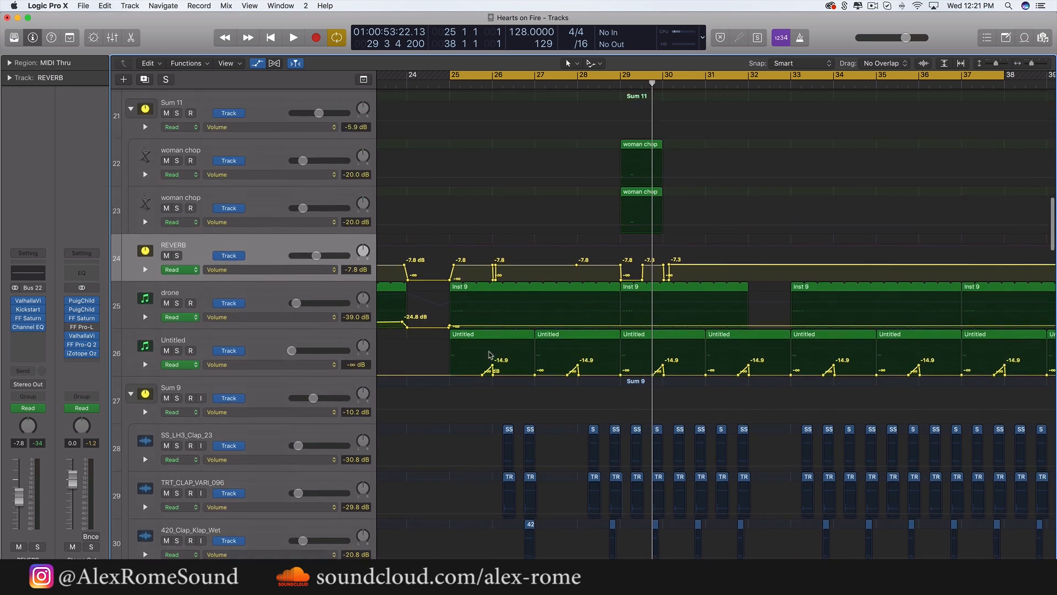
scroll(430, 293, up, 15)
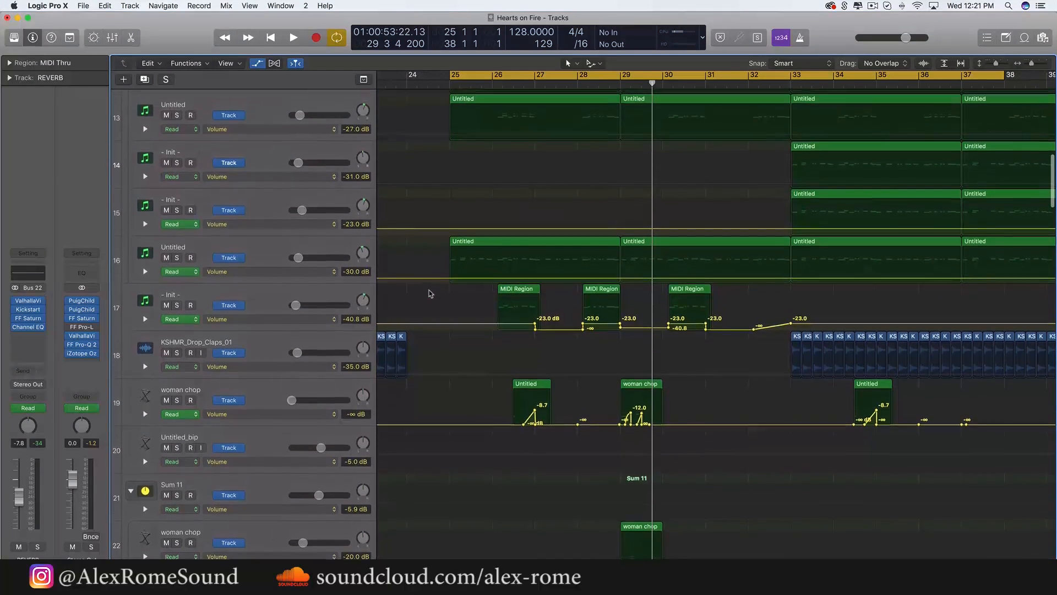
scroll(430, 293, up, 5)
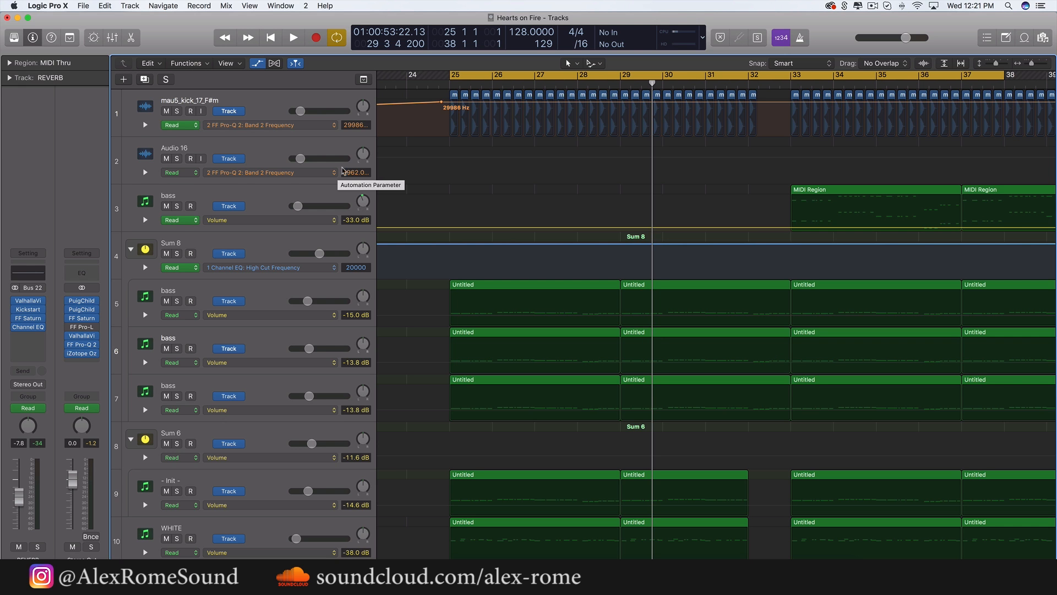
scroll(460, 193, down, 3)
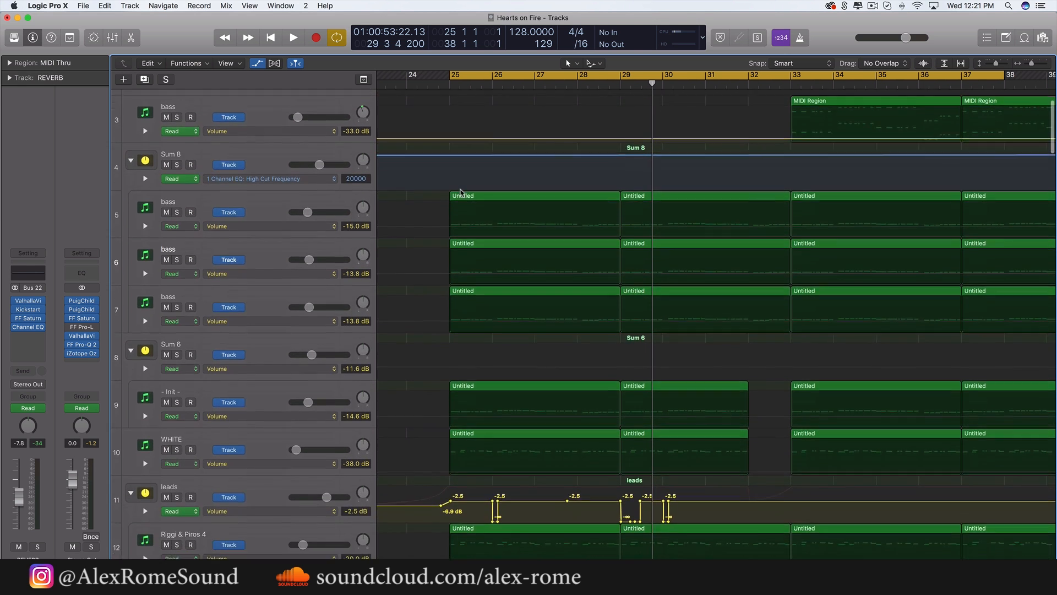
scroll(461, 191, down, 2)
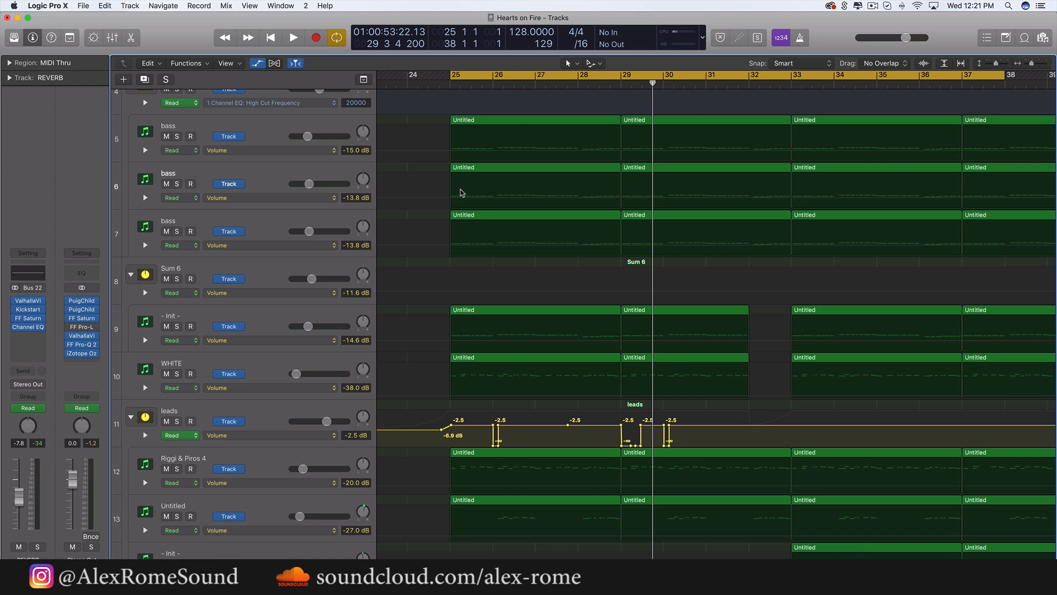
scroll(461, 193, up, 5)
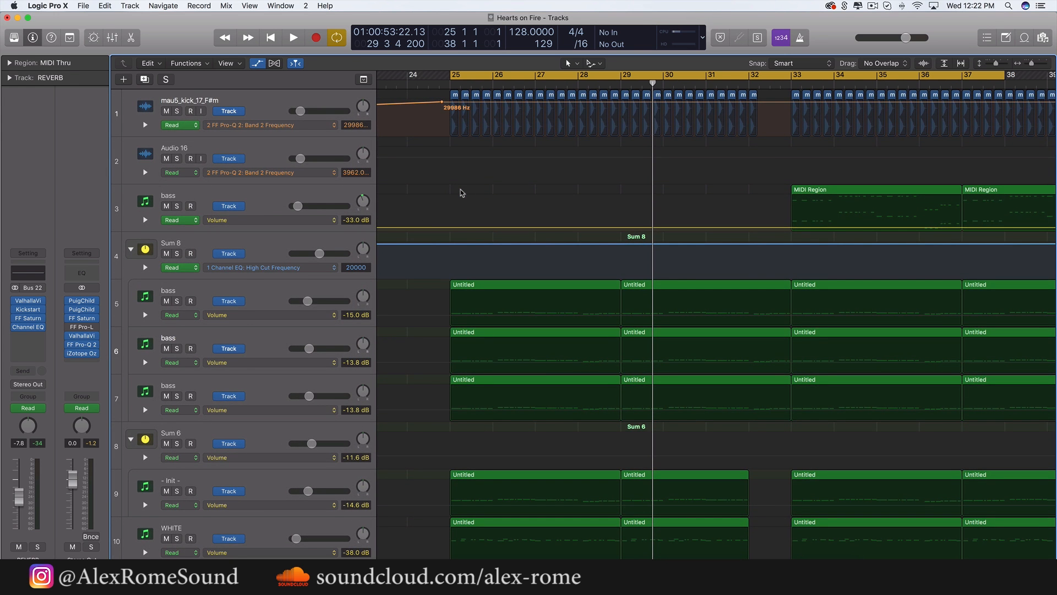
Examine the REVERB track's volume automation closely between bars 25 and 31, along with the drone and riser tracks beneath it
scroll(462, 193, down, 15)
scroll(462, 193, down, 1)
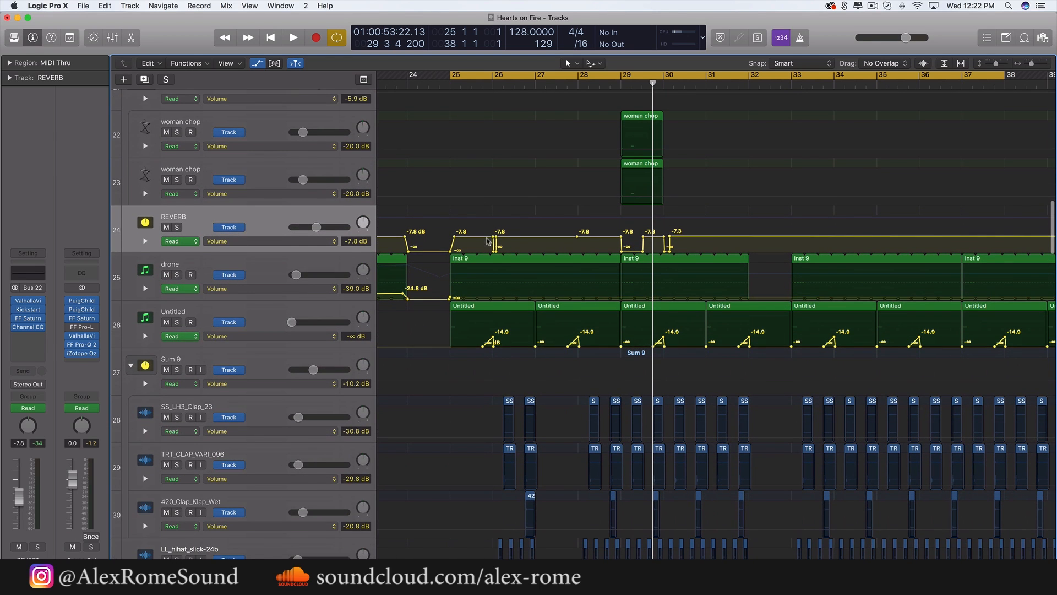
key(super+Right)
key(super+Right)
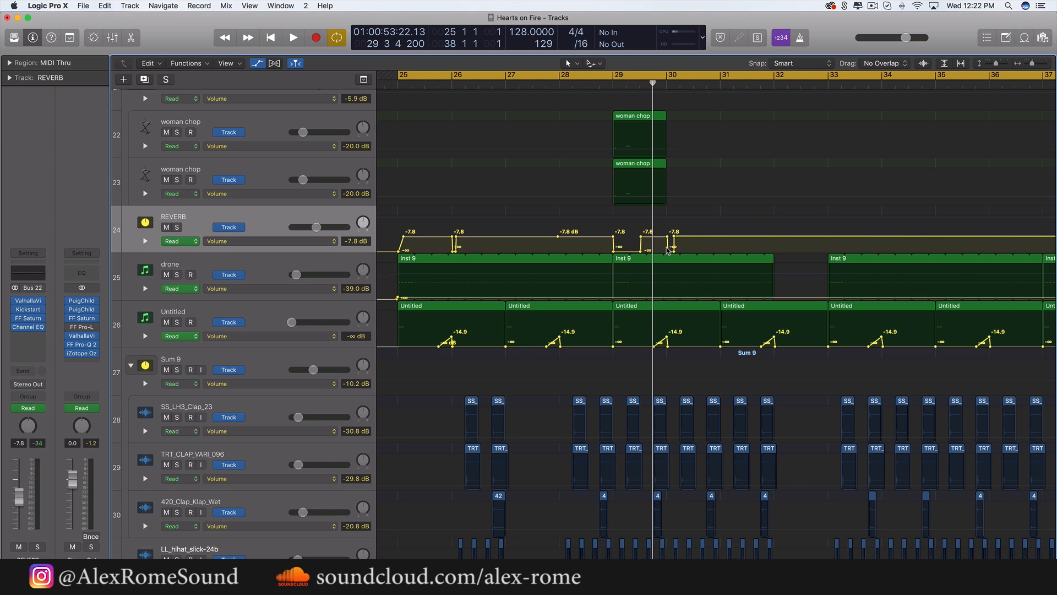
scroll(516, 326, down, 1)
scroll(624, 256, down, 6)
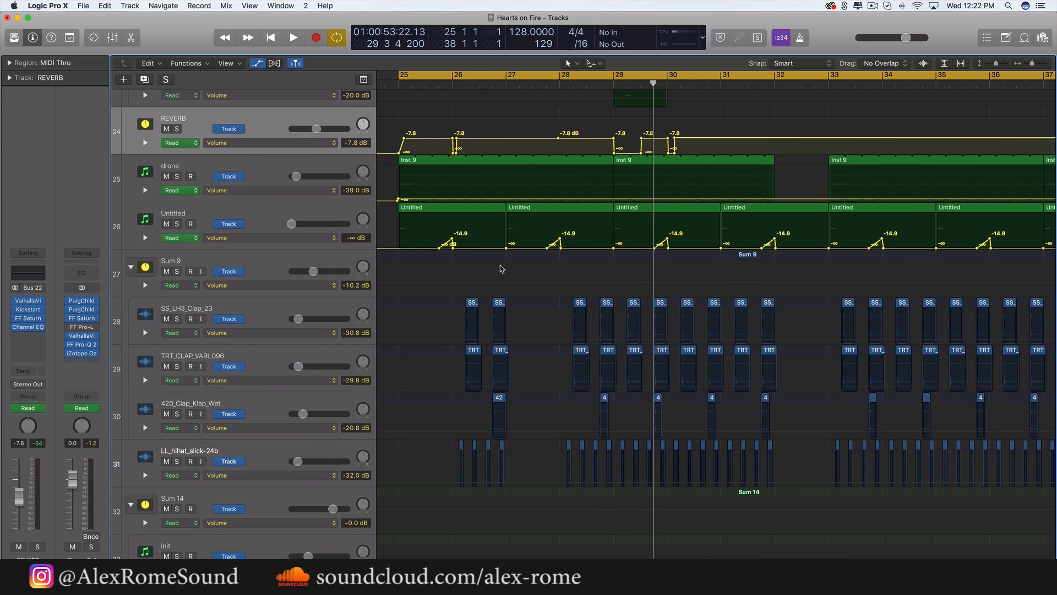
scroll(502, 269, up, 6)
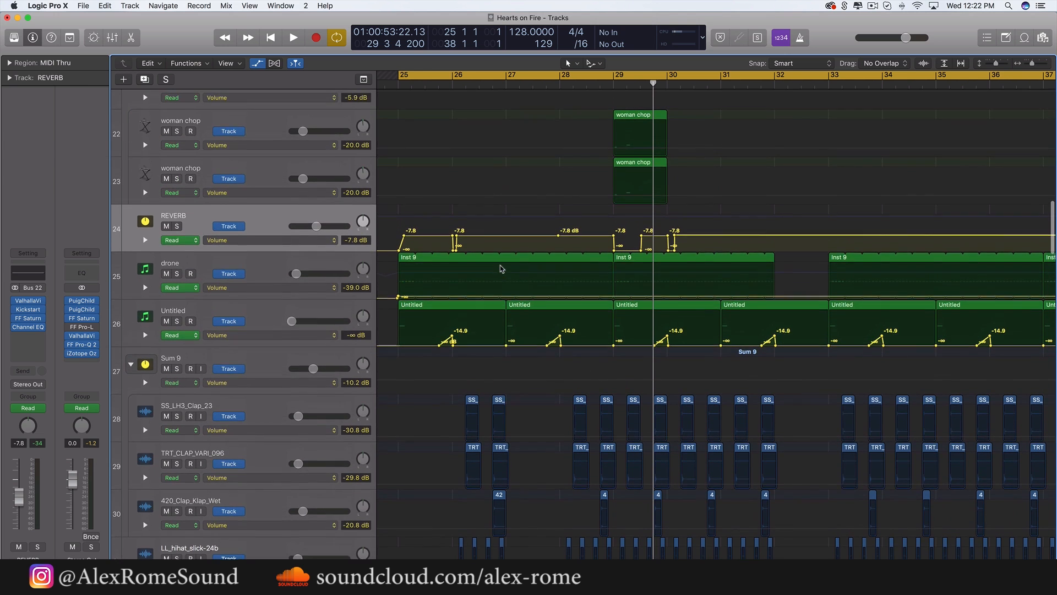
Select and solo the drone track, play it from bar 25, stop playback, and unsolo the track
click(275, 270)
scroll(277, 271, up, 9)
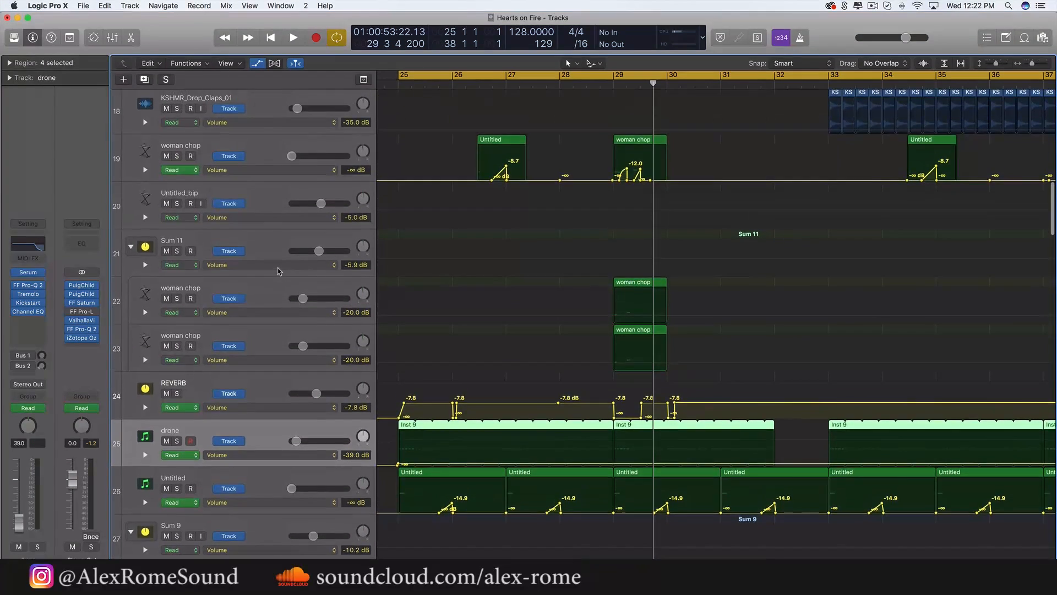
scroll(278, 271, down, 12)
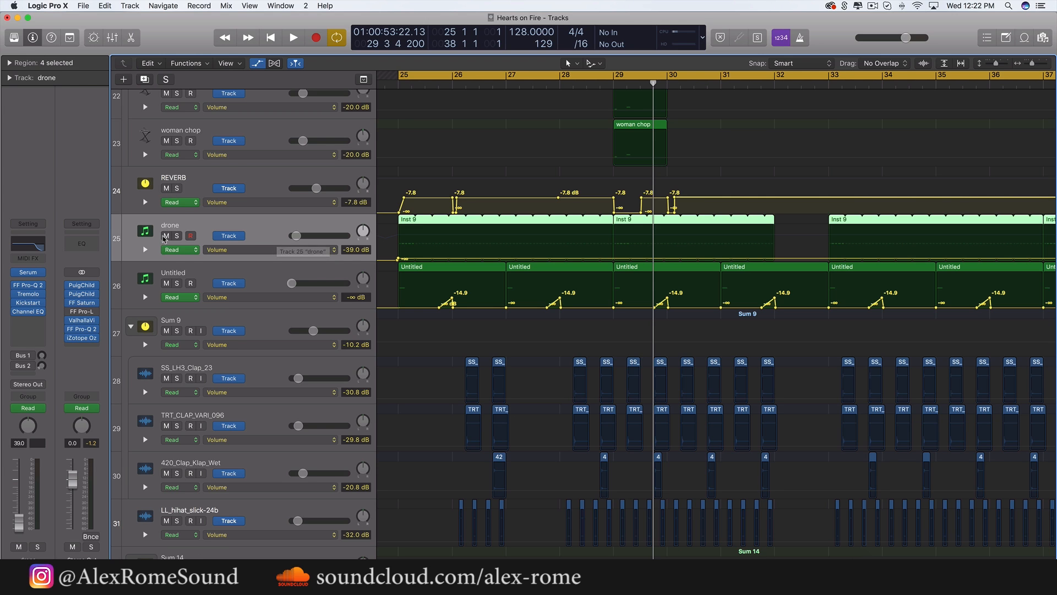
click(178, 237)
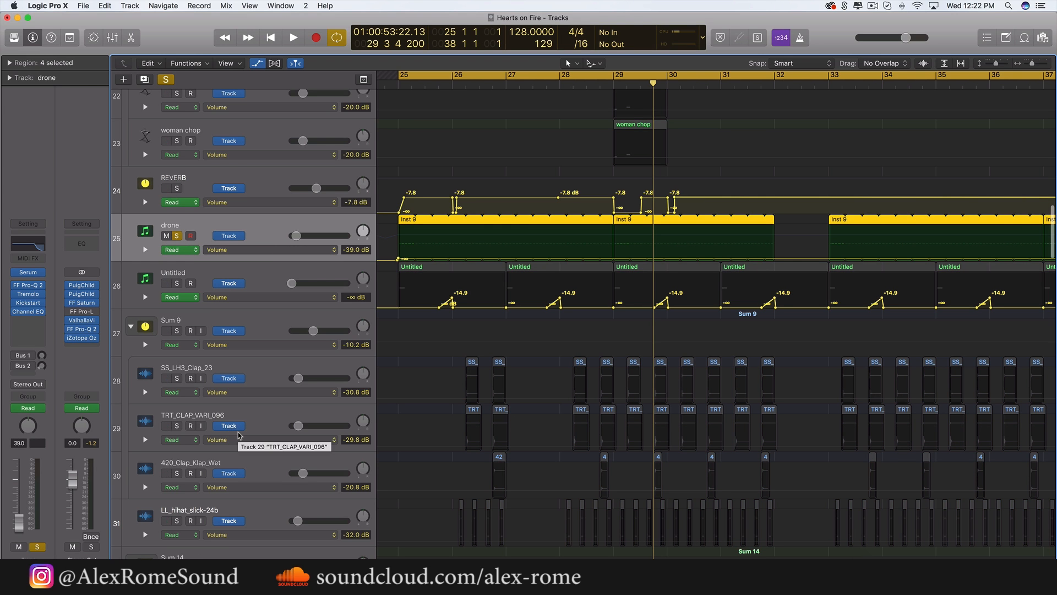
key(space)
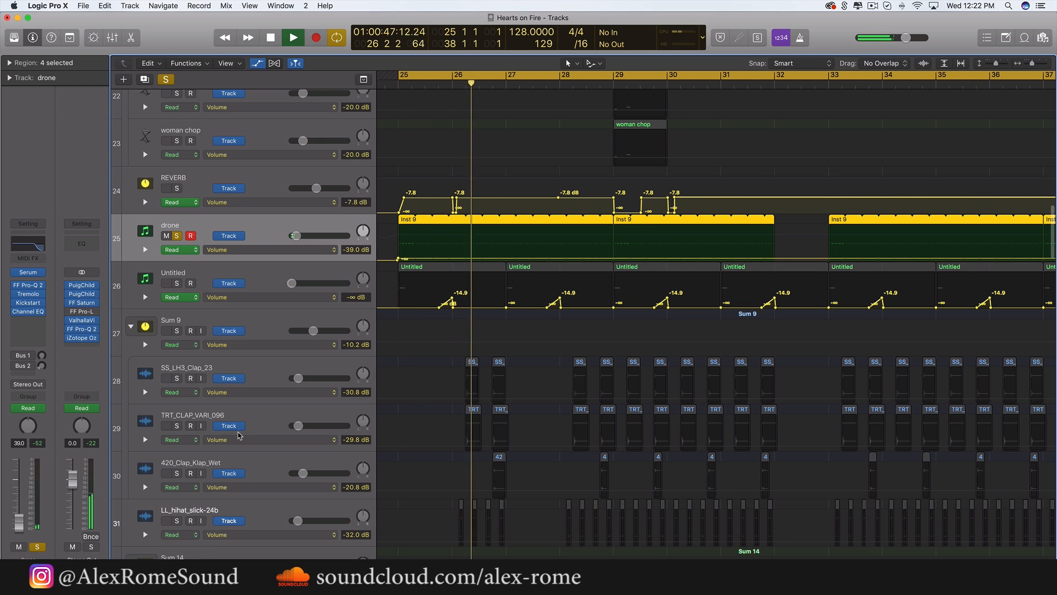
key(space)
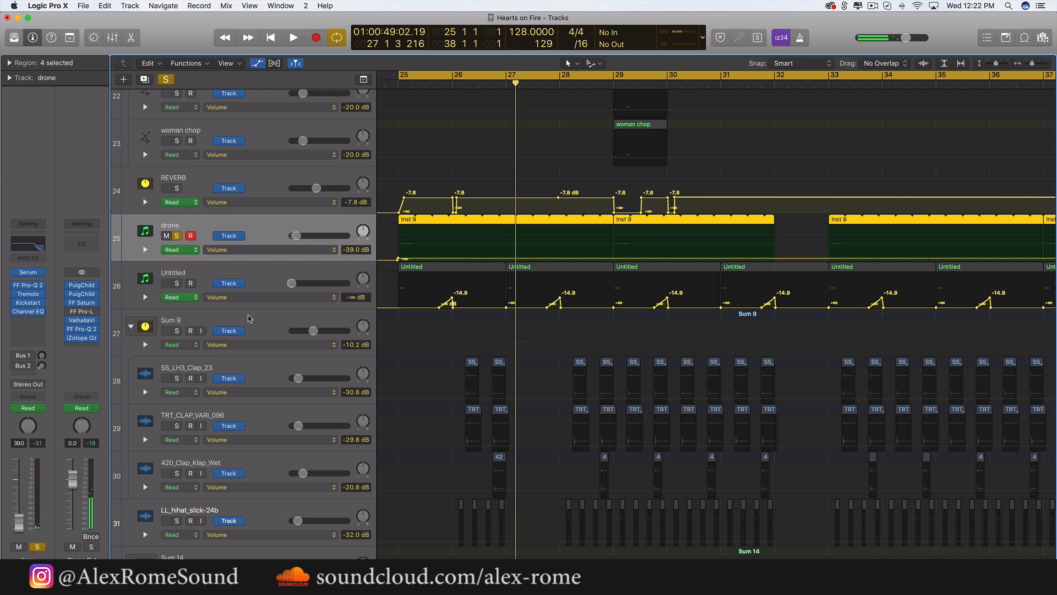
click(176, 235)
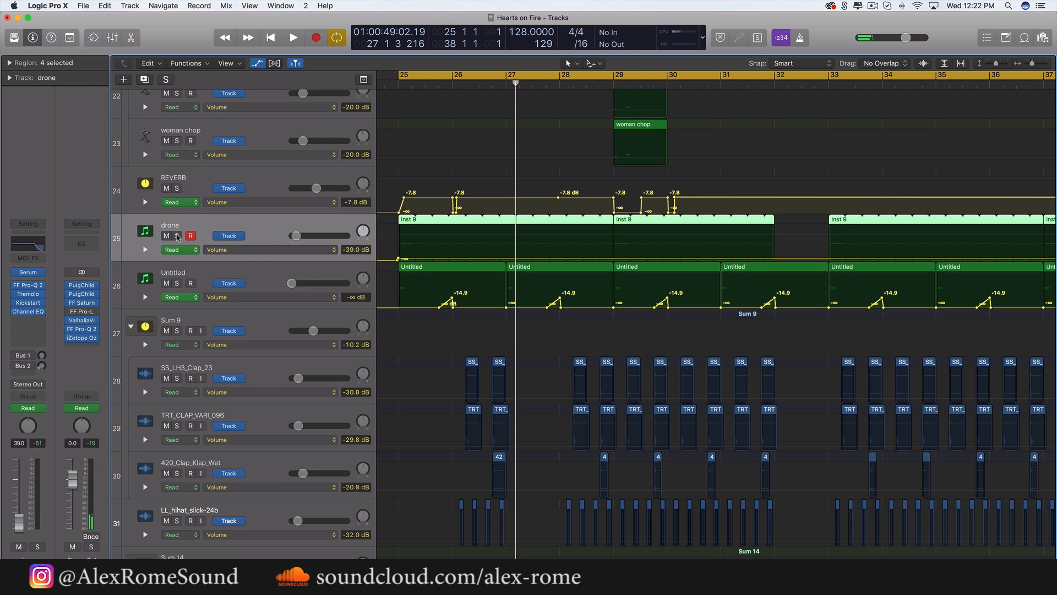
Solo and select the Untitled Nexus 2 track below the drone, play it from bar 25, stop, and unsolo it
click(176, 283)
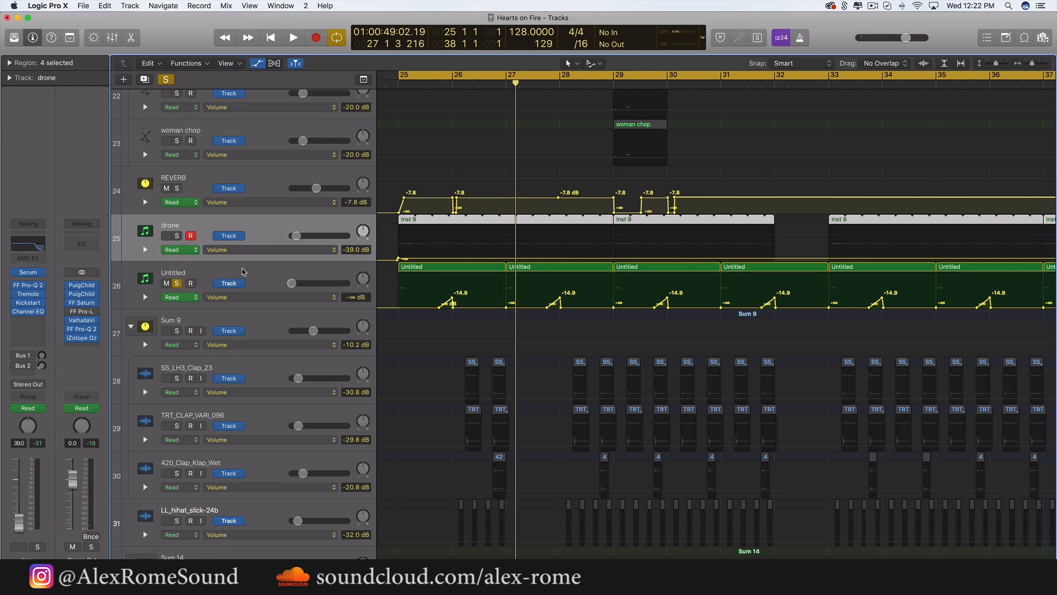
click(242, 271)
key(space)
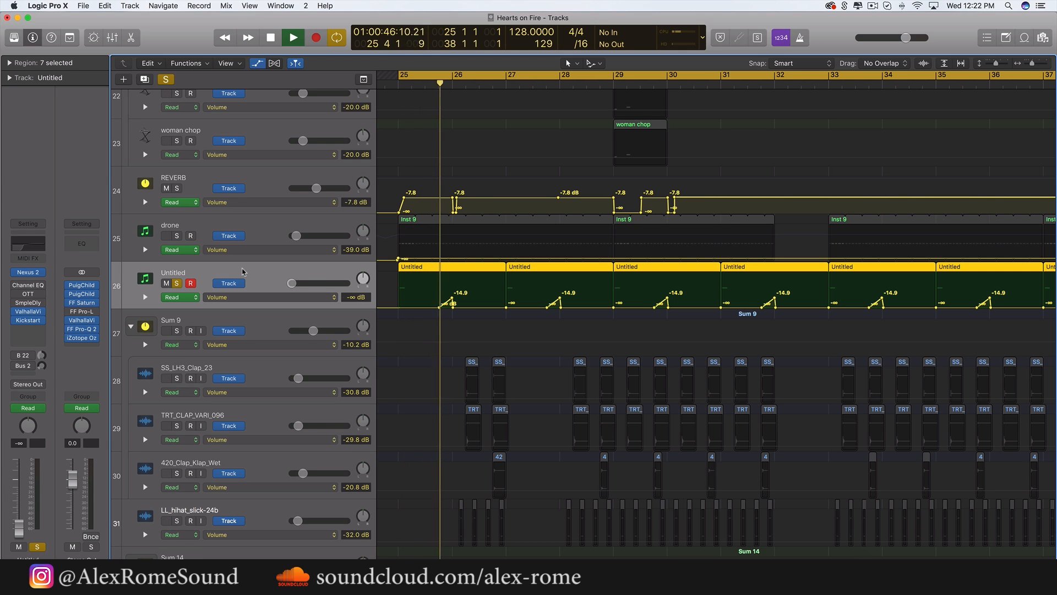
key(s)
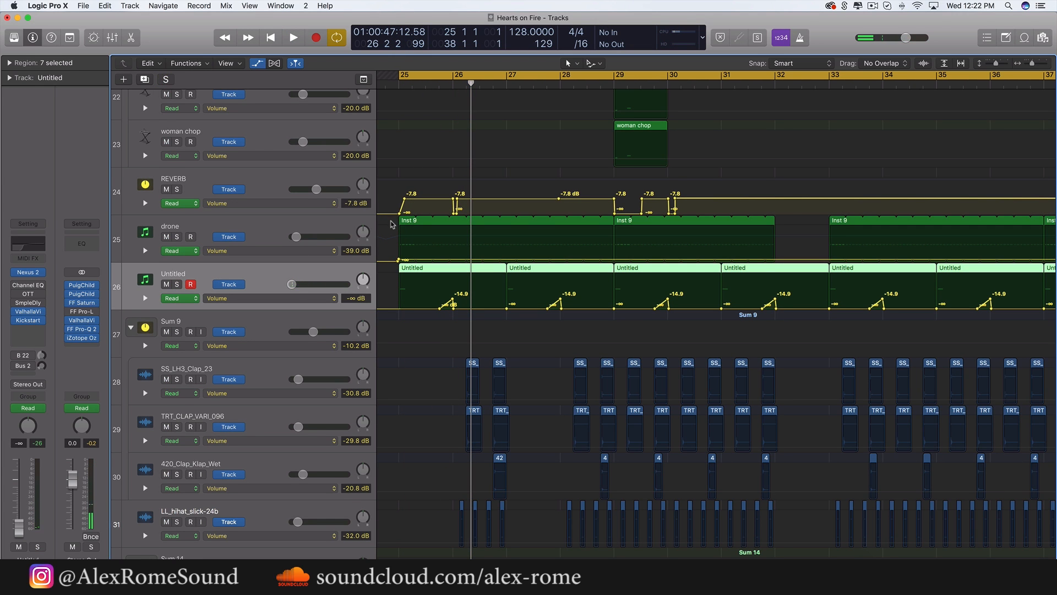
Hide the track automation and play the full drop from bar 25 to hear all layers together
click(257, 63)
drag(392, 237, 456, 293)
scroll(456, 292, left, 3)
click(455, 294)
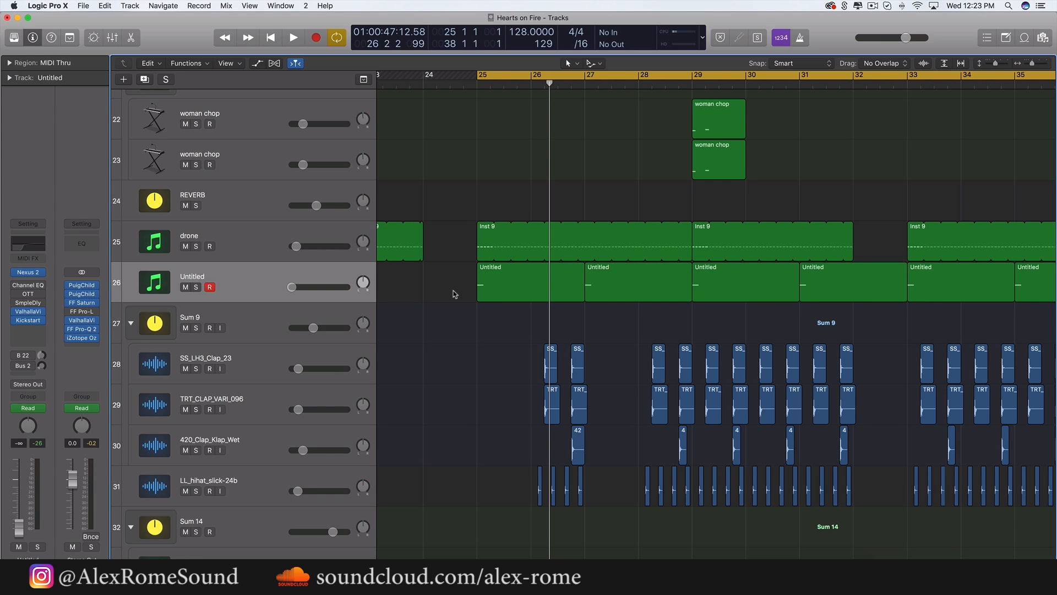
key(space)
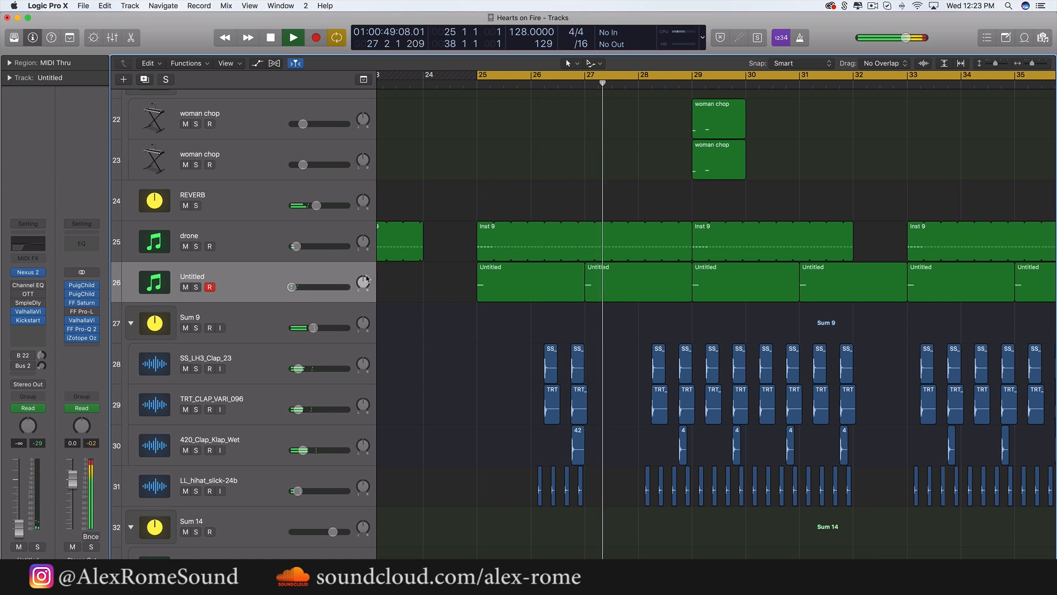
key(space)
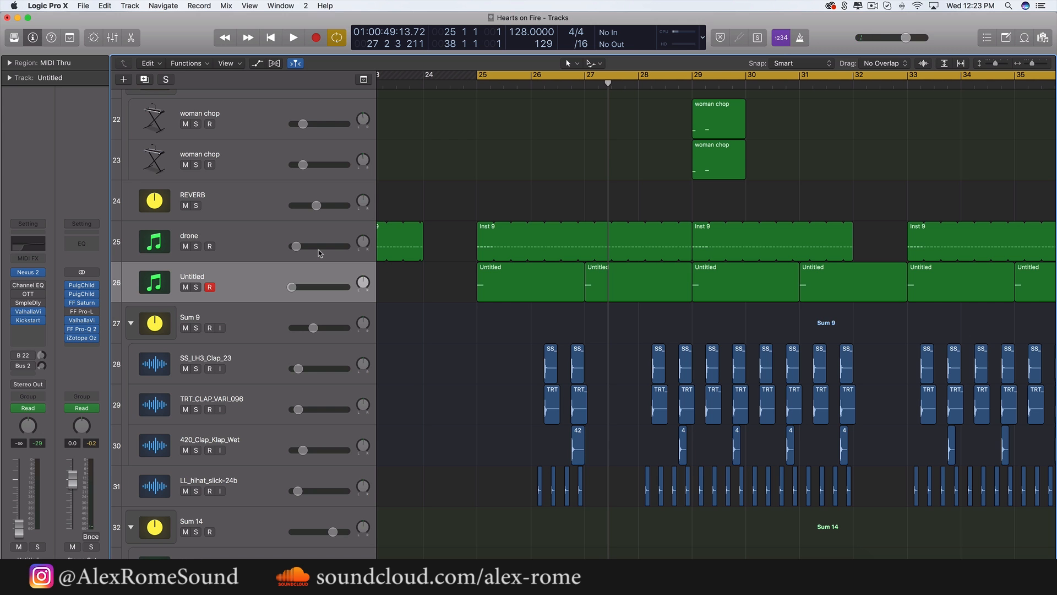
Set the cycle range from bar 24 to bar 30 and play the RP3_125_Clock and RP4_120_TIMBALE_32 samples leading into the drop
scroll(531, 358, down, 15)
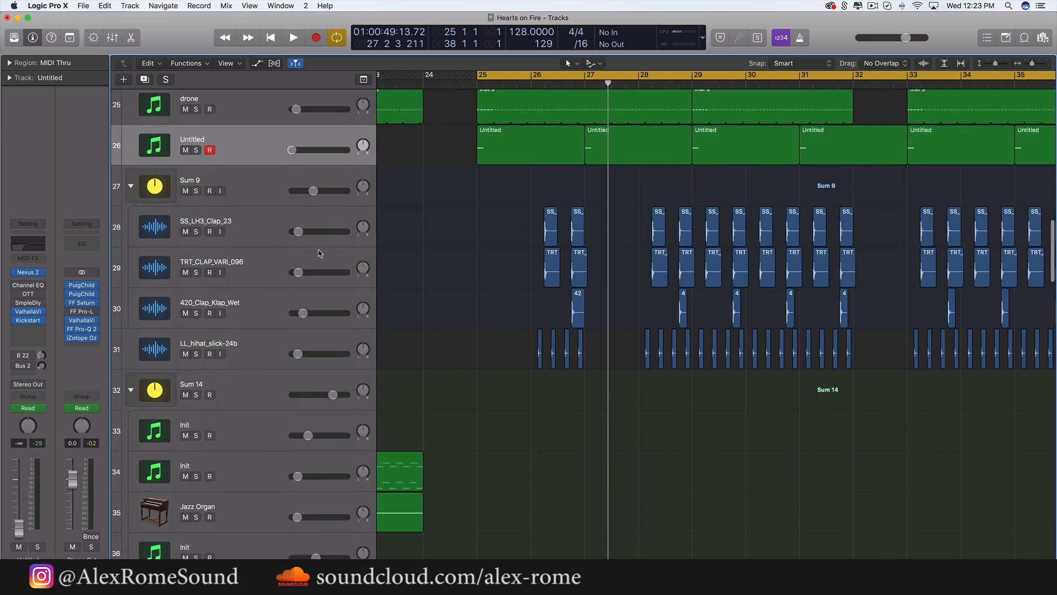
scroll(533, 358, down, 1)
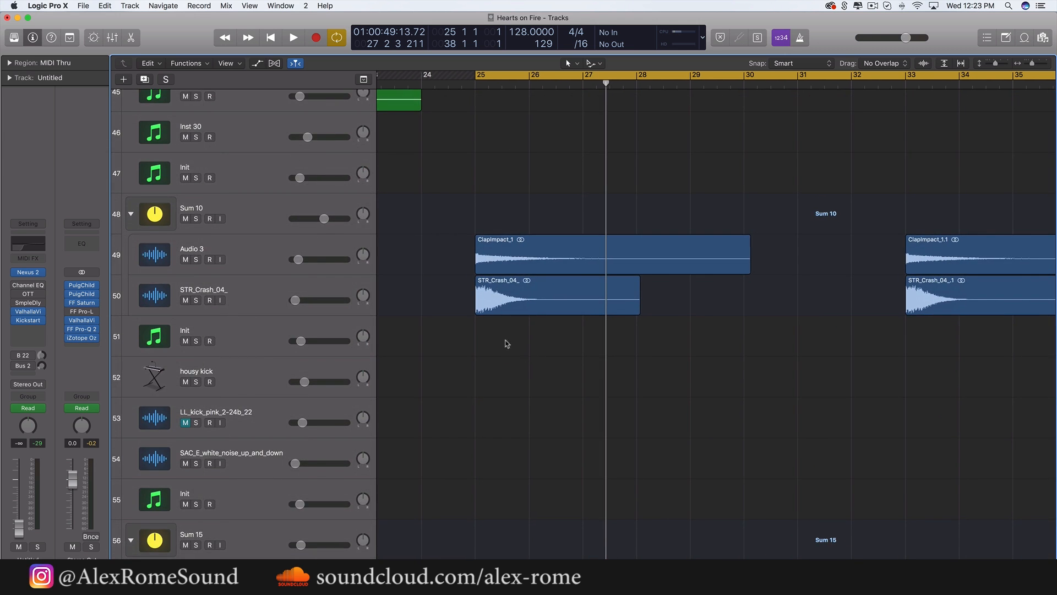
scroll(451, 364, down, 8)
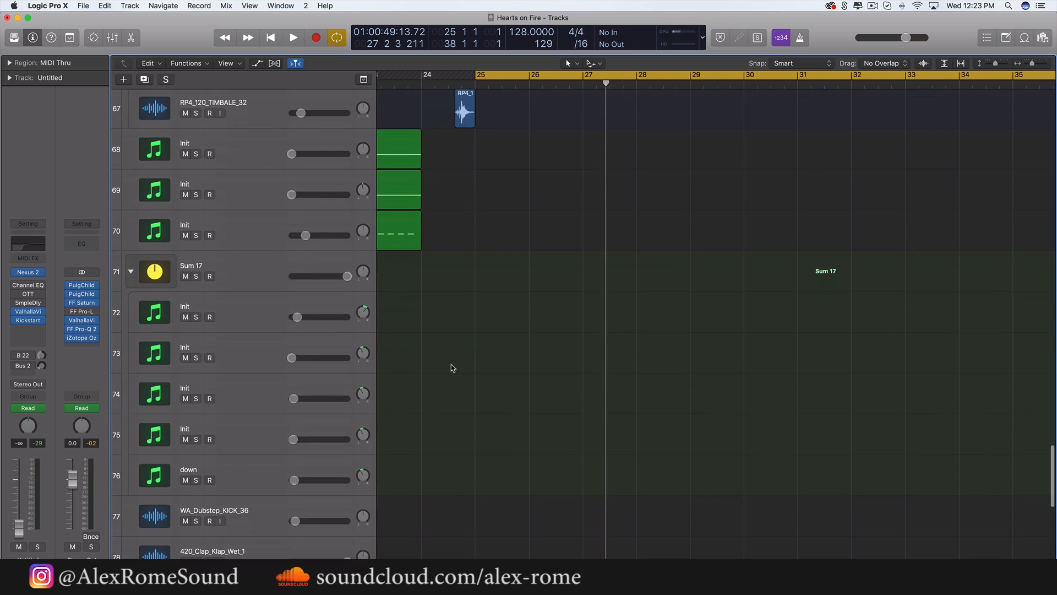
scroll(451, 368, up, 8)
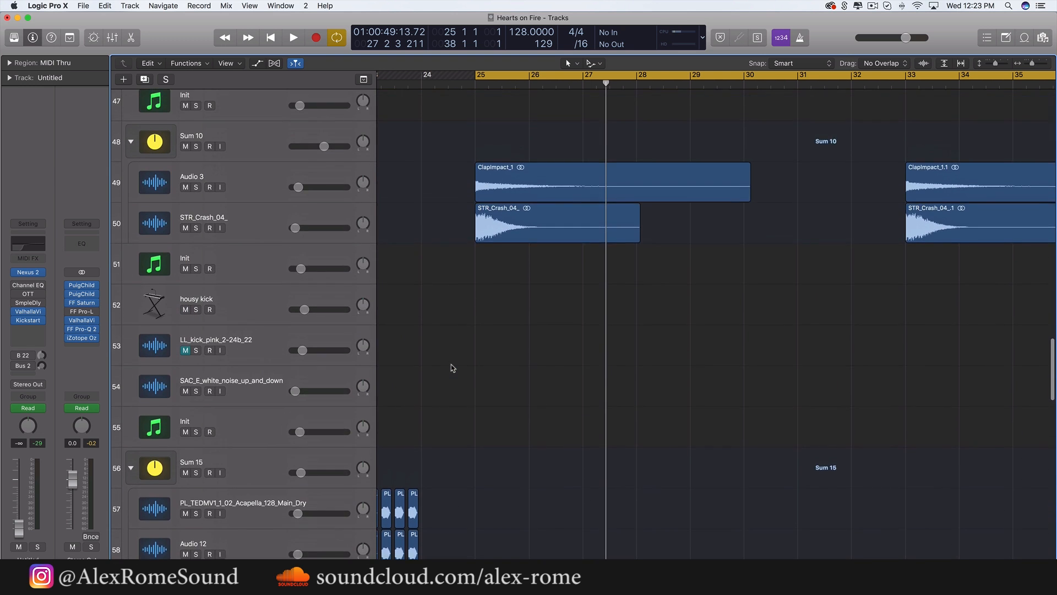
scroll(469, 322, down, 14)
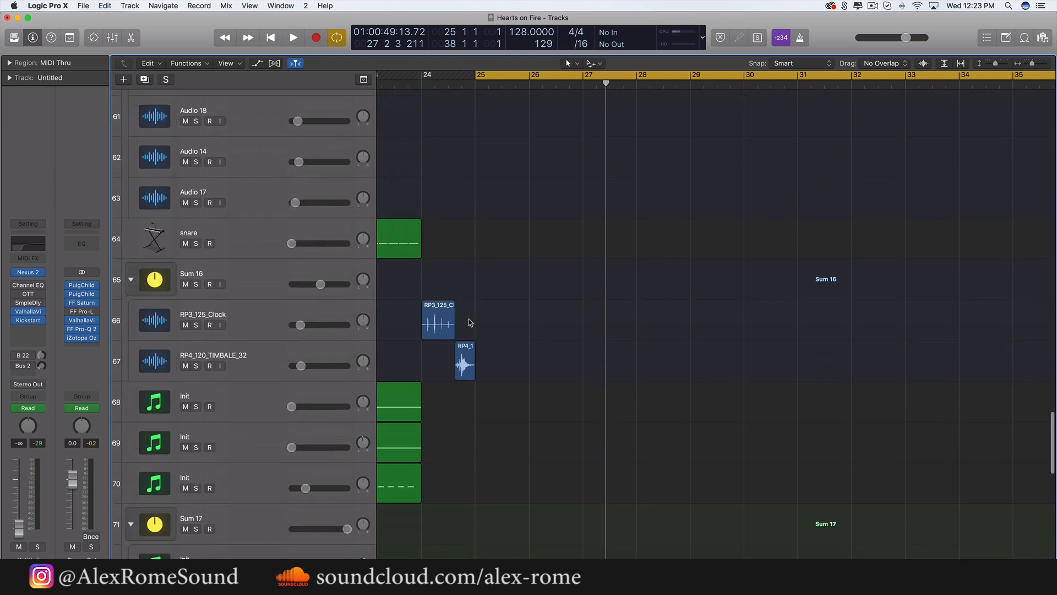
drag(421, 74, 743, 75)
drag(514, 307, 414, 207)
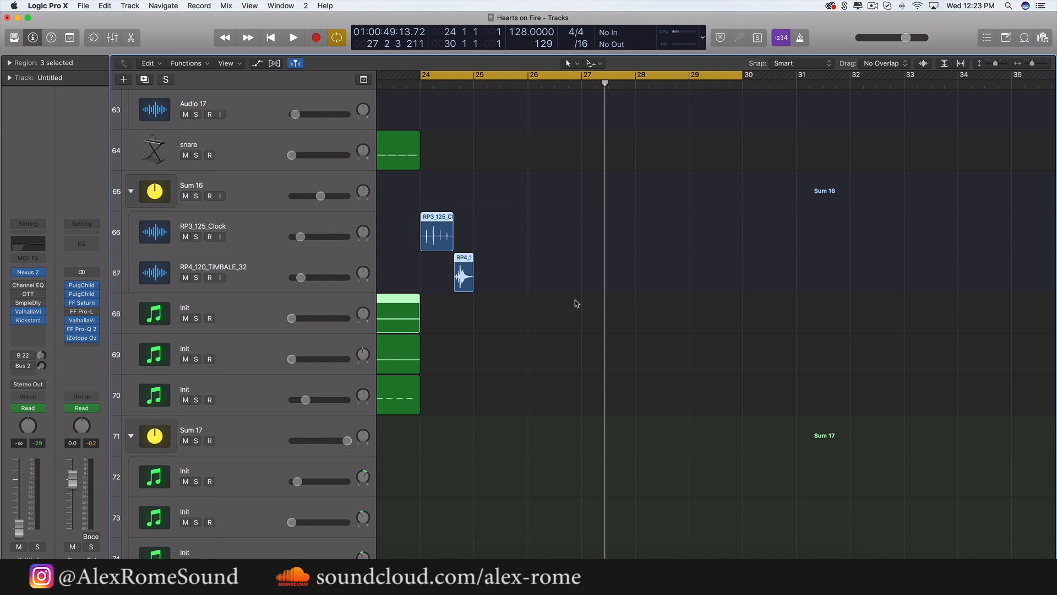
click(575, 303)
key(space)
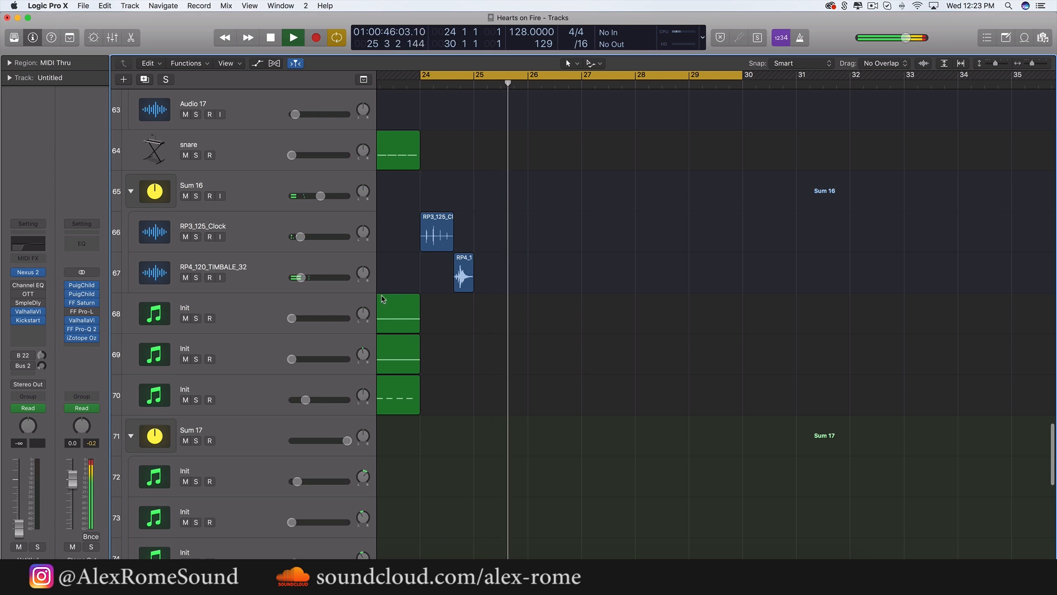
key(space)
Set the cycle range from bar 22 to bar 29 and play the transition from the build-up into the drop
scroll(603, 251, left, 5)
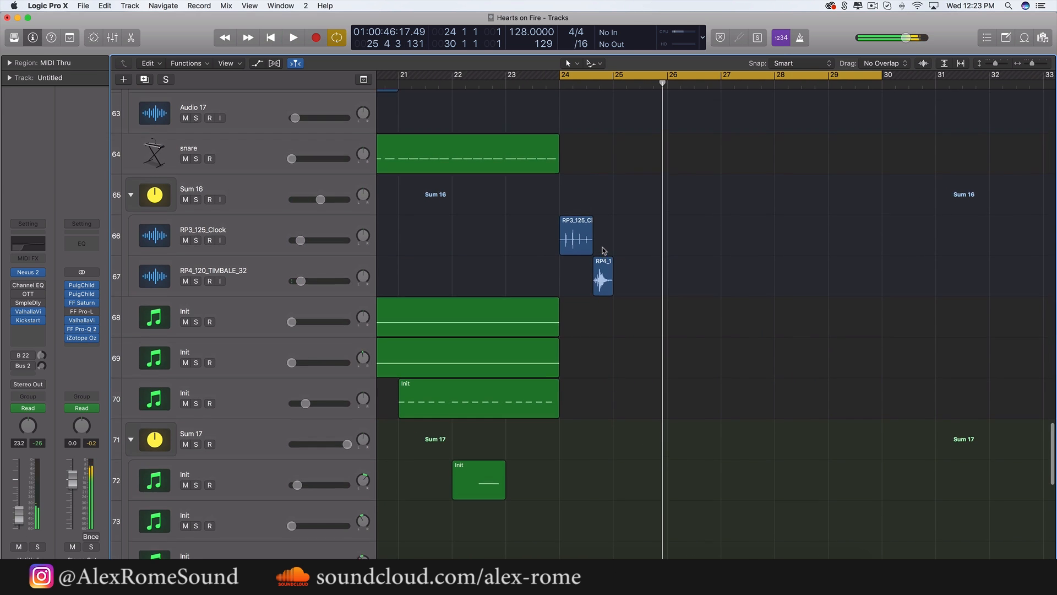
drag(400, 75, 768, 75)
key(space)
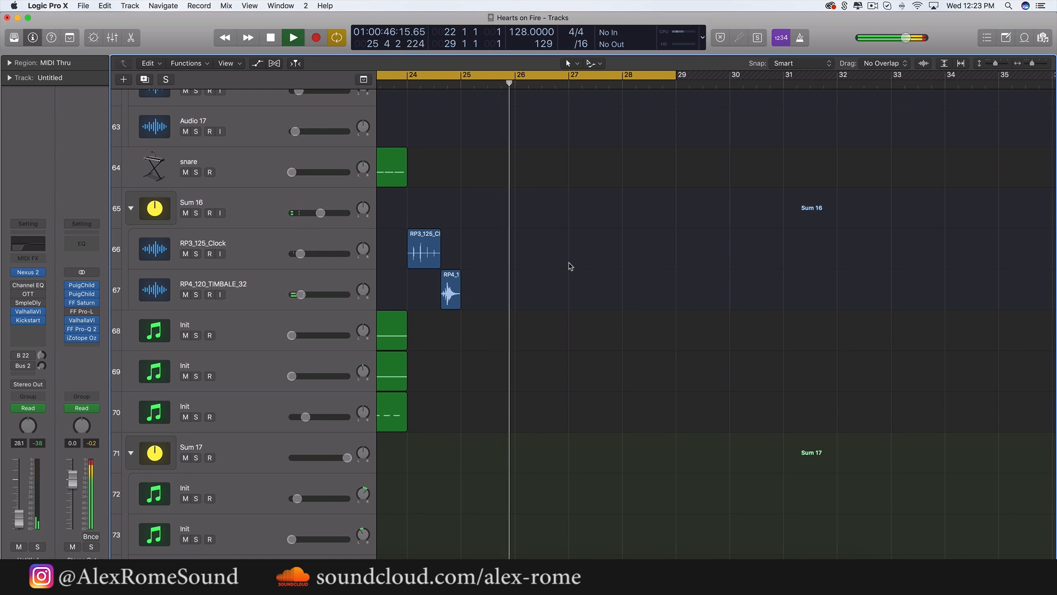
key(space)
scroll(518, 294, left, 2)
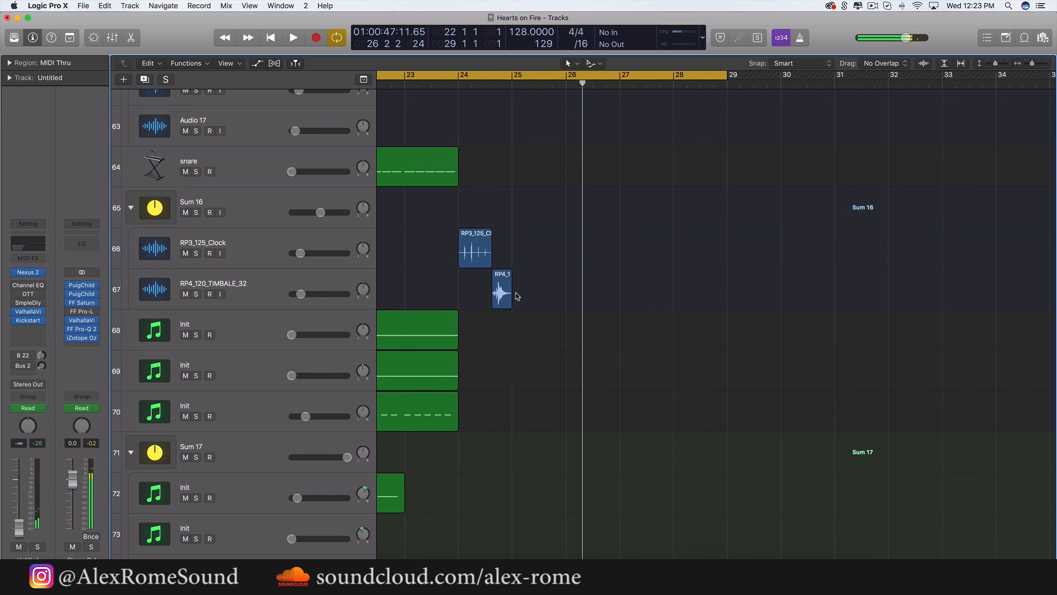
Set the cycle range from bar 24 to beat 3 of bar 25, play the RP3_125_Clock track soloed, and unsolo it
drag(458, 75, 546, 78)
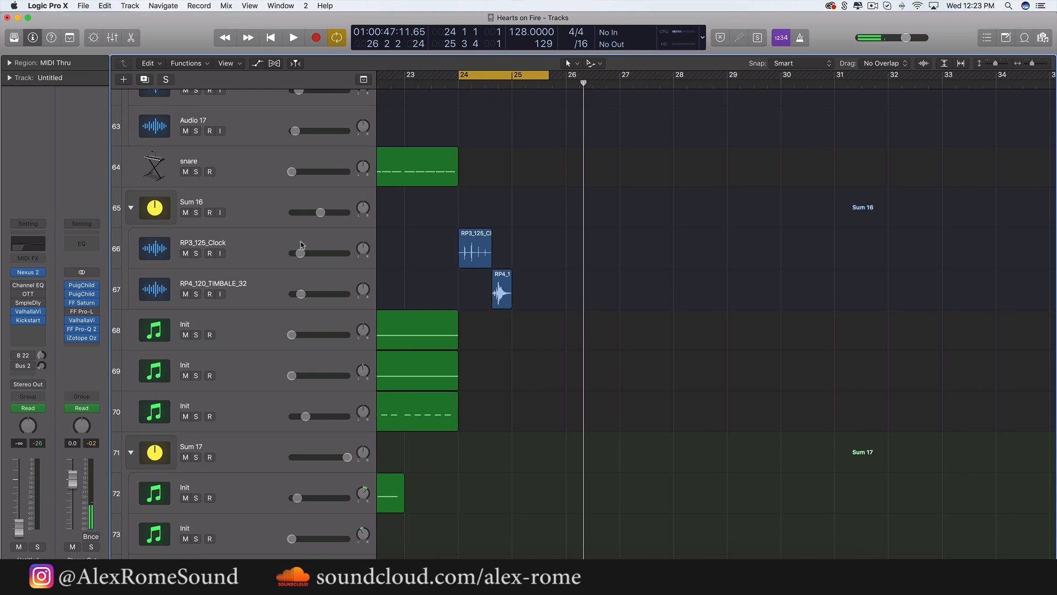
click(196, 254)
key(space)
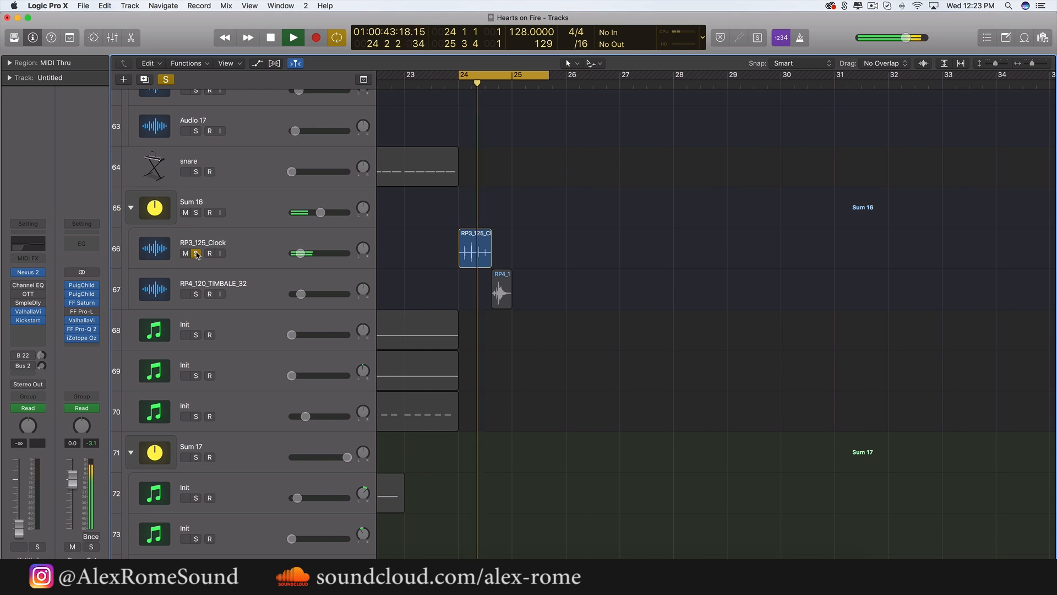
key(space)
click(196, 254)
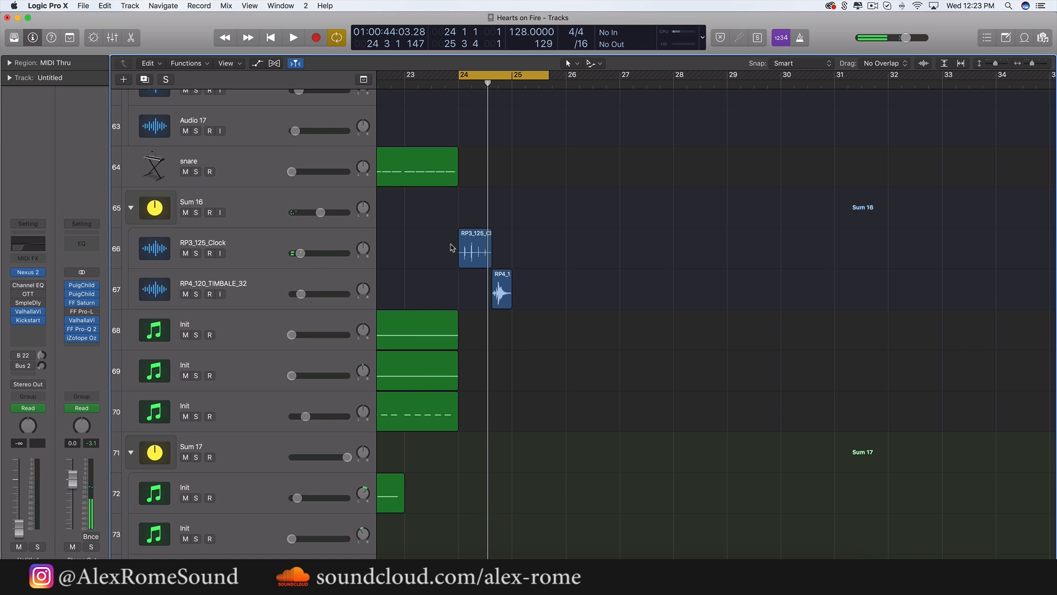
Examine the RP3_125_Clock region at bar 24 up close
scroll(452, 248, up, 3)
scroll(451, 248, up, 4)
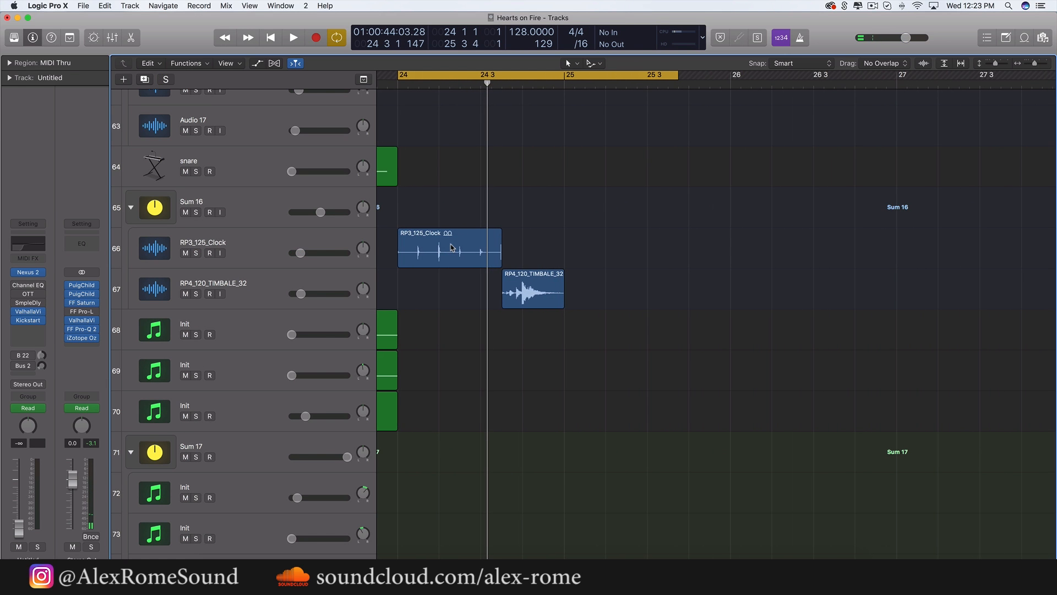
scroll(452, 248, left, 1)
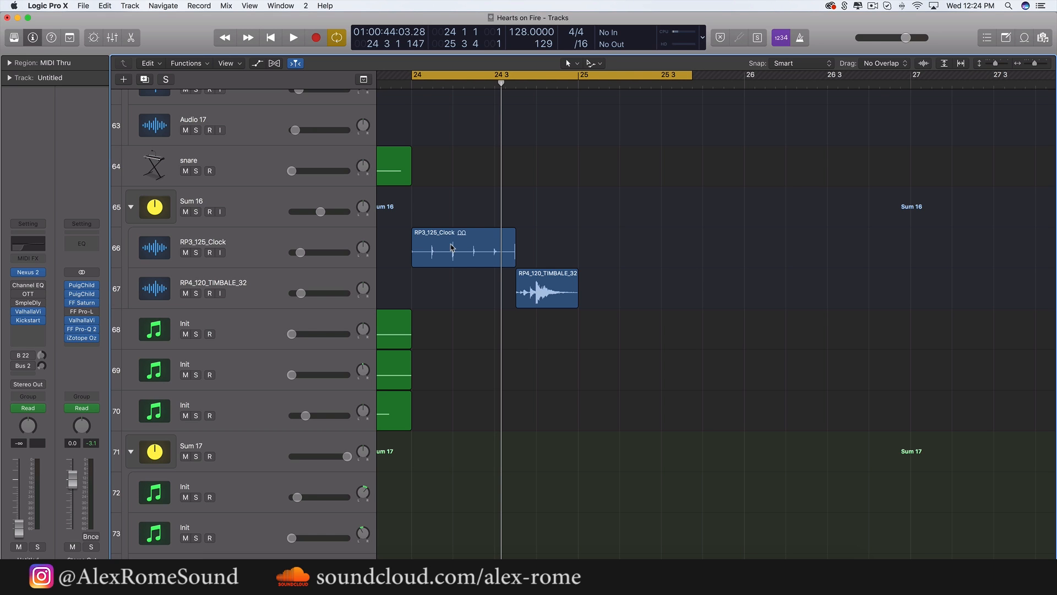
click(440, 238)
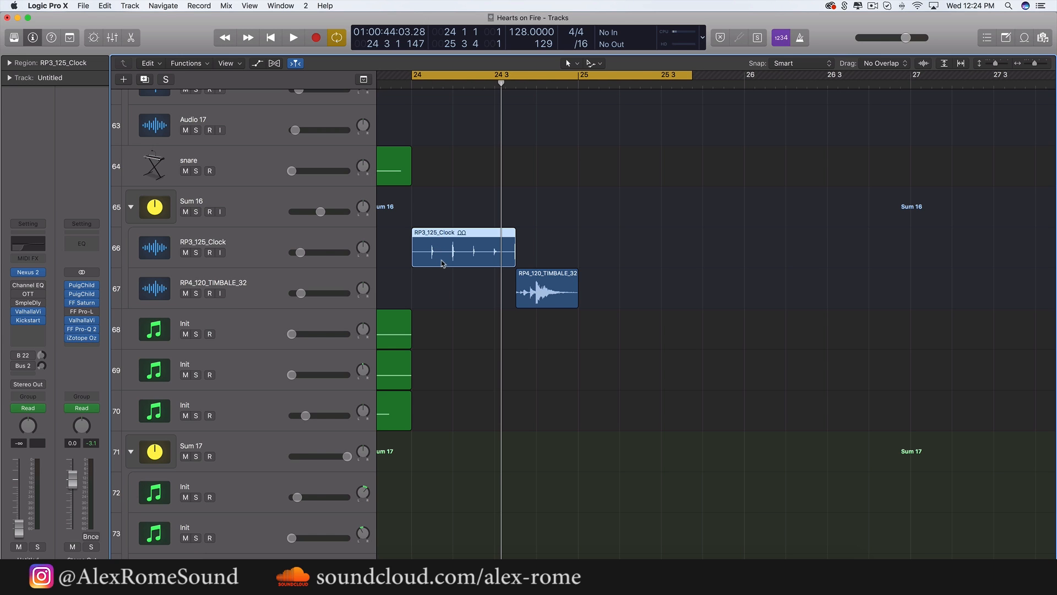
click(546, 341)
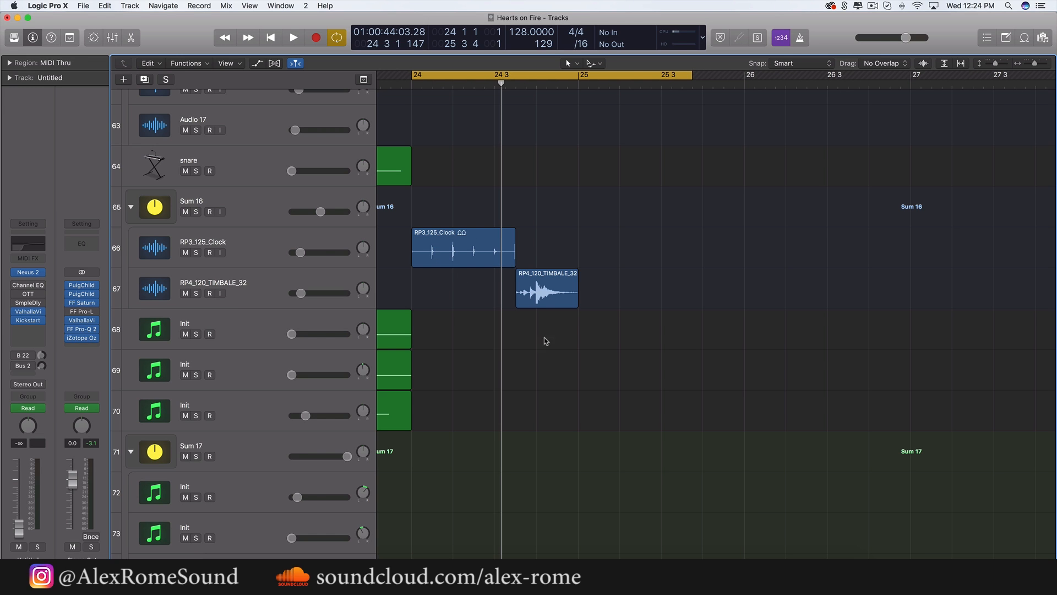
Solo the RP4_120_TIMBALE_32 track, play it with the cycle set from beat 3 of bar 24 to about bar 26, and unsolo it
click(318, 289)
key(s)
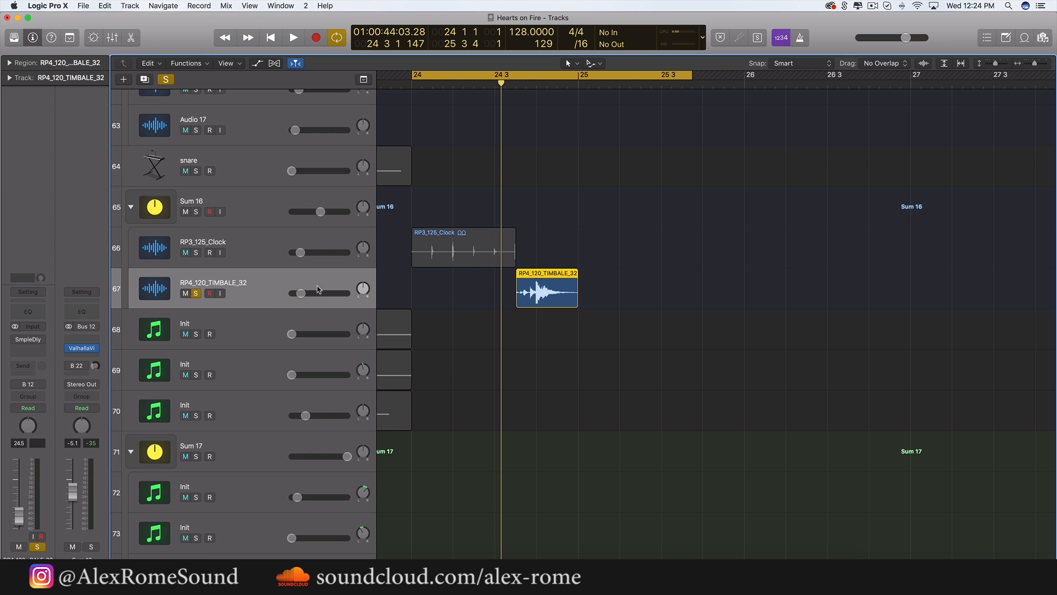
drag(490, 82, 780, 87)
key(space)
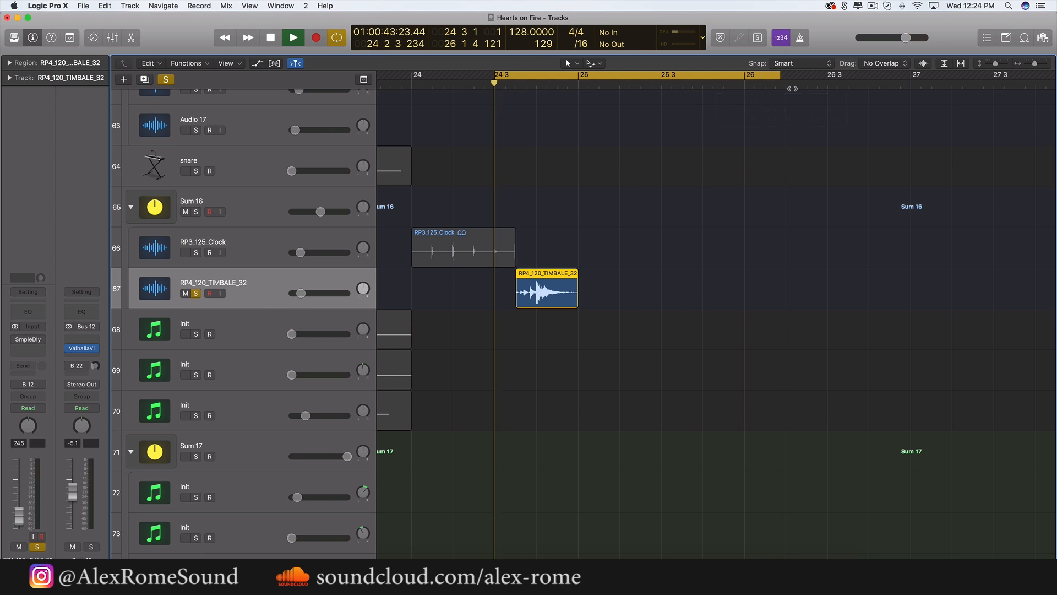
key(space)
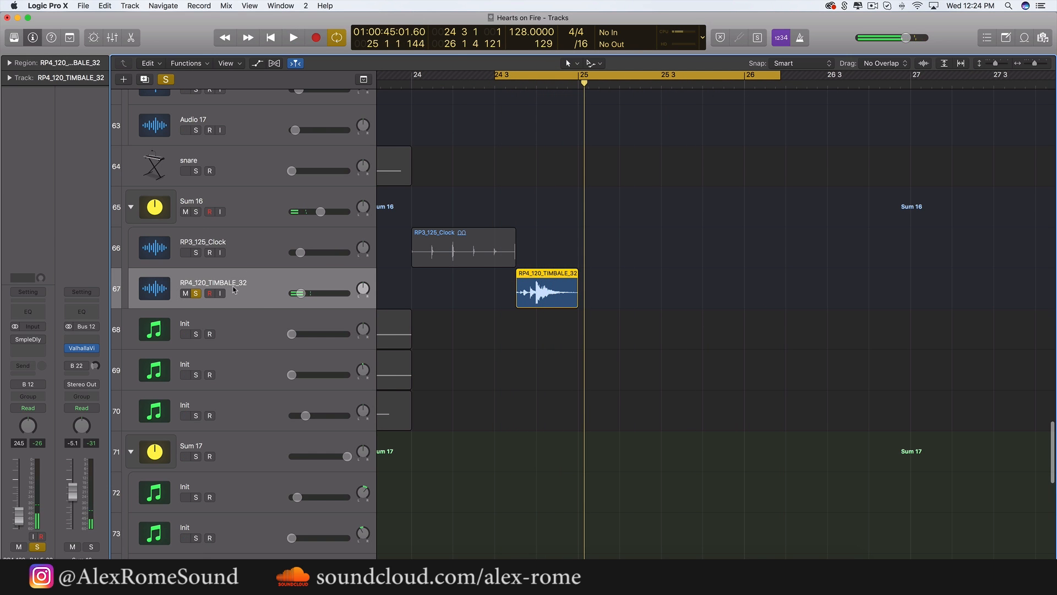
click(196, 293)
click(761, 294)
right_click(762, 292)
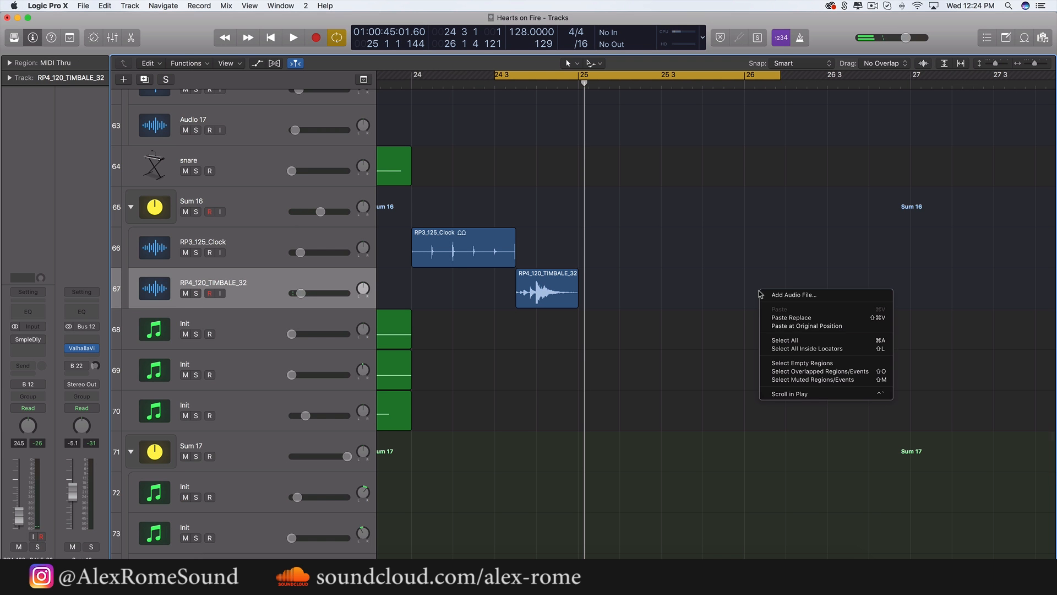
click(691, 328)
Set the cycle range from bar 25 to bar 28, play the Sum 10 impact and crash stack soloed, and unsolo it
key(super+Left)
key(super+Left)
key(super+Left)
scroll(673, 328, up, 20)
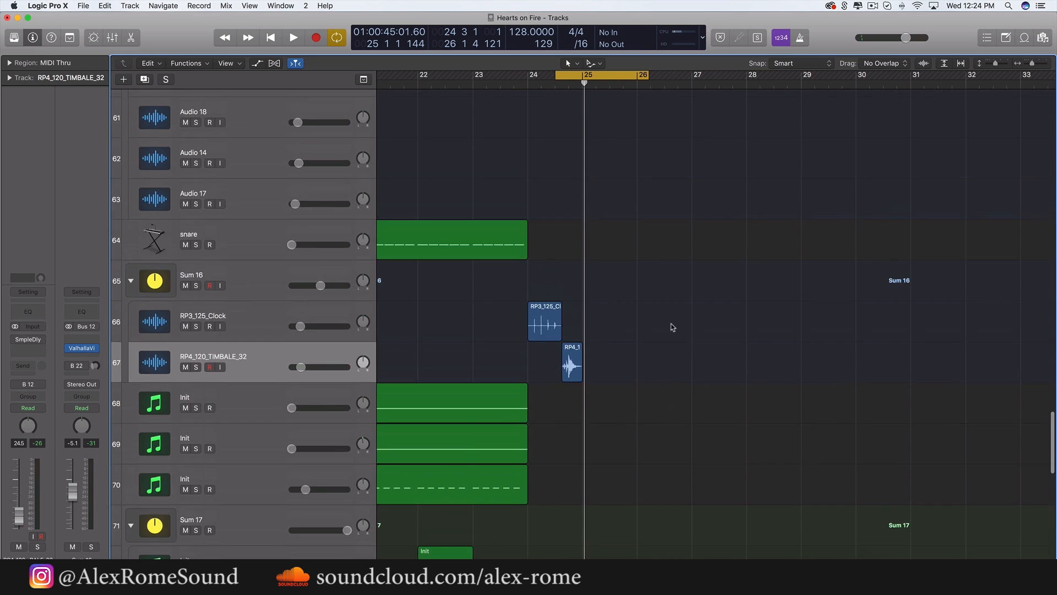
scroll(672, 328, down, 15)
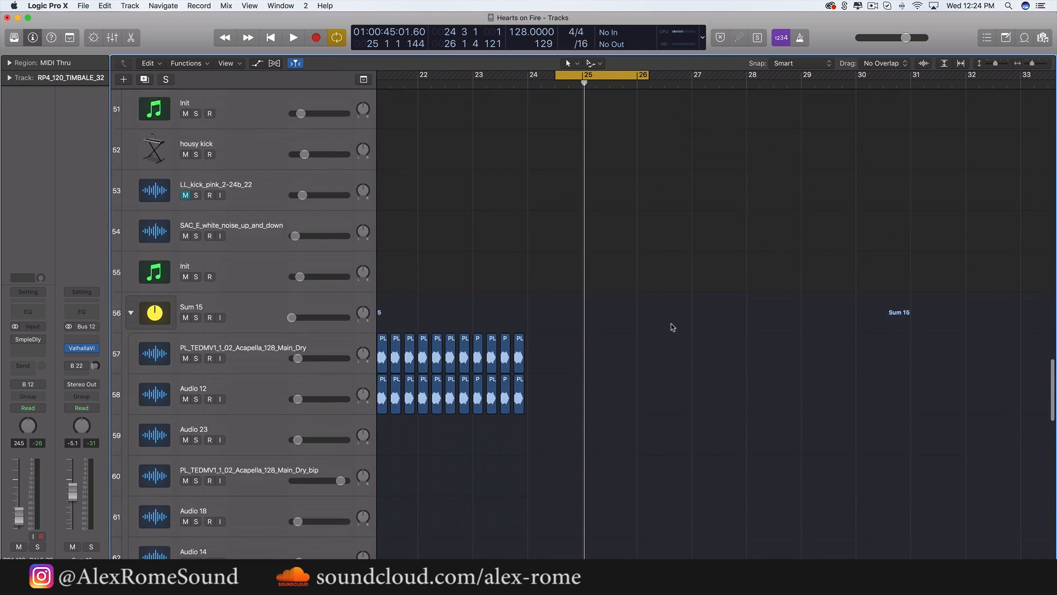
scroll(673, 328, right, 5)
scroll(673, 328, up, 6)
scroll(672, 328, up, 3)
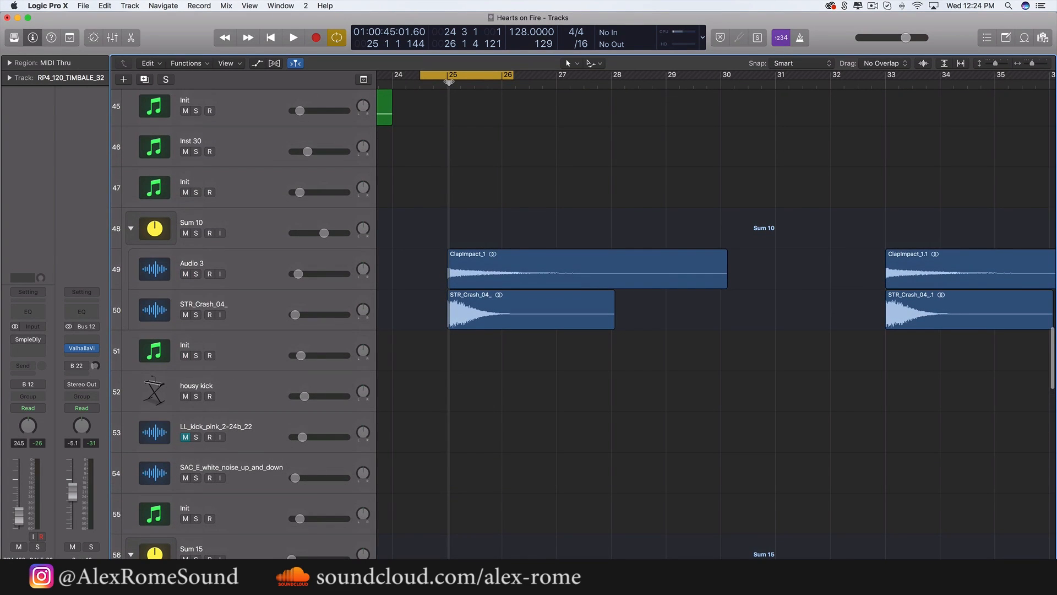
drag(448, 78, 611, 77)
click(213, 226)
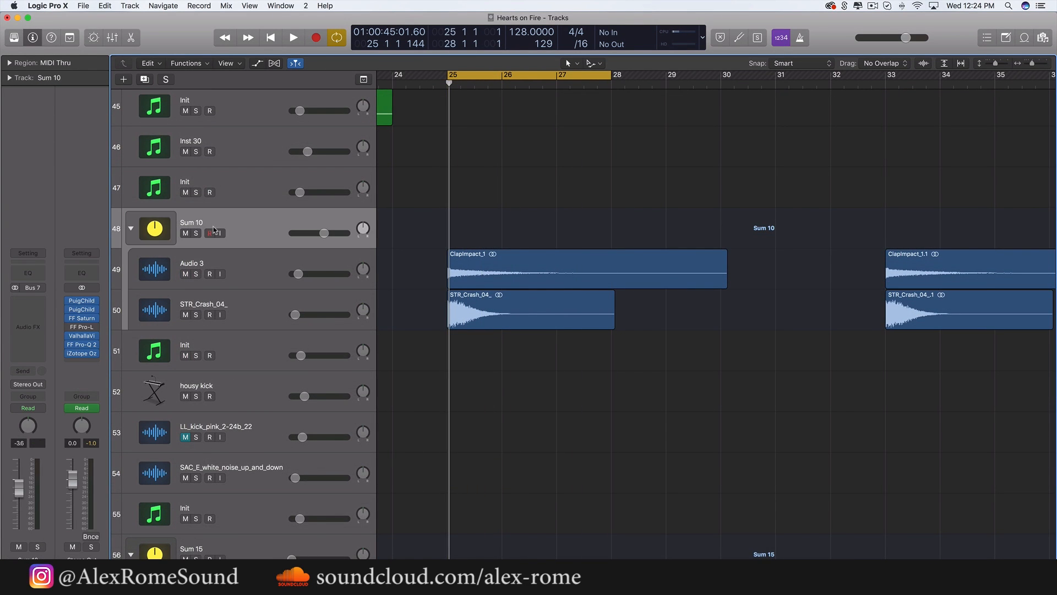
click(198, 233)
key(space)
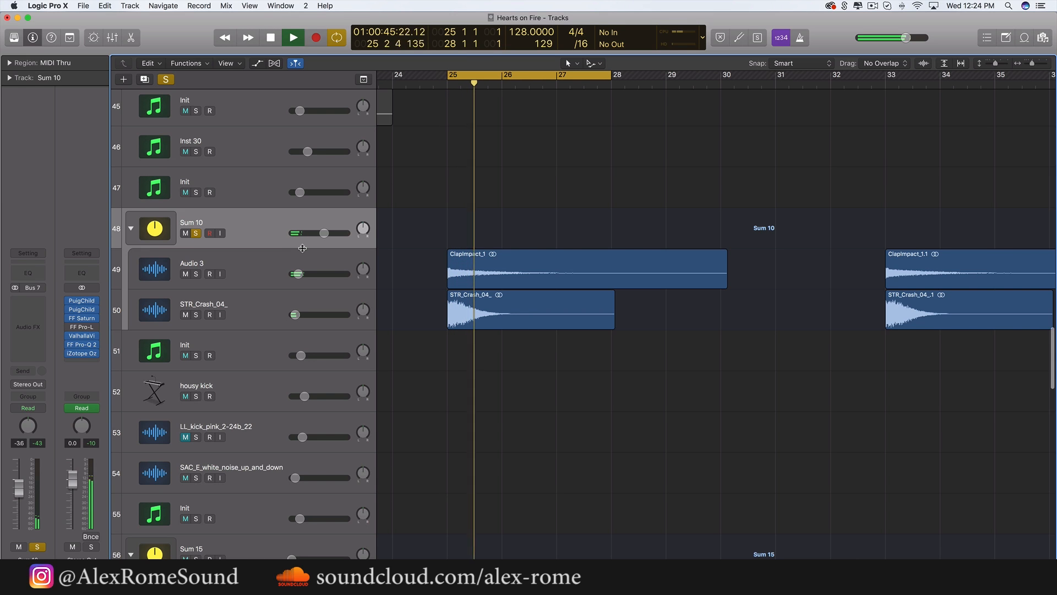
key(space)
click(197, 233)
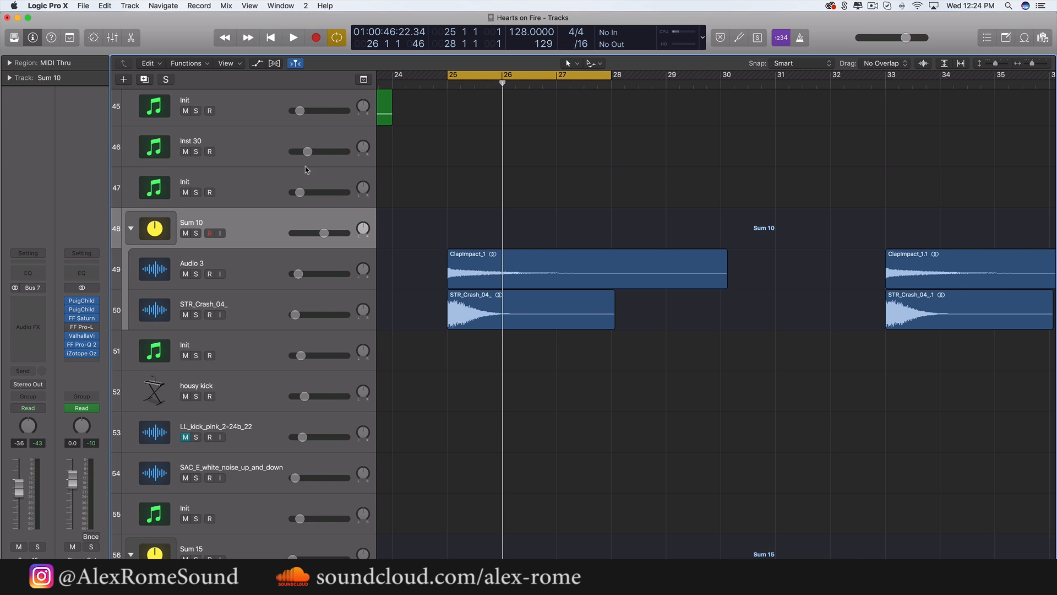
Set the cycle range from bar 23 to bar 32, select the first ClapImpact_1 and STR_Crash_04_ regions, and play them in the full mix
scroll(399, 92, left, 3)
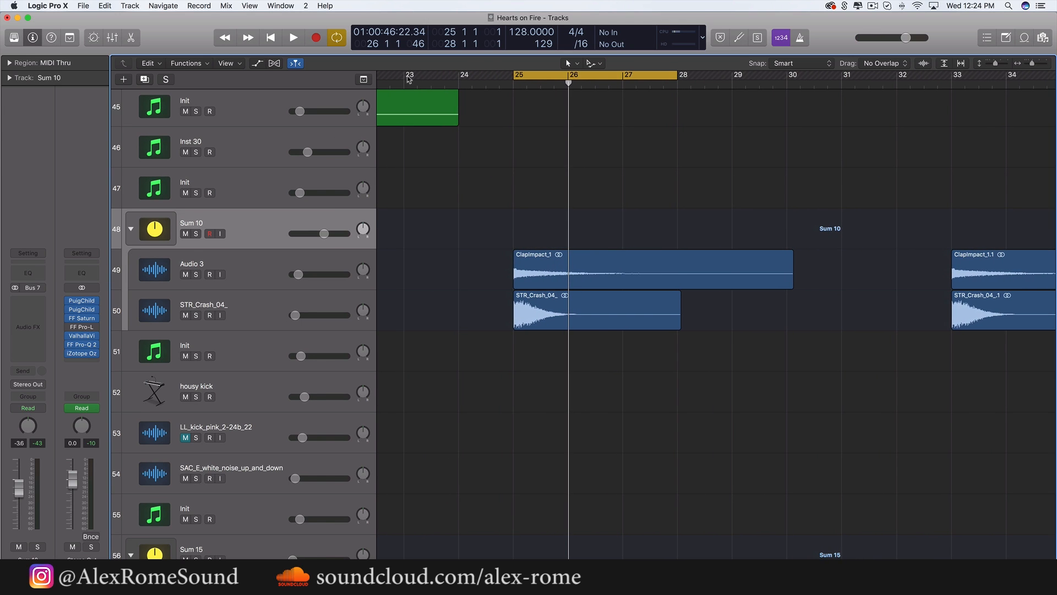
drag(406, 75, 917, 77)
drag(539, 233, 647, 333)
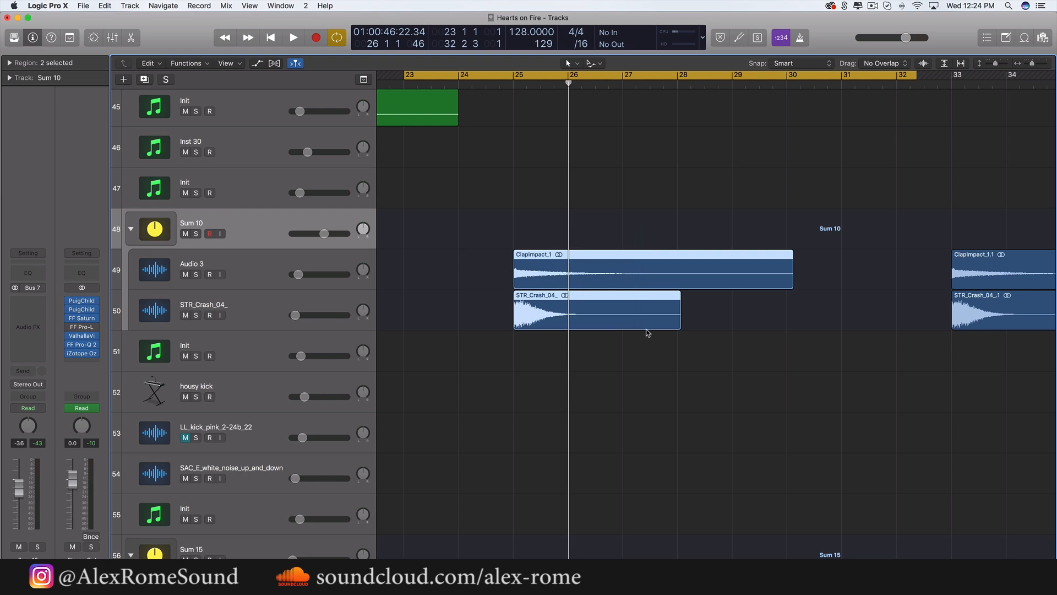
key(space)
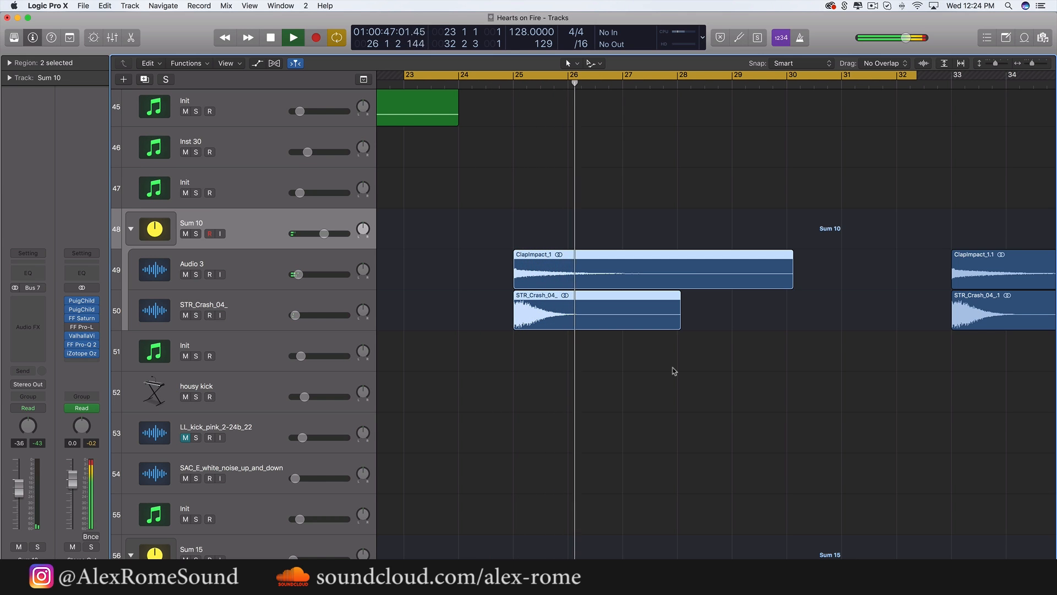
key(space)
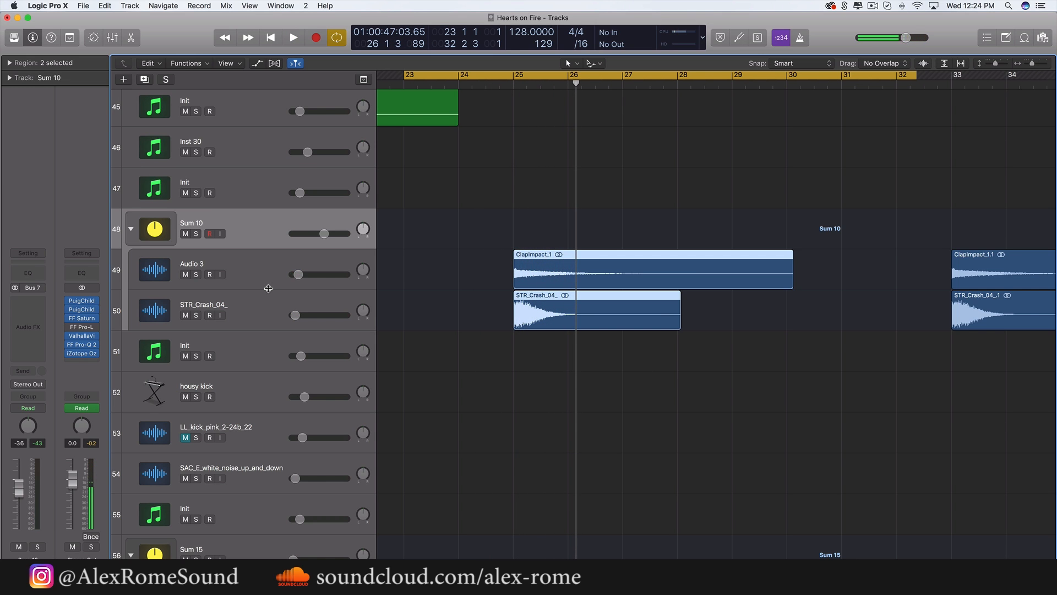
Look through the whole track list for remaining layers in the first half of the drop
scroll(671, 330, up, 20)
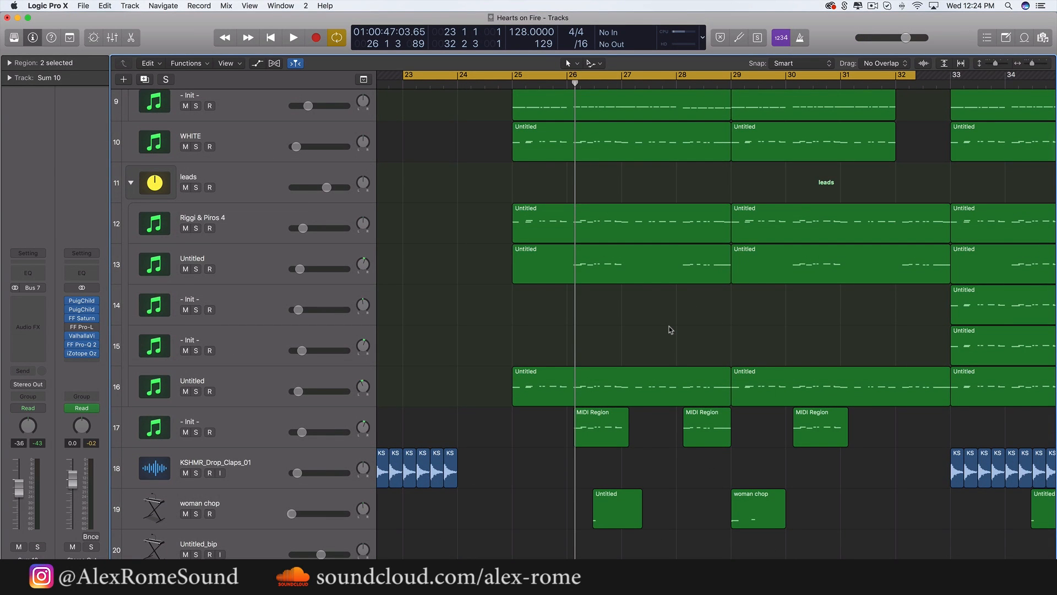
scroll(671, 330, up, 7)
scroll(671, 329, down, 7)
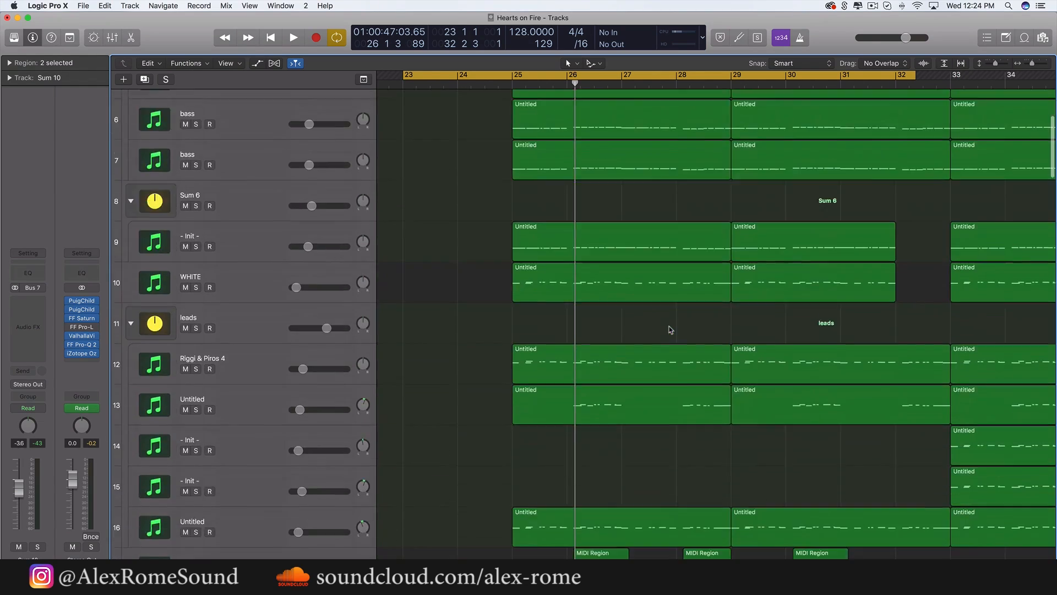
scroll(671, 329, down, 15)
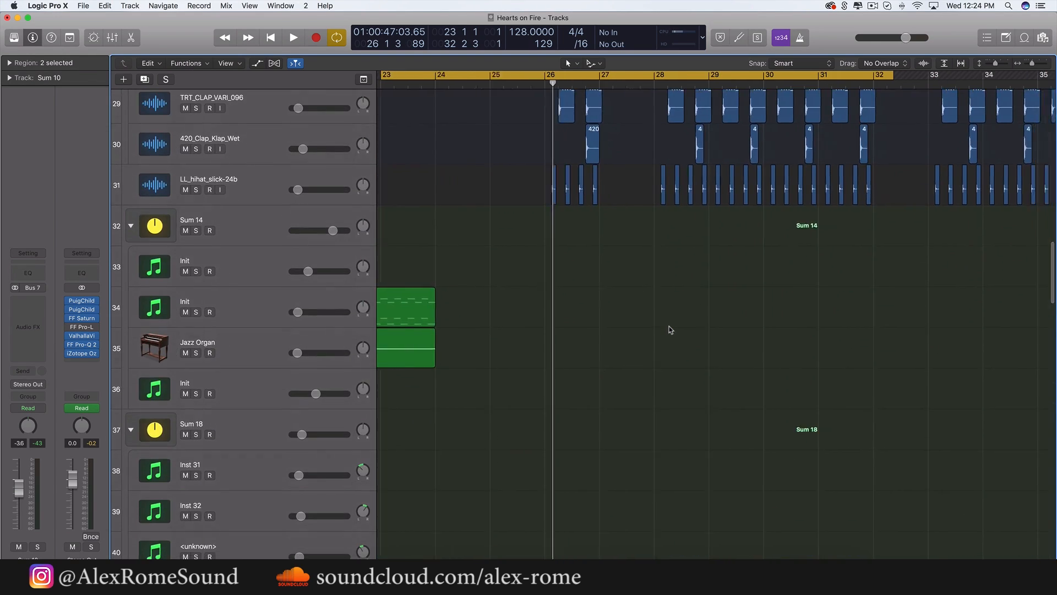
scroll(671, 330, down, 20)
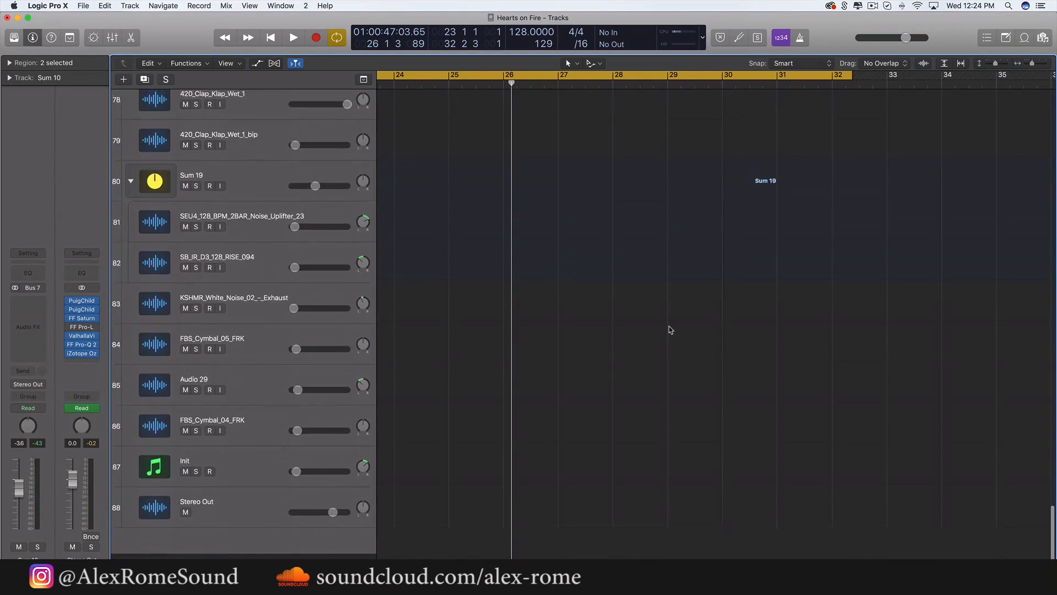
scroll(671, 330, up, 15)
key(super+Left)
key(super+Left)
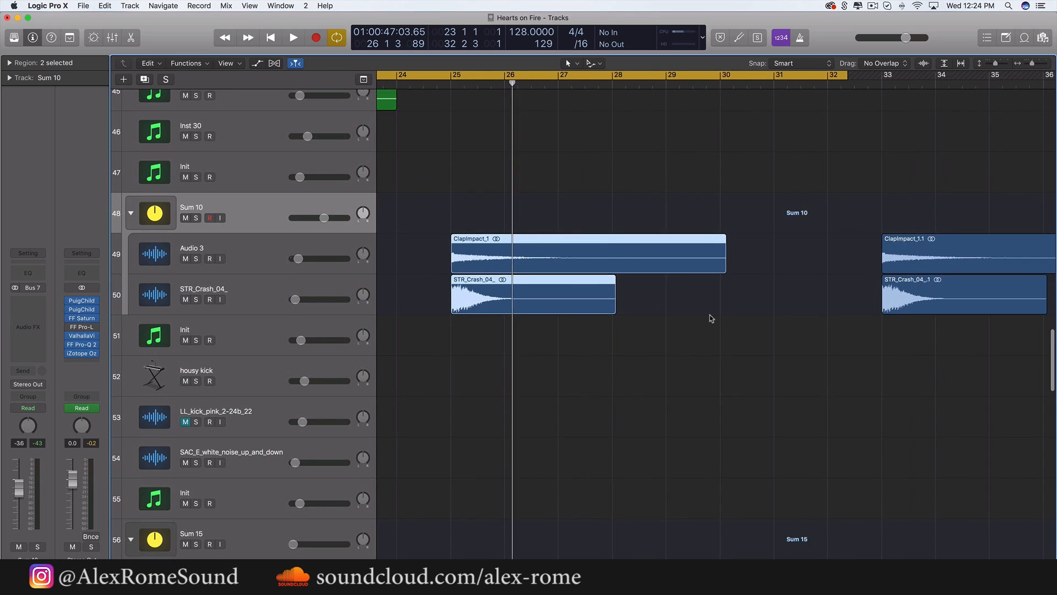
scroll(711, 318, up, 1)
scroll(711, 318, up, 5)
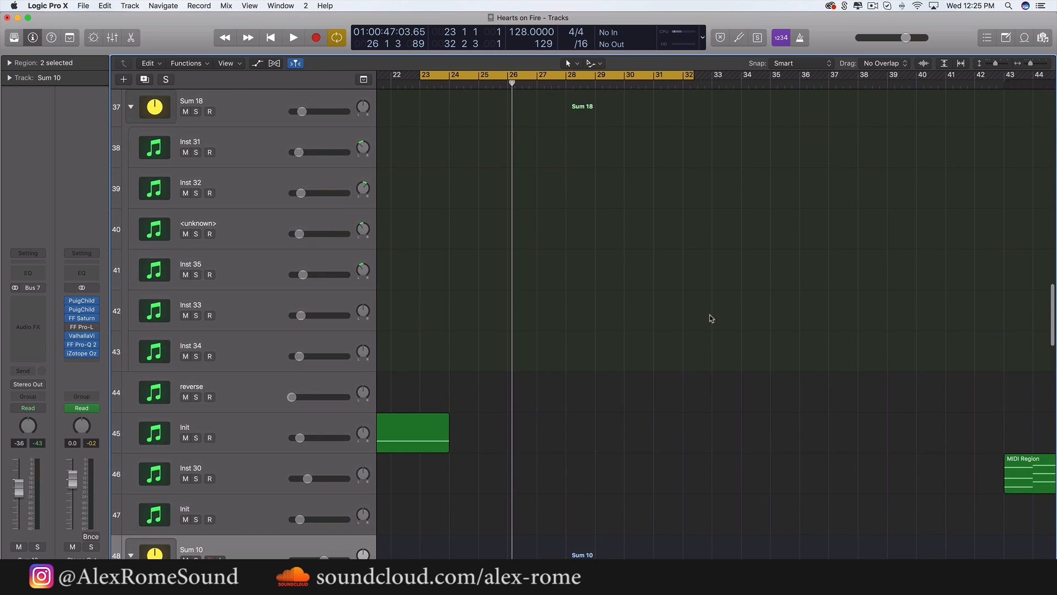
scroll(711, 319, up, 10)
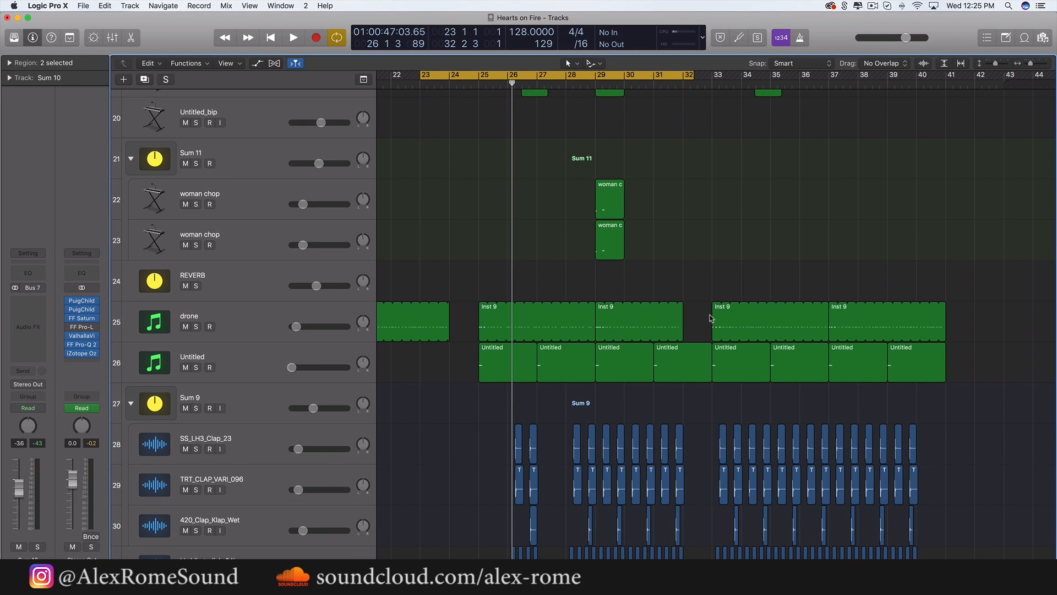
scroll(710, 318, up, 5)
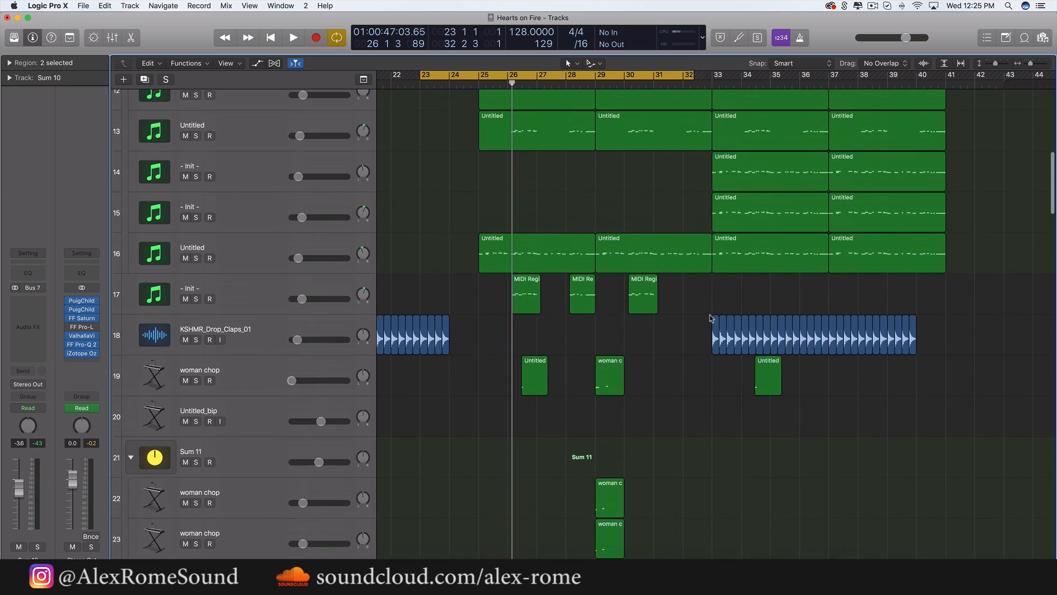
click(683, 351)
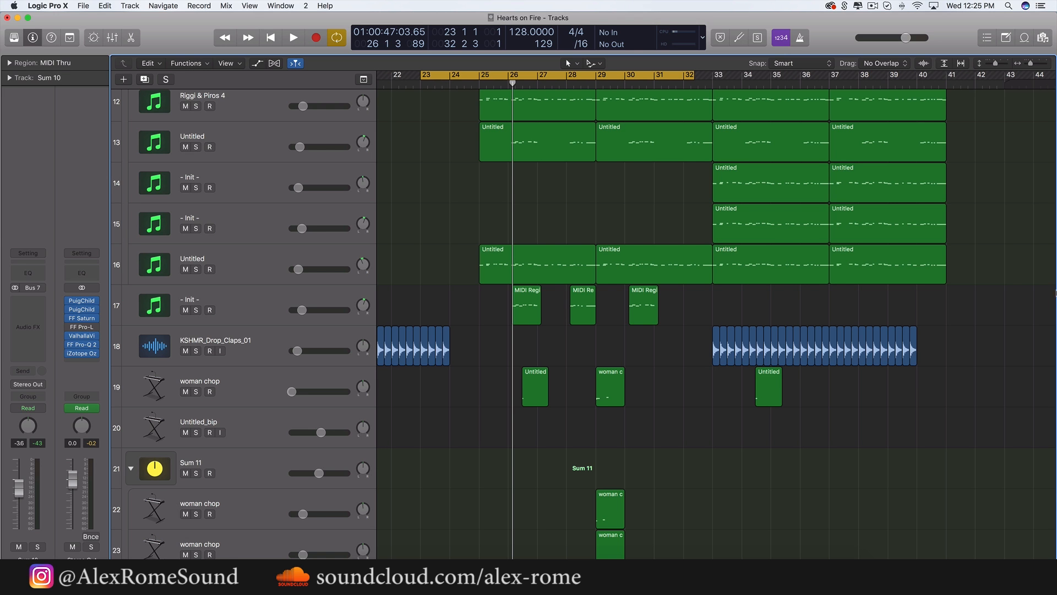
Set the cycle range from bar 33 to bar 43 to cover the second half of the drop
scroll(1000, 368, down, 5)
scroll(991, 385, right, 5)
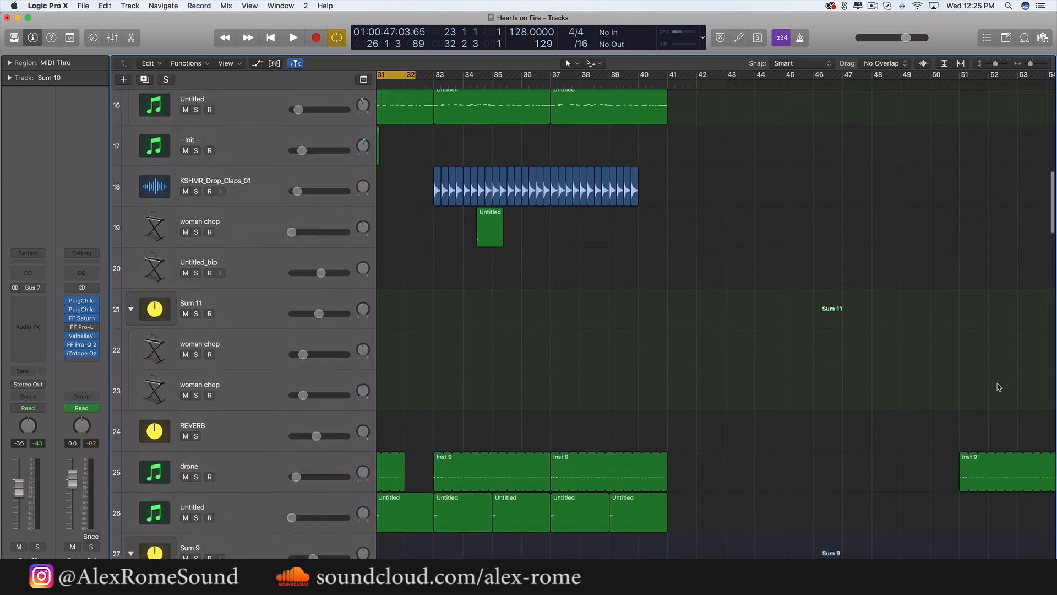
scroll(892, 387, up, 8)
scroll(876, 386, left, 3)
scroll(859, 384, up, 3)
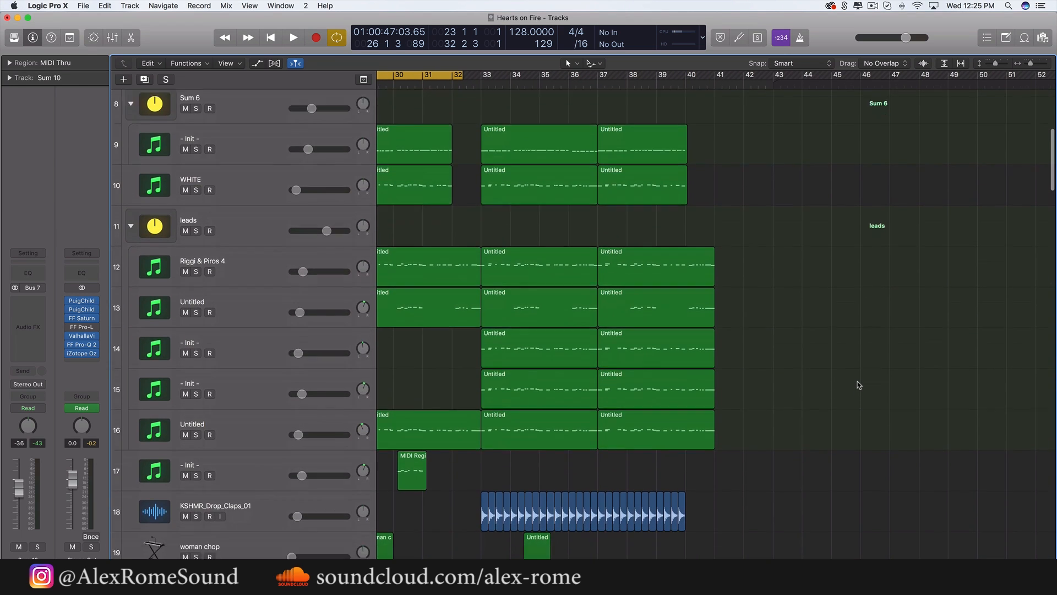
scroll(859, 384, down, 4)
scroll(859, 385, down, 1)
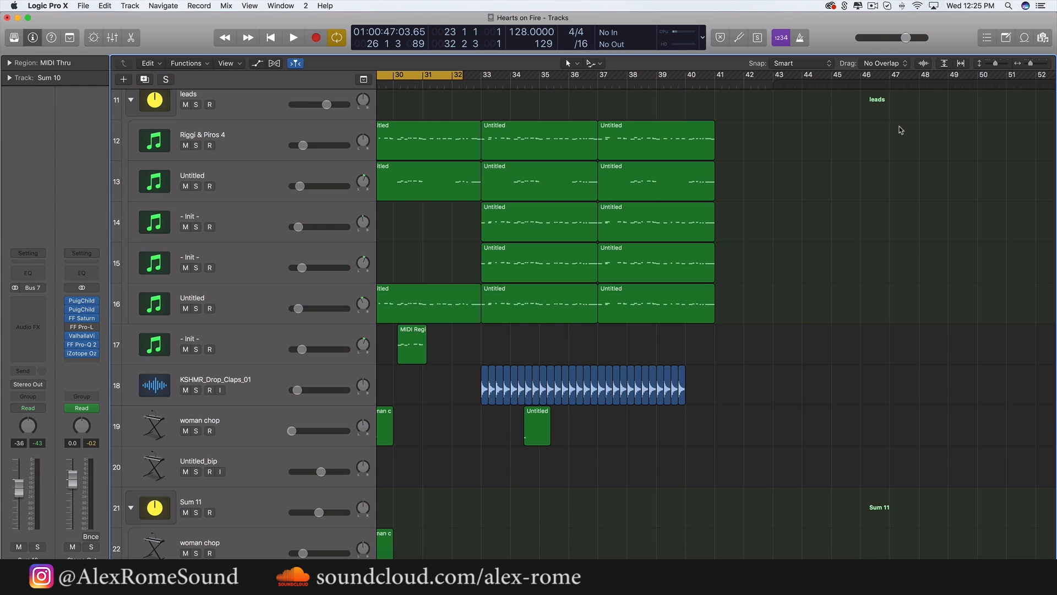
drag(481, 81, 763, 78)
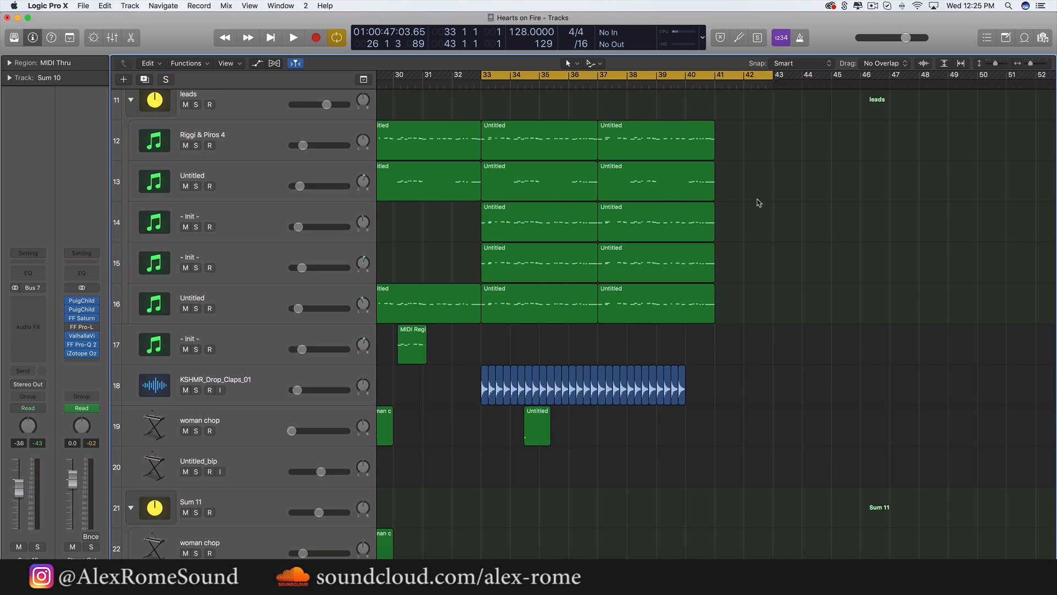
Play the KSHMR_Drop_Claps_01 track soloed, unsolo it, and play the claps in the full mix
click(210, 380)
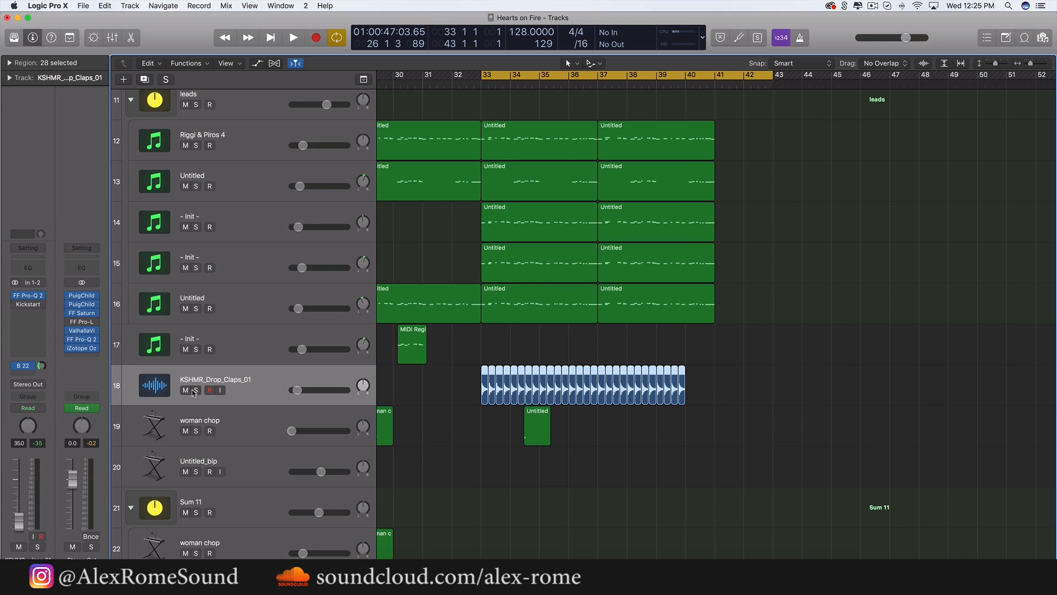
click(195, 390)
key(space)
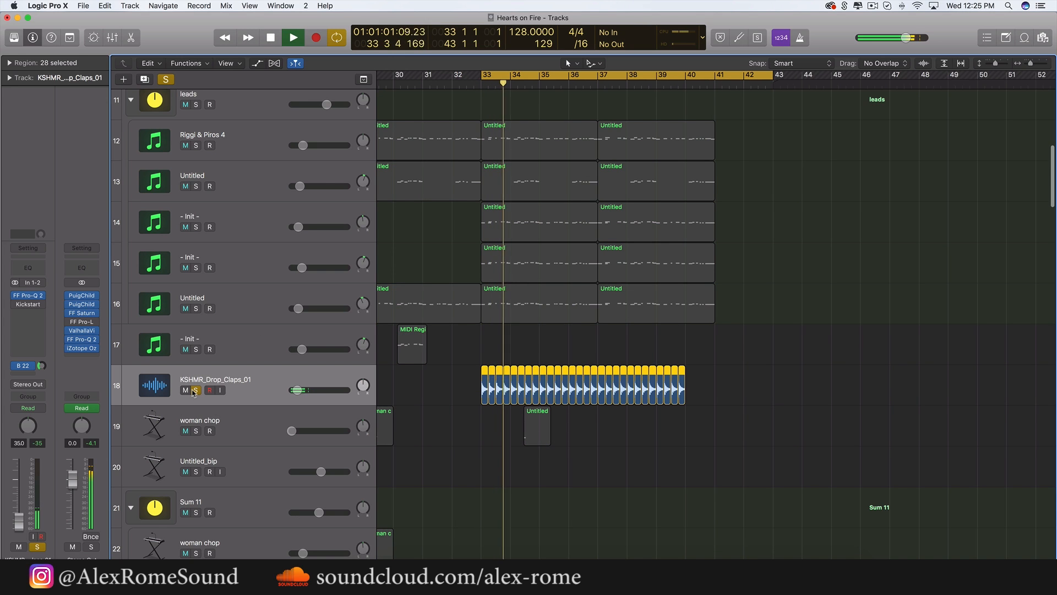
key(space)
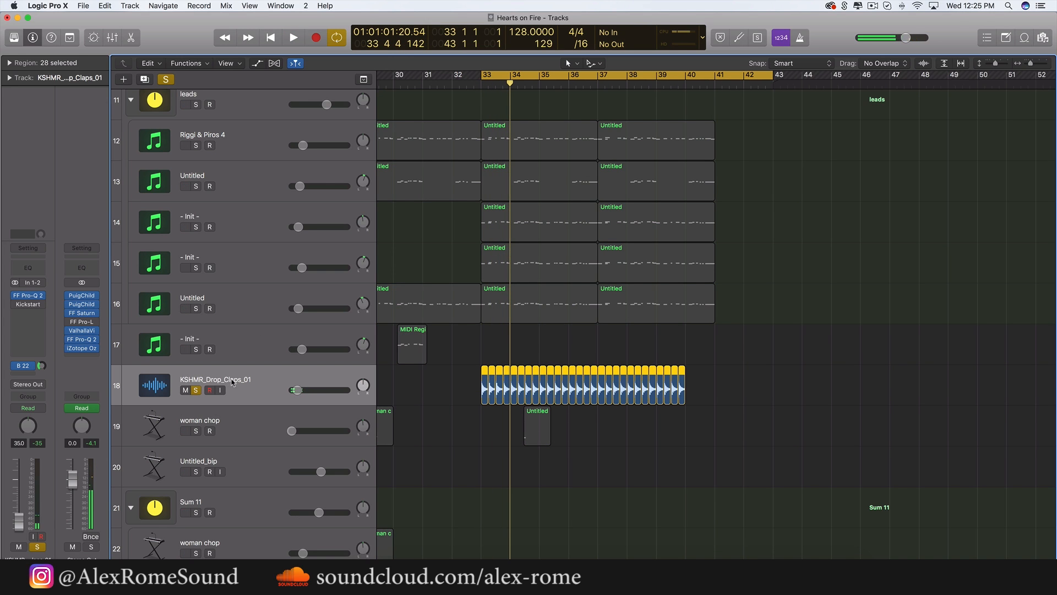
click(196, 390)
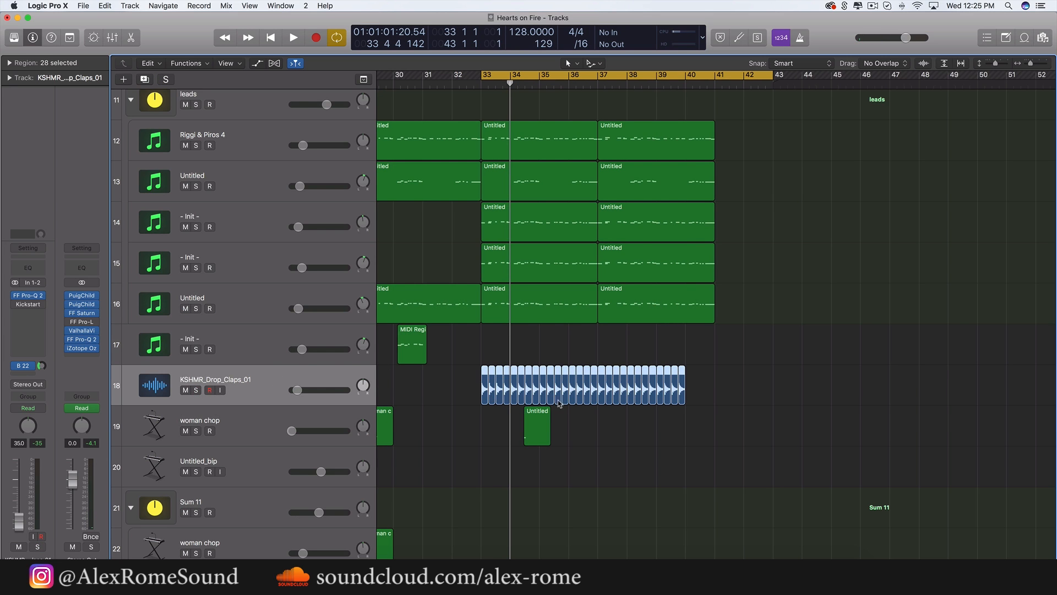
key(space)
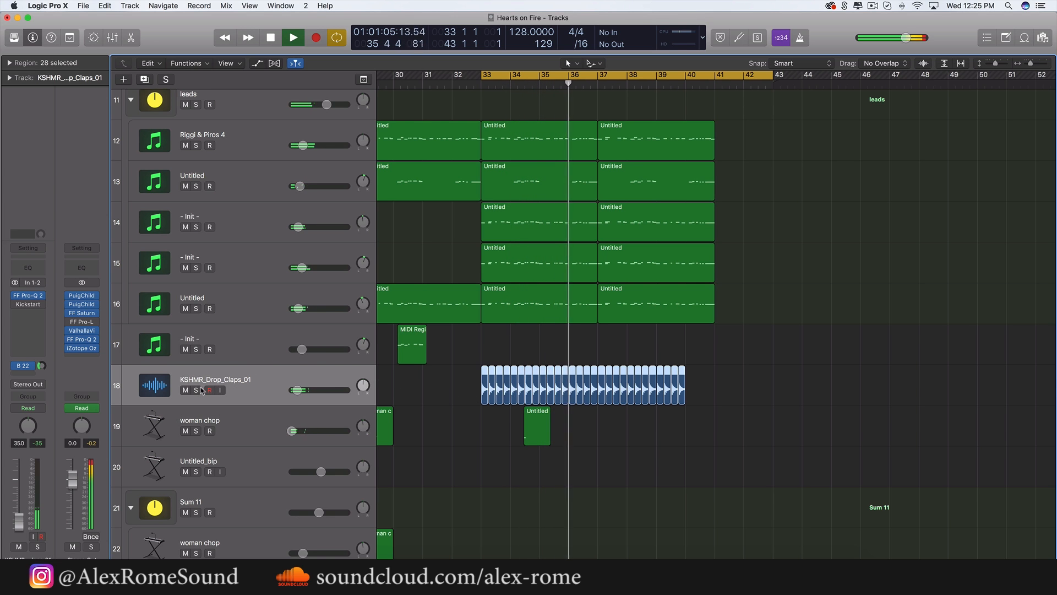
key(space)
Look through the tracks below the claps for other layers in the second half of the drop
scroll(480, 440, down, 10)
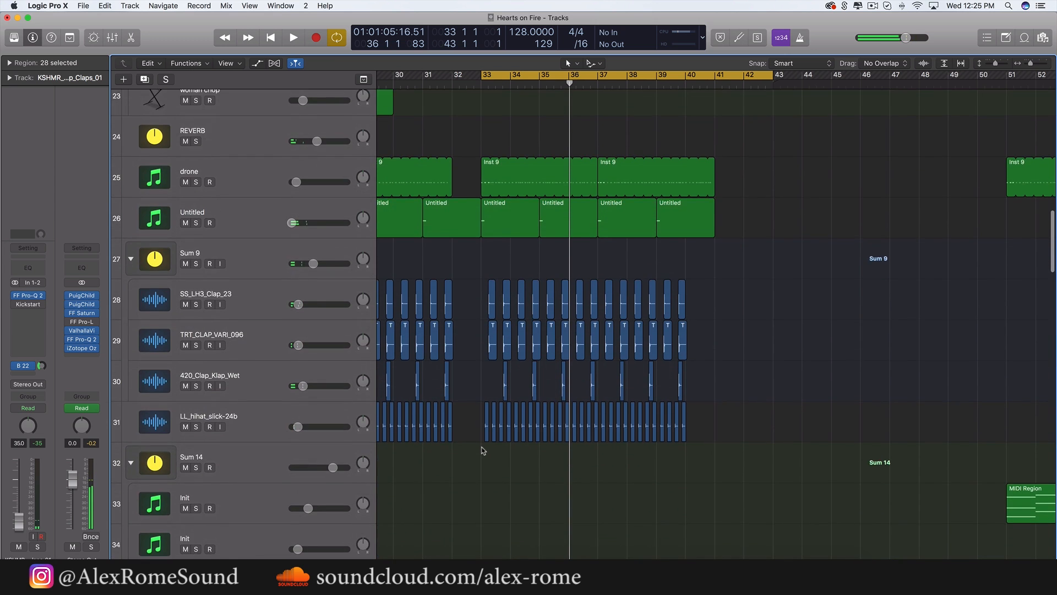
scroll(482, 450, down, 20)
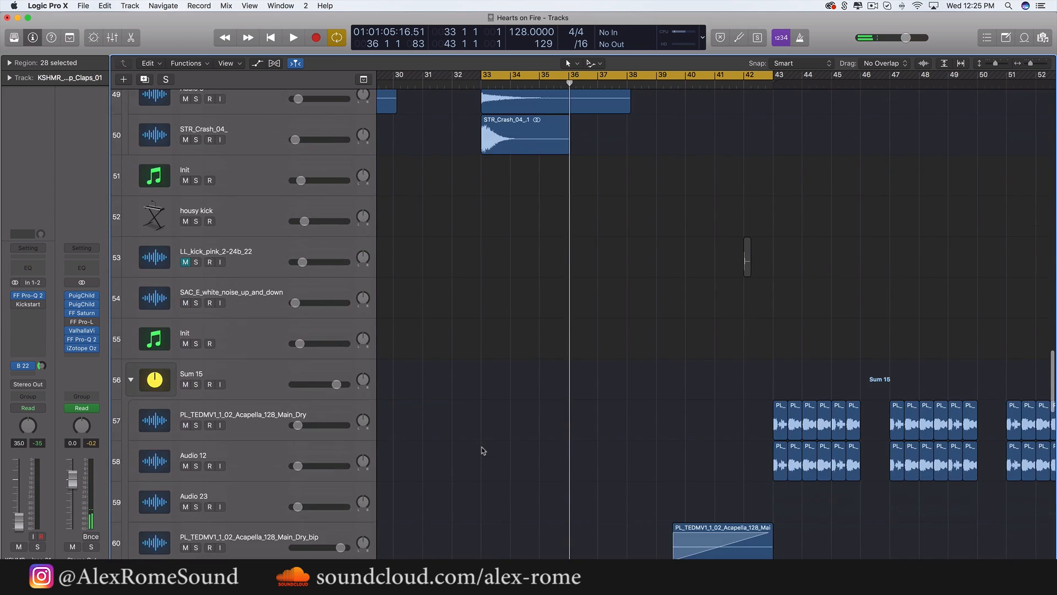
scroll(483, 451, down, 6)
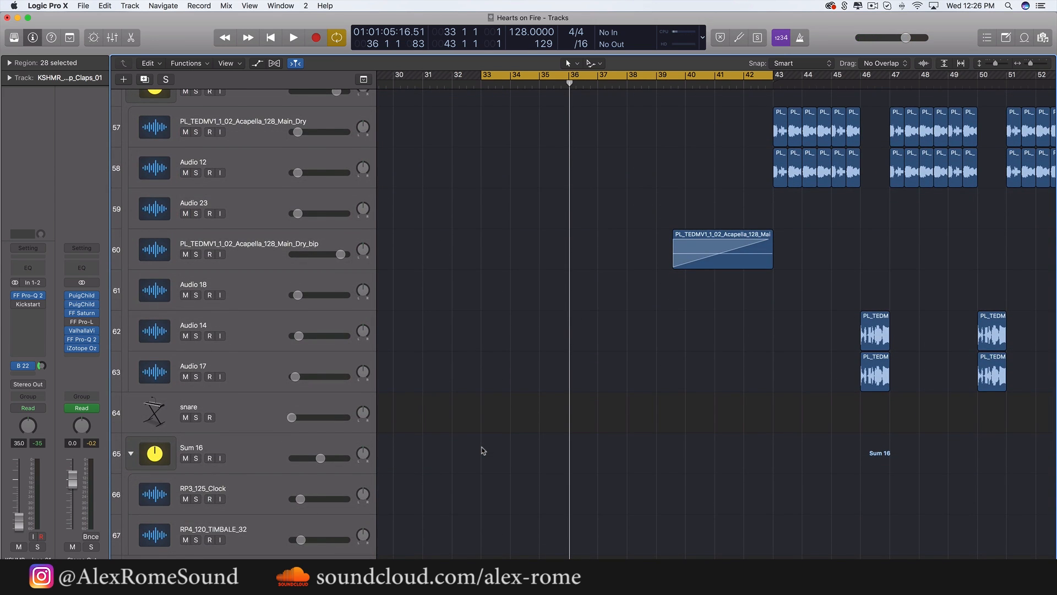
scroll(482, 451, up, 20)
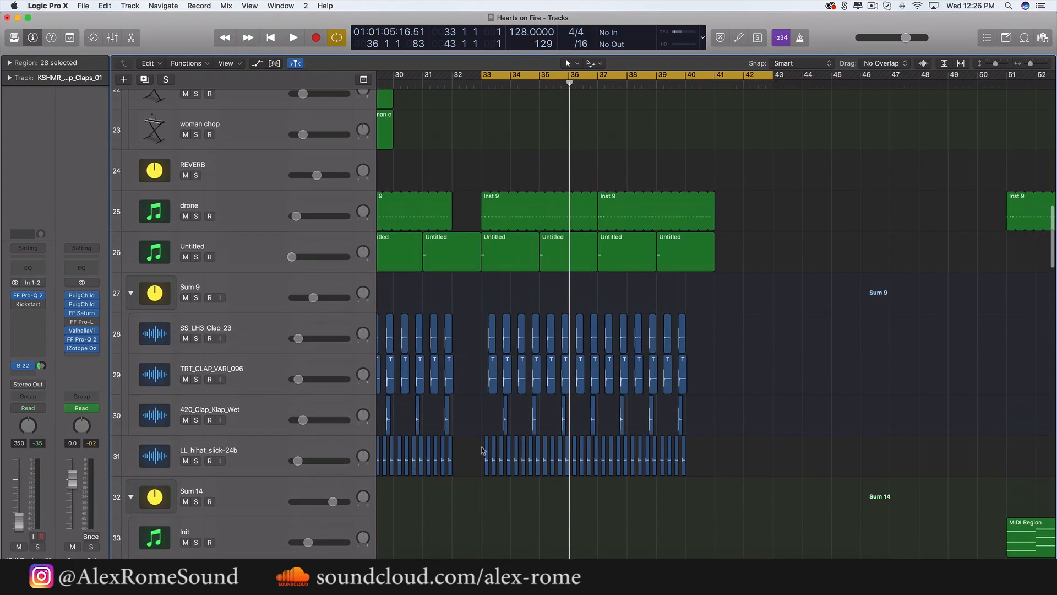
scroll(483, 450, down, 5)
Review the wider arrangement across both drops, from the kick, bass and lead tracks to the instrument tracks further down
scroll(523, 421, up, 12)
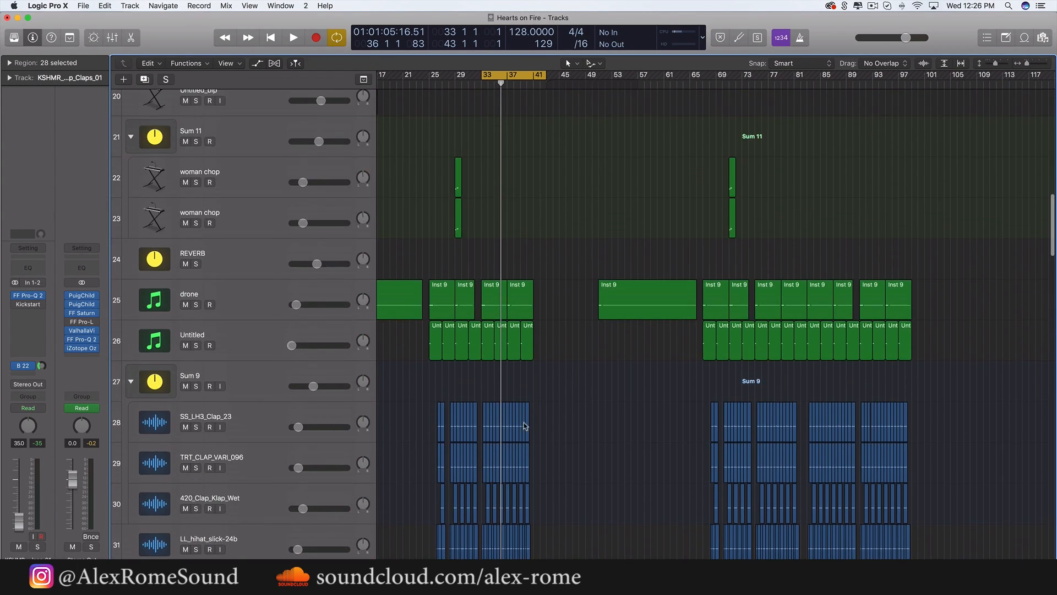
scroll(566, 399, up, 5)
scroll(567, 398, left, 3)
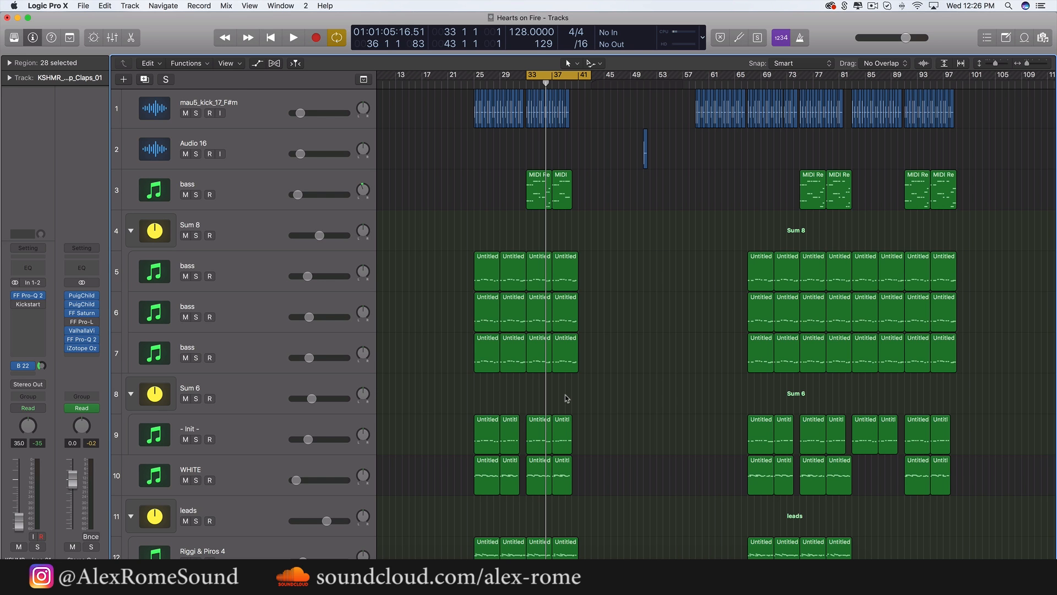
scroll(567, 398, down, 5)
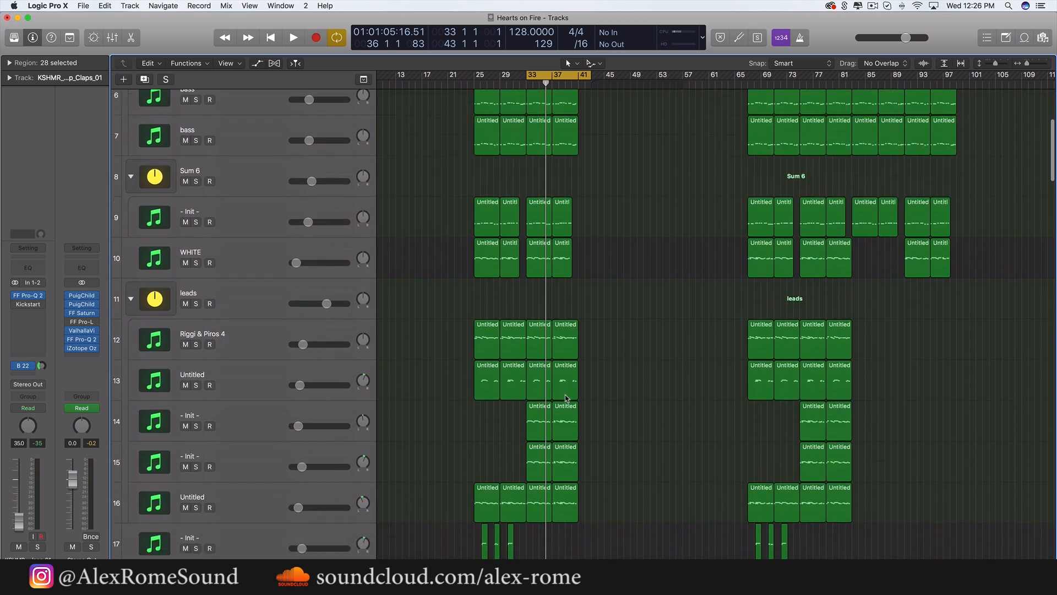
scroll(567, 398, up, 4)
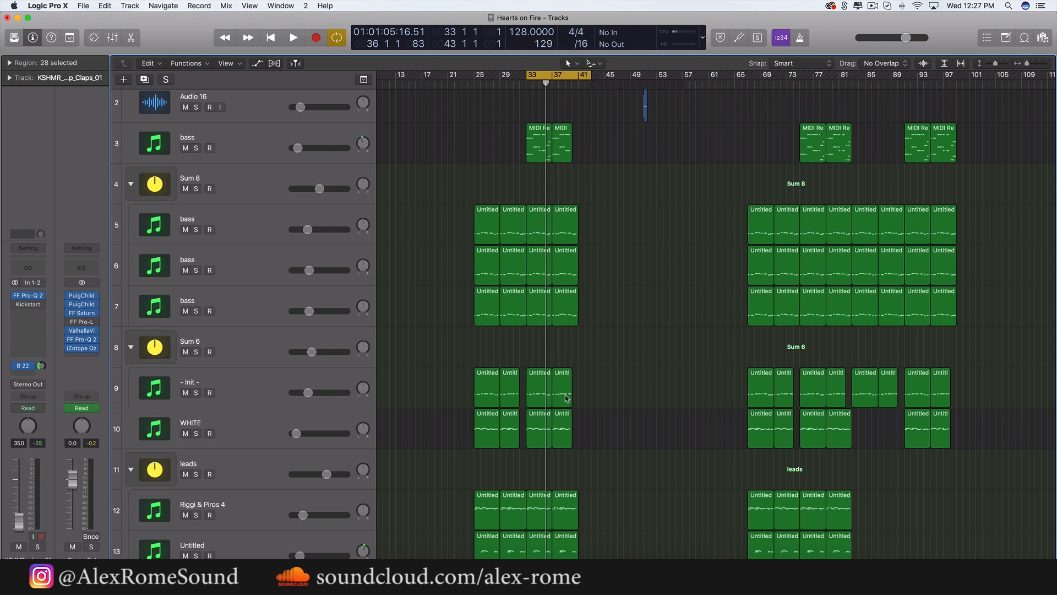
scroll(666, 363, up, 2)
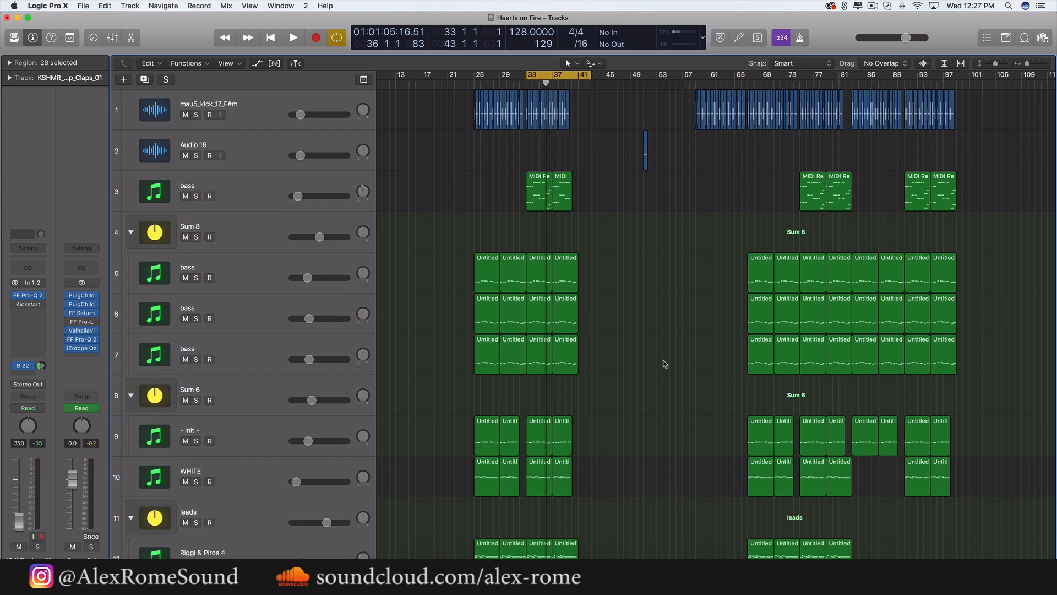
scroll(665, 364, down, 20)
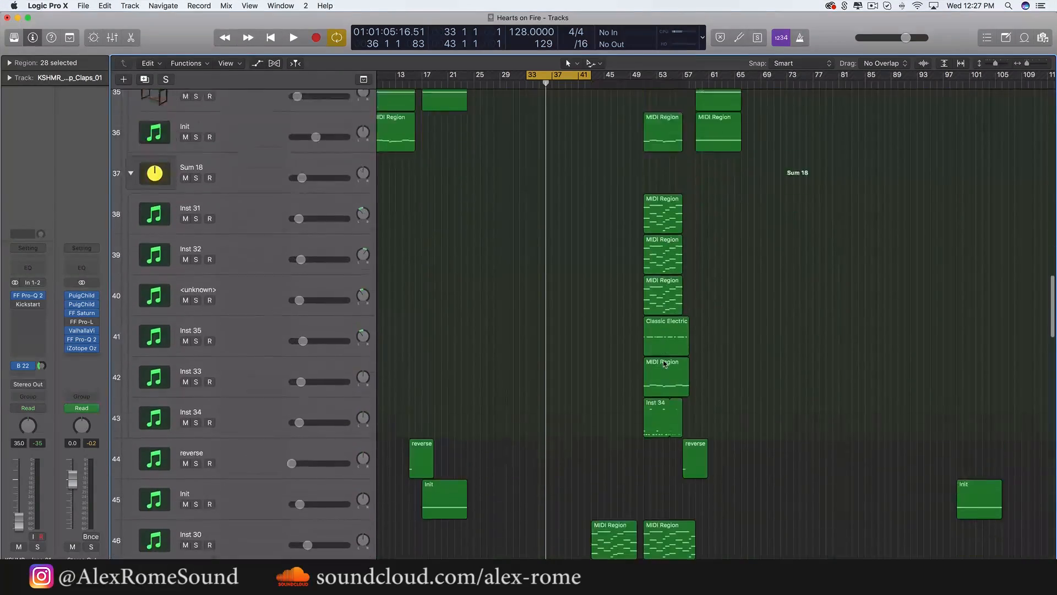
scroll(665, 364, up, 20)
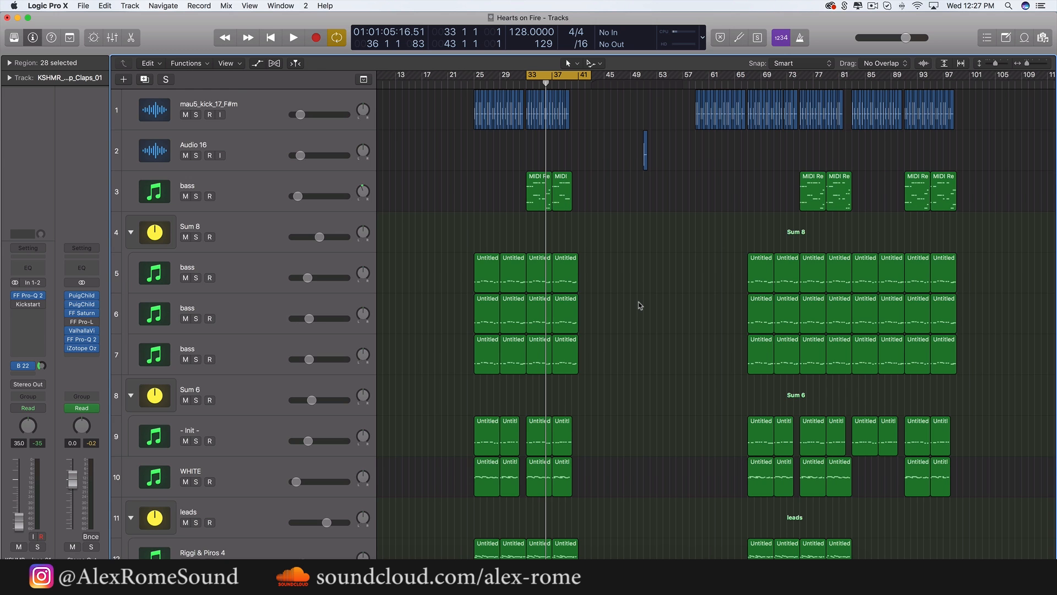
scroll(640, 305, down, 5)
scroll(641, 306, up, 5)
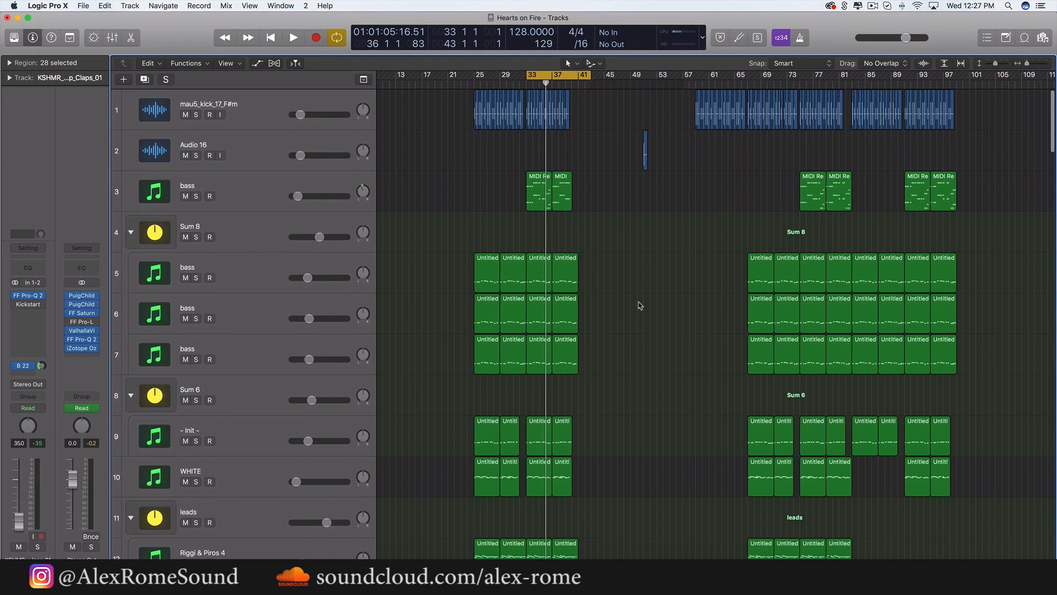